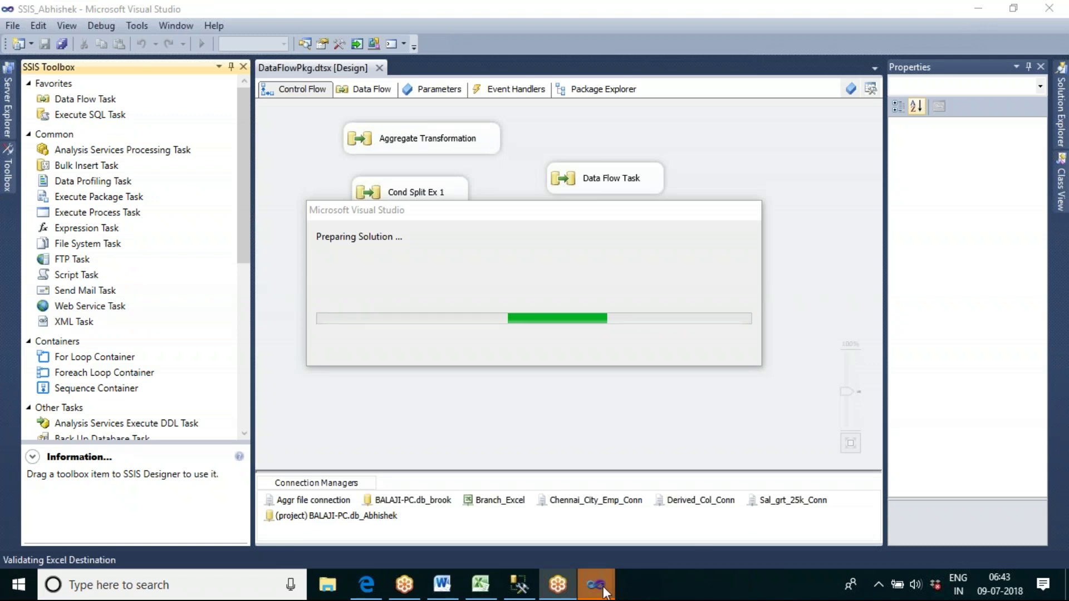
Close the extra Visual Studio Start Page window, the Word document Sql Topics.docx and the Excel workbook Sample_Table_Report.xlsx
{"action": "mouse_move", "coordinate": [602, 590]}
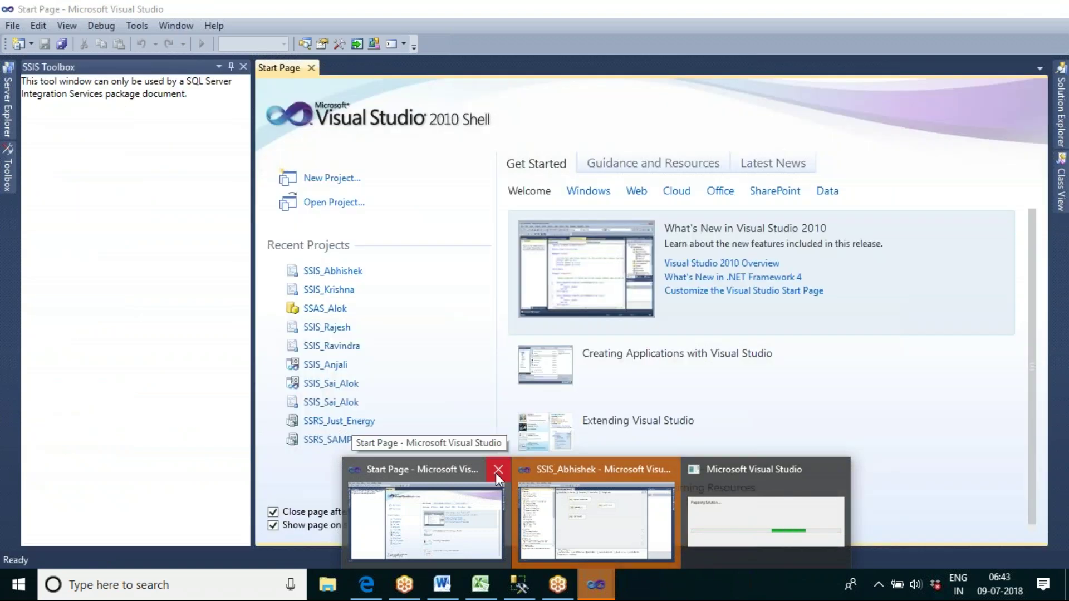
{"action": "left_click", "coordinate": [497, 470]}
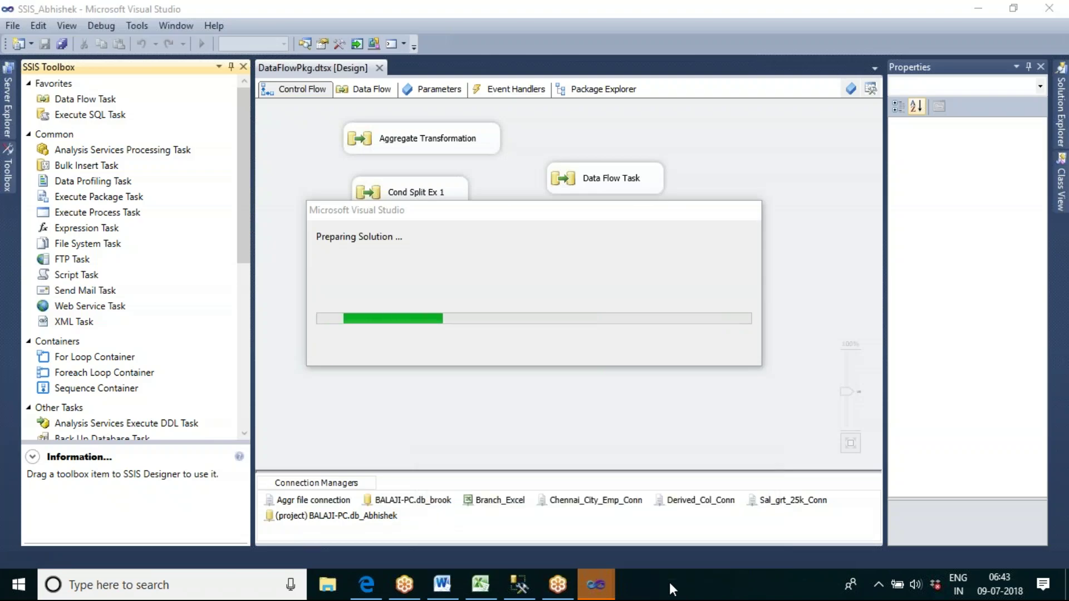
{"action": "mouse_move", "coordinate": [410, 594]}
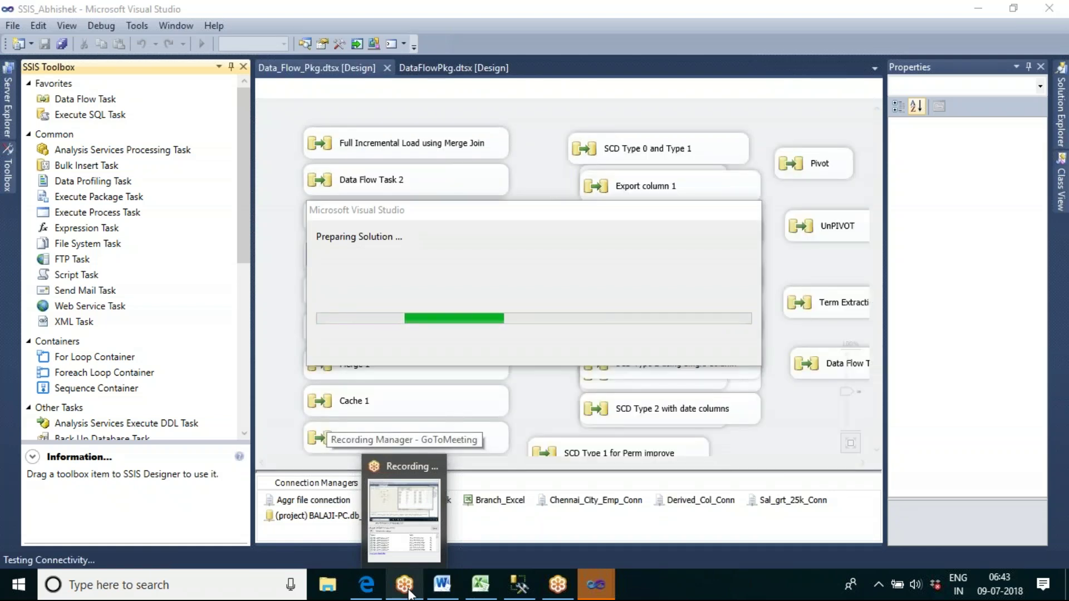
{"action": "mouse_move", "coordinate": [450, 591]}
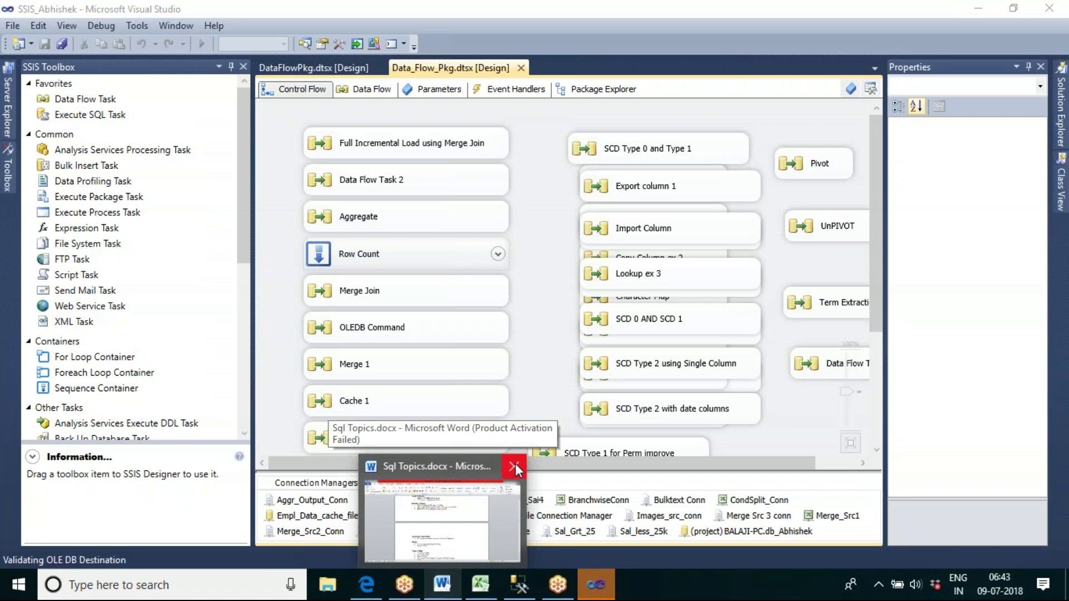
{"action": "mouse_move", "coordinate": [492, 594]}
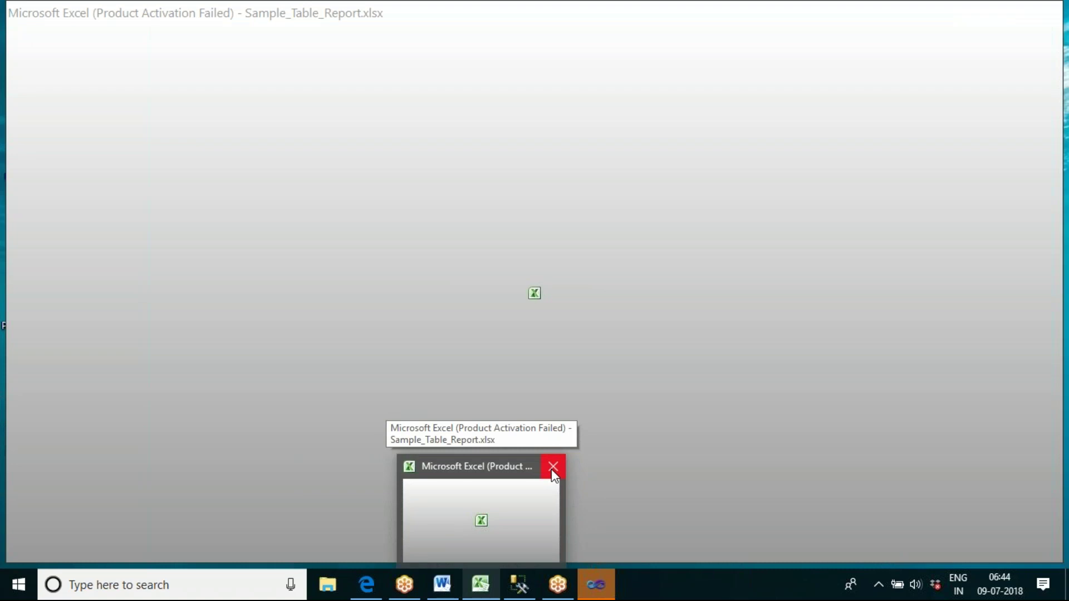
{"action": "left_click", "coordinate": [551, 469]}
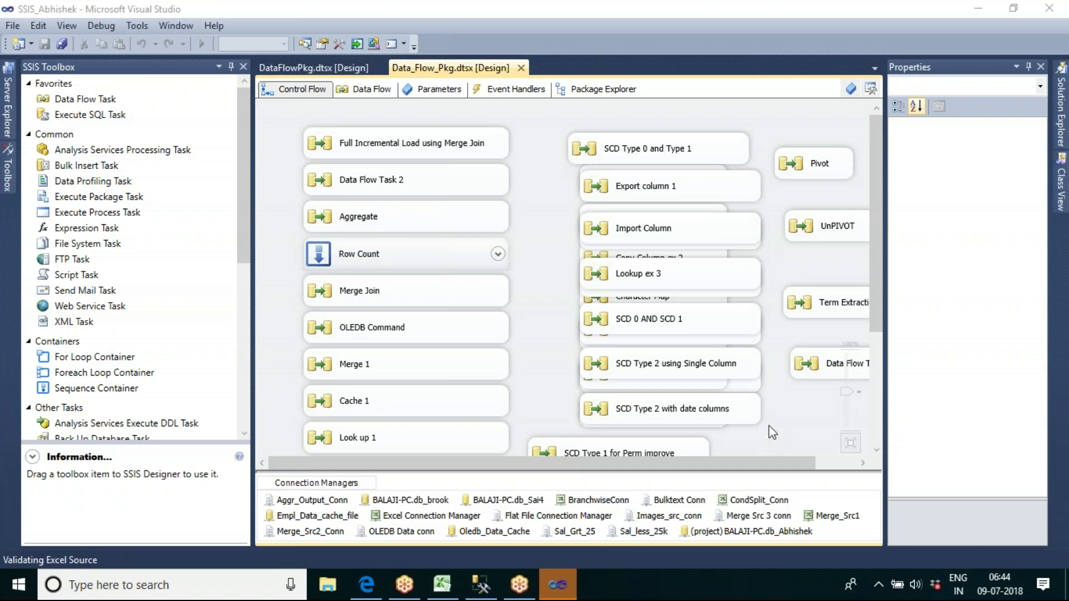
{"action": "left_click", "coordinate": [557, 585]}
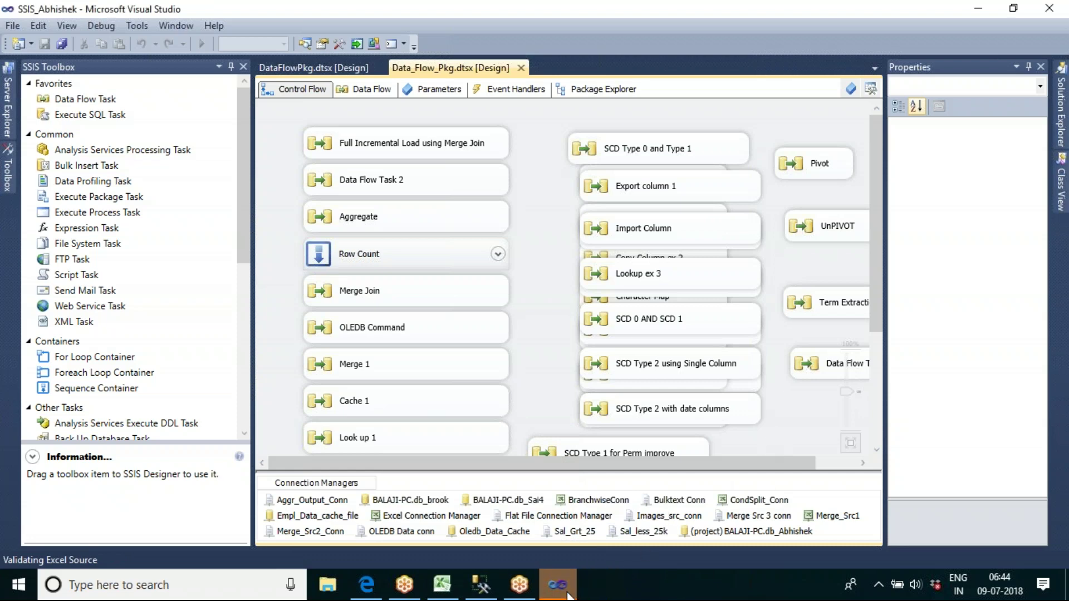
{"action": "left_click", "coordinate": [572, 588]}
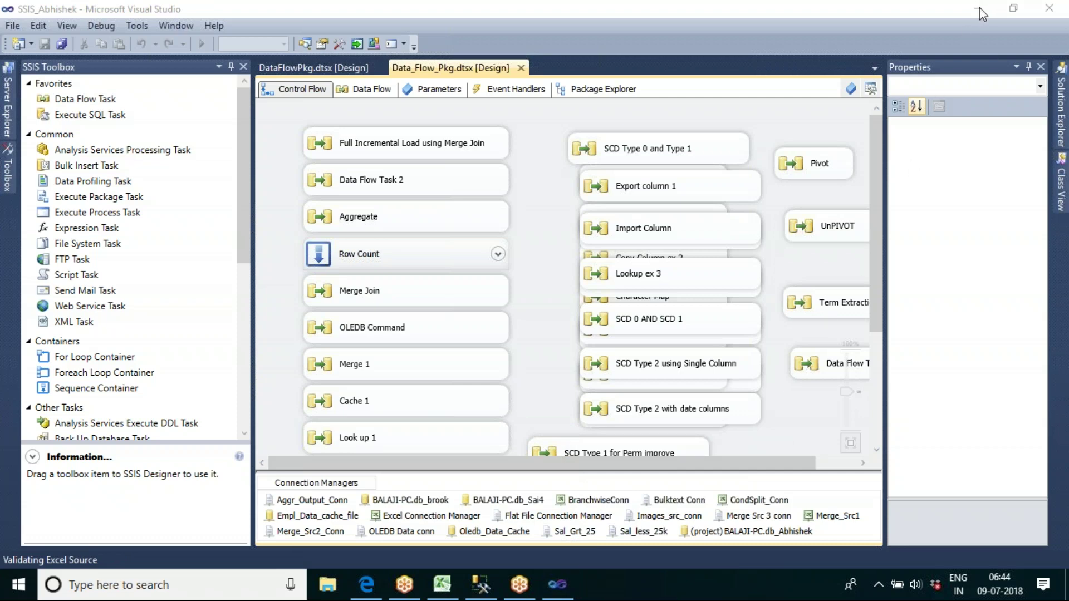
{"action": "right_click", "coordinate": [649, 591]}
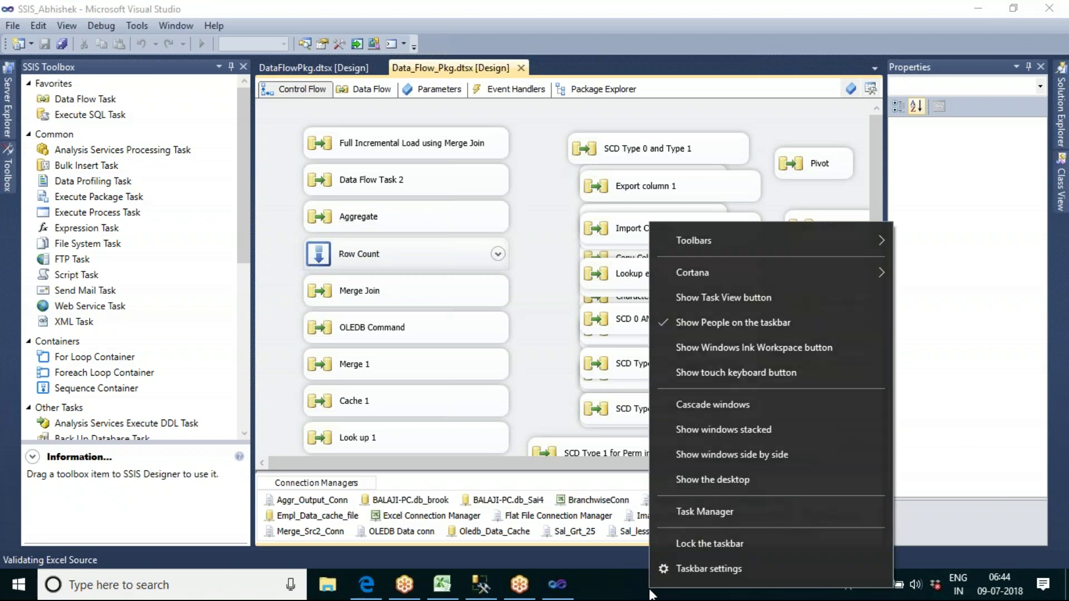
{"action": "left_click", "coordinate": [744, 480]}
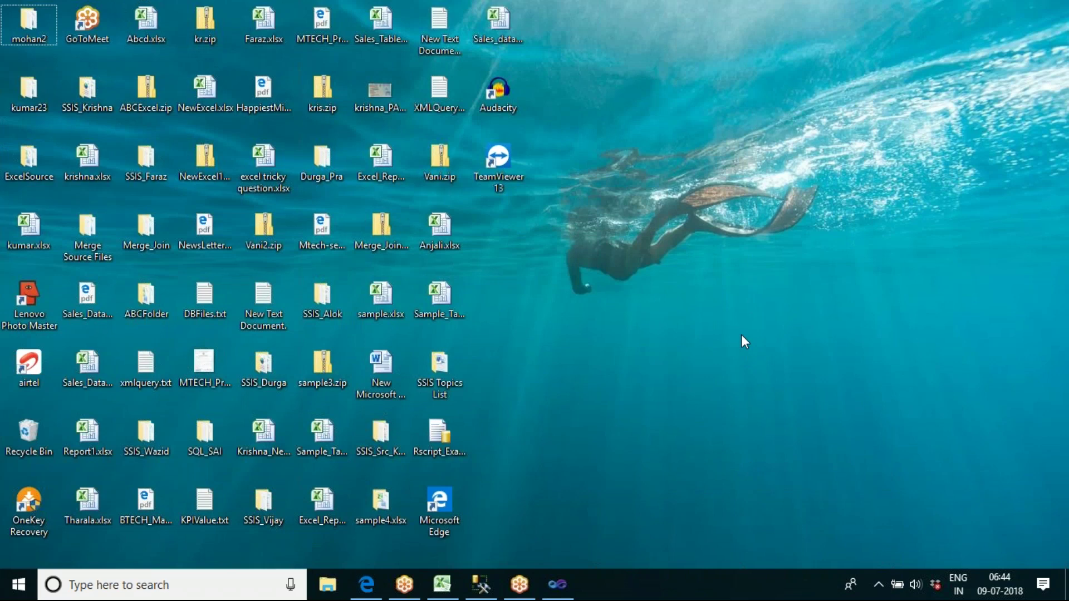
{"action": "right_click", "coordinate": [742, 337]}
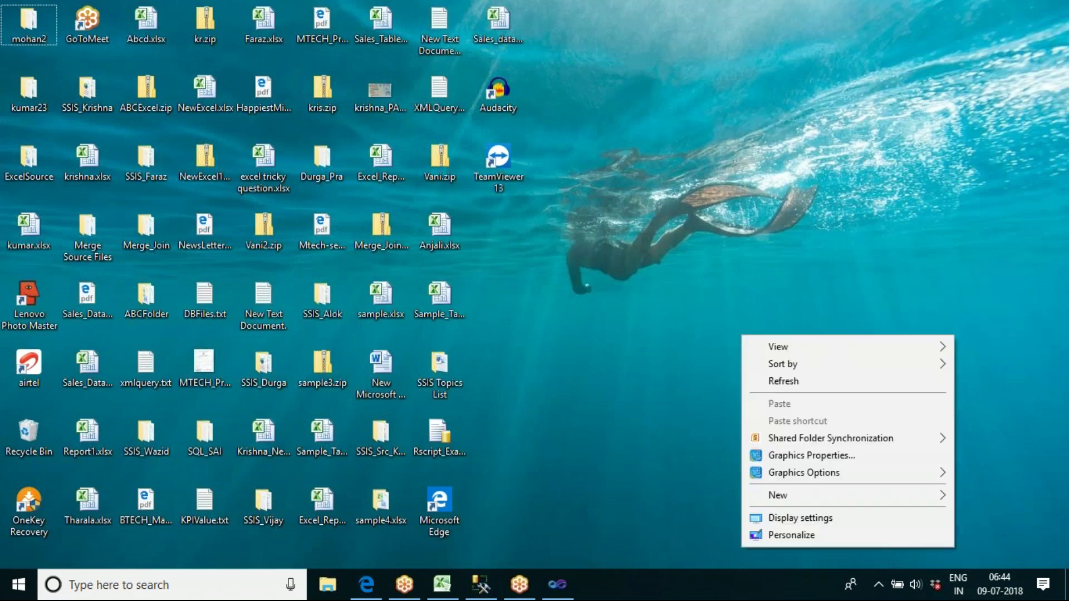
{"action": "left_click", "coordinate": [777, 383]}
{"action": "right_click", "coordinate": [650, 151]}
{"action": "left_click", "coordinate": [676, 198]}
{"action": "right_click", "coordinate": [672, 144]}
{"action": "left_click", "coordinate": [704, 191]}
Reveal the pending Excel save dialog and discard the changes to Sample_Table_Report.xlsx
{"action": "left_click", "coordinate": [558, 584]}
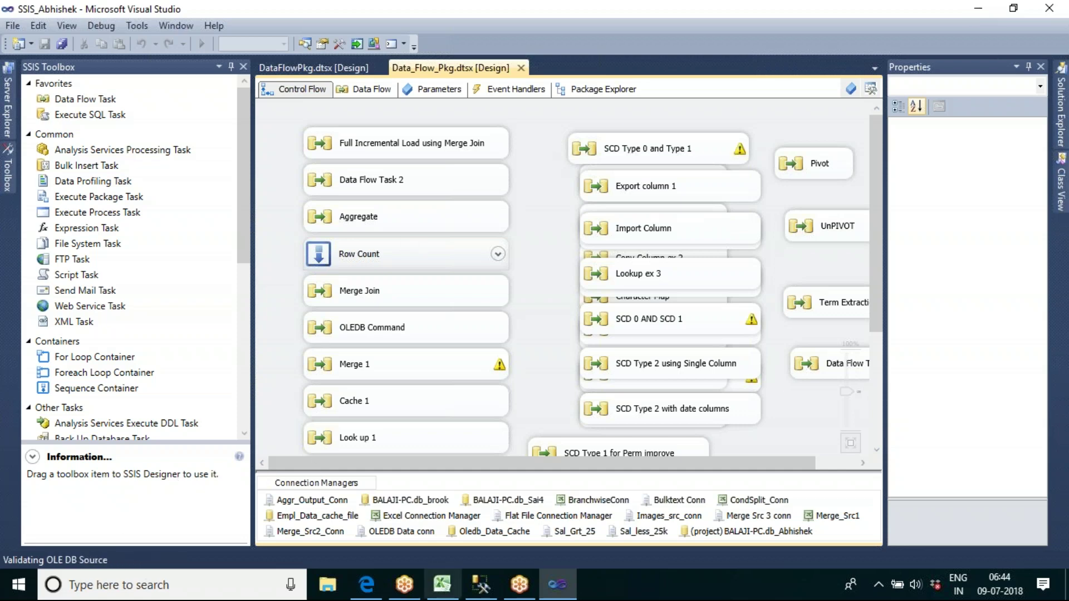
{"action": "left_click", "coordinate": [567, 590]}
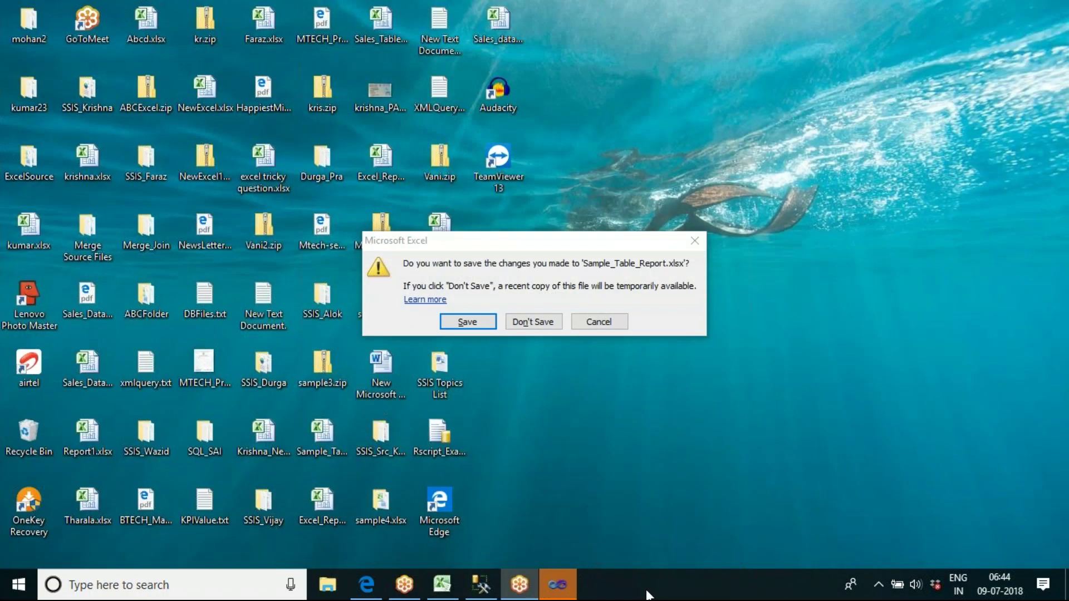
{"action": "left_click", "coordinate": [548, 324]}
{"action": "left_click", "coordinate": [547, 324]}
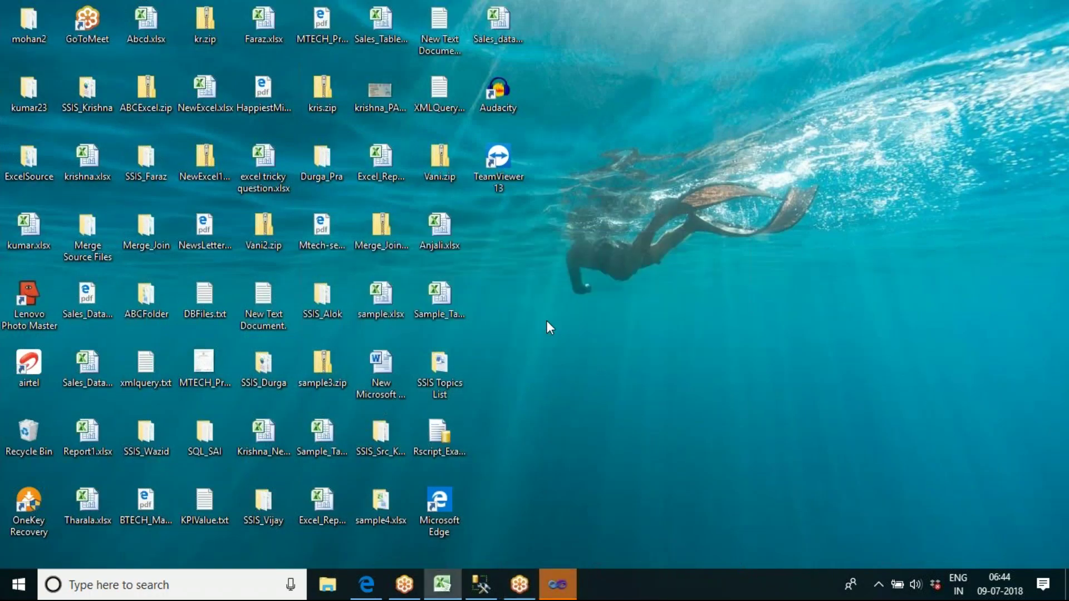
Switch to Visual Studio, add a Data Flow Task to the Data_Flow_Pkg control flow and open its data flow
{"action": "left_click", "coordinate": [569, 579]}
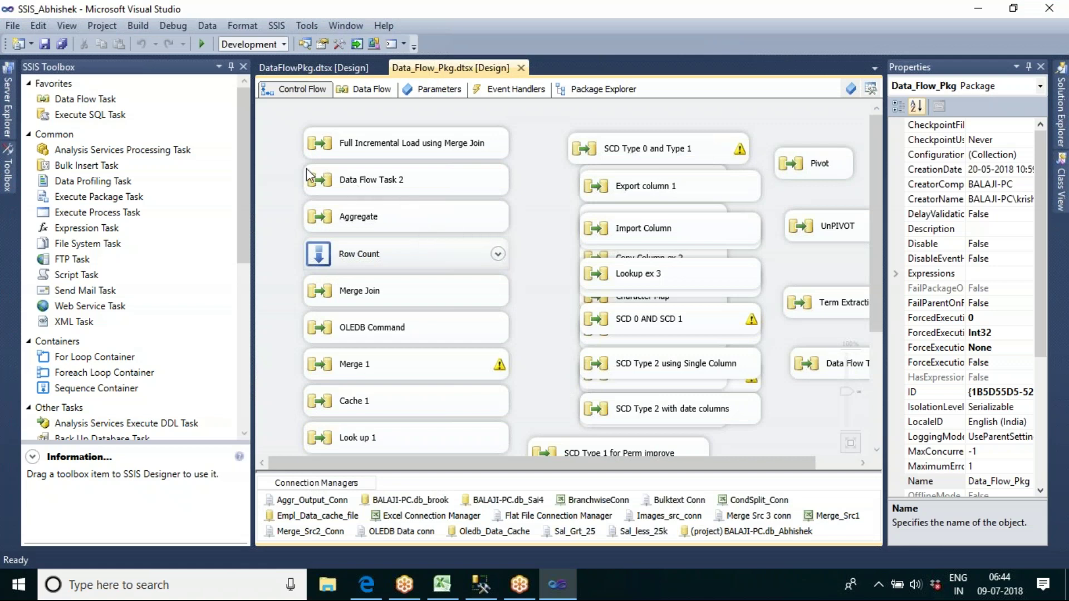
{"action": "left_click", "coordinate": [110, 101]}
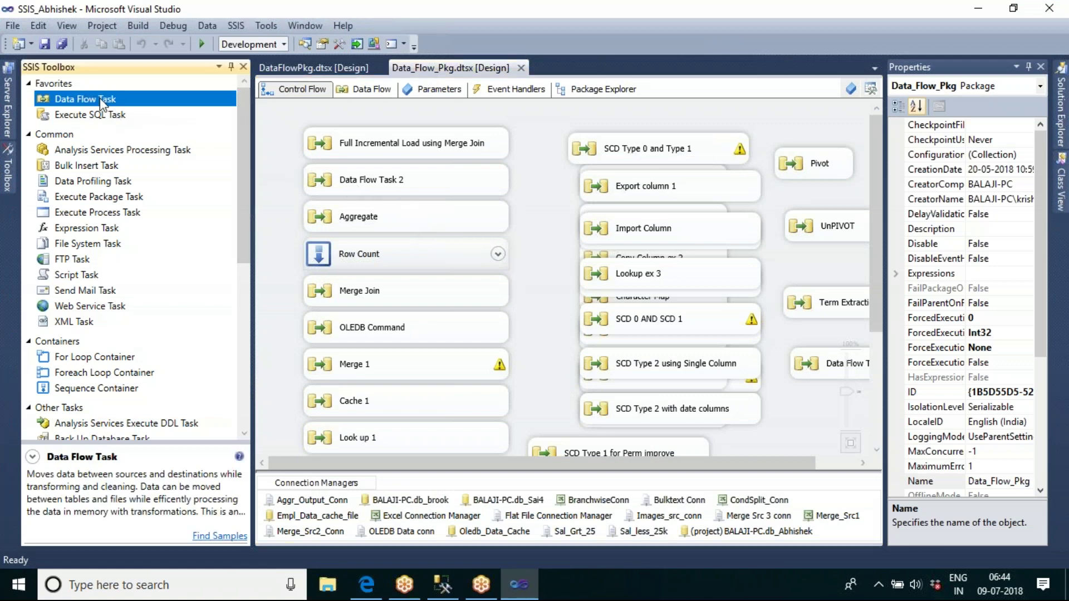
{"action": "left_click", "coordinate": [741, 434]}
{"action": "double_click", "coordinate": [752, 434]}
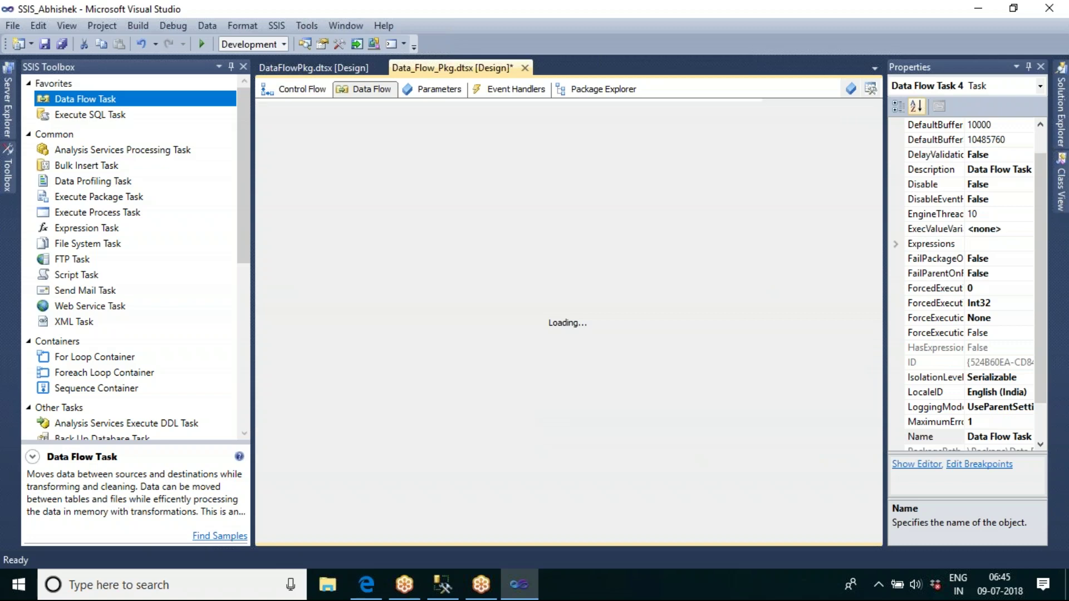
Collapse the Other Transforms and Common groups of data flow components and select XML Source
{"action": "left_click_drag", "start_coordinate": [239, 159], "coordinate": [249, 216]}
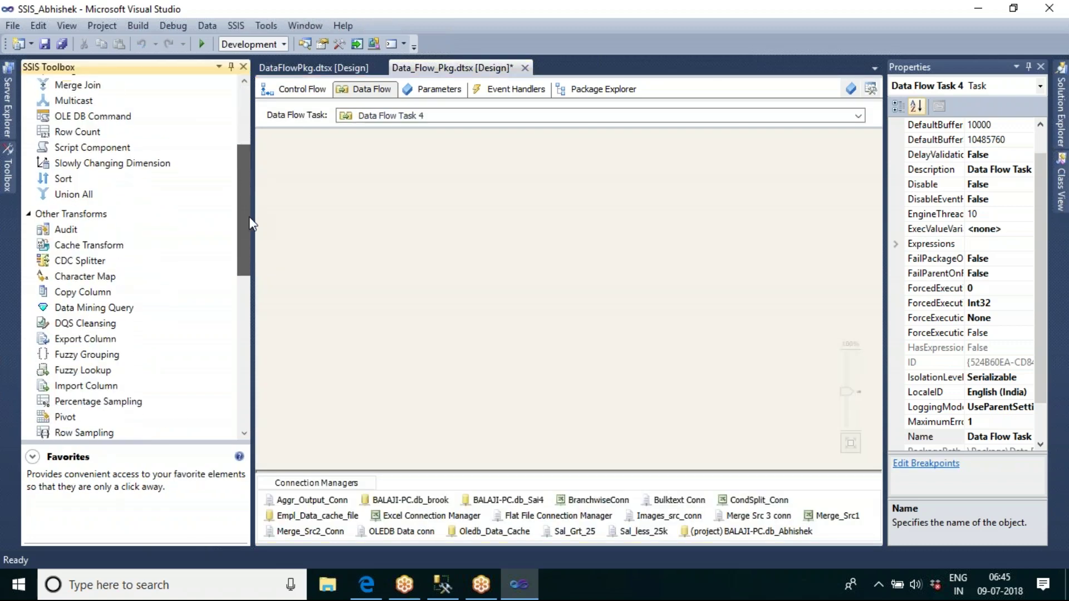
{"action": "left_click", "coordinate": [29, 214]}
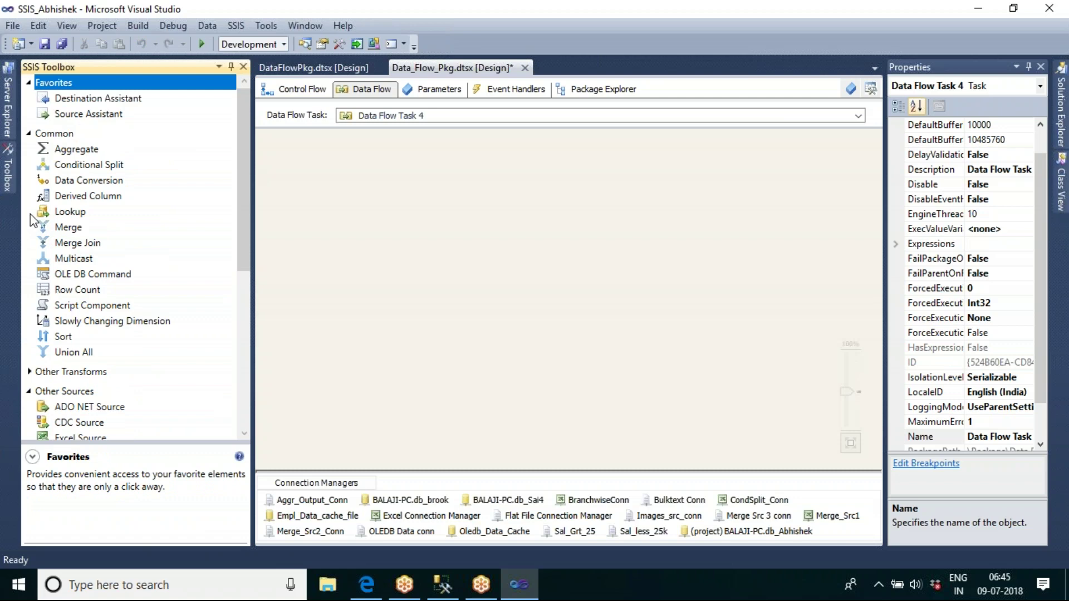
{"action": "left_click", "coordinate": [29, 134]}
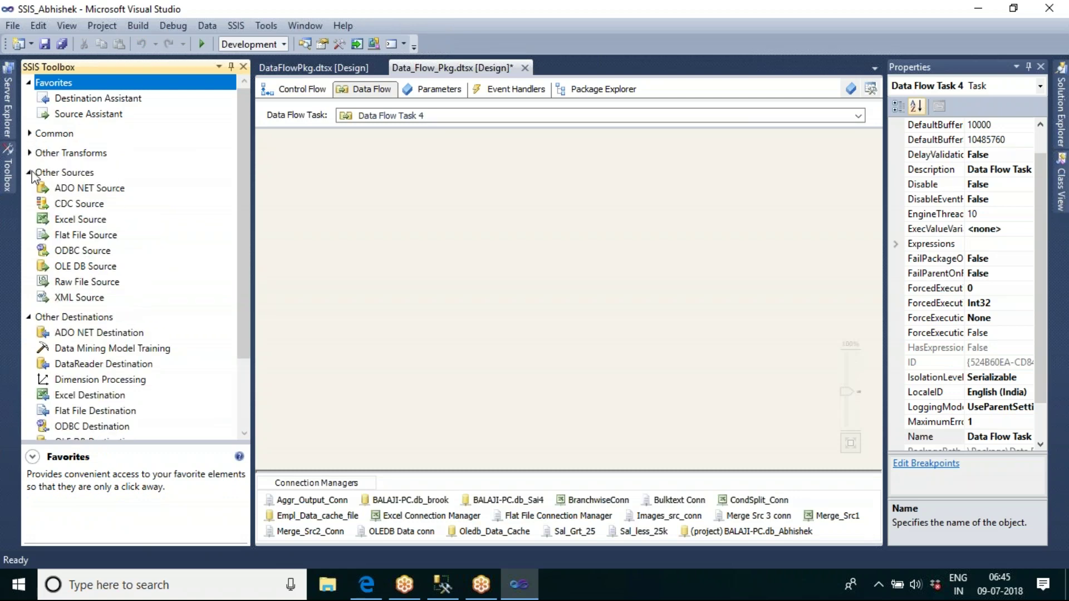
{"action": "left_click", "coordinate": [87, 299]}
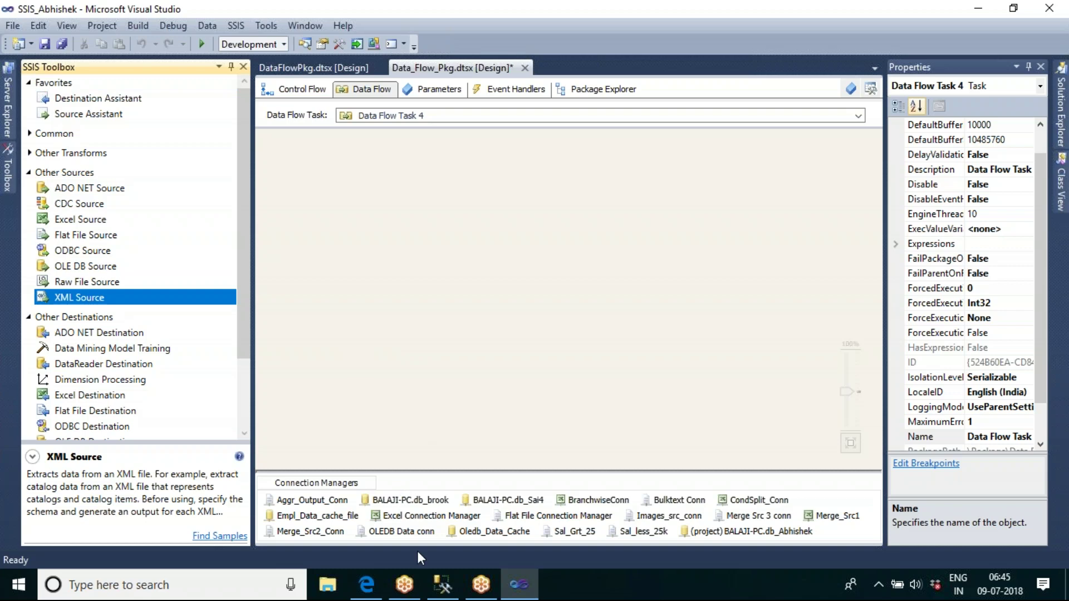
Open F:\Merge\MergeResult.xml from File Explorer and examine its catalog and book elements
{"action": "left_click", "coordinate": [325, 588]}
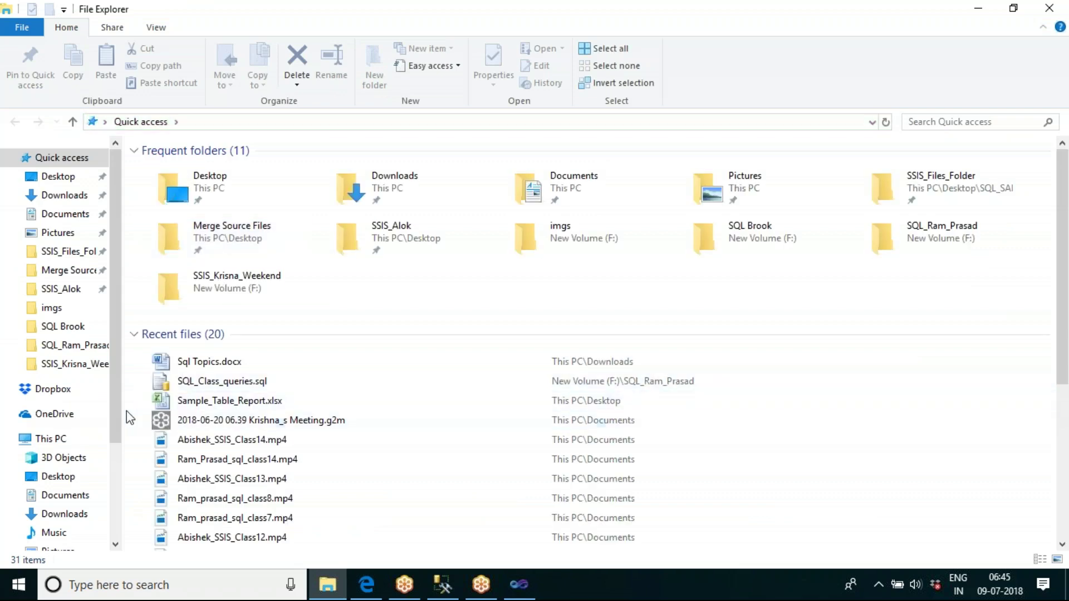
{"action": "left_click_drag", "start_coordinate": [109, 406], "coordinate": [121, 494]}
{"action": "left_click", "coordinate": [69, 519]}
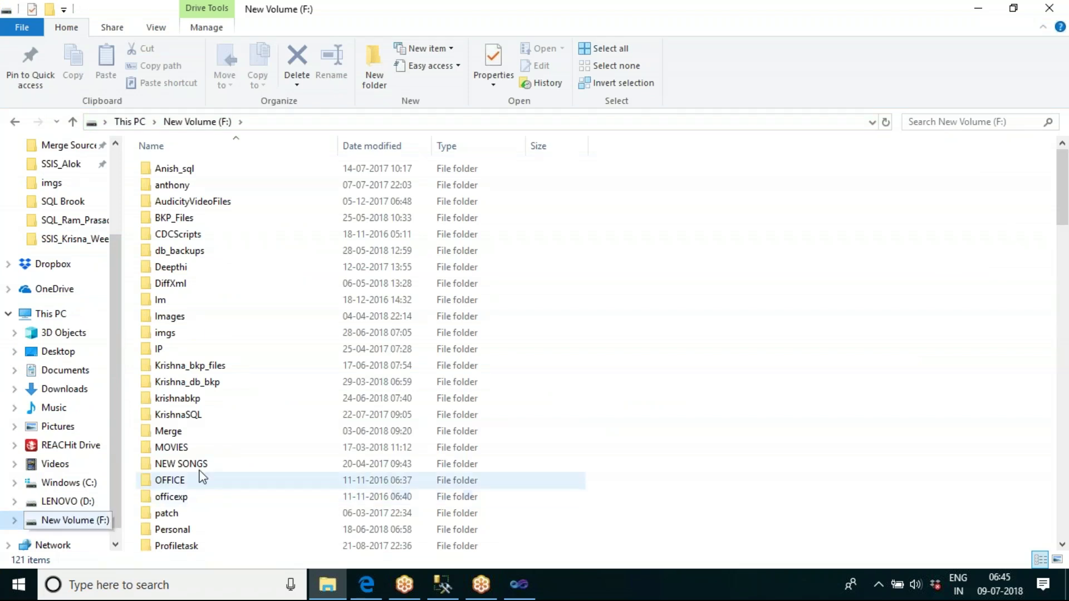
{"action": "double_click", "coordinate": [240, 438]}
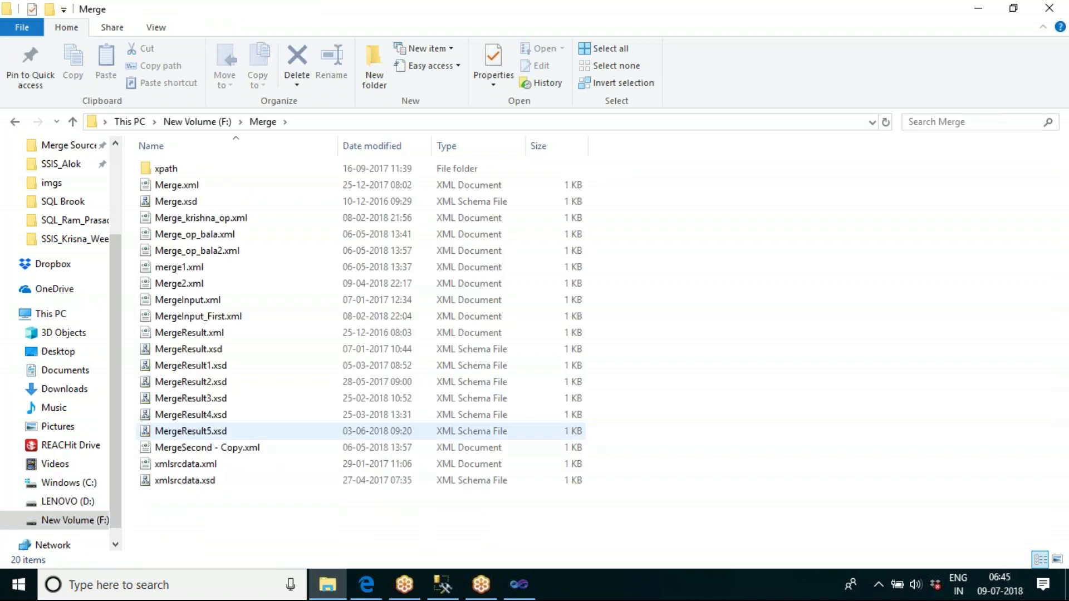
{"action": "left_click", "coordinate": [195, 335]}
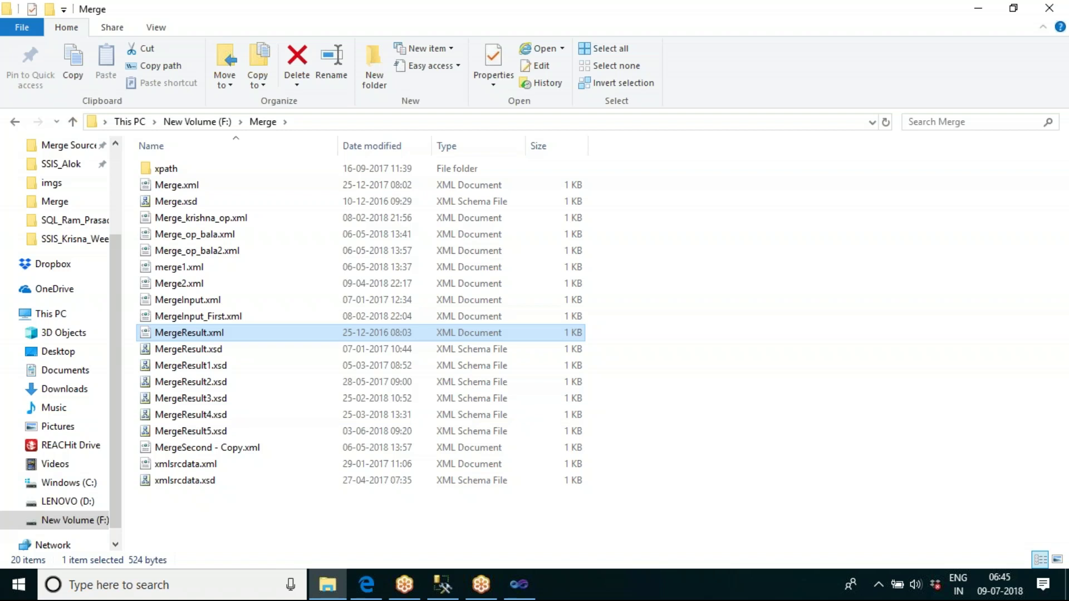
{"action": "key", "text": "Return"}
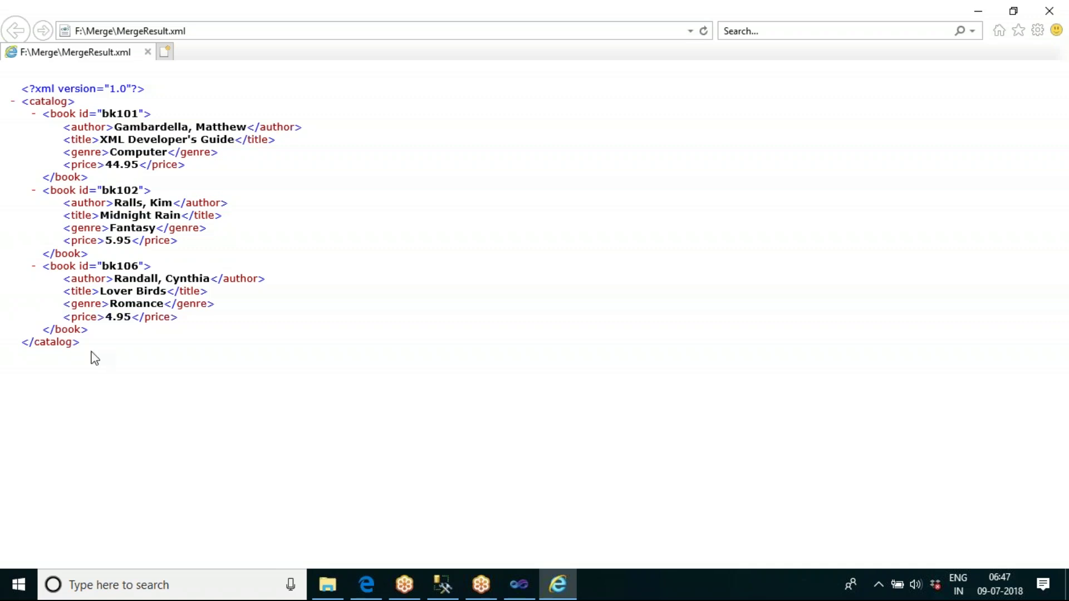
{"action": "left_click_drag", "start_coordinate": [84, 349], "coordinate": [9, 101]}
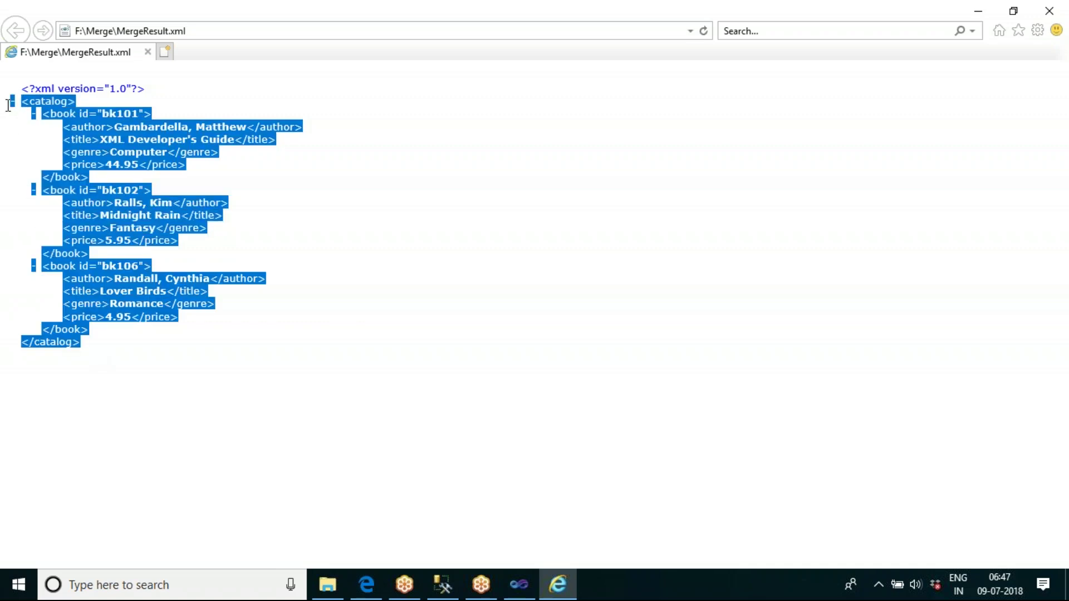
{"action": "left_click", "coordinate": [111, 346]}
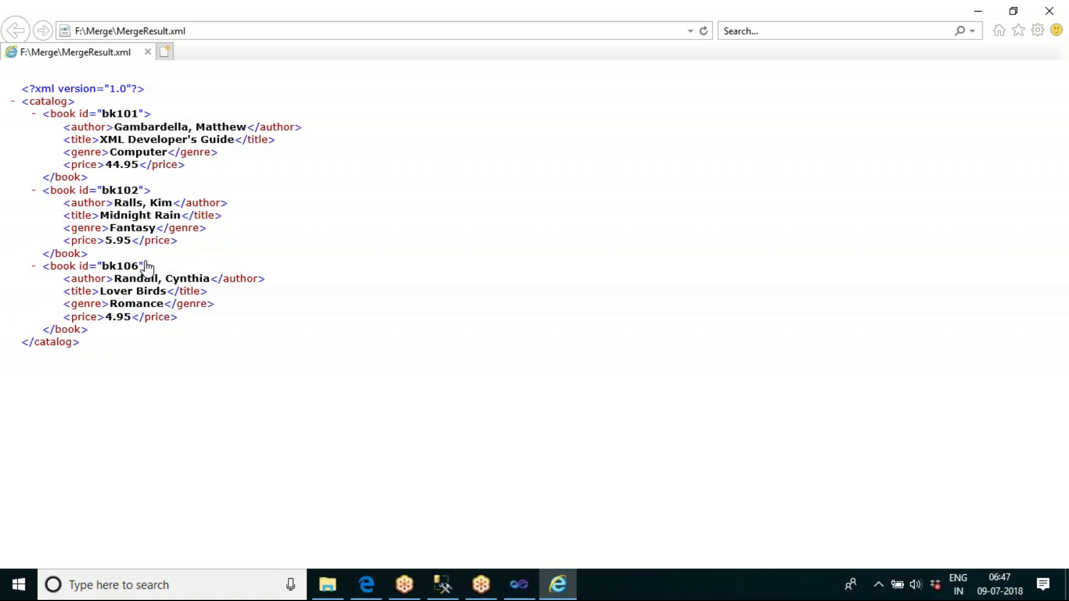
{"action": "left_click", "coordinate": [977, 11]}
Return to Visual Studio and add an XML Source to the empty data flow
{"action": "left_click", "coordinate": [526, 579]}
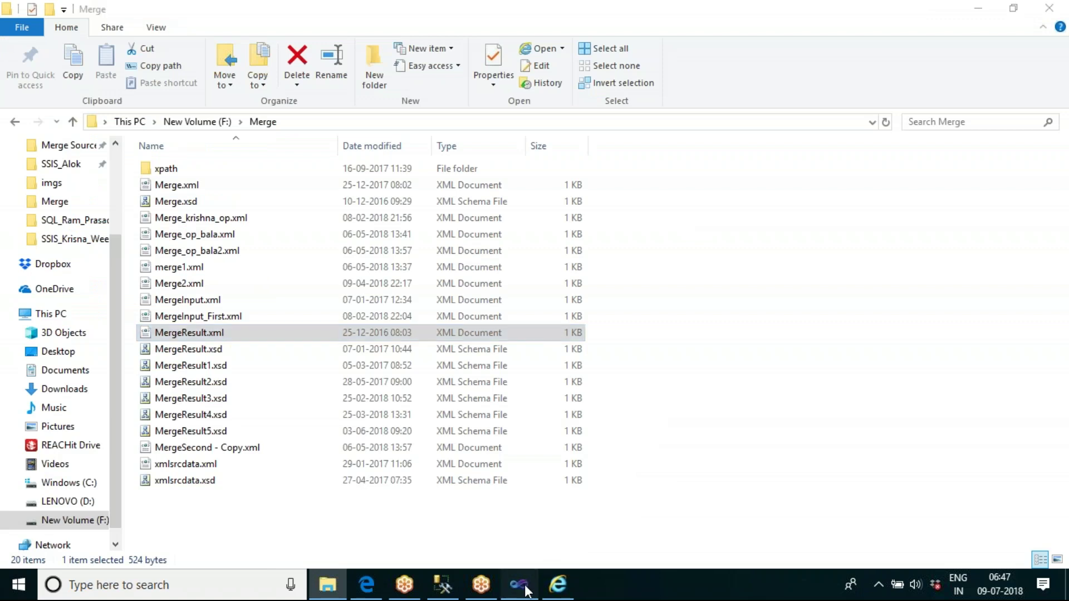
{"action": "mouse_move", "coordinate": [100, 302]}
{"action": "left_mouse_down"}
{"action": "mouse_move", "coordinate": [386, 255]}
{"action": "mouse_move", "coordinate": [449, 171]}
{"action": "mouse_move", "coordinate": [76, 172]}
{"action": "mouse_move", "coordinate": [98, 304]}
{"action": "left_mouse_up"}
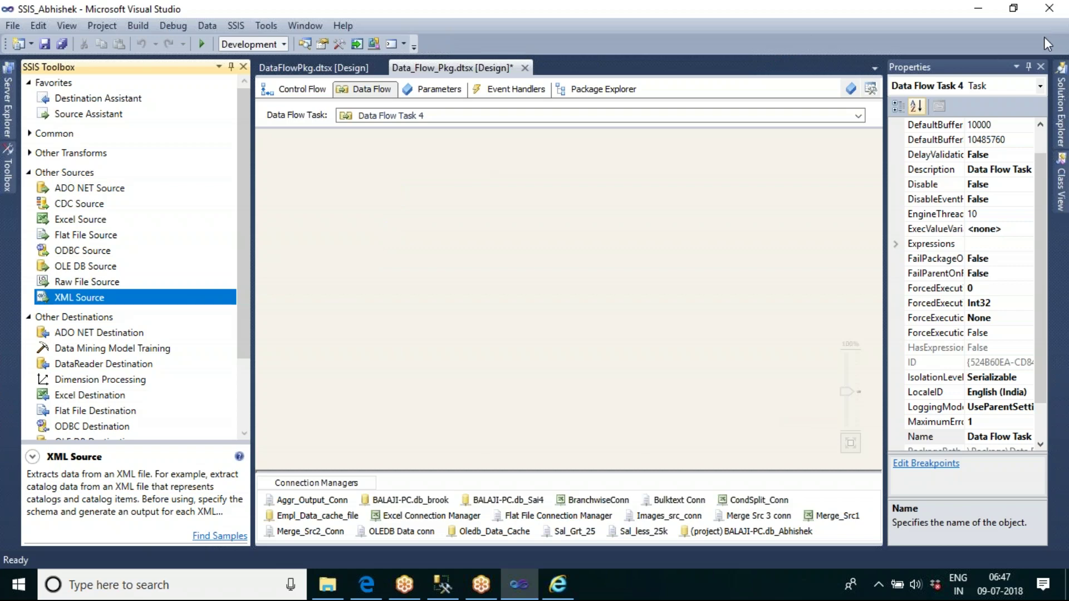
{"action": "key", "text": "Return"}
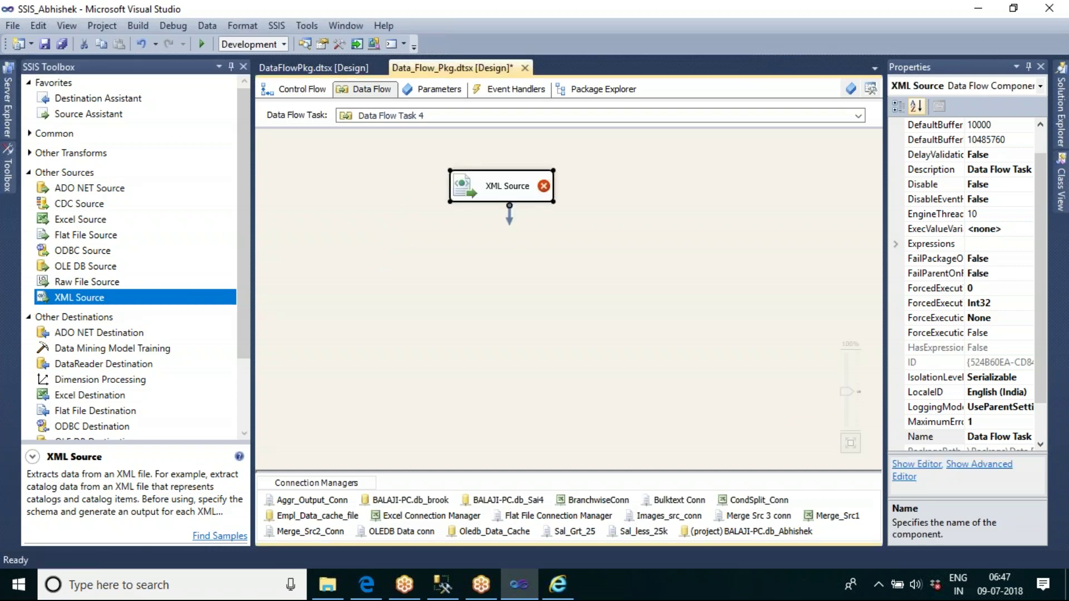
Open the XML Source's editor and set its XML location to F:\Merge\MergeResult.xml
{"action": "left_click", "coordinate": [494, 197]}
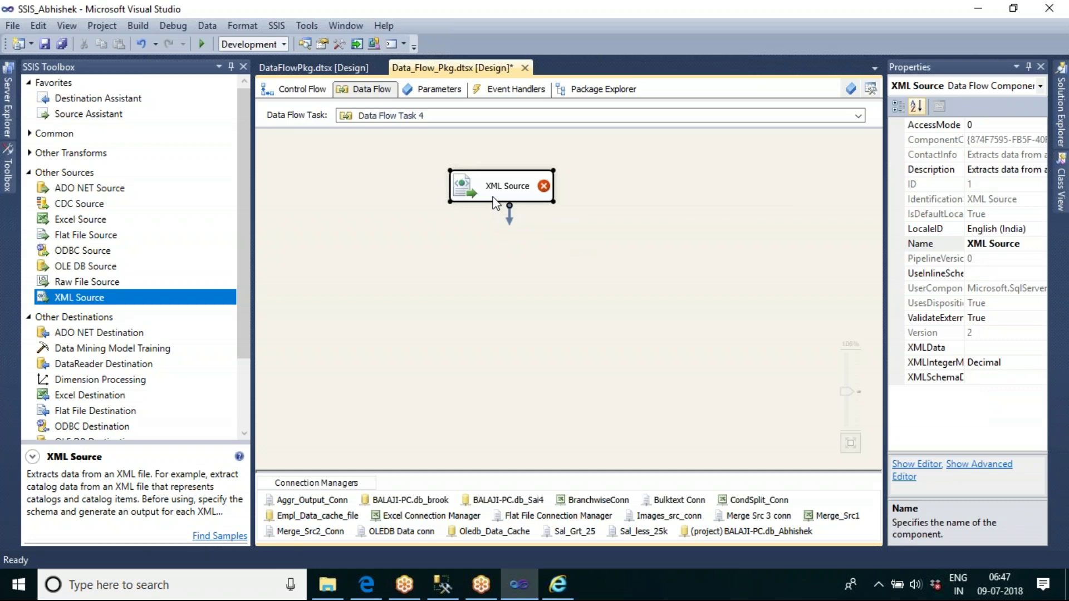
{"action": "double_click", "coordinate": [492, 197]}
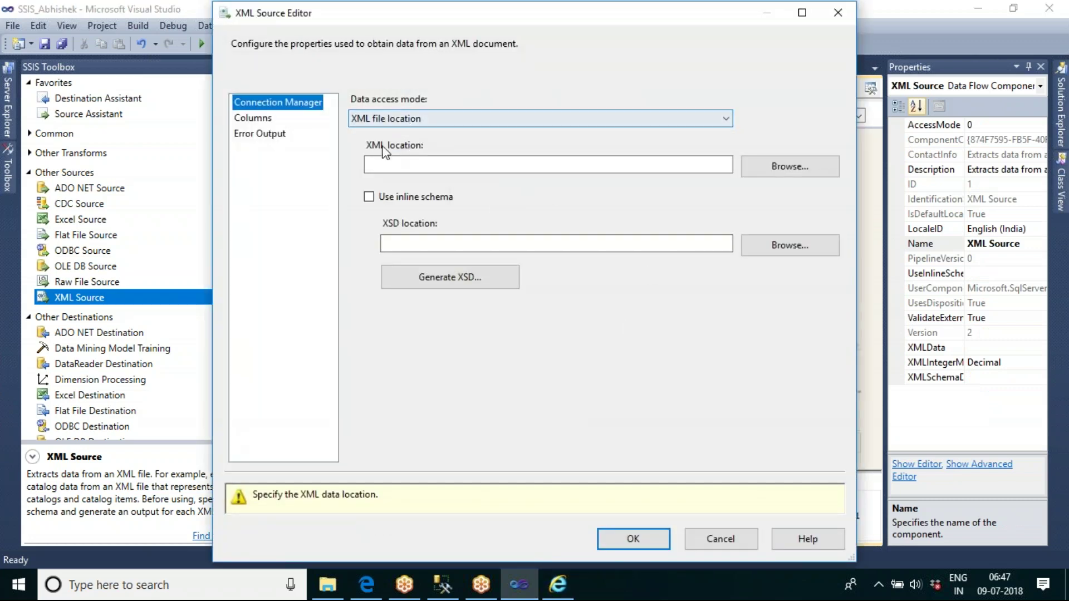
{"action": "left_click", "coordinate": [781, 171]}
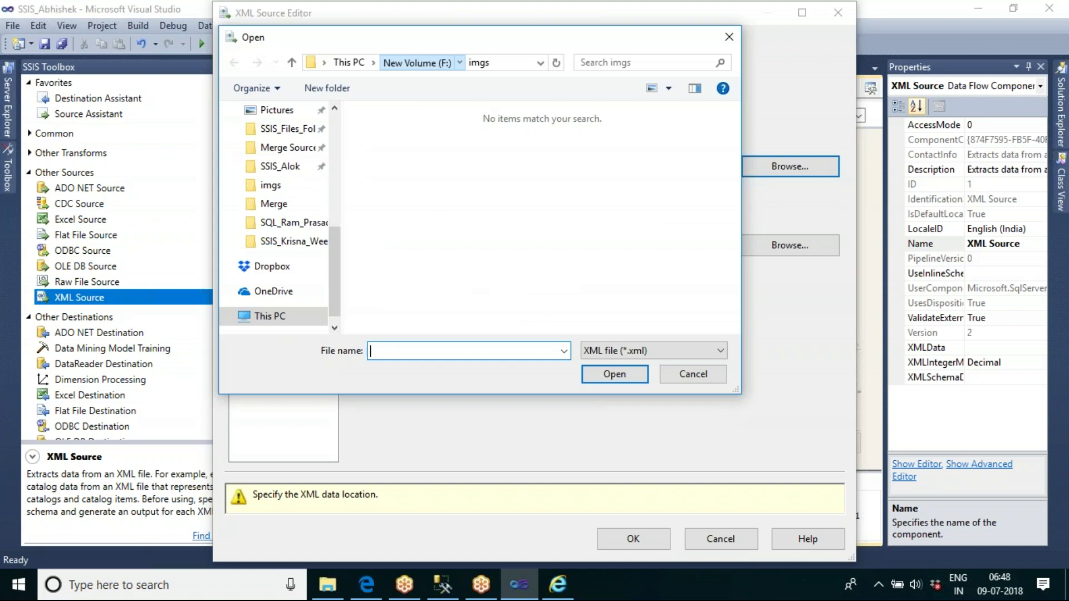
{"action": "left_click", "coordinate": [417, 62]}
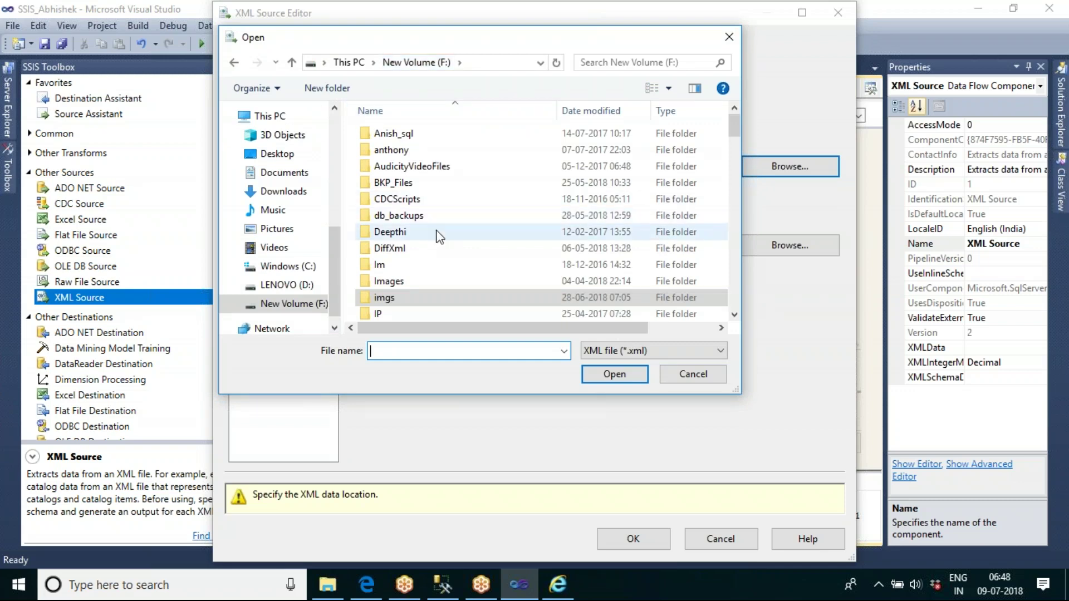
{"action": "scroll", "coordinate": [440, 236], "scroll_direction": "down", "scroll_amount": 2}
{"action": "scroll", "coordinate": [439, 236], "scroll_direction": "up", "scroll_amount": 2}
{"action": "scroll", "coordinate": [439, 236], "scroll_direction": "down", "scroll_amount": 4}
{"action": "left_click", "coordinate": [403, 216]}
{"action": "double_click", "coordinate": [403, 216]}
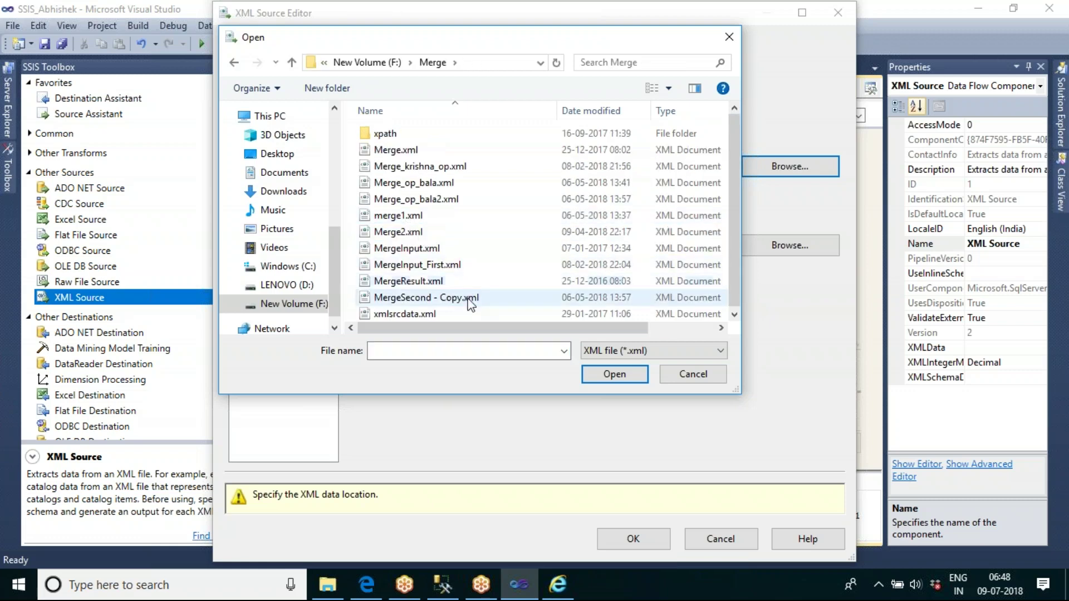
{"action": "left_click", "coordinate": [417, 285]}
{"action": "left_click", "coordinate": [612, 374]}
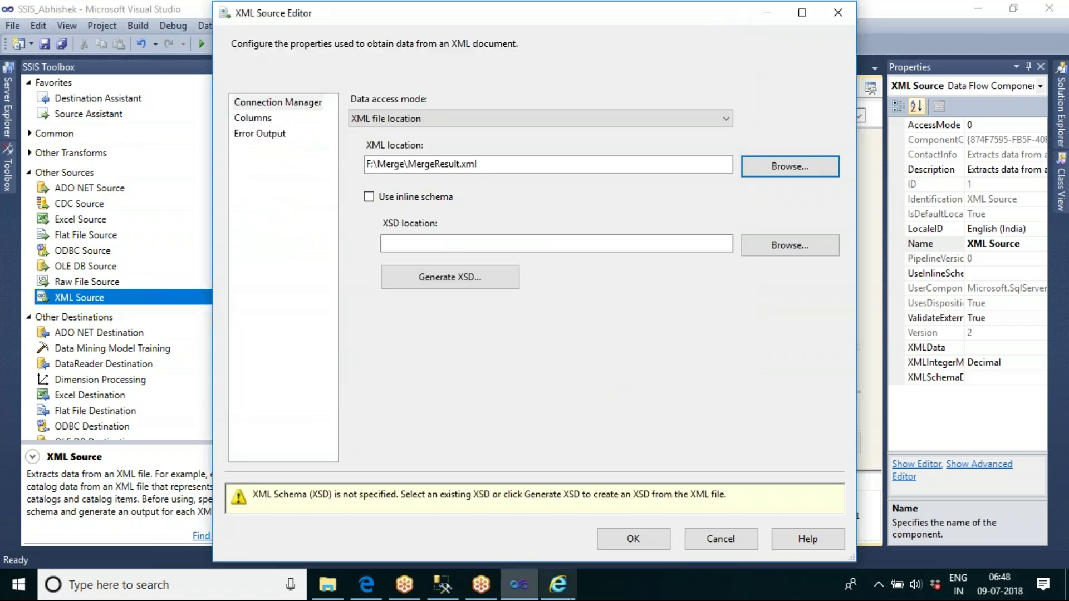
Switch to Internet Explorer, review the book elements in MergeResult.xml for an inline schema, and close the file
{"action": "left_click", "coordinate": [555, 587]}
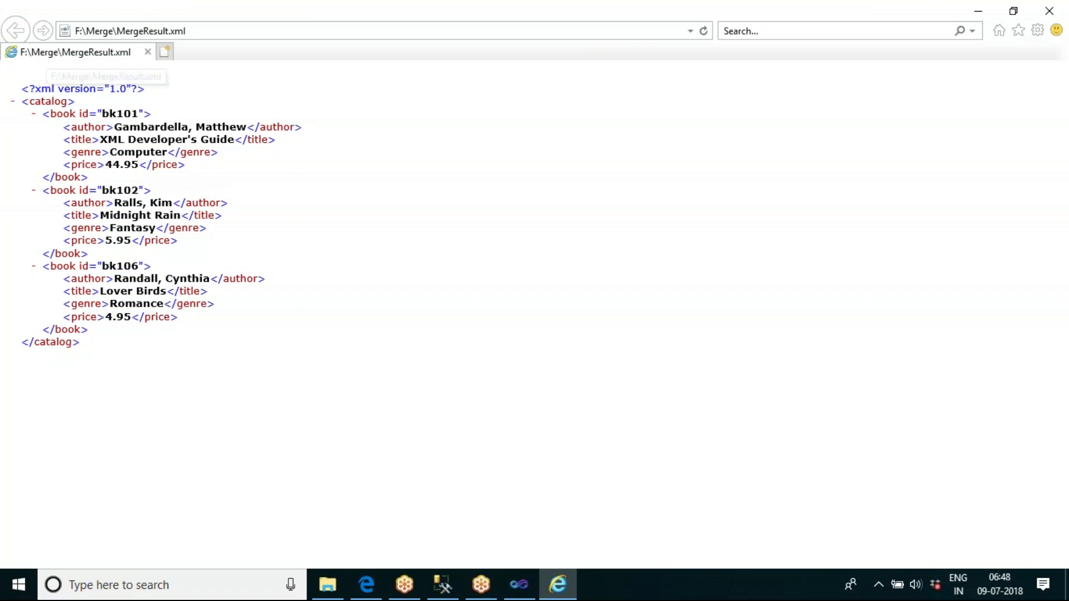
{"action": "left_click", "coordinate": [978, 12]}
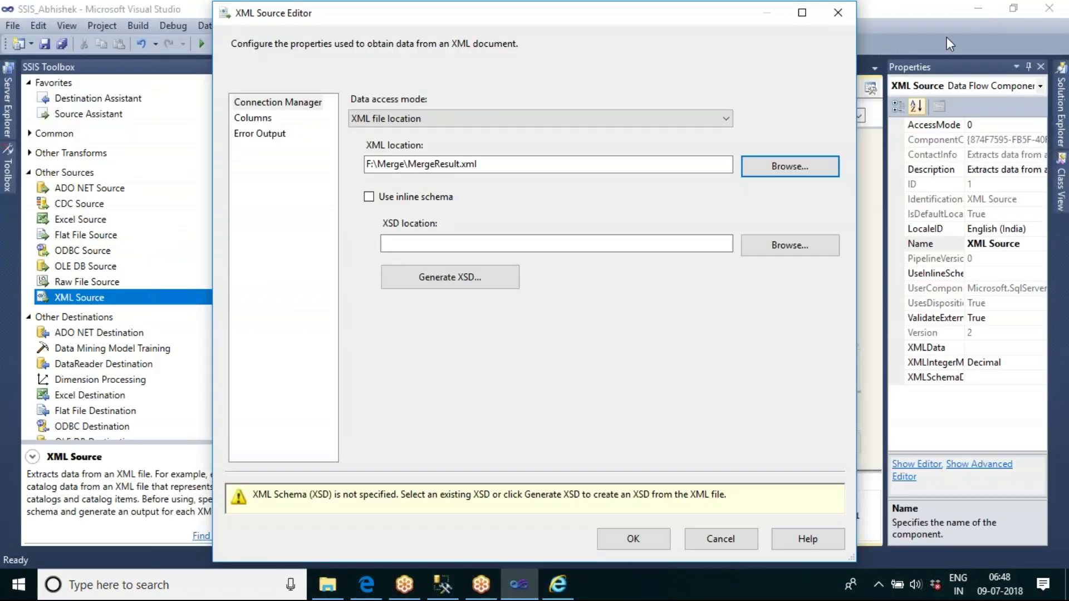
{"action": "left_click", "coordinate": [557, 584]}
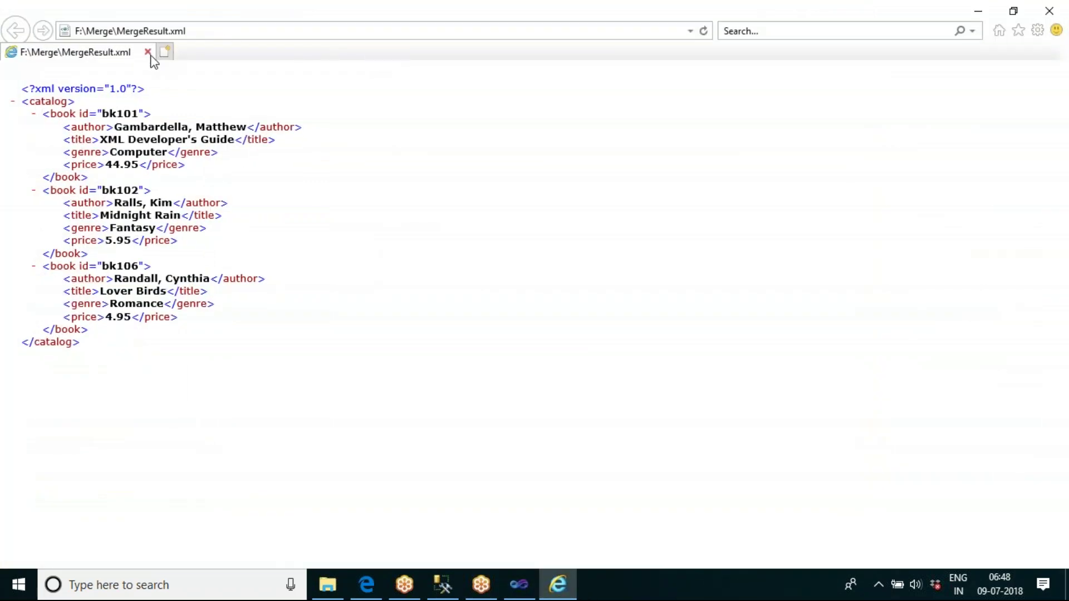
{"action": "left_click", "coordinate": [149, 54]}
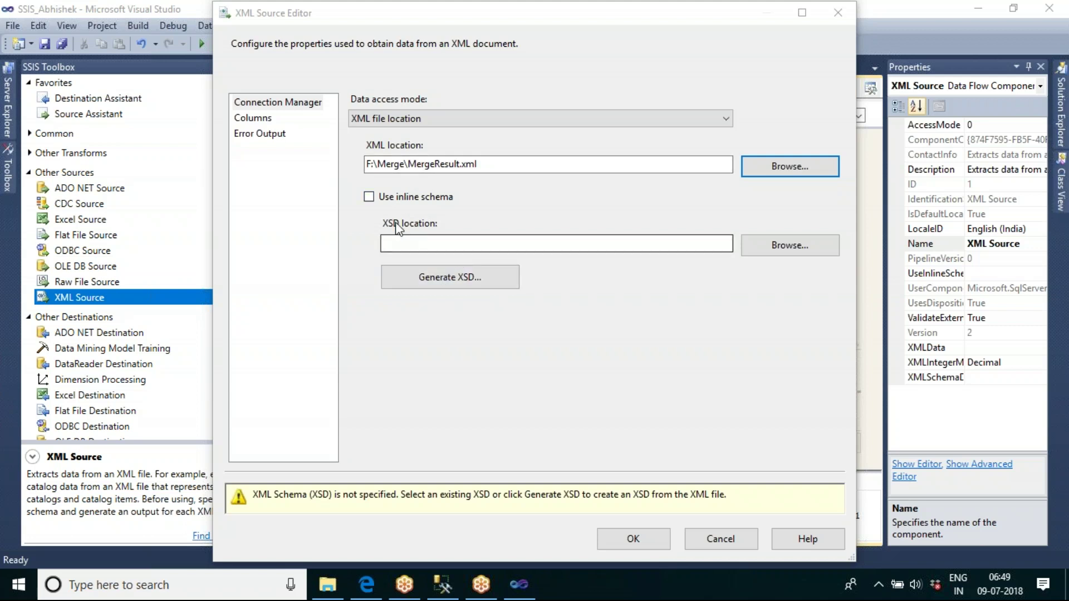
Leave the inline schema option off and generate an XSD from the XML file, saved as F:\Merge\MergeResult6.xsd
{"action": "left_click", "coordinate": [368, 197]}
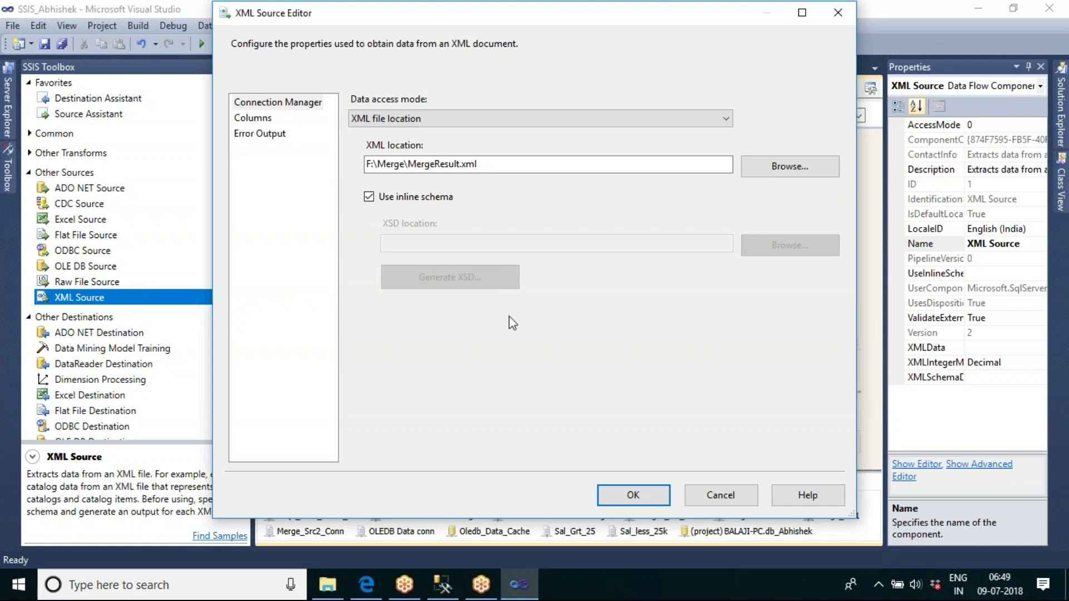
{"action": "left_click", "coordinate": [368, 197]}
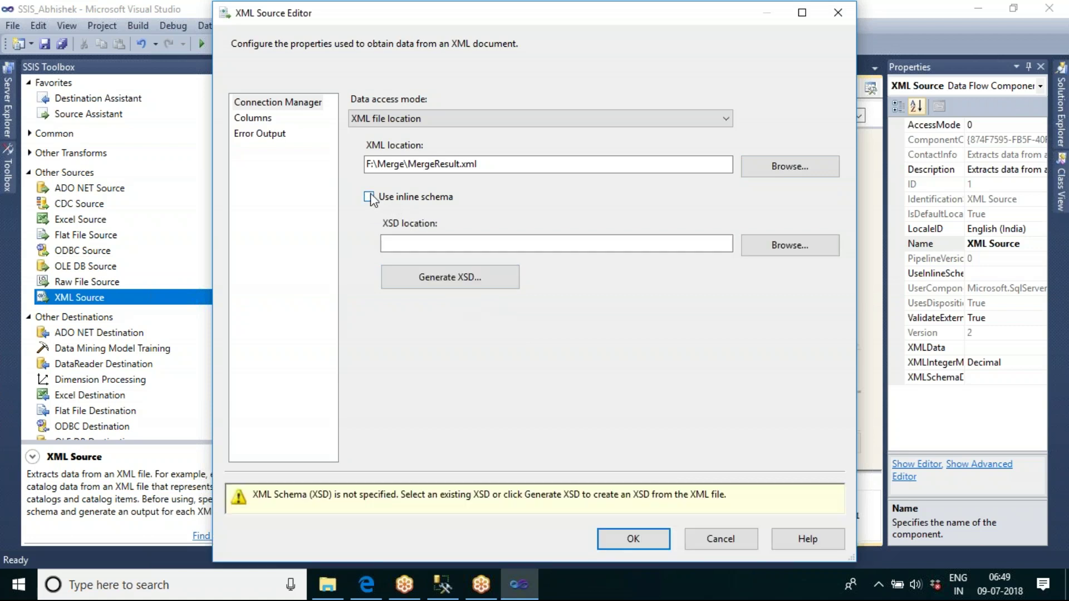
{"action": "left_click", "coordinate": [465, 282]}
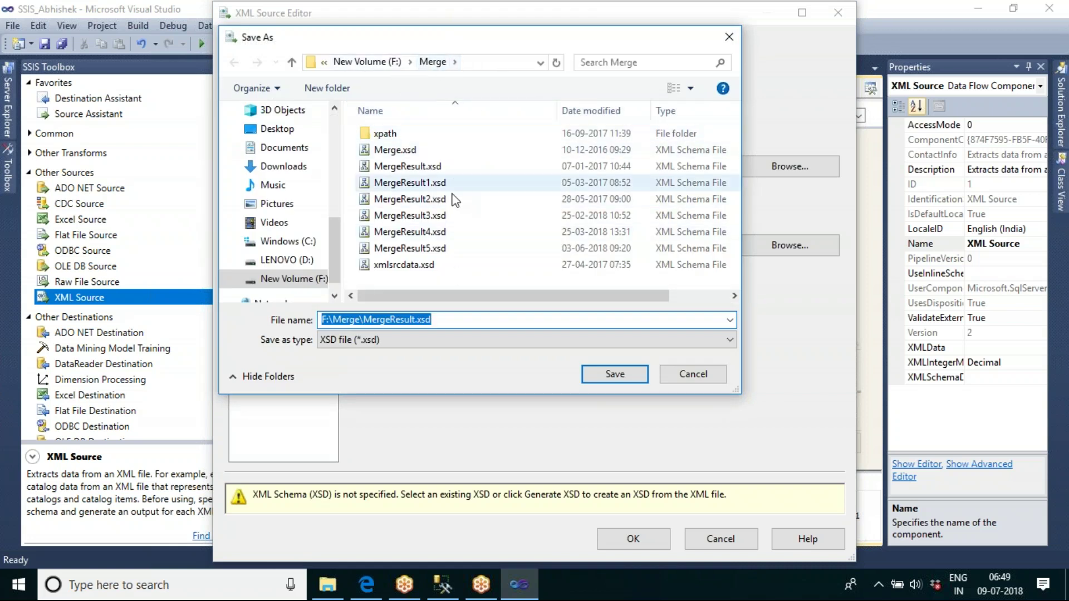
{"action": "left_click", "coordinate": [416, 320]}
{"action": "type", "text": "6"}
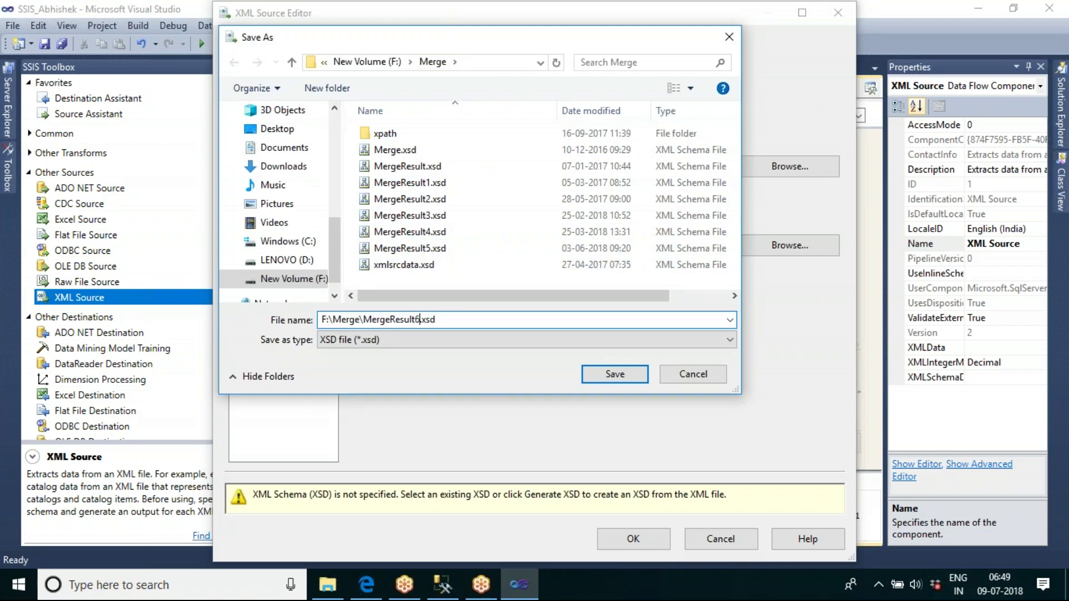
{"action": "left_click", "coordinate": [602, 377]}
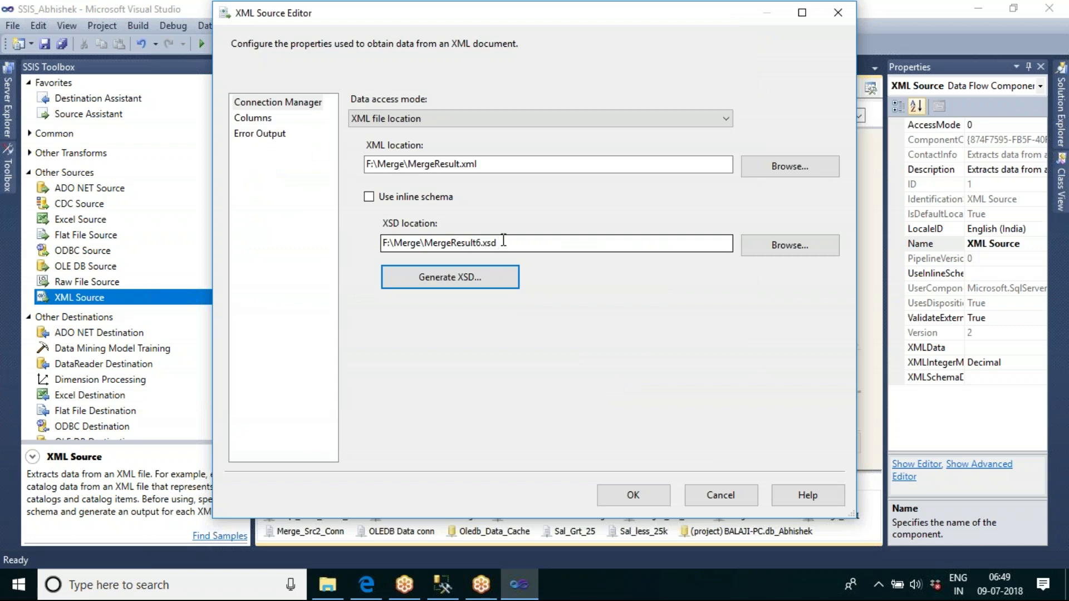
Load the XML Source's columns, accept the column length warnings and confirm the source configuration
{"action": "left_click", "coordinate": [271, 119]}
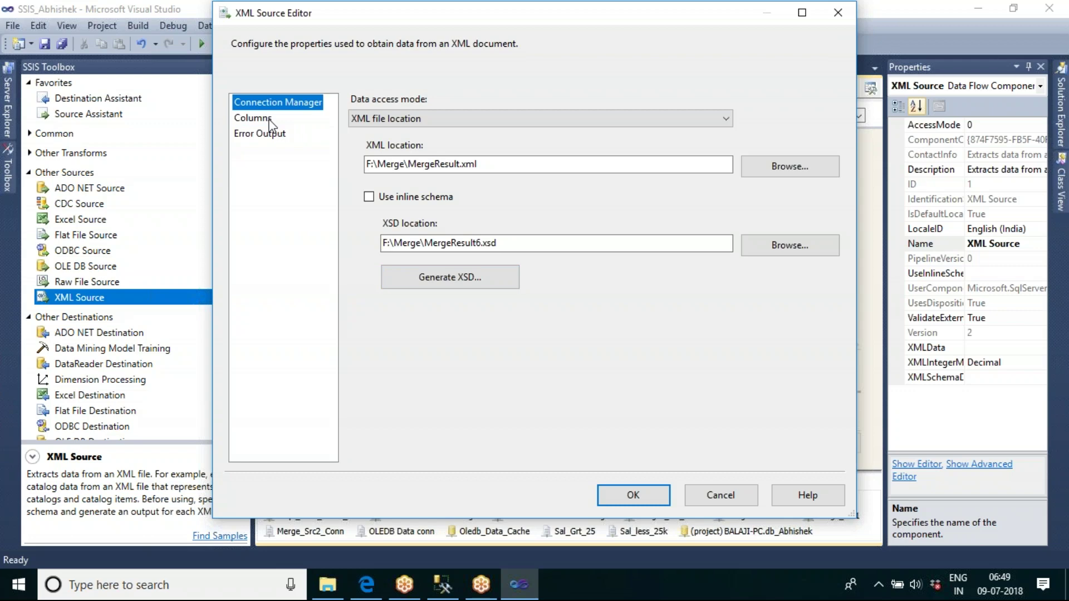
{"action": "left_click", "coordinate": [640, 498]}
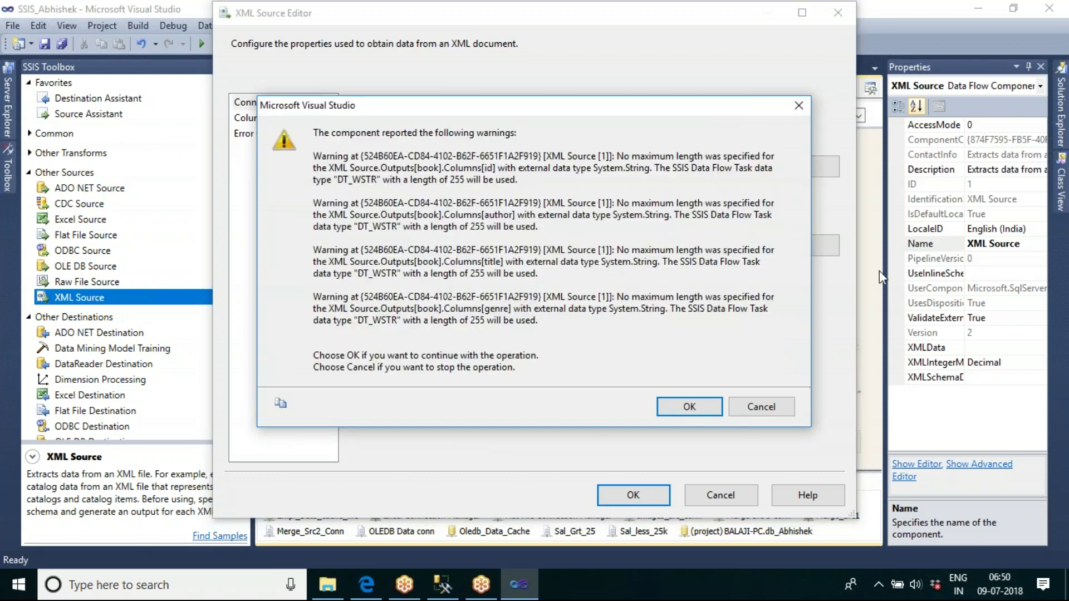
{"action": "left_click", "coordinate": [689, 407]}
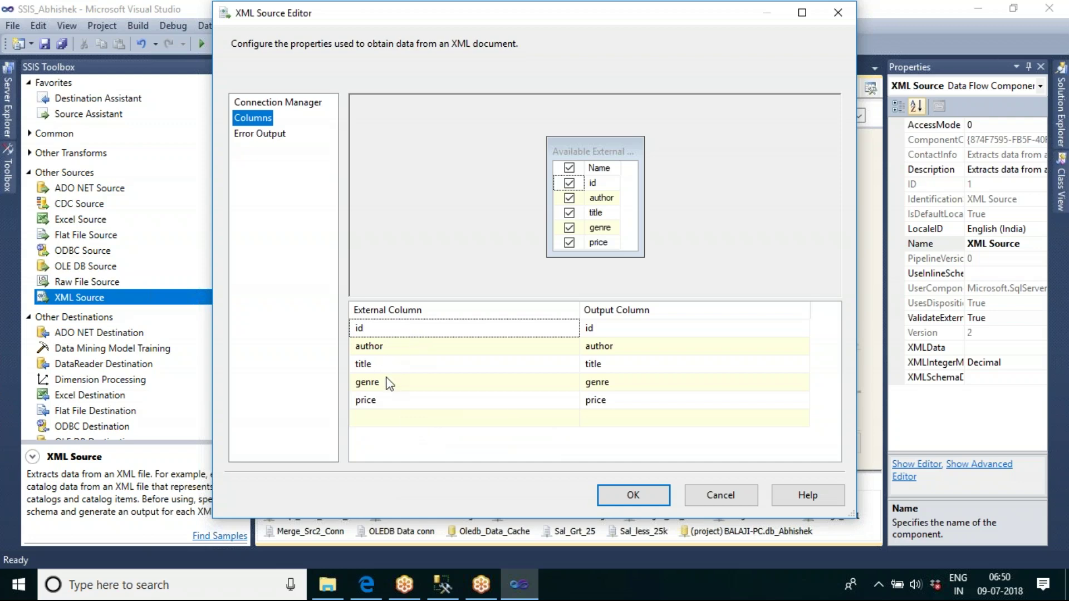
{"action": "left_click", "coordinate": [644, 500]}
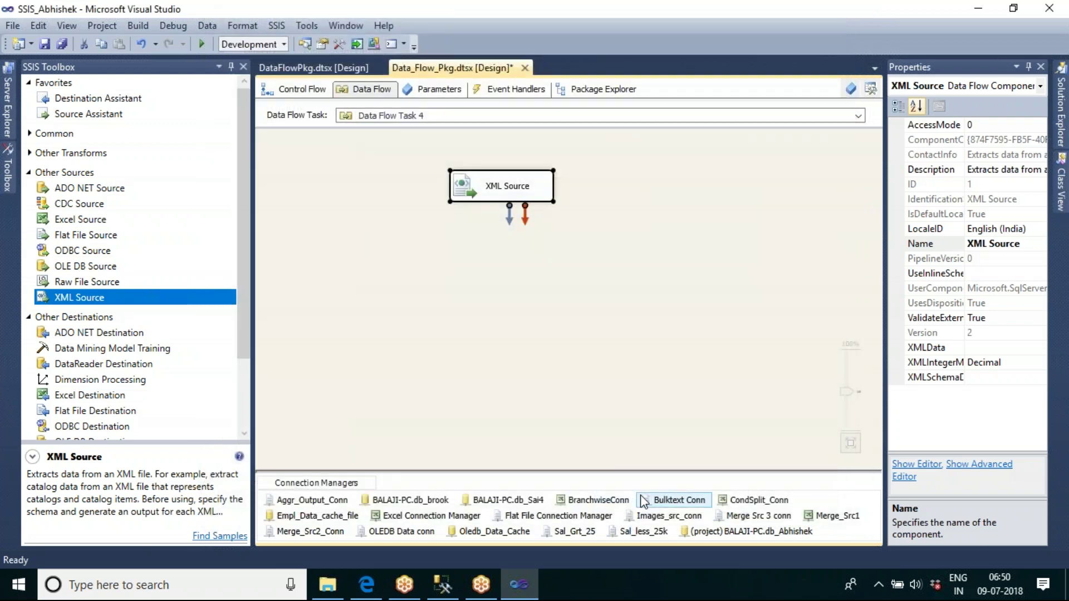
{"action": "left_click", "coordinate": [614, 252]}
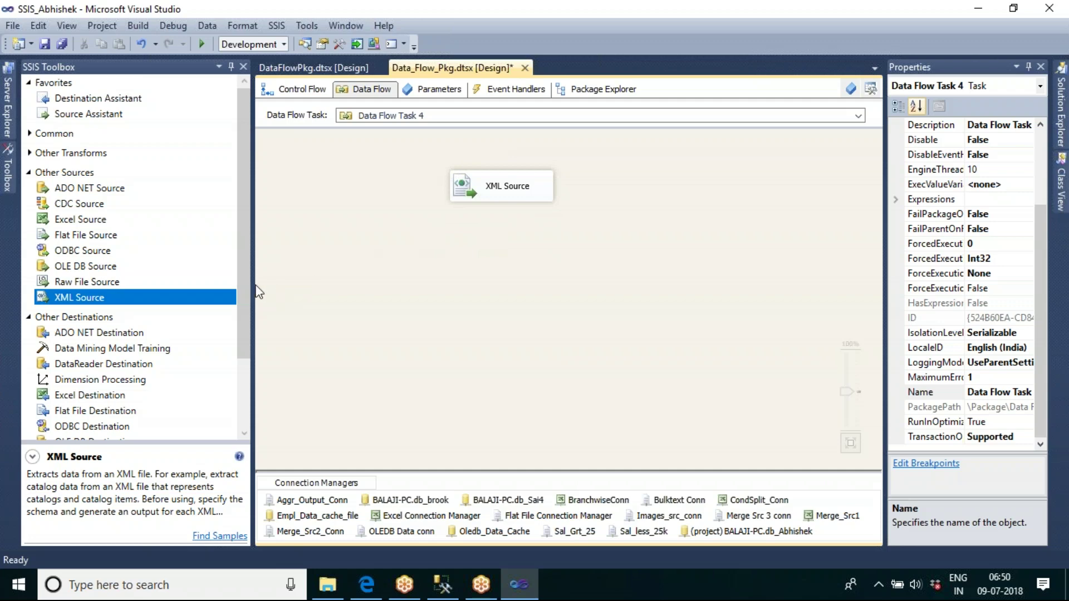
Add an OLE DB Destination below the XML Source and connect the source's regular output to it
{"action": "left_click_drag", "start_coordinate": [246, 273], "coordinate": [243, 341]}
{"action": "left_click", "coordinate": [122, 350]}
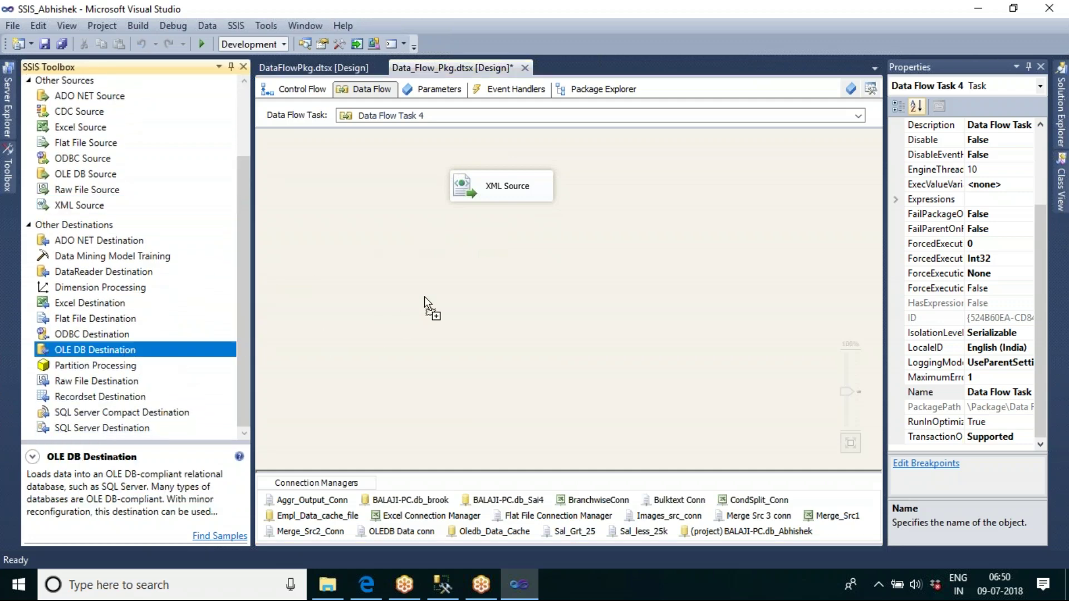
{"action": "left_click_drag", "start_coordinate": [436, 284], "coordinate": [435, 284]}
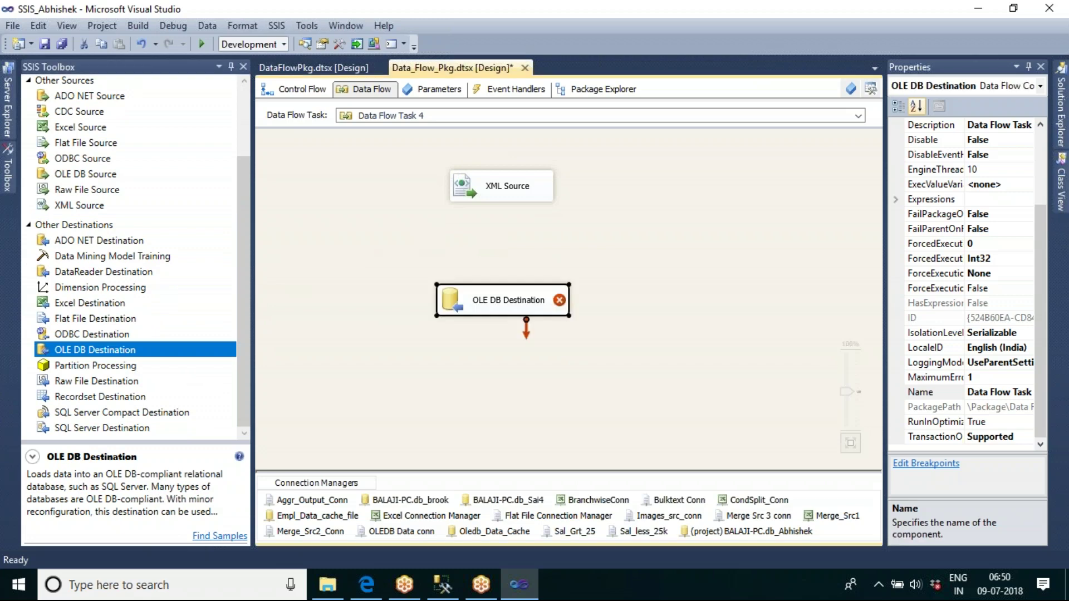
{"action": "left_click", "coordinate": [512, 196]}
{"action": "left_click_drag", "start_coordinate": [513, 226], "coordinate": [507, 309]}
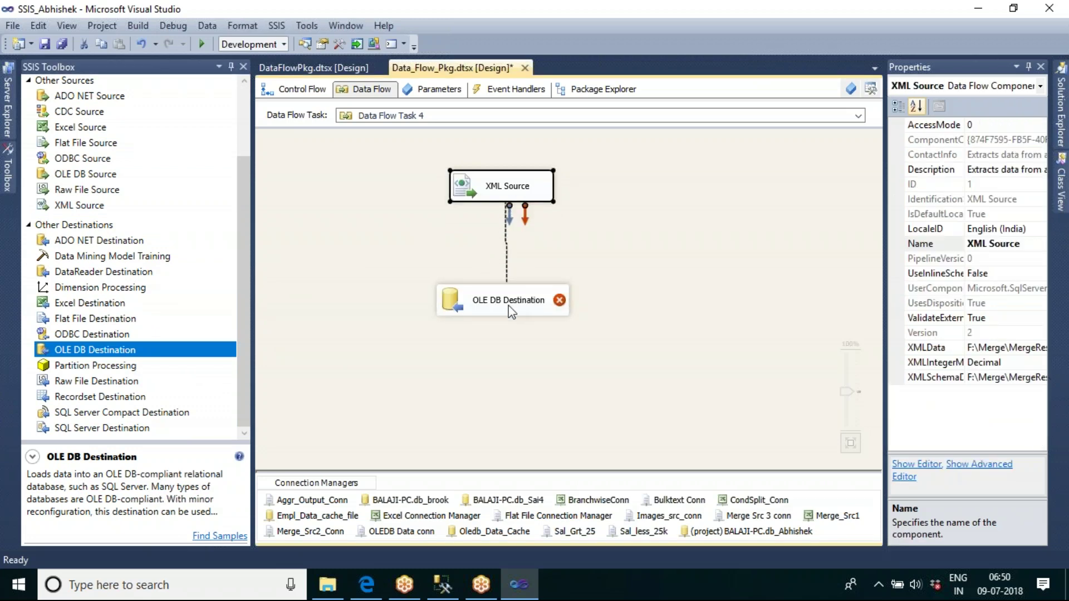
{"action": "left_click", "coordinate": [594, 349]}
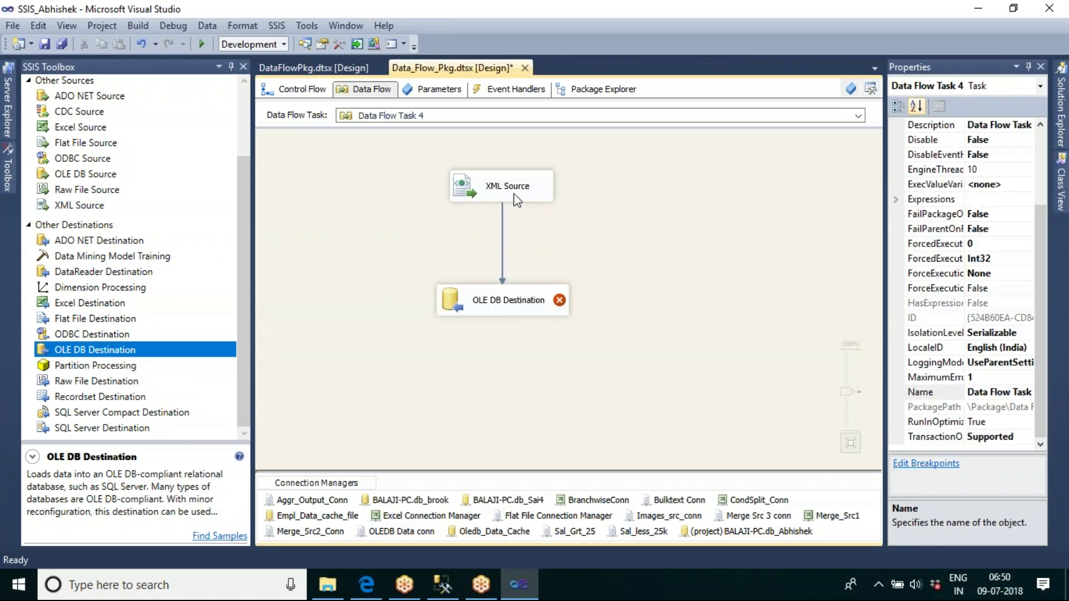
Create a new table named tbl_xml_op for the OLE DB Destination, map the input columns to it and confirm the configuration
{"action": "left_click", "coordinate": [507, 314]}
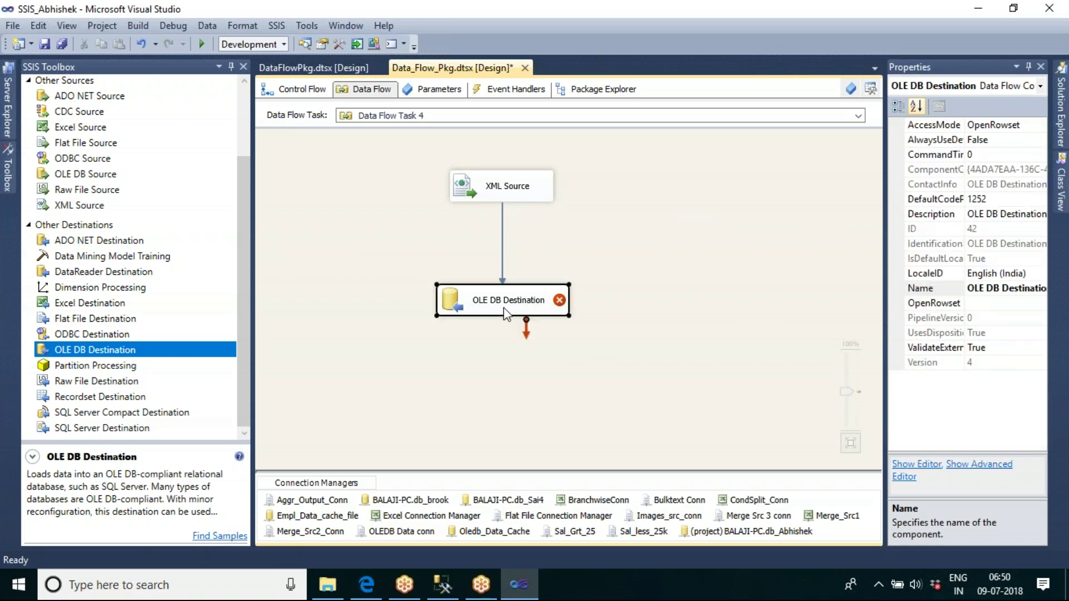
{"action": "double_click", "coordinate": [506, 314]}
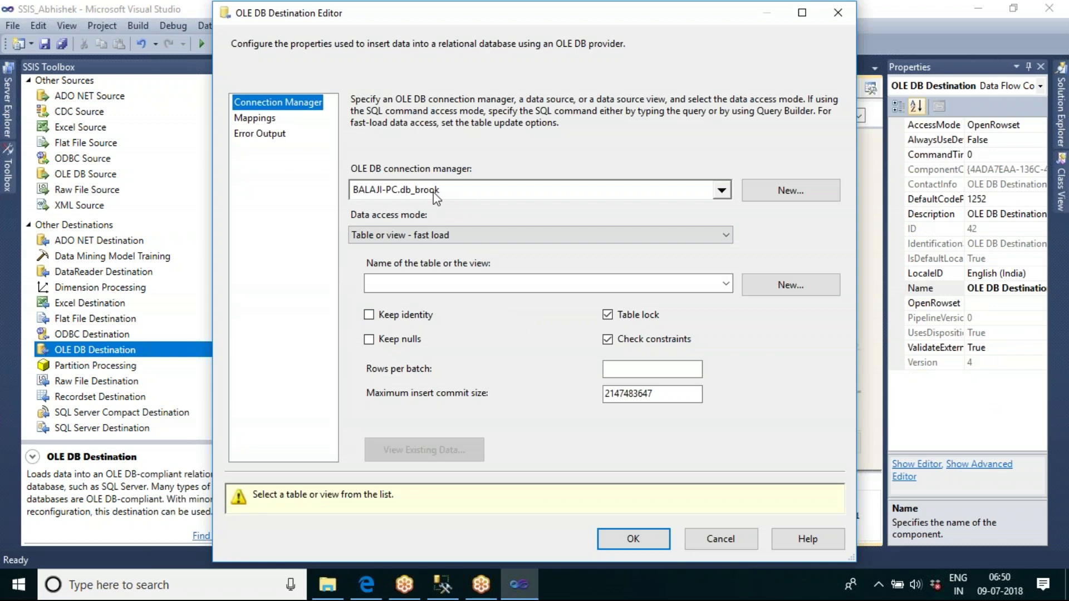
{"action": "left_click", "coordinate": [787, 290]}
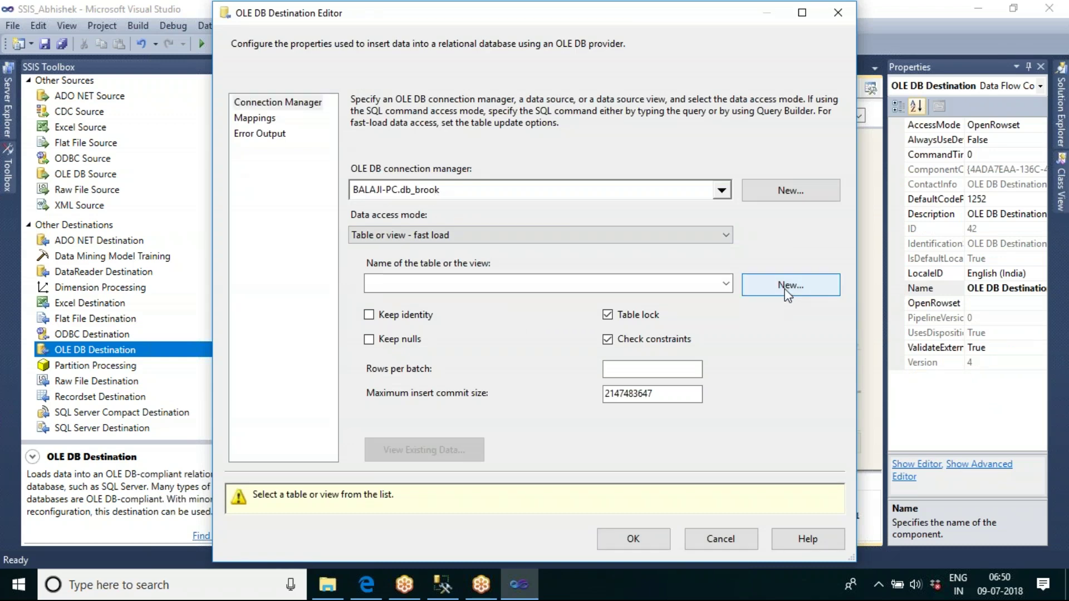
{"action": "left_click", "coordinate": [784, 289]}
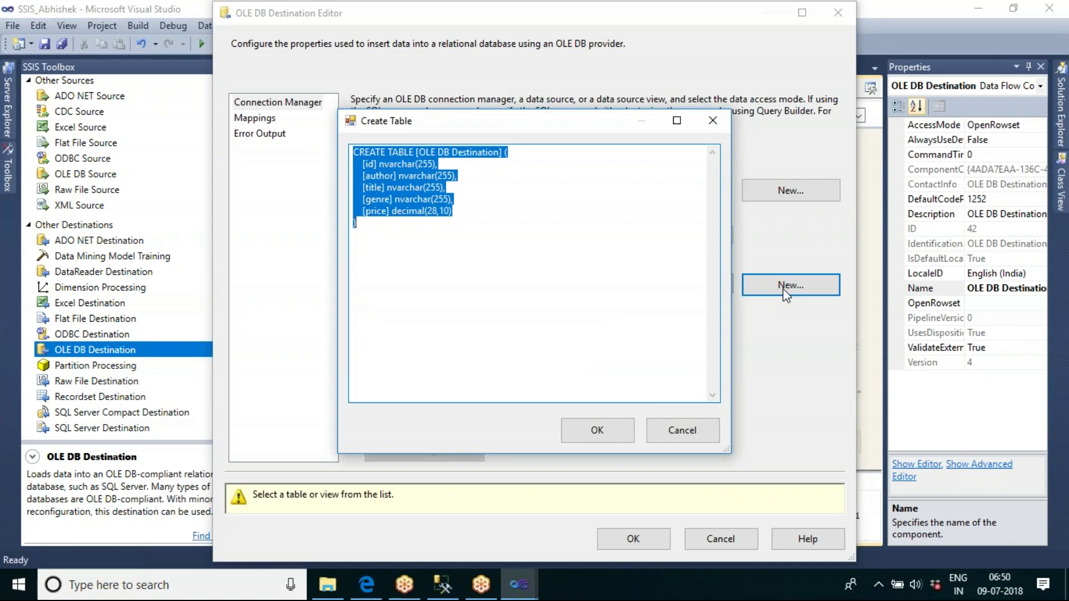
{"action": "left_click", "coordinate": [436, 275]}
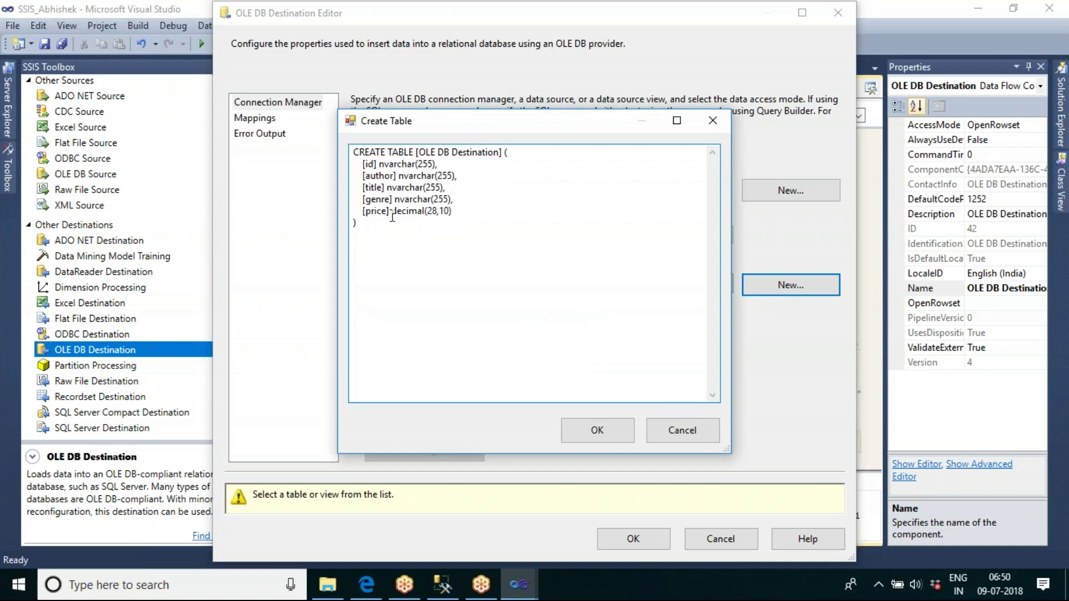
{"action": "left_click", "coordinate": [421, 152]}
{"action": "left_click_drag", "start_coordinate": [421, 152], "coordinate": [500, 153]}
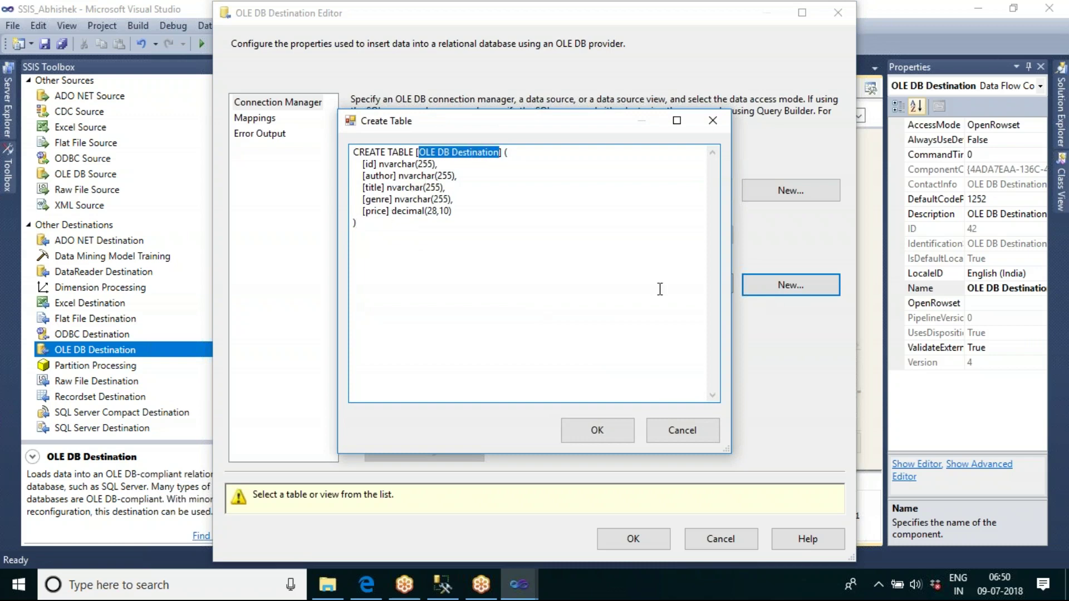
{"action": "key", "text": "BackSpace"}
{"action": "type", "text": "tbl"}
{"action": "type", "text": "_xml"}
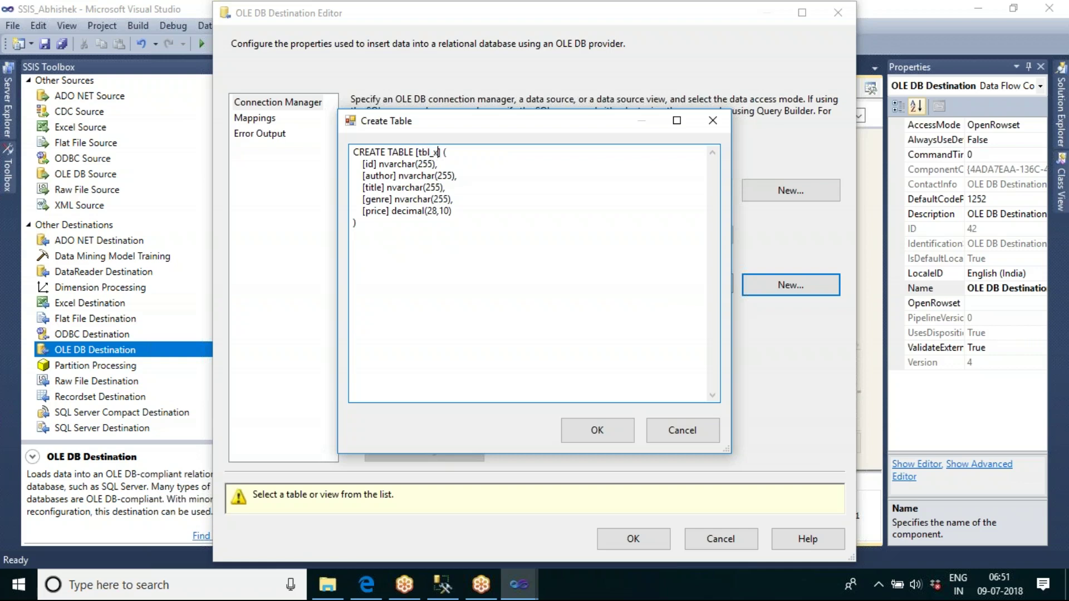
{"action": "type", "text": "_op"}
{"action": "left_click", "coordinate": [616, 431]}
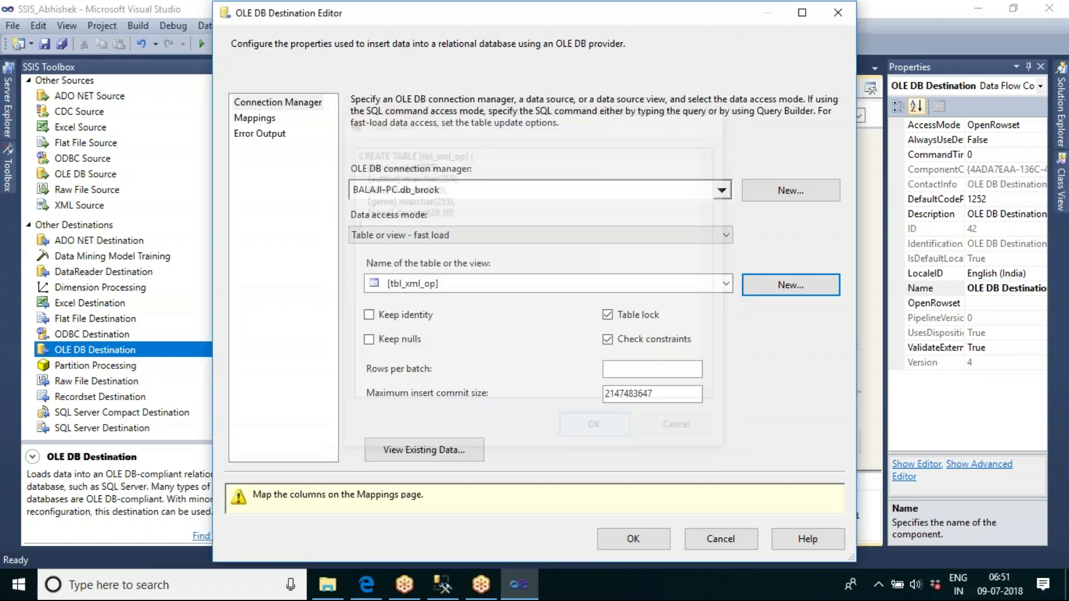
{"action": "left_click", "coordinate": [263, 119]}
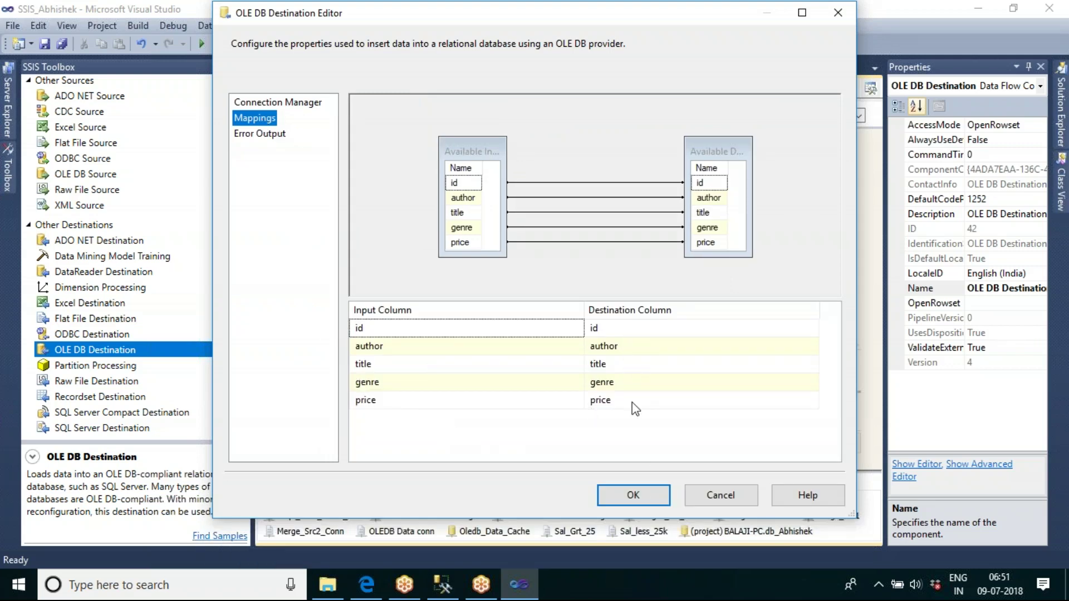
{"action": "left_click", "coordinate": [640, 502]}
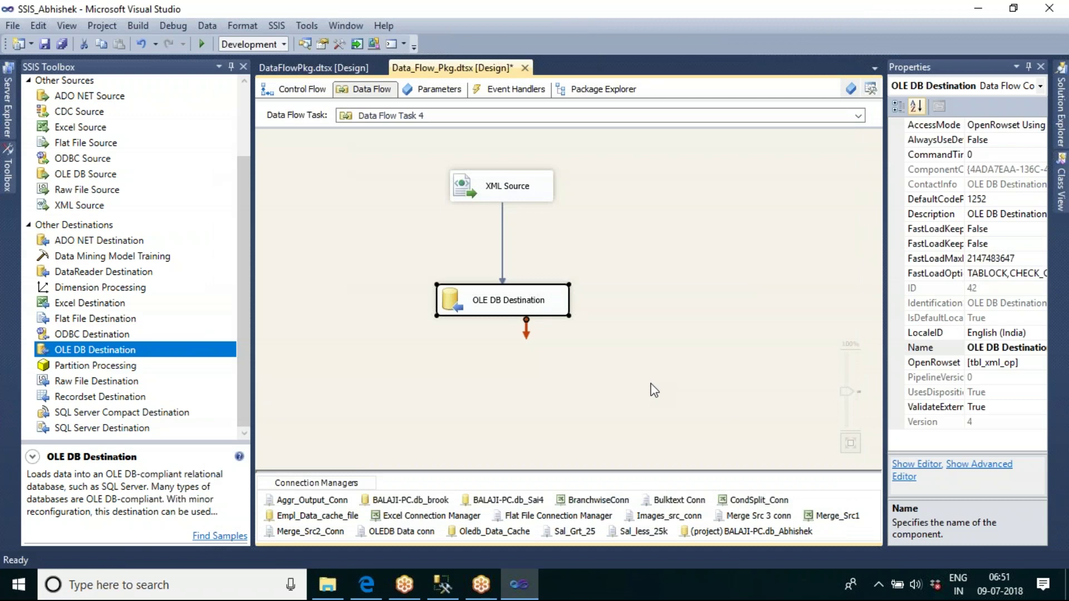
Save the package and execute Data Flow Task 4
{"action": "left_click", "coordinate": [644, 243]}
{"action": "right_click", "coordinate": [644, 250]}
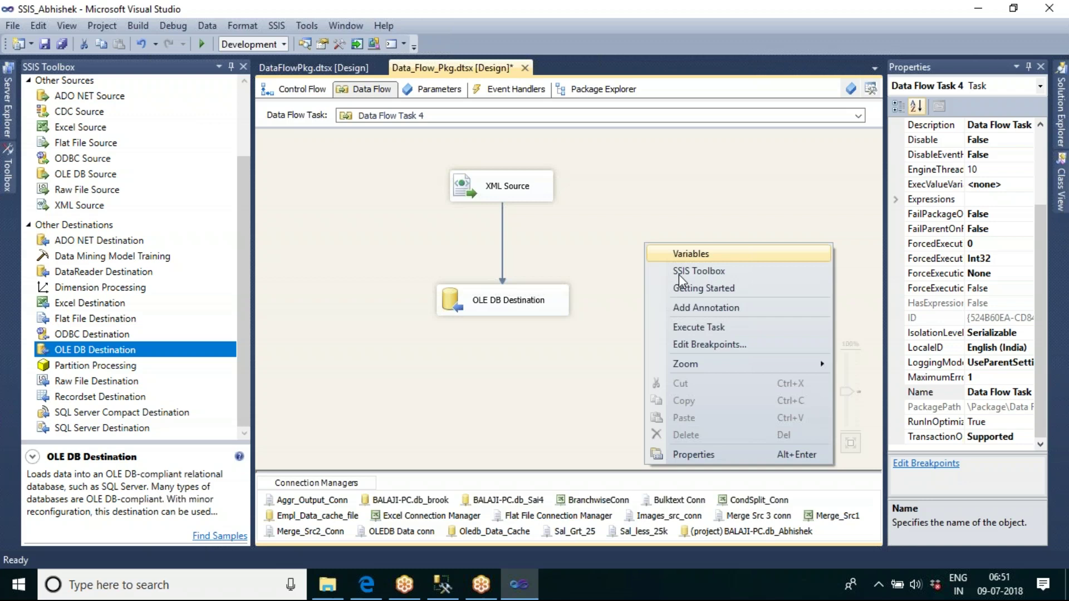
{"action": "left_click", "coordinate": [697, 329]}
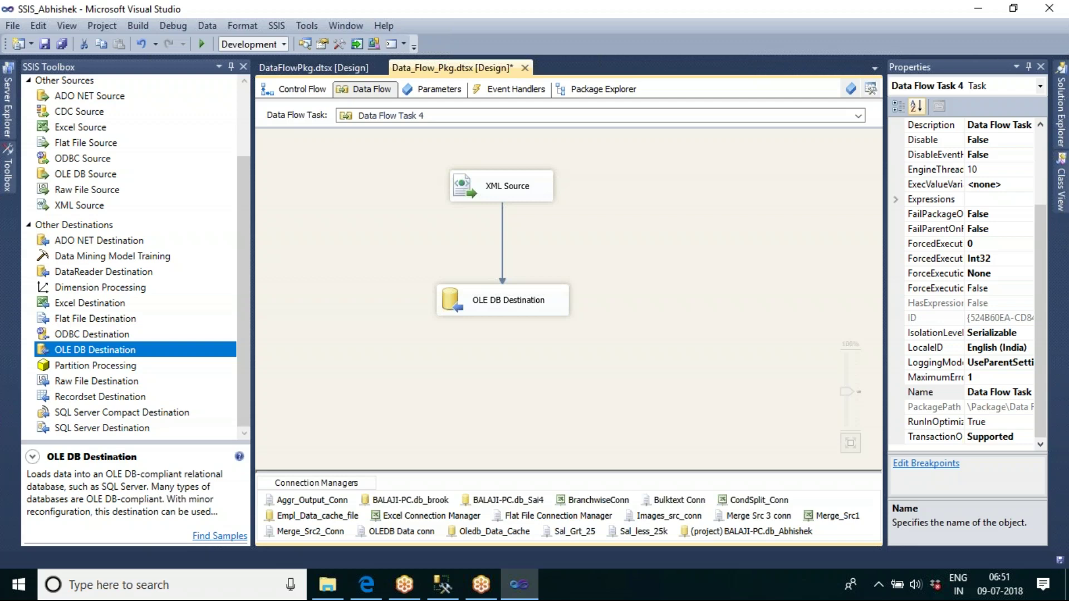
{"action": "key", "text": "ctrl+s"}
{"action": "key", "text": "F5"}
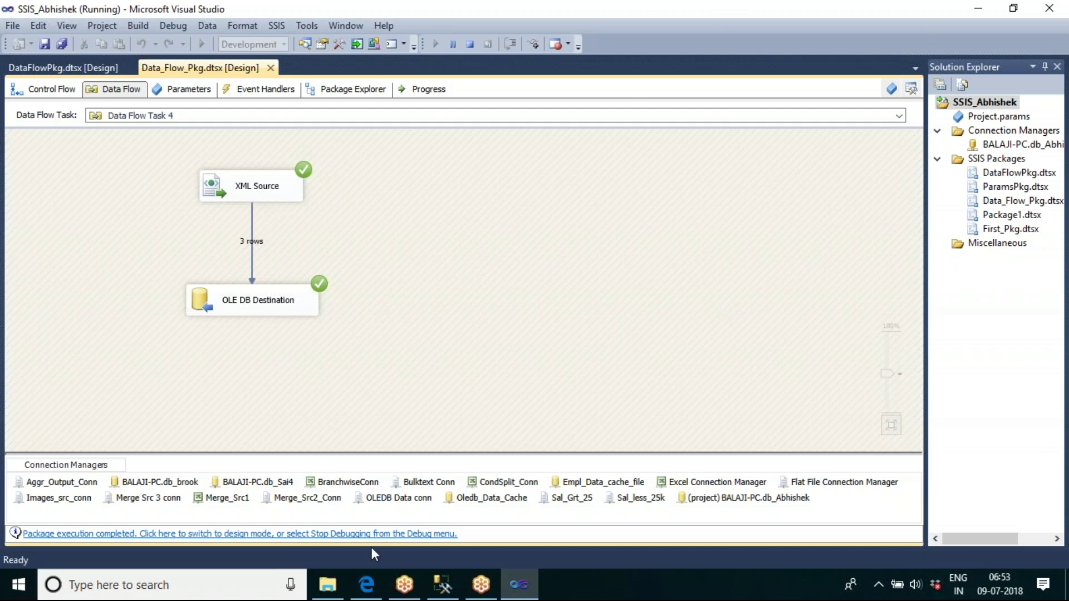
Switch to SQL Server Management Studio and open a new query against the db_brook database
{"action": "left_click", "coordinate": [442, 591]}
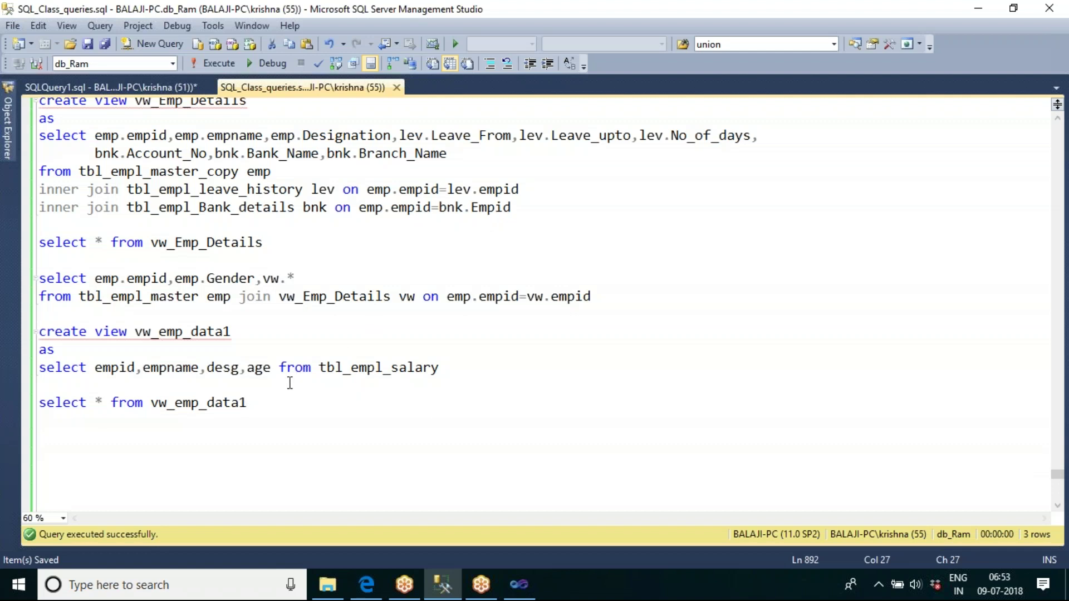
{"action": "left_click", "coordinate": [9, 142]}
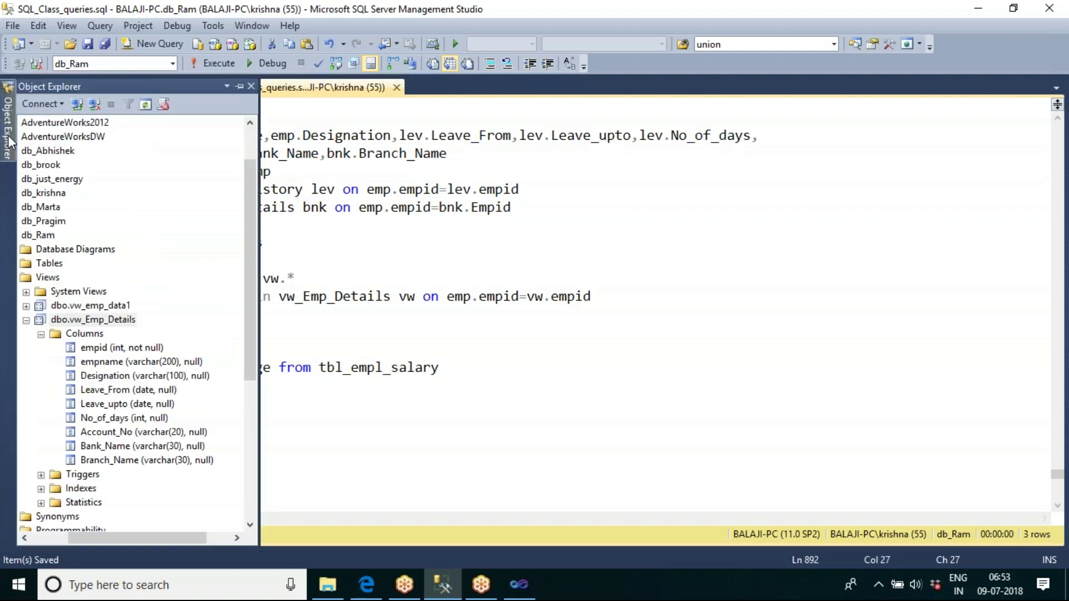
{"action": "left_click", "coordinate": [58, 538]}
{"action": "left_click", "coordinate": [58, 541]}
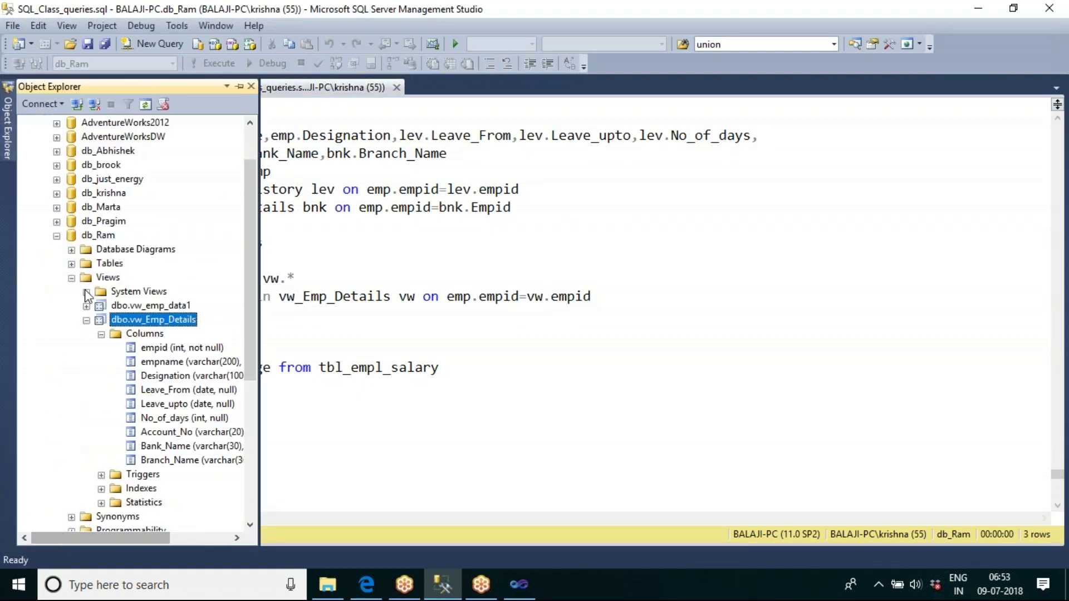
{"action": "left_click", "coordinate": [57, 237]}
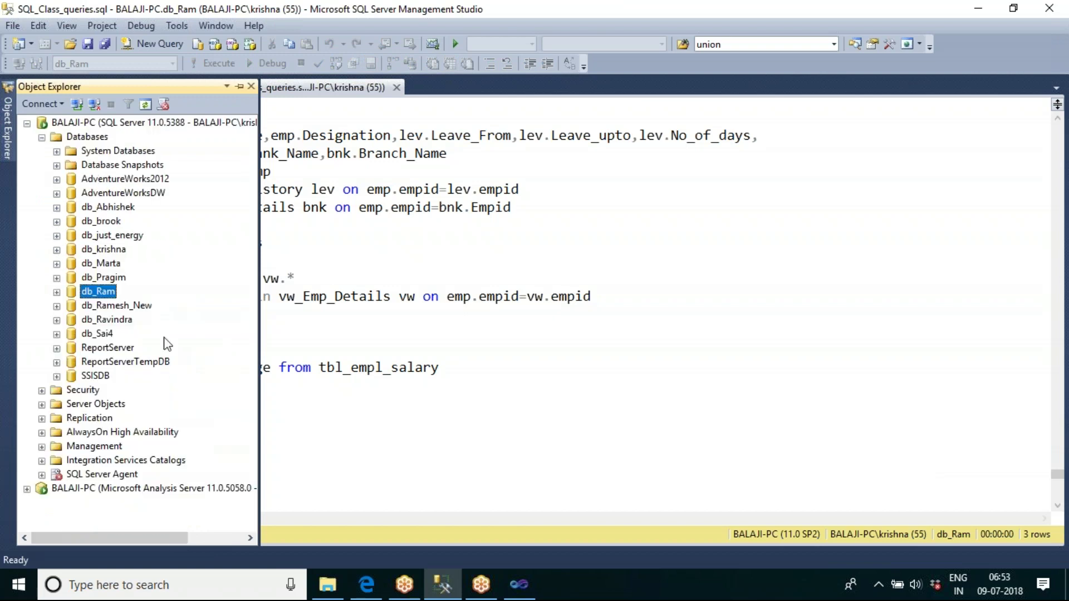
{"action": "left_click", "coordinate": [111, 223]}
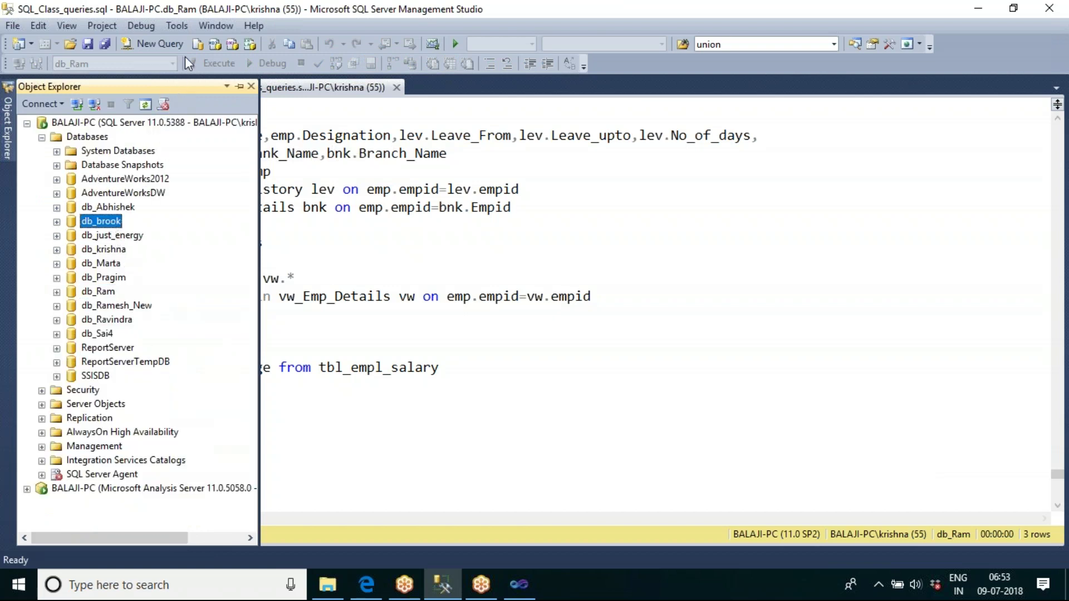
{"action": "left_click", "coordinate": [173, 44]}
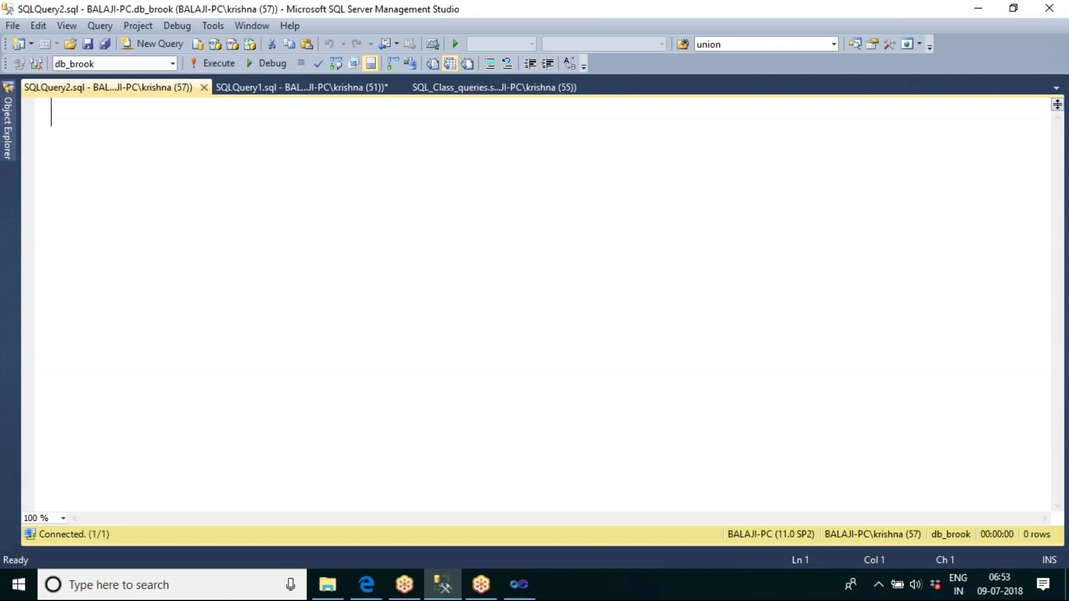
Run the query select * from tbl_xml_op to check the loaded rows
{"action": "type", "text": "select*"}
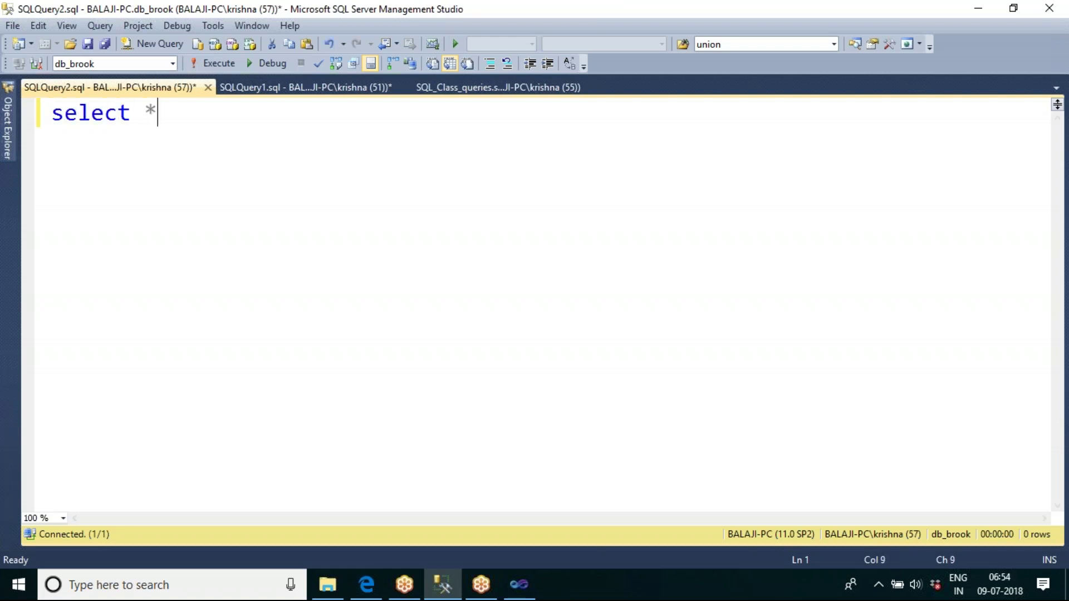
{"action": "type", "text": " from tbl_xm"}
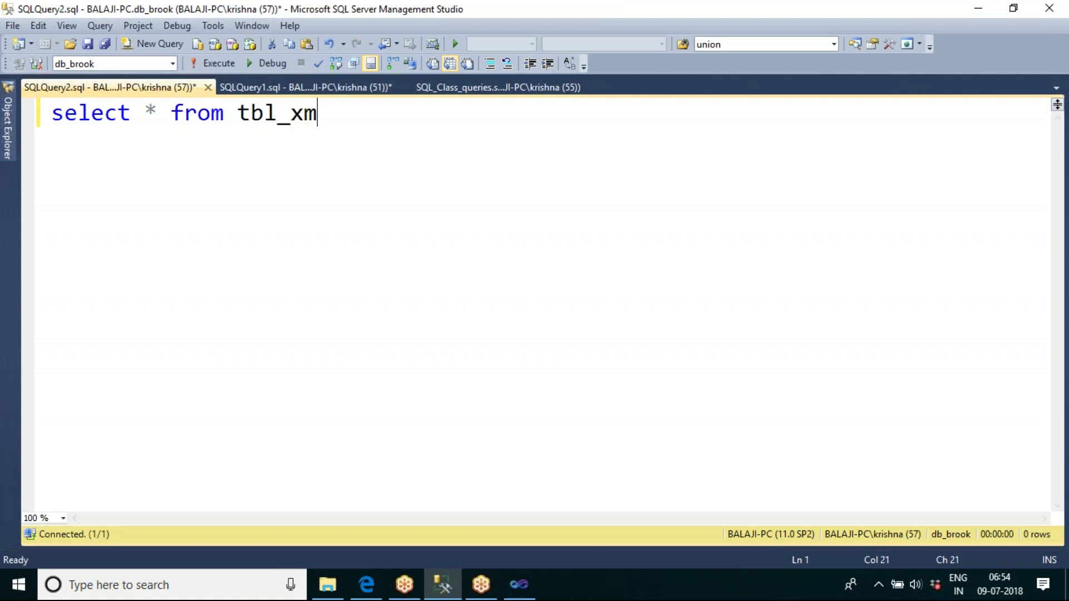
{"action": "type", "text": "l_op"}
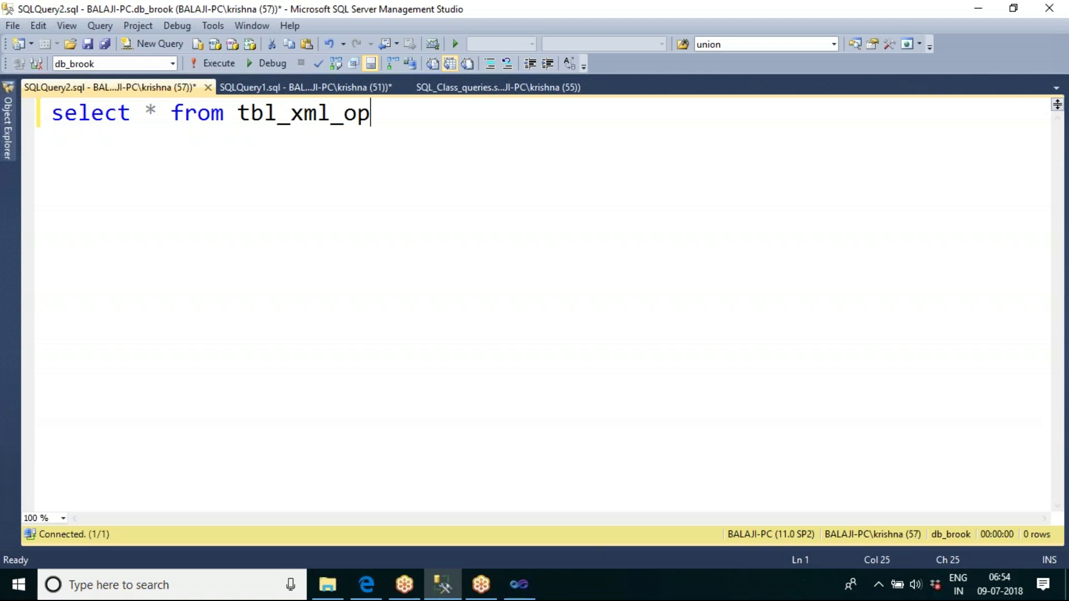
{"action": "key", "text": "F5"}
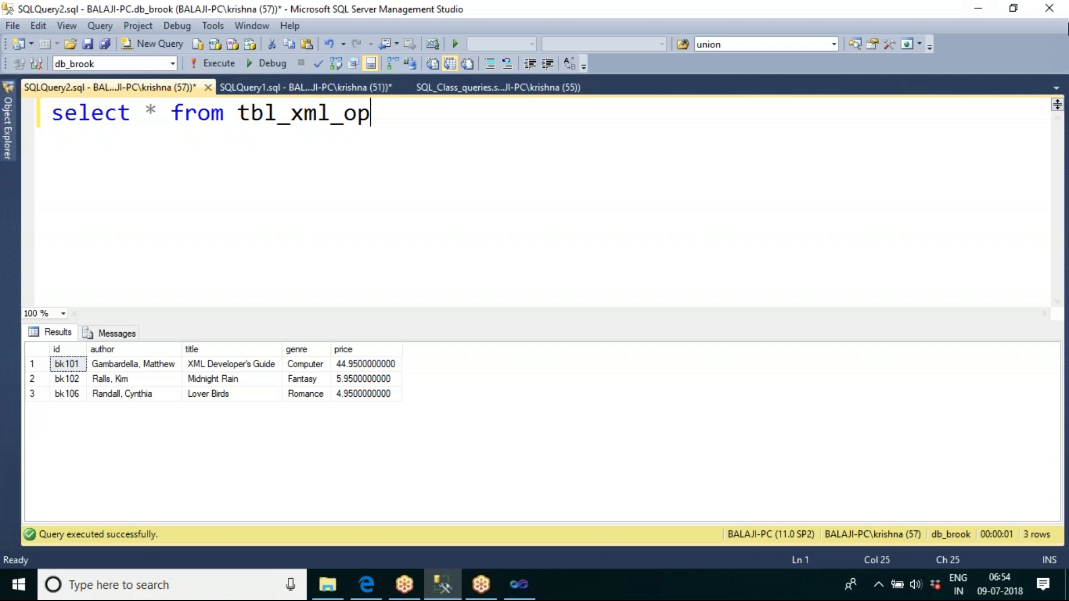
Switch back to Visual Studio and stop debugging the package
{"action": "left_click", "coordinate": [978, 9]}
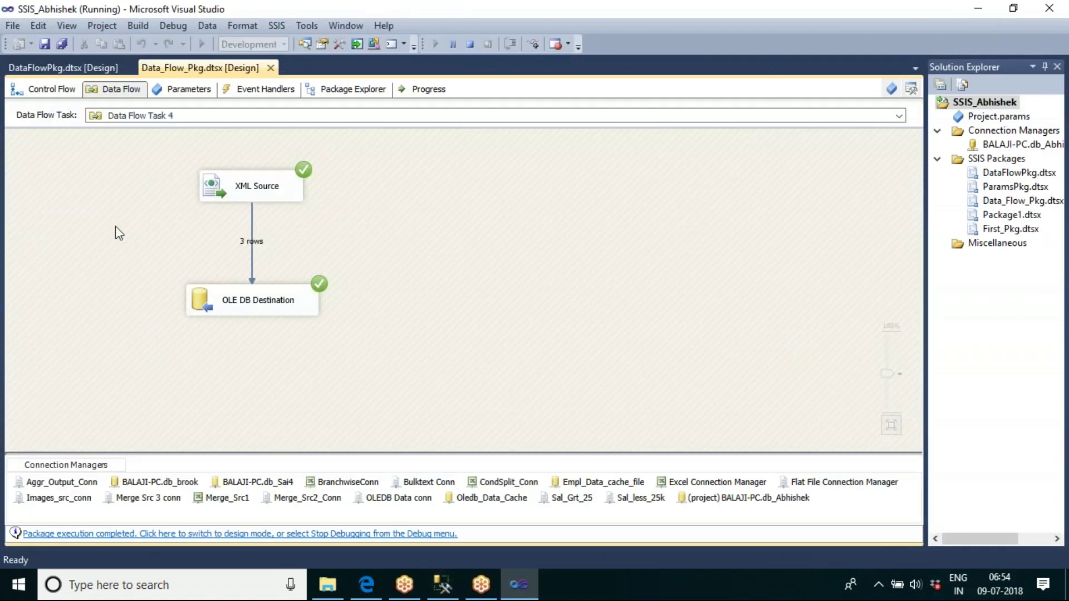
{"action": "left_click", "coordinate": [470, 44]}
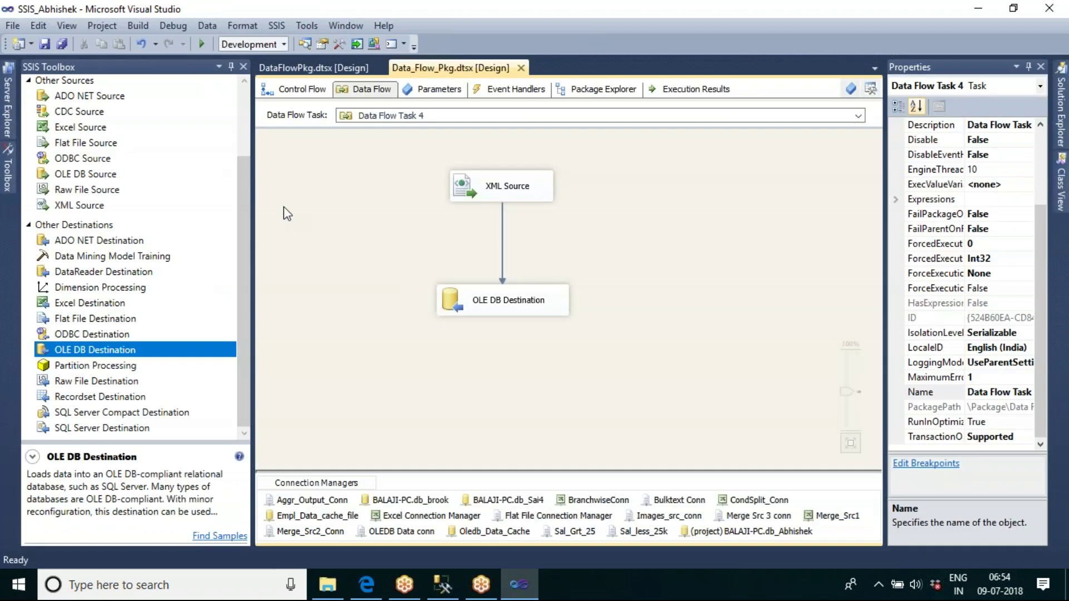
{"action": "left_click", "coordinate": [245, 112]}
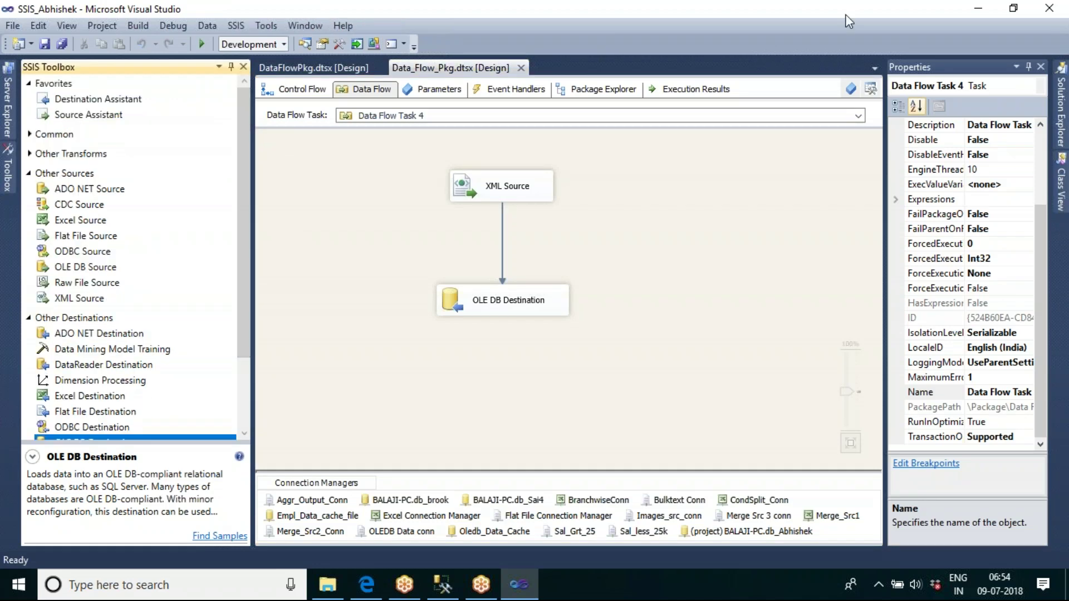
{"action": "left_click", "coordinate": [383, 275]}
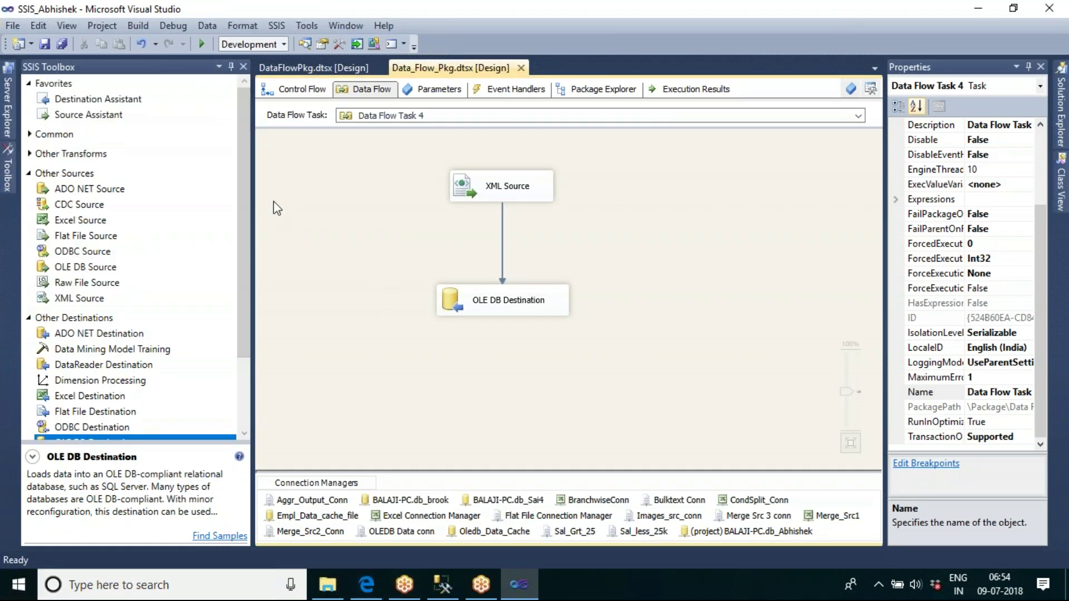
Show the control flow of DataFlowPkg.dtsx and look through its available tasks, including Execute SQL Task and the Common group
{"action": "left_click", "coordinate": [322, 69]}
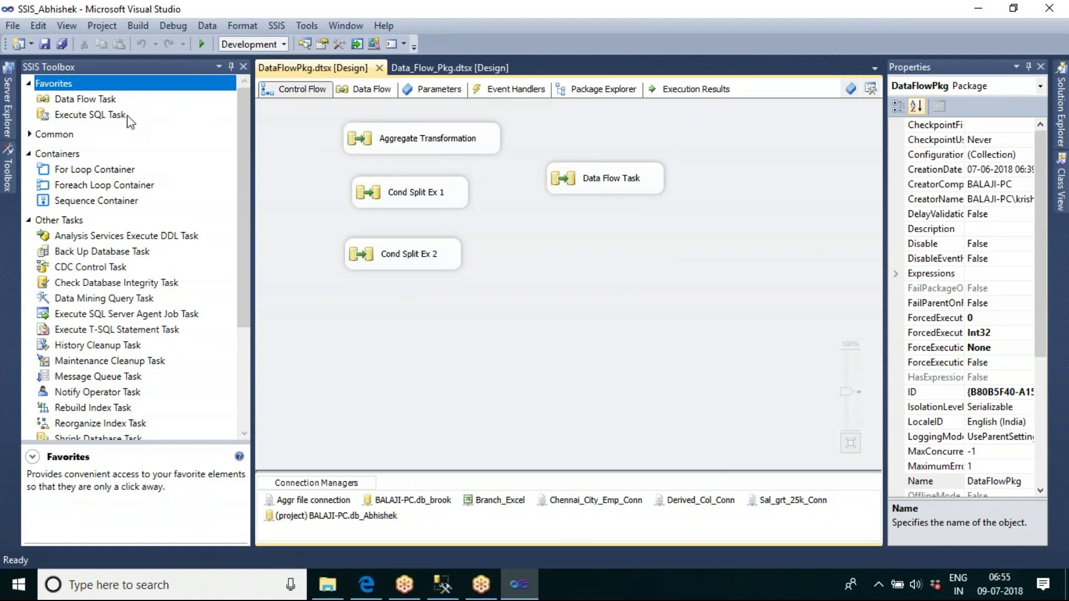
{"action": "left_click", "coordinate": [89, 115]}
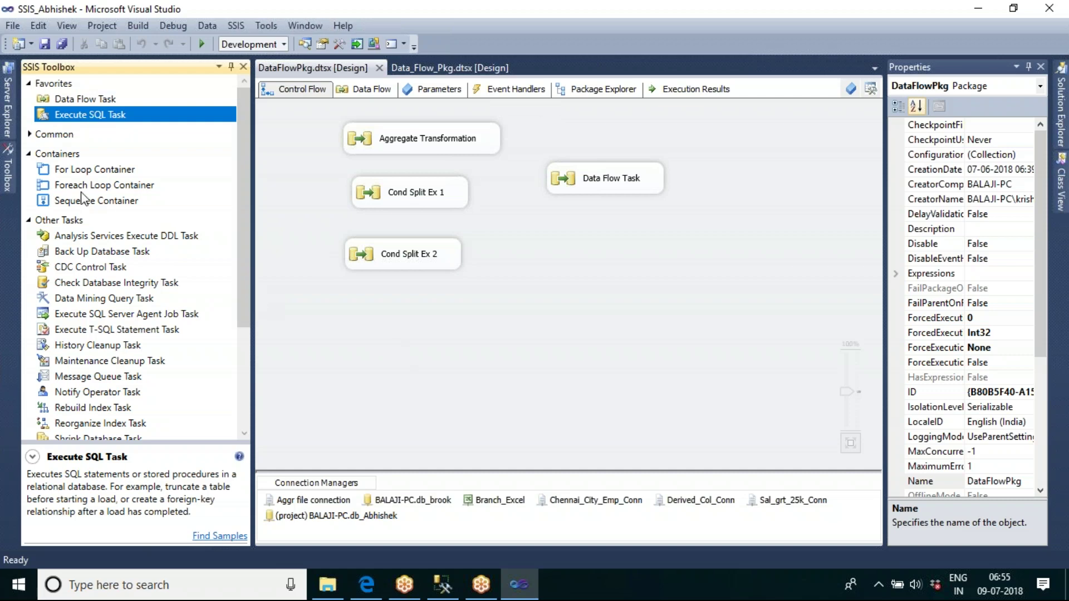
{"action": "left_click", "coordinate": [30, 135]}
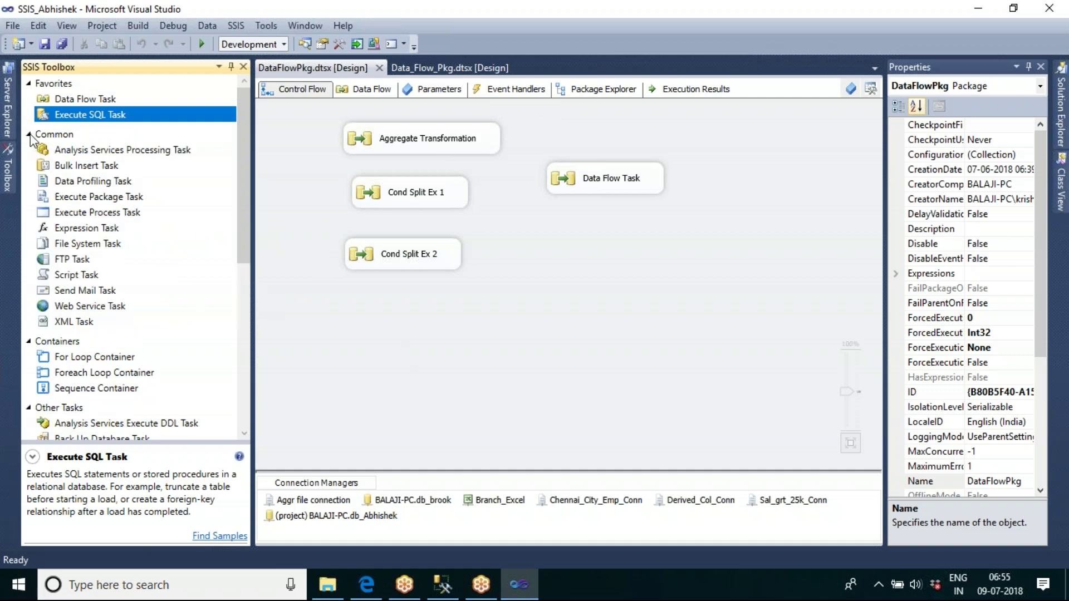
{"action": "left_click", "coordinate": [570, 312]}
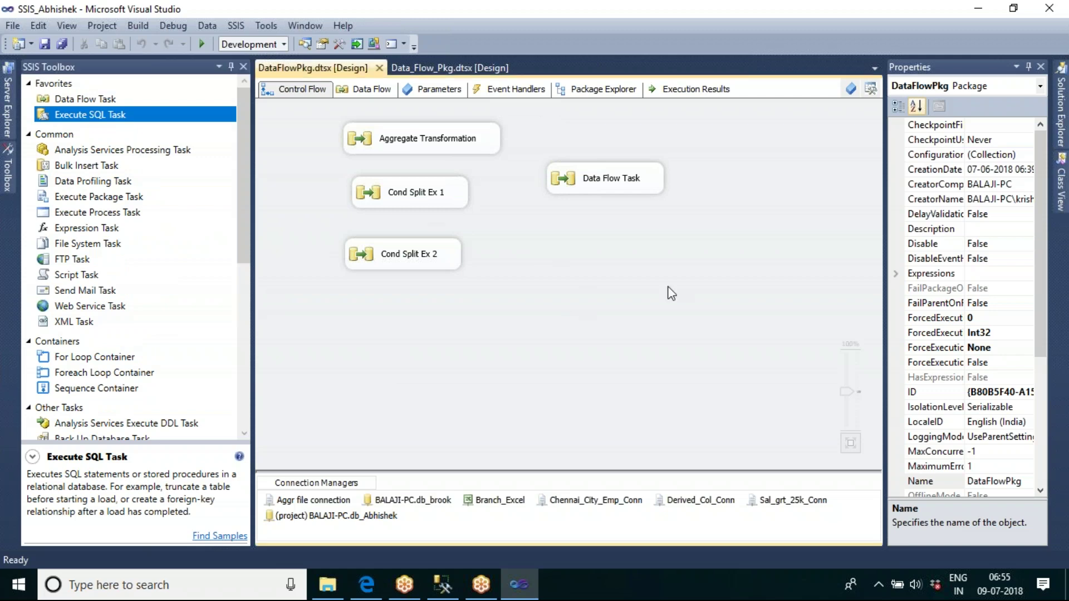
Add a new SSIS package to the SSIS_Abhishek project
{"action": "left_click", "coordinate": [1062, 120]}
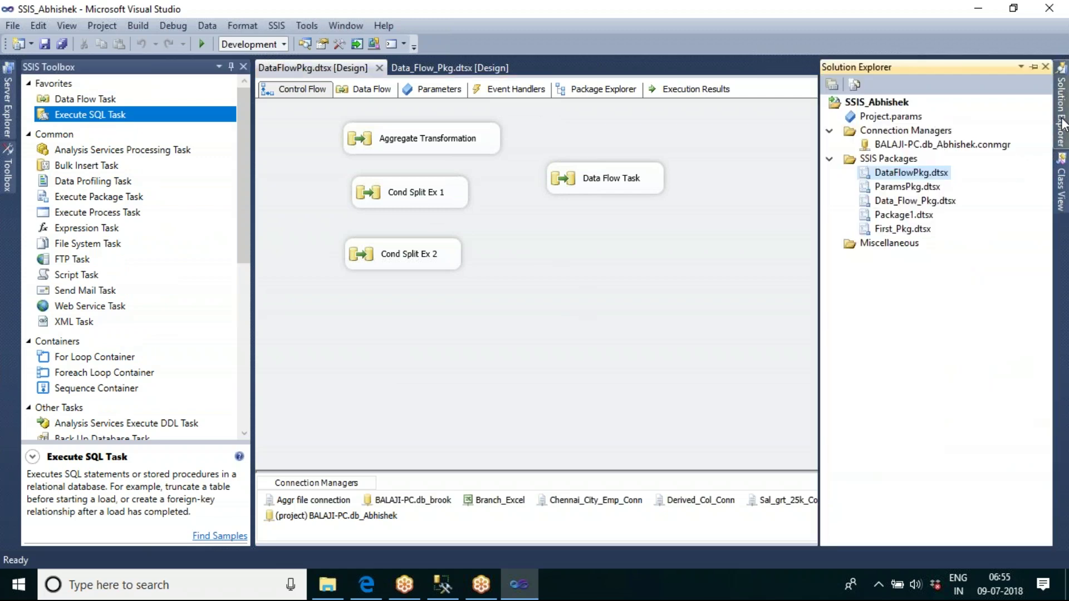
{"action": "left_click", "coordinate": [876, 159]}
{"action": "right_click", "coordinate": [876, 159]}
{"action": "left_click", "coordinate": [719, 169]}
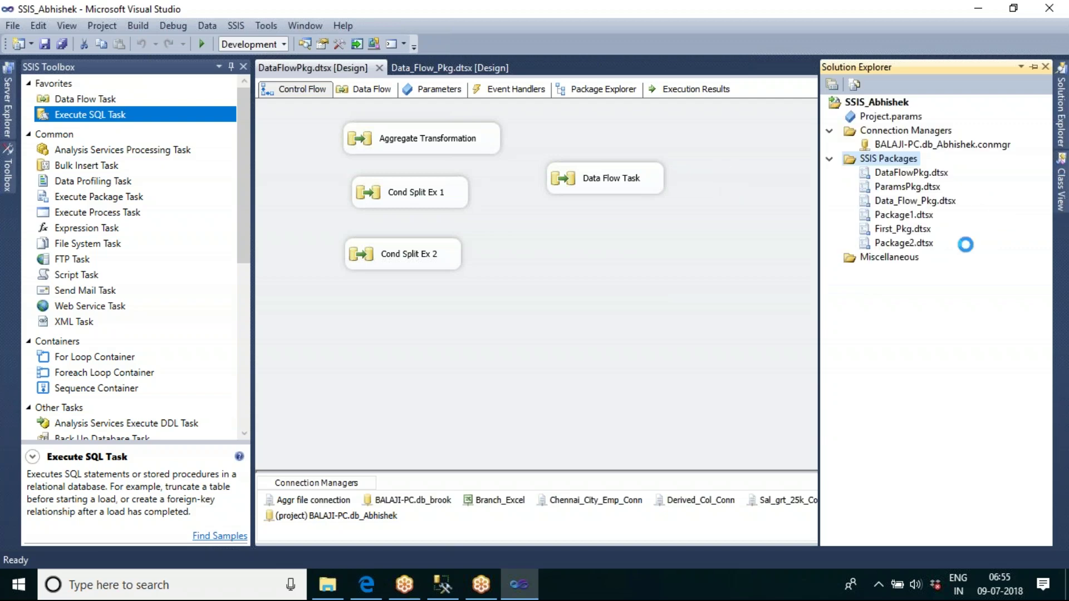
Rename the new package Package2.dtsx as ExecSQLTask.dtsx
{"action": "right_click", "coordinate": [891, 246]}
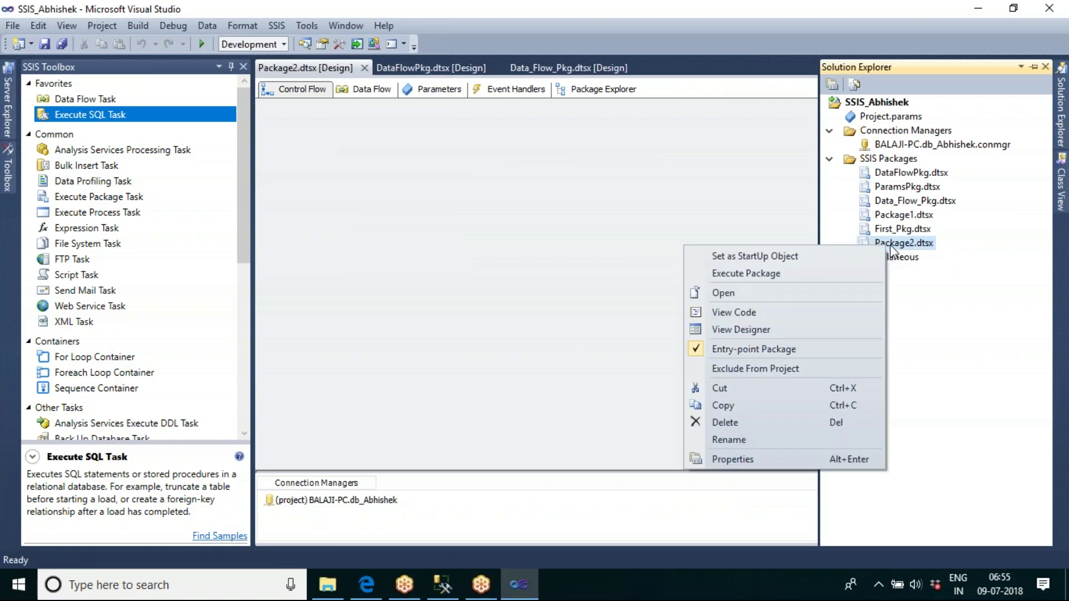
{"action": "left_click", "coordinate": [729, 439]}
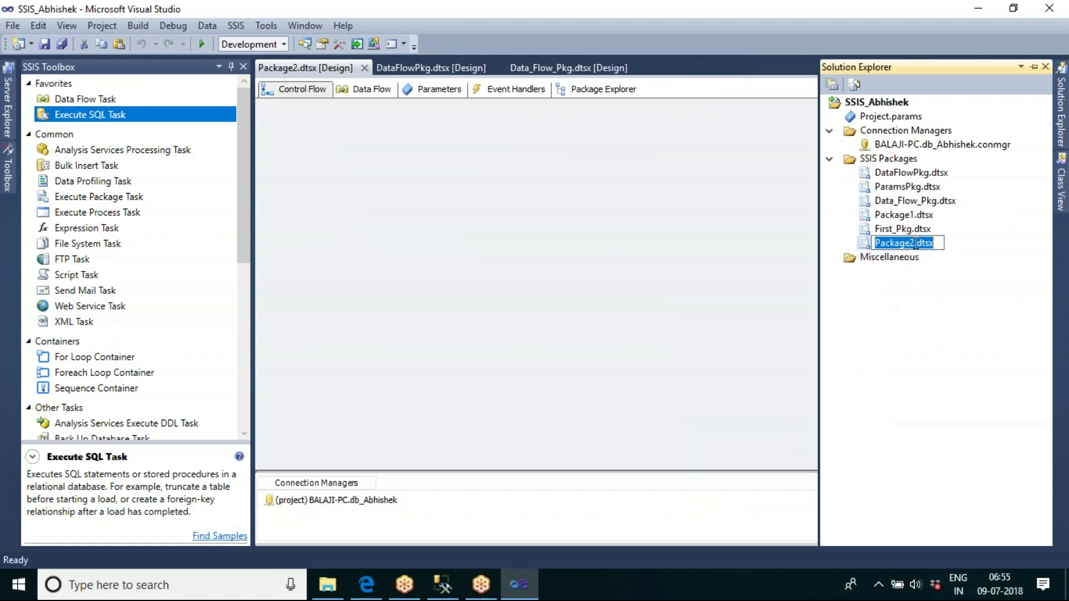
{"action": "left_click_drag", "start_coordinate": [914, 243], "coordinate": [875, 243]}
{"action": "type", "text": "Ex"}
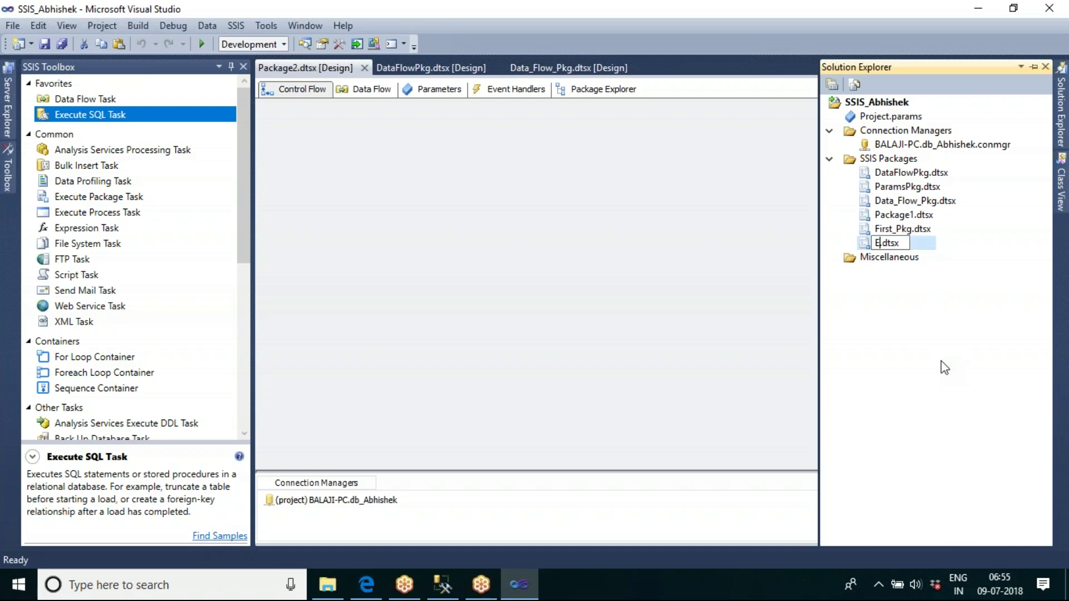
{"action": "type", "text": "ecSQLT"}
{"action": "type", "text": "ask"}
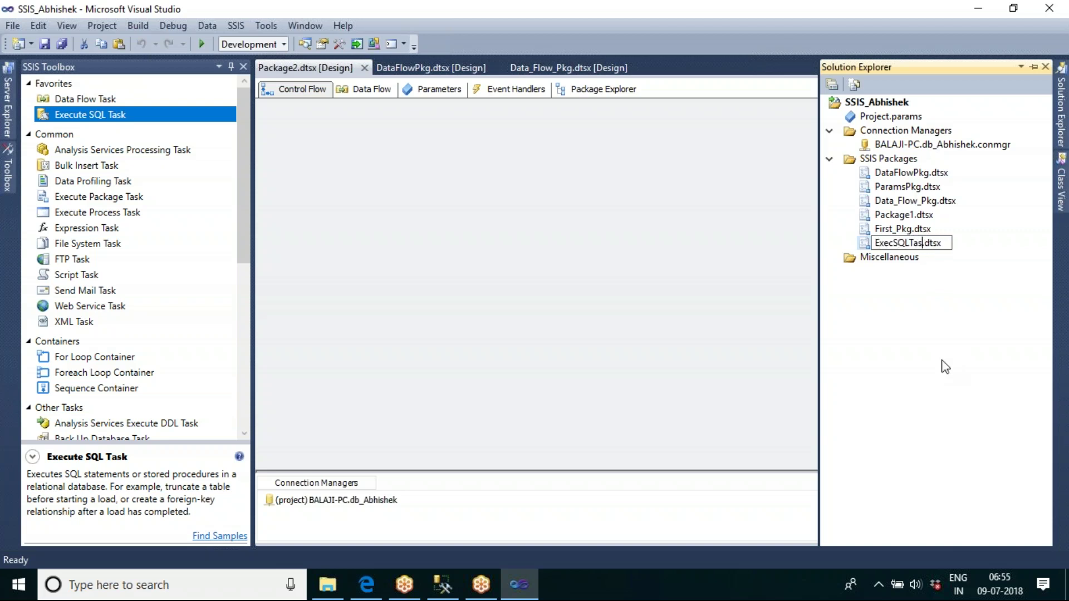
{"action": "key", "text": "Return"}
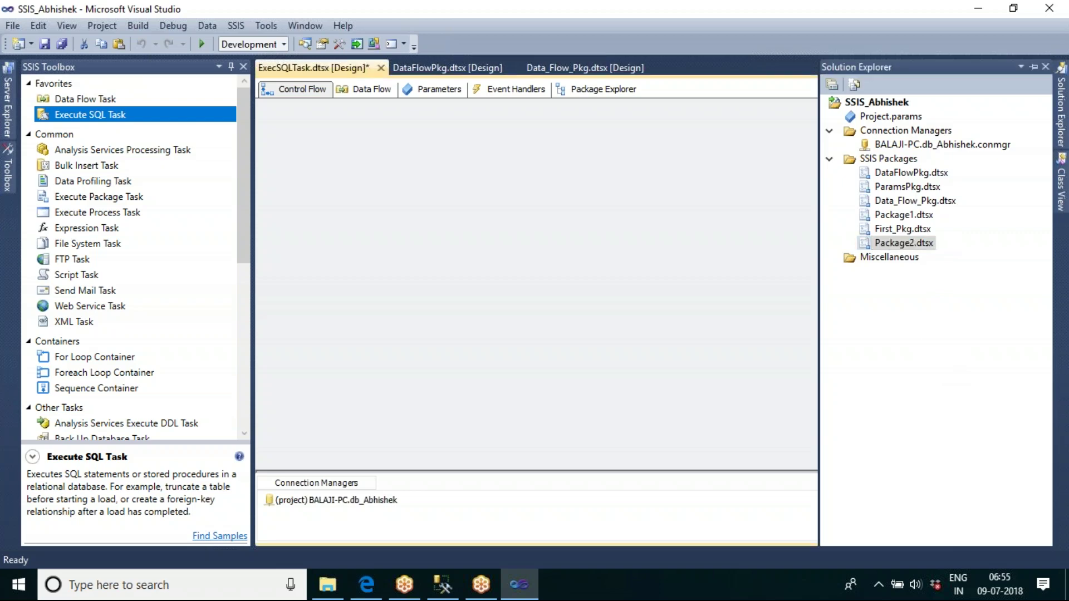
Add an Execute SQL Task to the package's control flow and set its name to Create Table
{"action": "left_click_drag", "start_coordinate": [95, 115], "coordinate": [348, 161]}
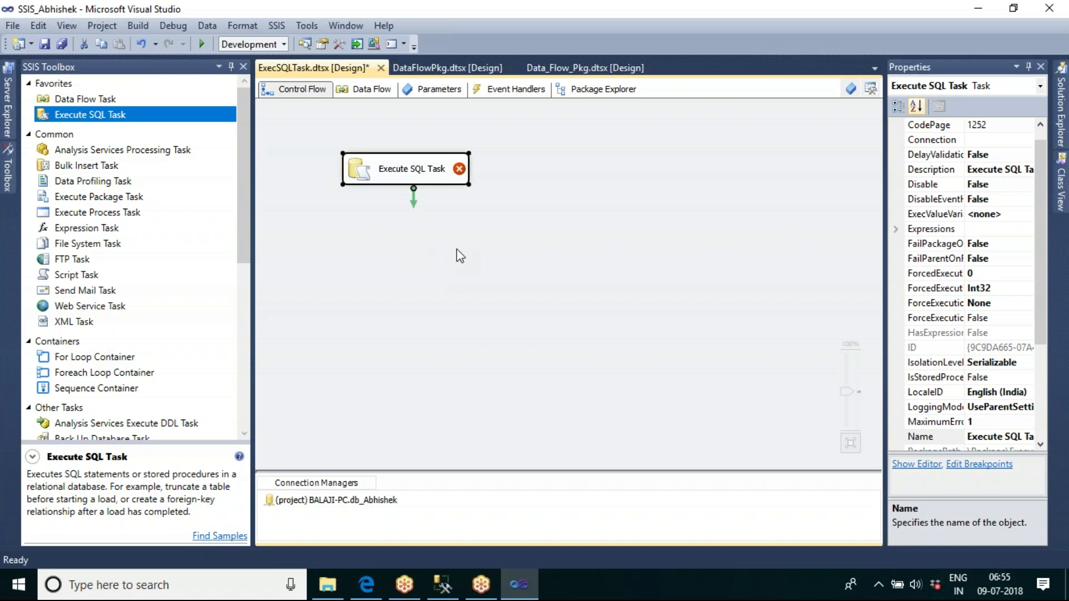
{"action": "left_click", "coordinate": [442, 227]}
{"action": "left_click", "coordinate": [410, 181]}
{"action": "double_click", "coordinate": [413, 183]}
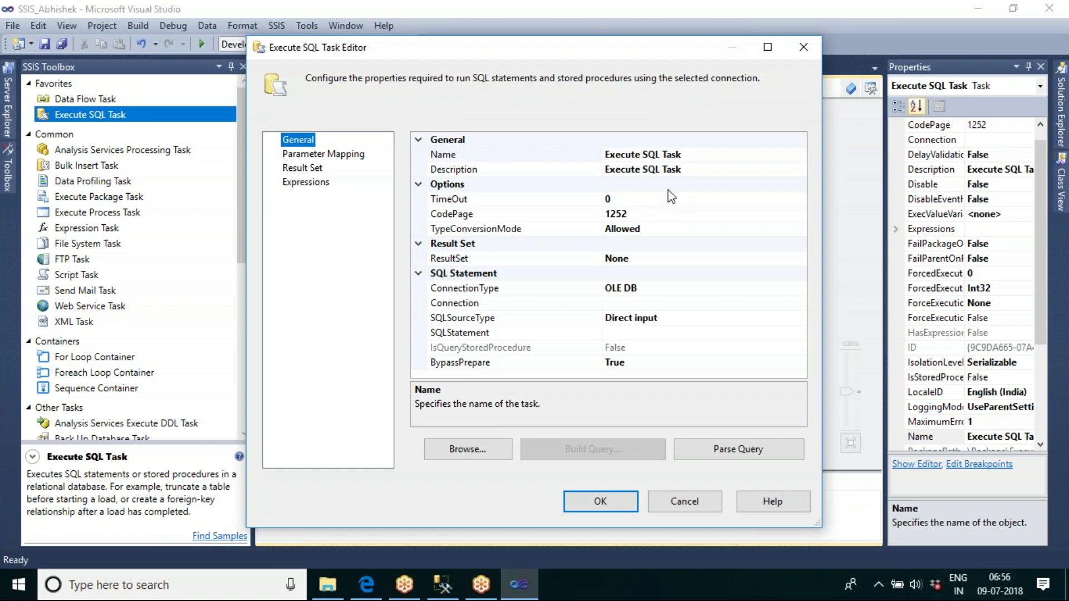
{"action": "left_click", "coordinate": [710, 156]}
{"action": "left_click_drag", "start_coordinate": [712, 155], "coordinate": [599, 156]}
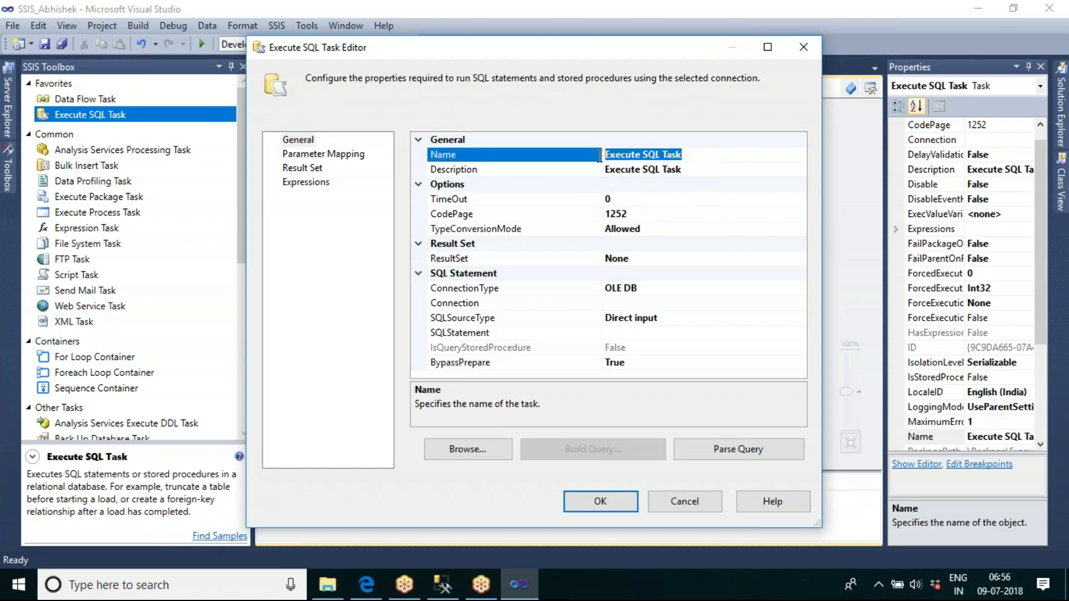
{"action": "type", "text": "C"}
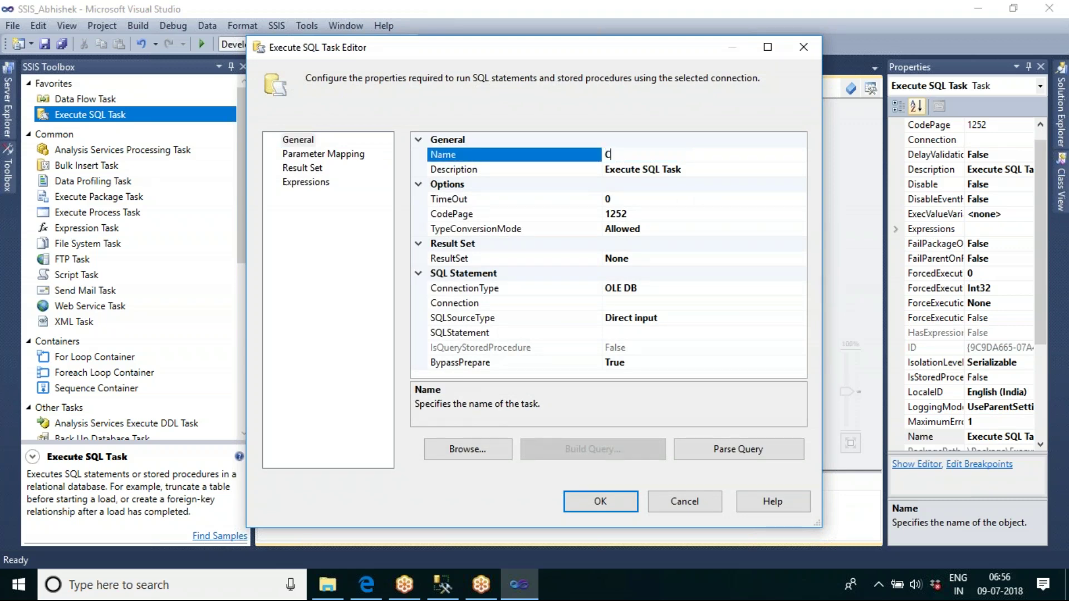
{"action": "type", "text": "reate Table"}
{"action": "left_click", "coordinate": [628, 305]}
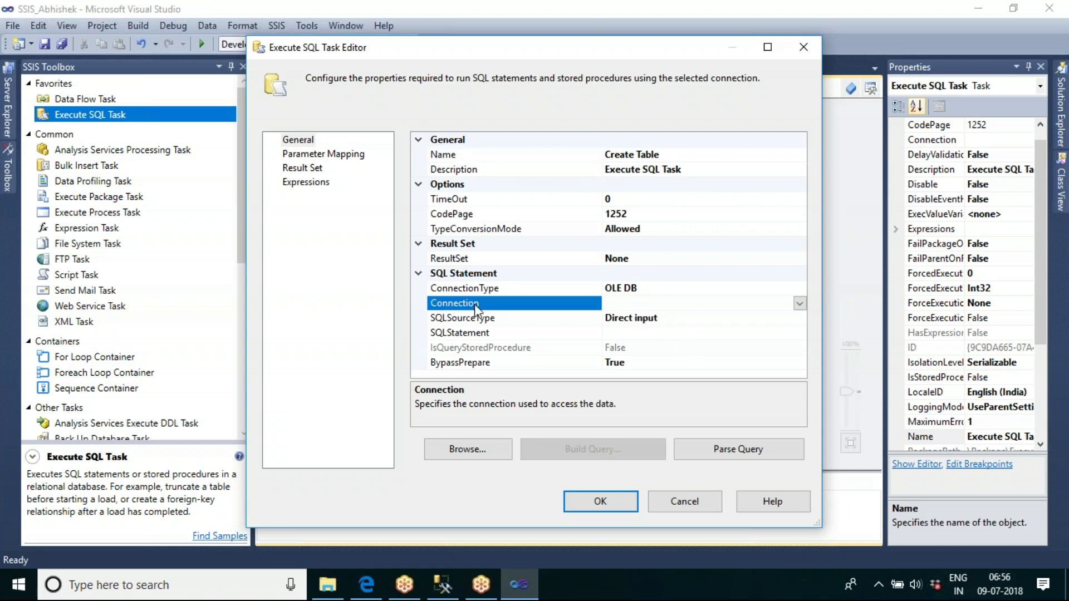
{"action": "left_click", "coordinate": [799, 305]}
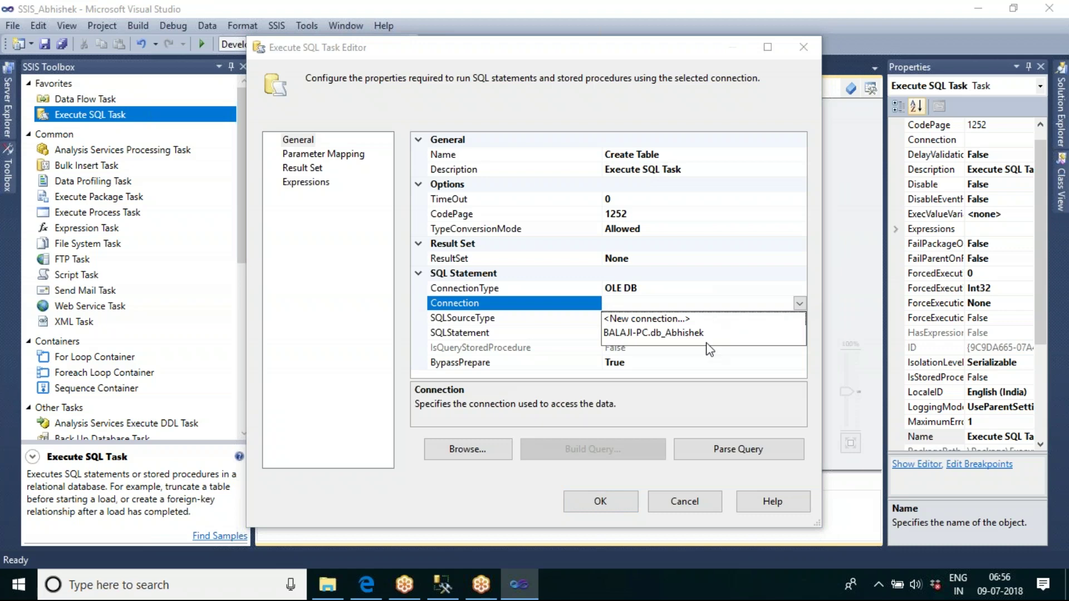
{"action": "left_click", "coordinate": [673, 320]}
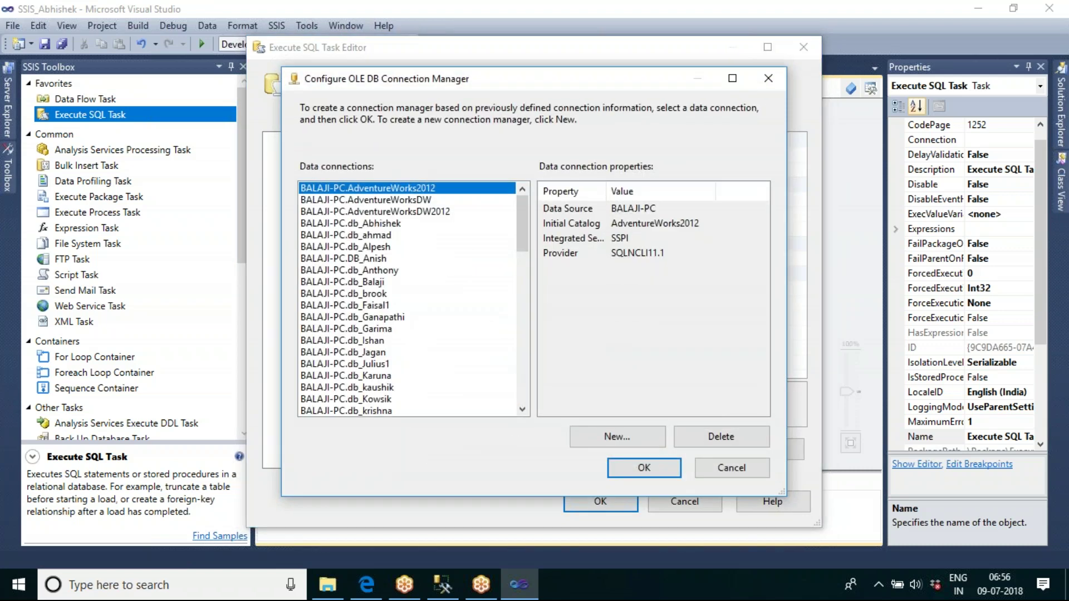
{"action": "left_click", "coordinate": [729, 469]}
{"action": "left_click", "coordinate": [683, 500]}
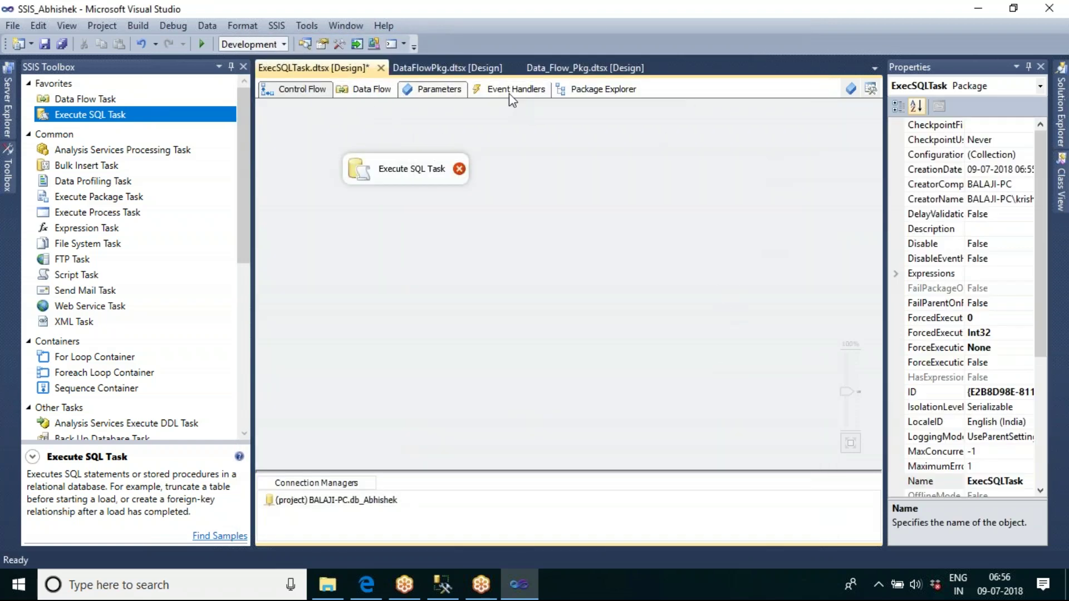
Convert the db_brook connection manager in DataFlowPkg.dtsx to a project connection
{"action": "left_click", "coordinate": [456, 67]}
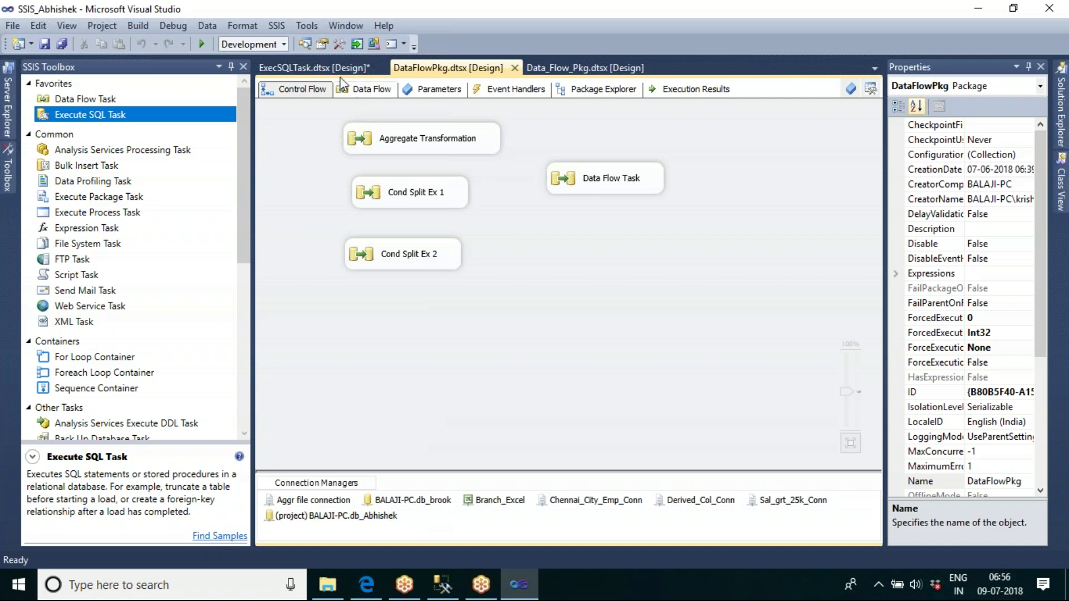
{"action": "left_click", "coordinate": [313, 67]}
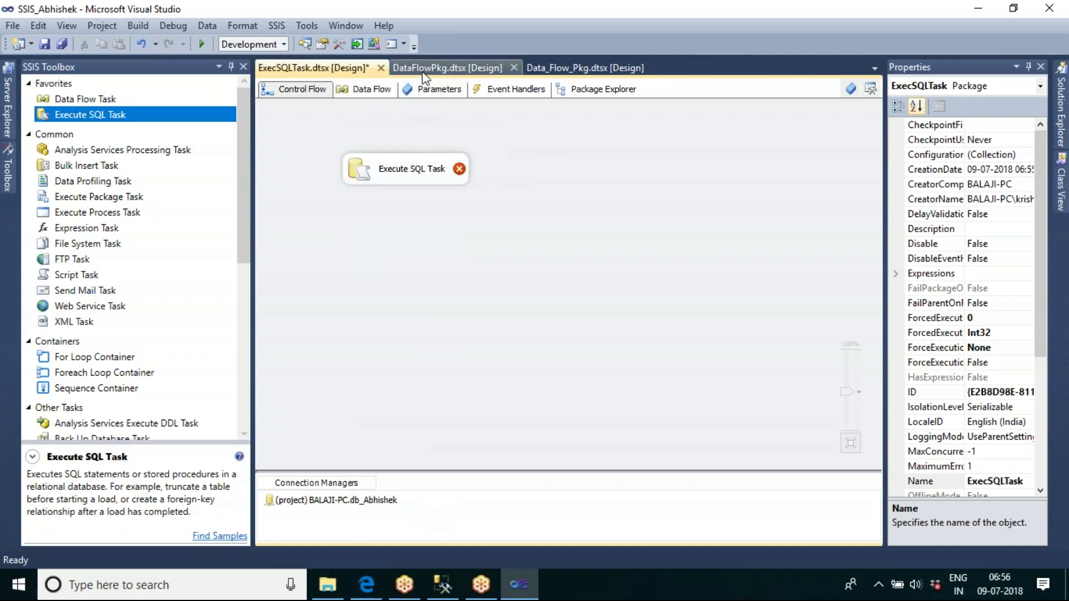
{"action": "left_click", "coordinate": [443, 68]}
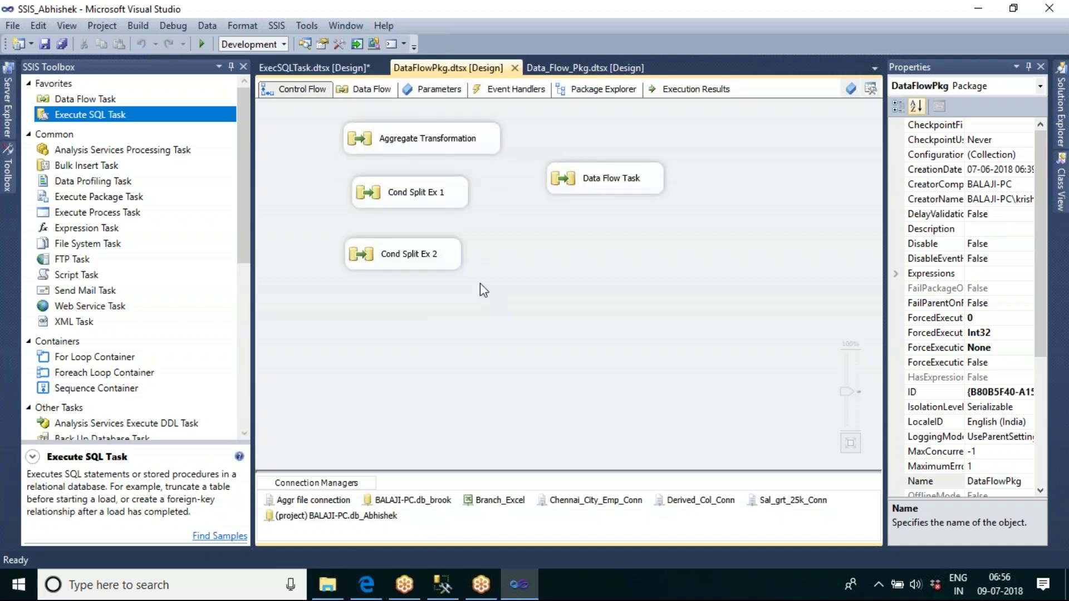
{"action": "right_click", "coordinate": [432, 504]}
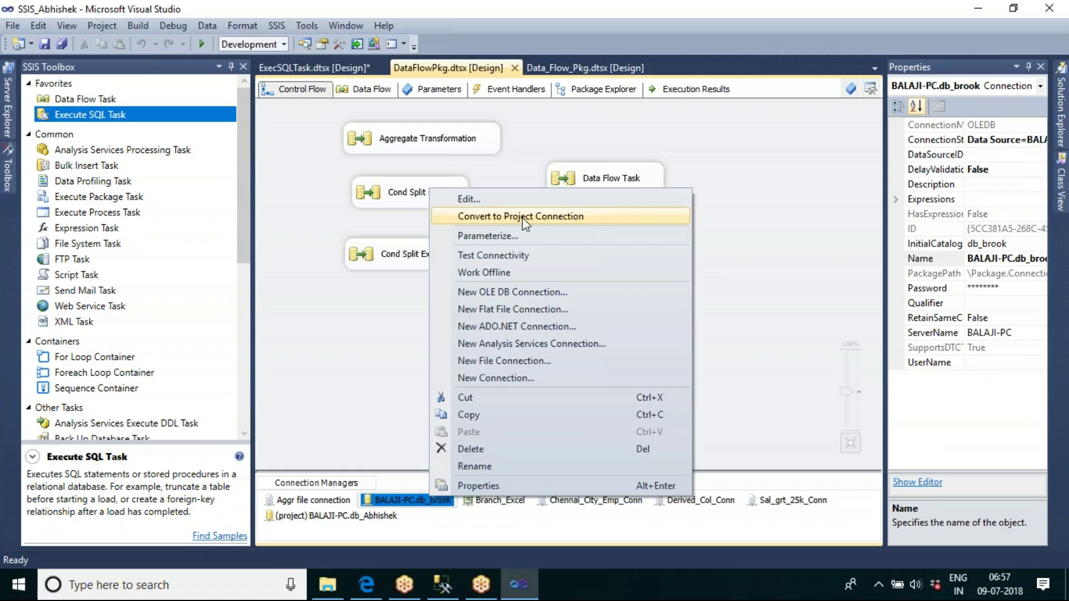
{"action": "left_click", "coordinate": [350, 347]}
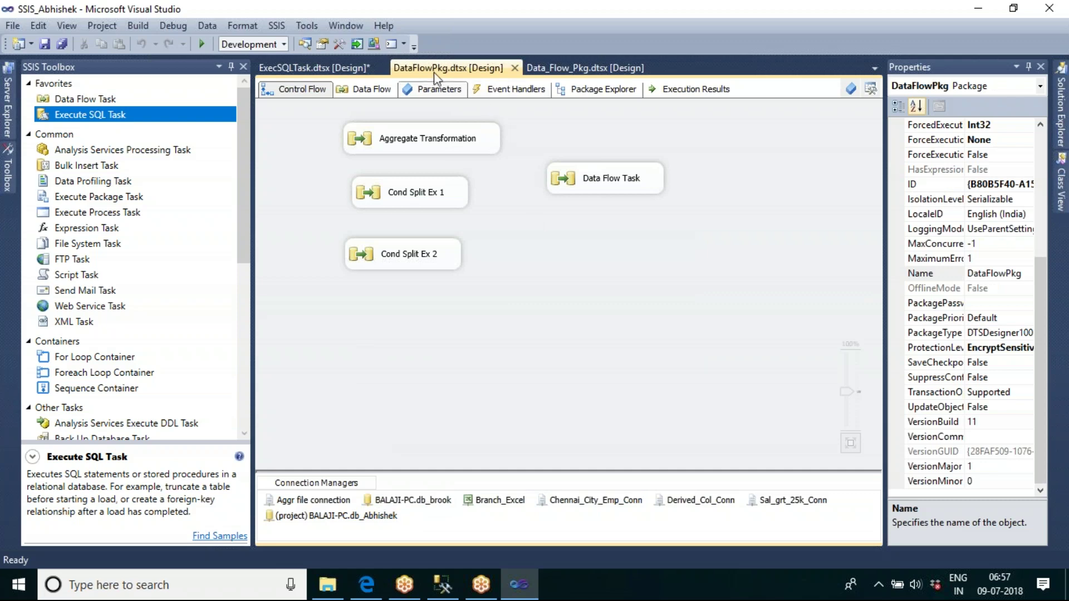
{"action": "right_click", "coordinate": [433, 505]}
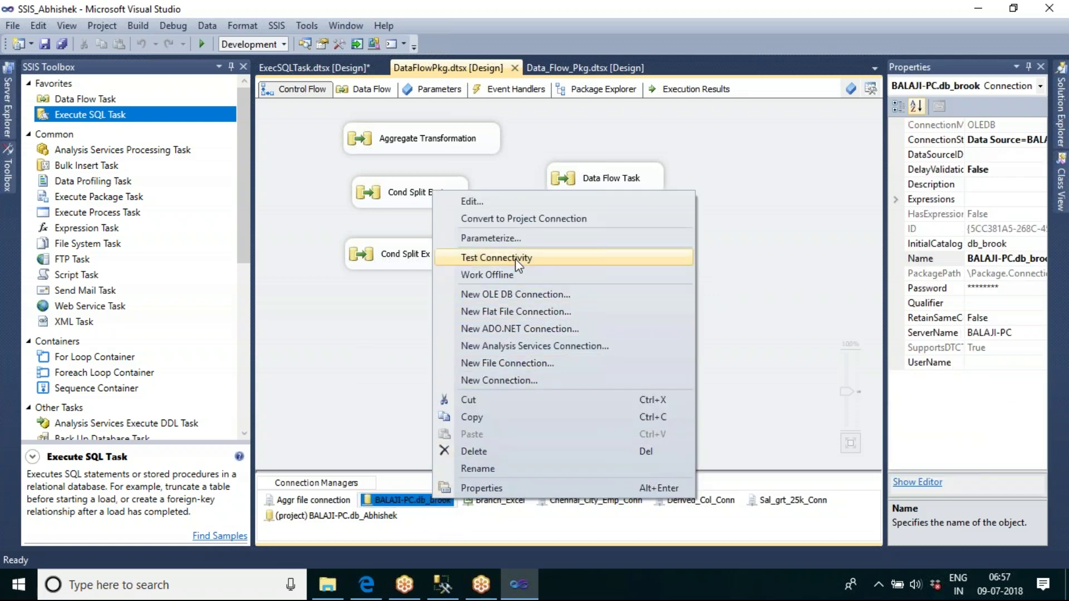
{"action": "key", "text": "Escape"}
{"action": "left_click", "coordinate": [524, 224]}
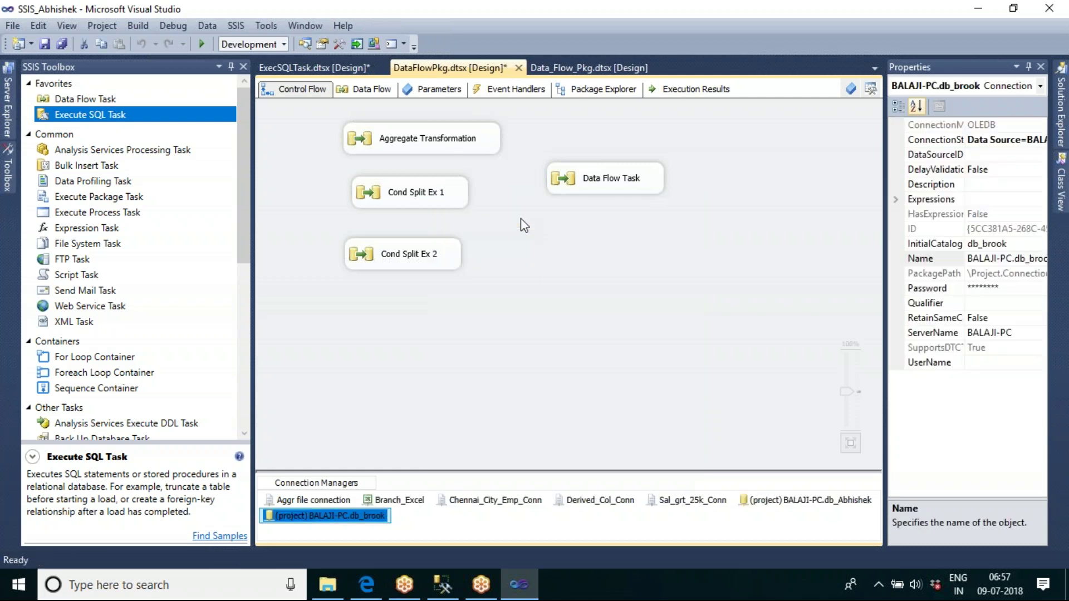
{"action": "left_click", "coordinate": [559, 378]}
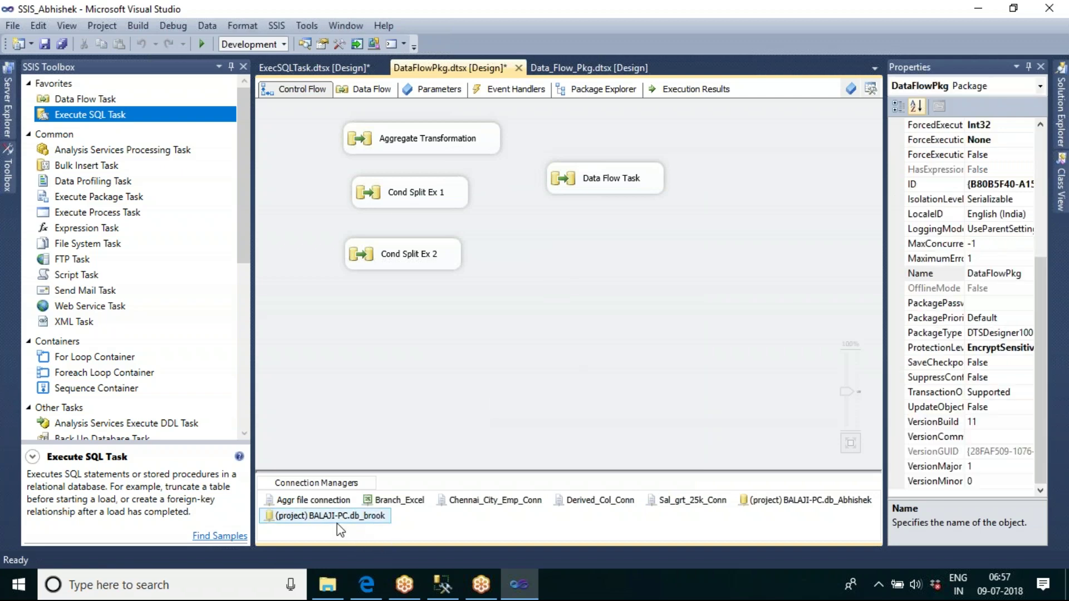
Set the connection of the Execute SQL Task in ExecSQLTask.dtsx to the db_brook project connection
{"action": "left_click", "coordinate": [327, 71]}
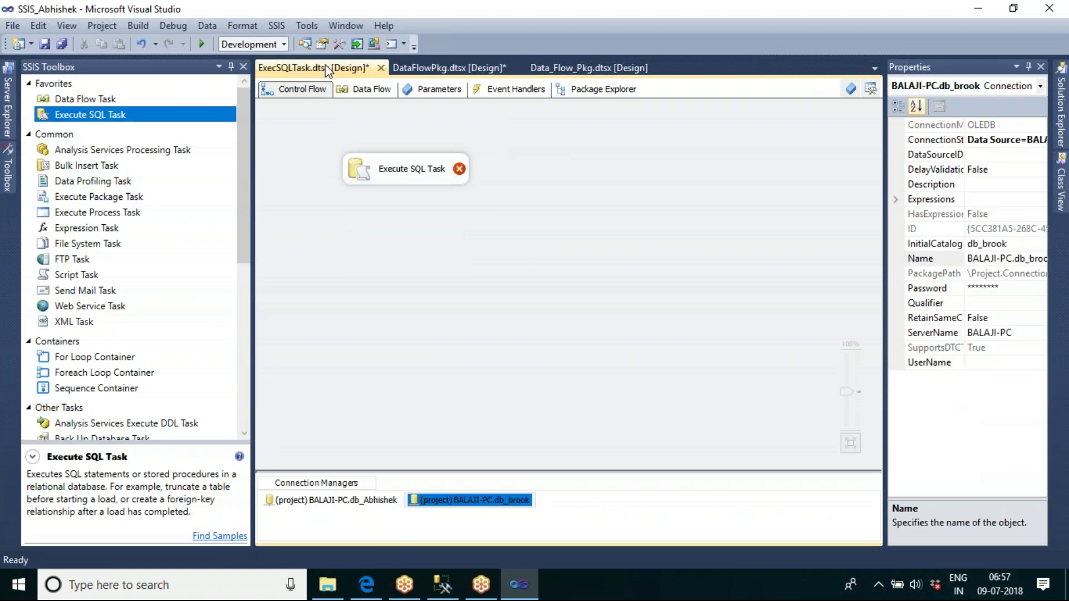
{"action": "left_click", "coordinate": [598, 517]}
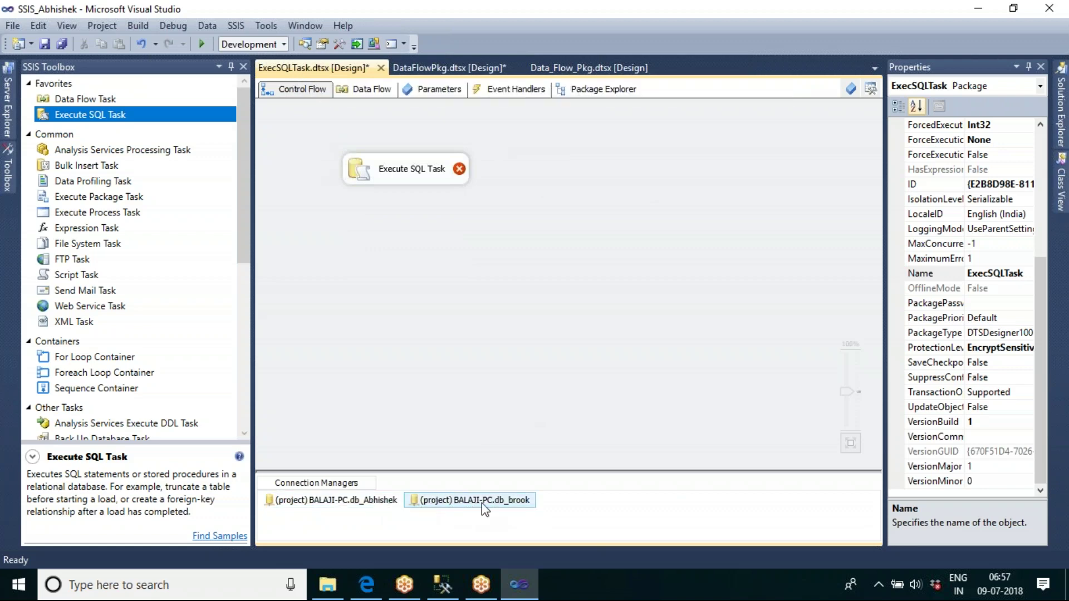
{"action": "double_click", "coordinate": [415, 174]}
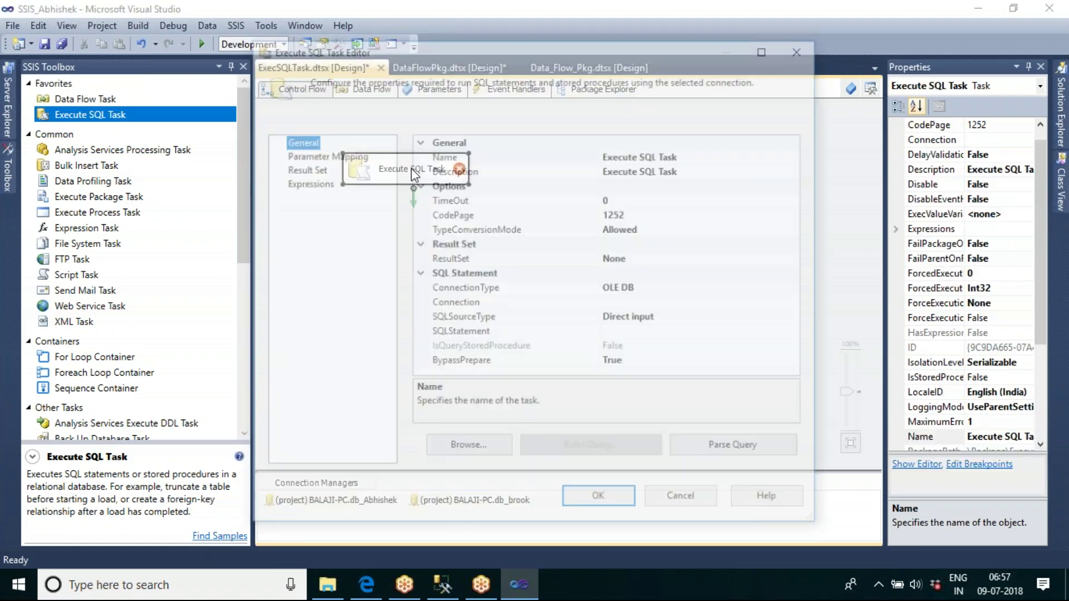
{"action": "left_click", "coordinate": [759, 304]}
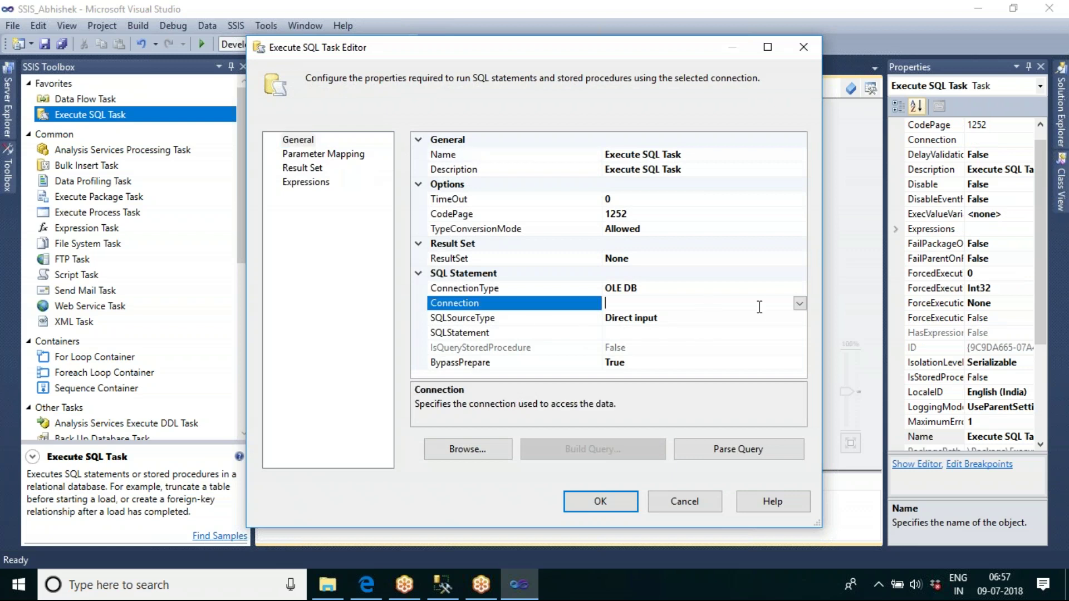
{"action": "left_click", "coordinate": [800, 303]}
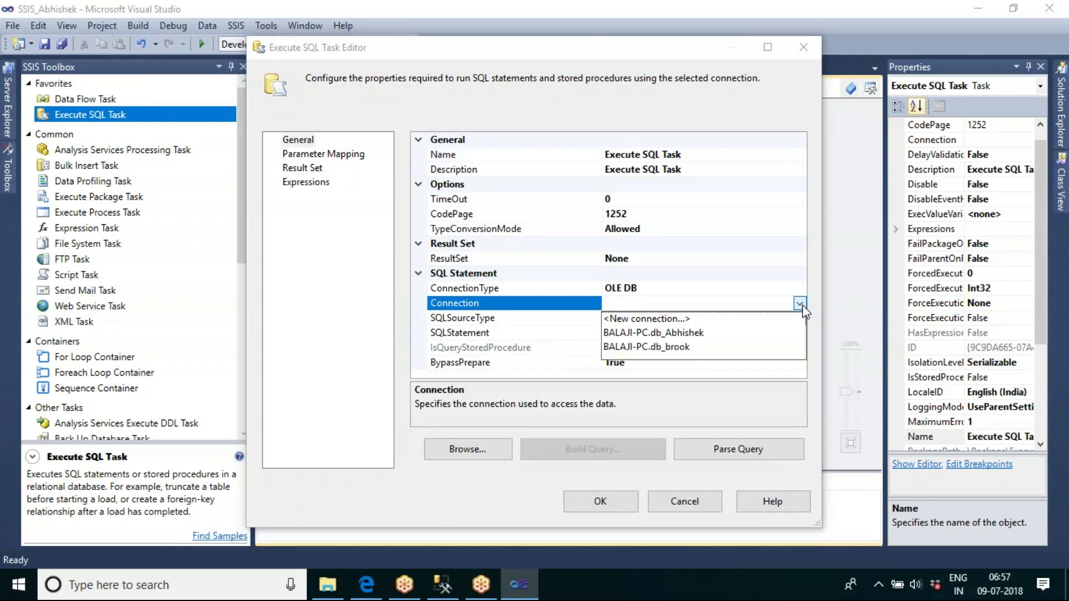
{"action": "left_click", "coordinate": [667, 348]}
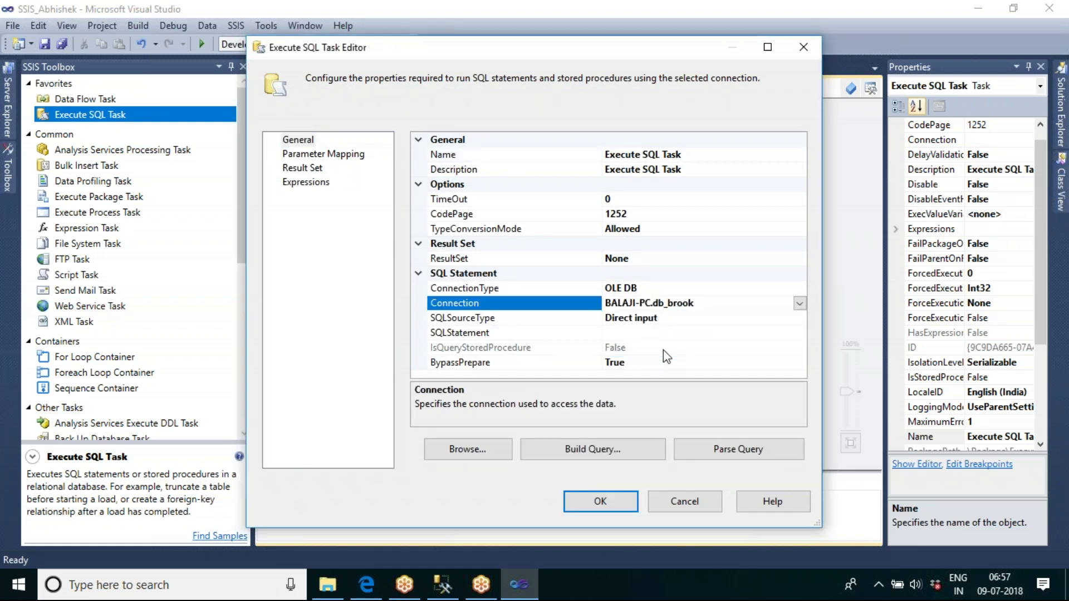
Set the task's SQL statement to "Create table tbl_Emp_Sample (Empid int, Empname Varchar(20),Age int)" and review it in the query editor
{"action": "left_click", "coordinate": [656, 333]}
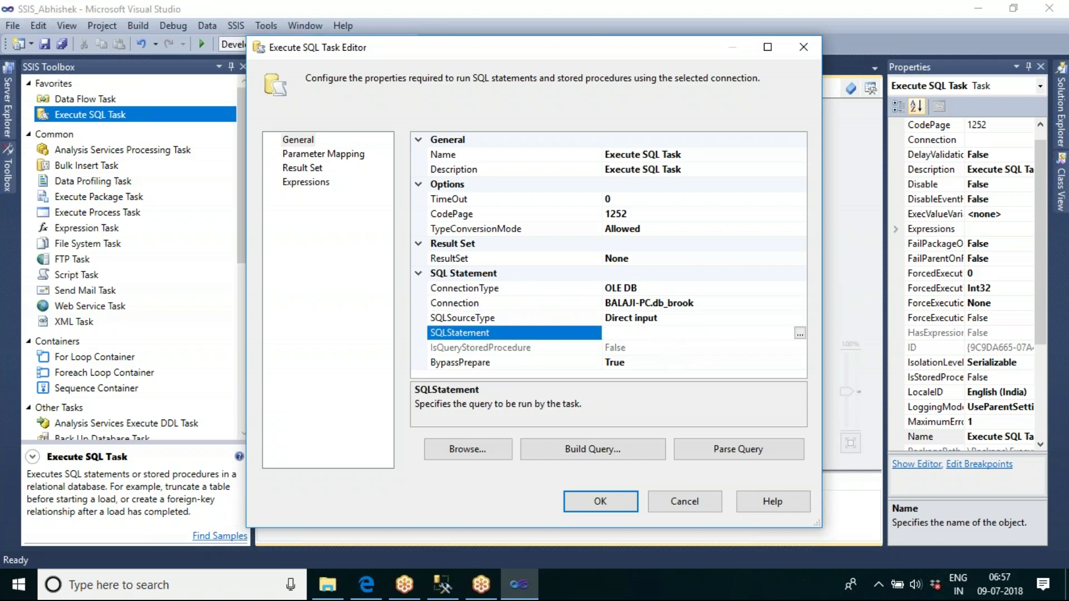
{"action": "type", "text": "Create table tbl_Emp_Samp"}
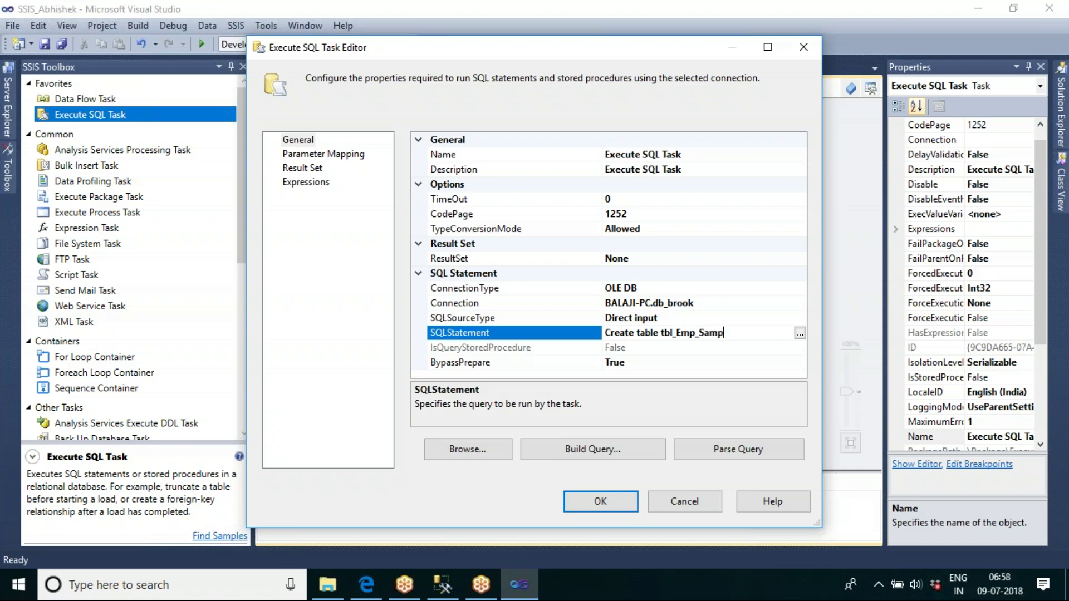
{"action": "type", "text": "le ()"}
{"action": "key", "text": "Left"}
{"action": "type", "text": "Emp"}
{"action": "type", "text": "id int,"}
{"action": "type", "text": " Empna"}
{"action": "type", "text": "me V"}
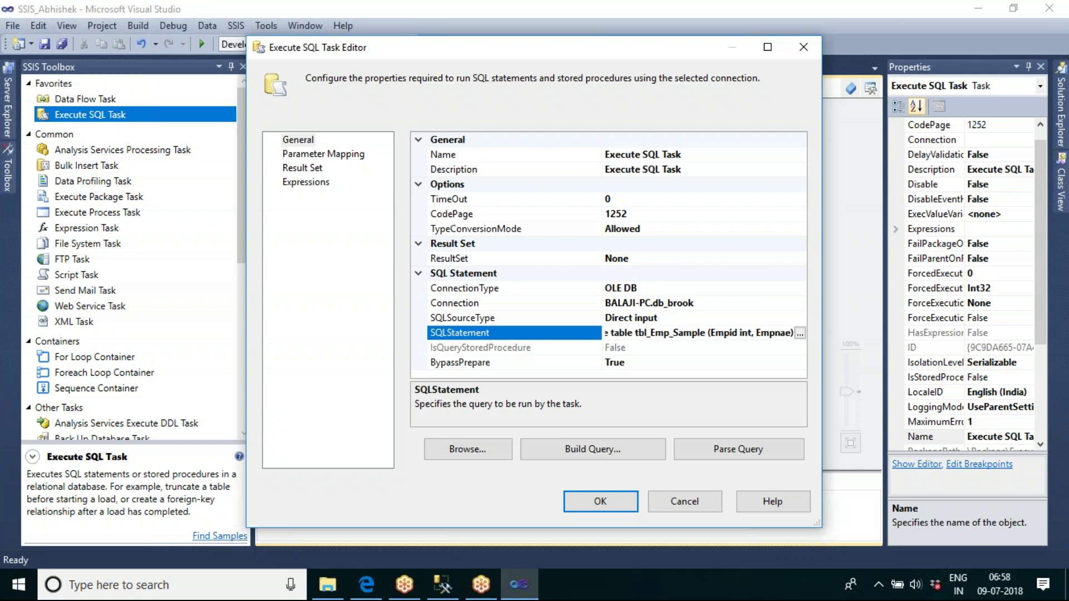
{"action": "type", "text": "archar"}
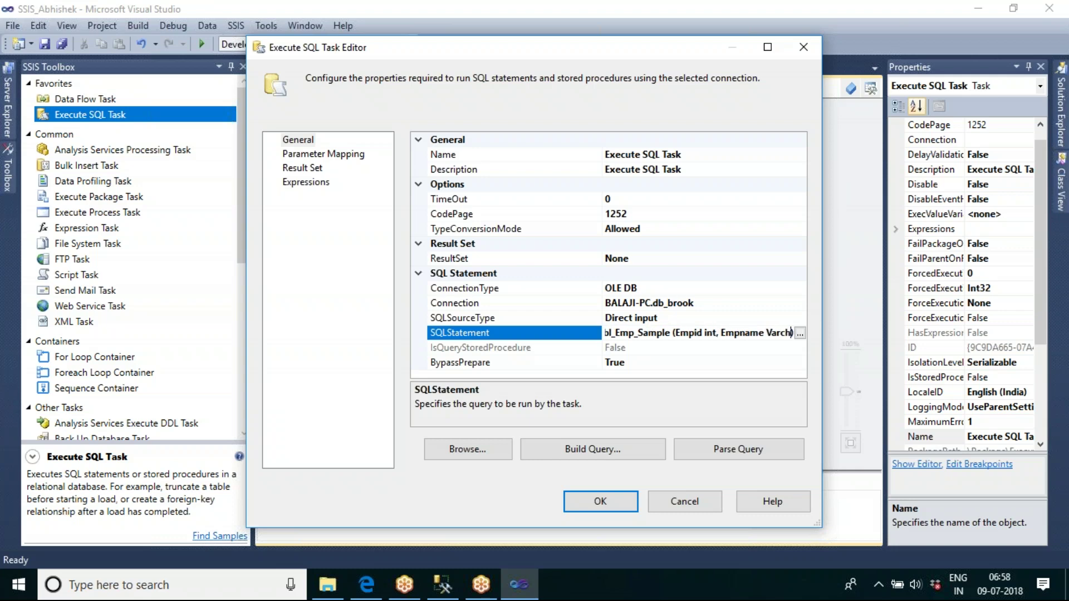
{"action": "type", "text": "(20"}
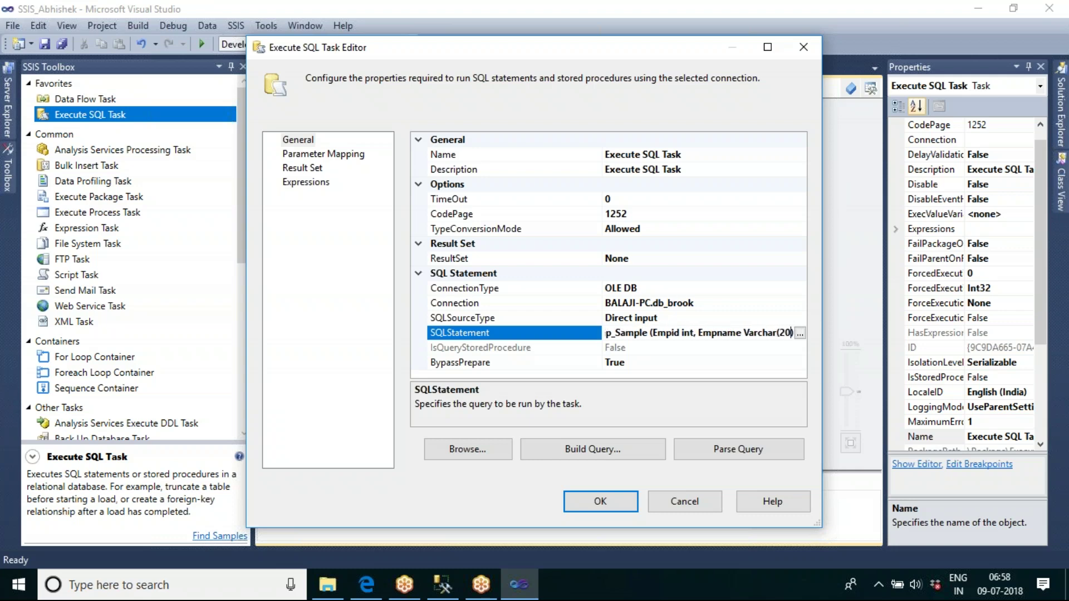
{"action": "type", "text": "),Age int"}
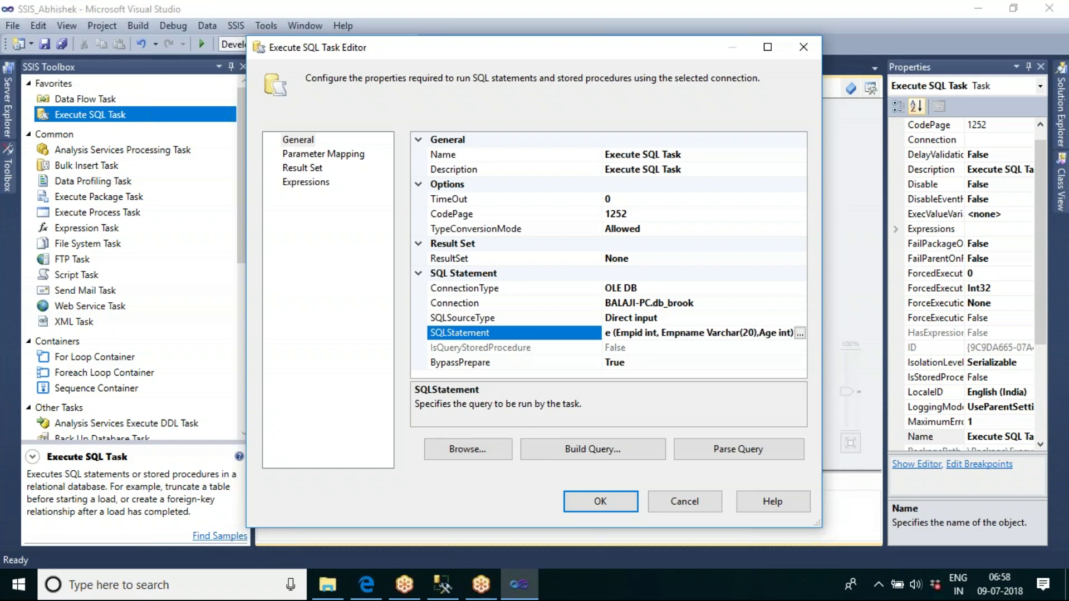
{"action": "left_click", "coordinate": [800, 332]}
{"action": "left_click", "coordinate": [557, 279]}
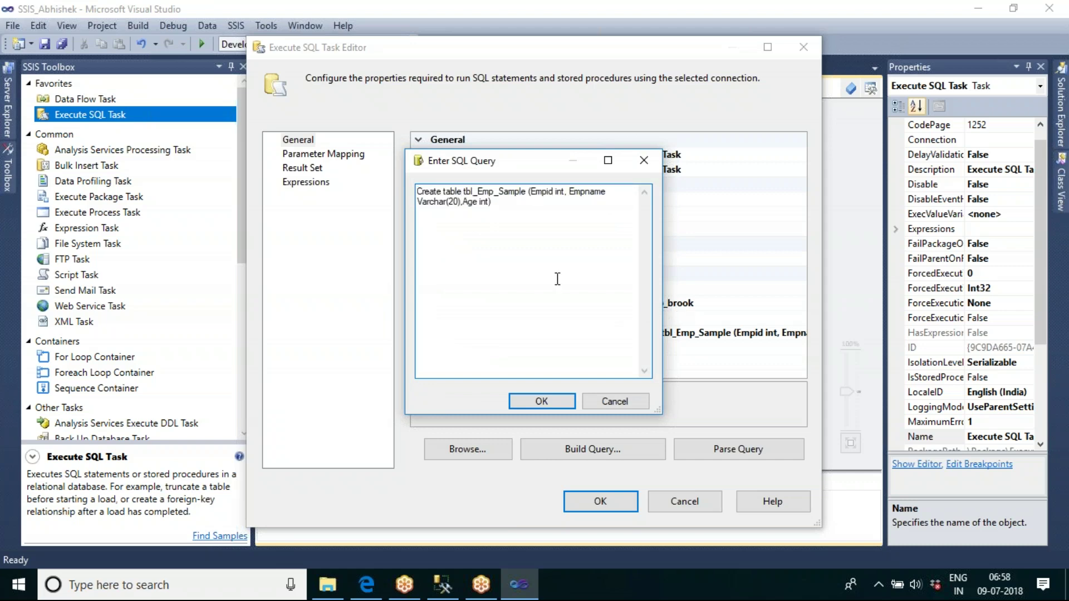
{"action": "left_click", "coordinate": [553, 400]}
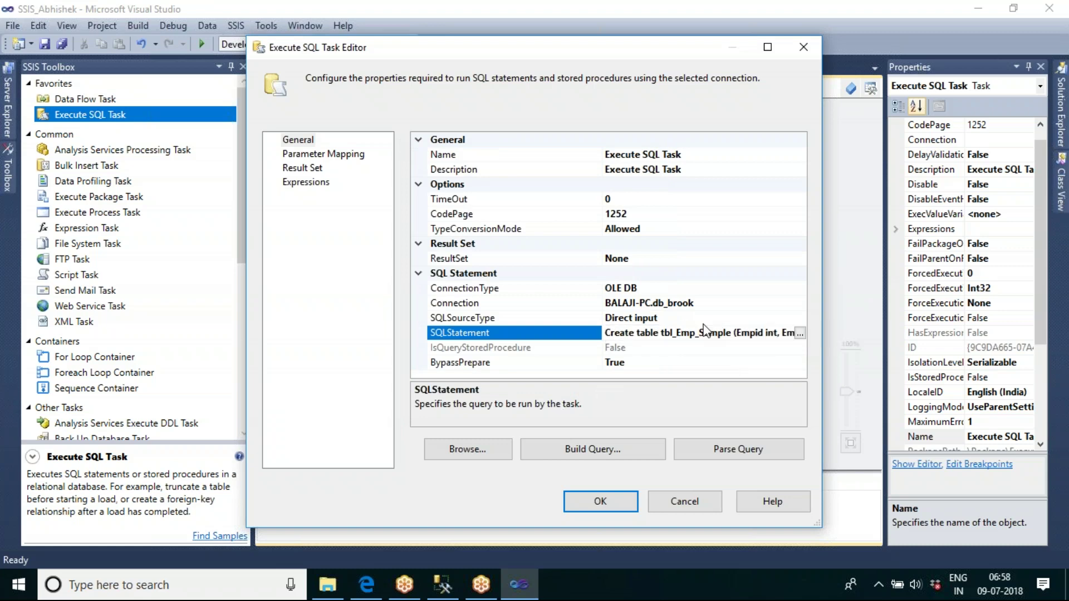
Name the Execute SQL Task Create Table and accept its settings
{"action": "left_click", "coordinate": [704, 153]}
{"action": "left_click_drag", "start_coordinate": [704, 153], "coordinate": [601, 155]}
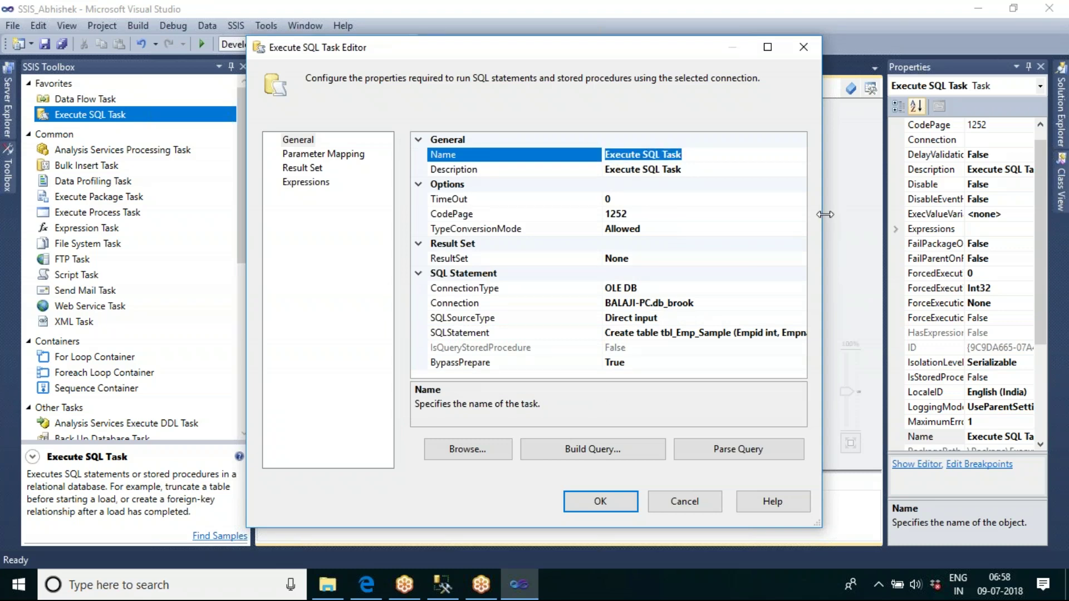
{"action": "type", "text": "Cr"}
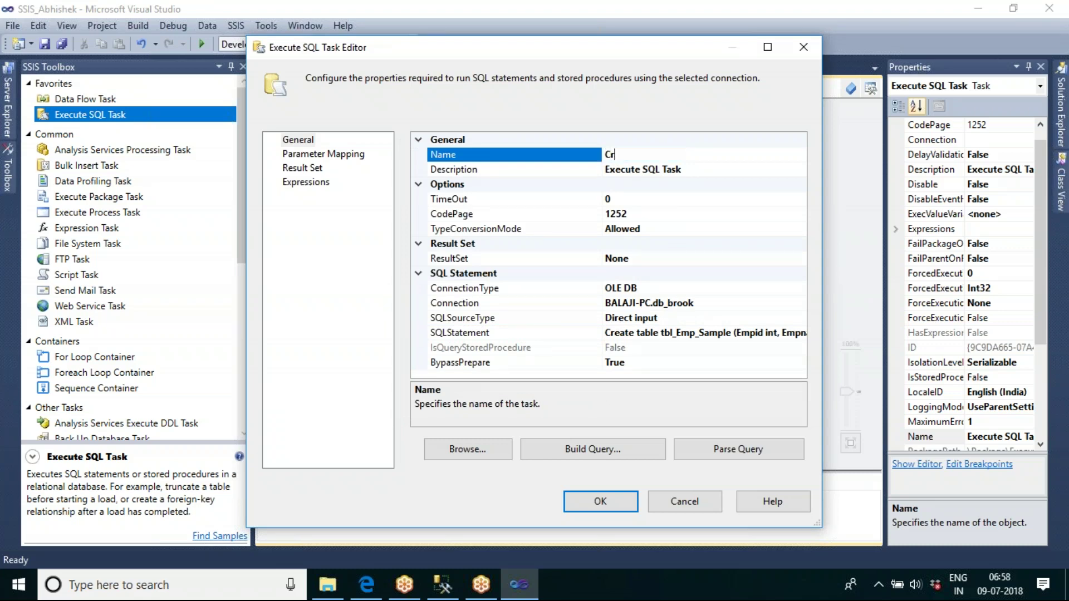
{"action": "type", "text": "eate Table"}
{"action": "left_click", "coordinate": [595, 501]}
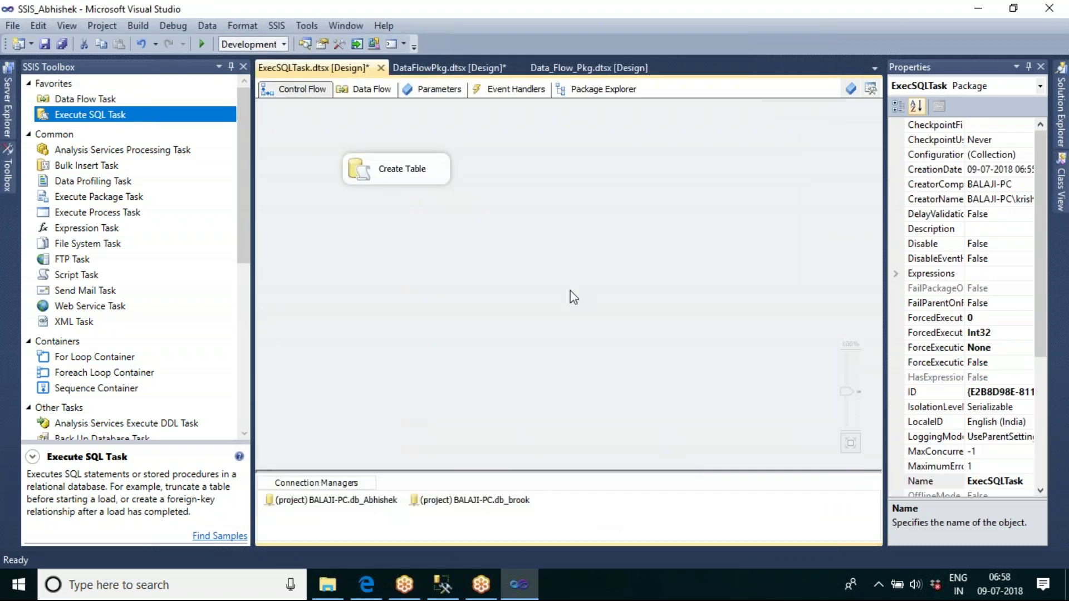
Execute the Create Table task in the ExecSQLTask.dtsx package
{"action": "right_click", "coordinate": [430, 182]}
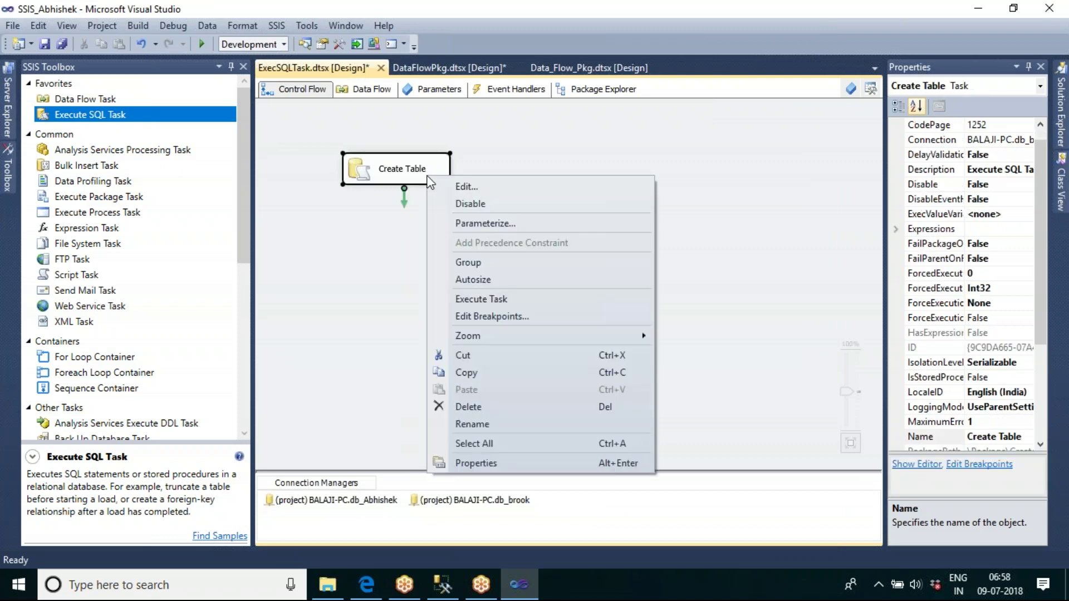
{"action": "left_click", "coordinate": [506, 295]}
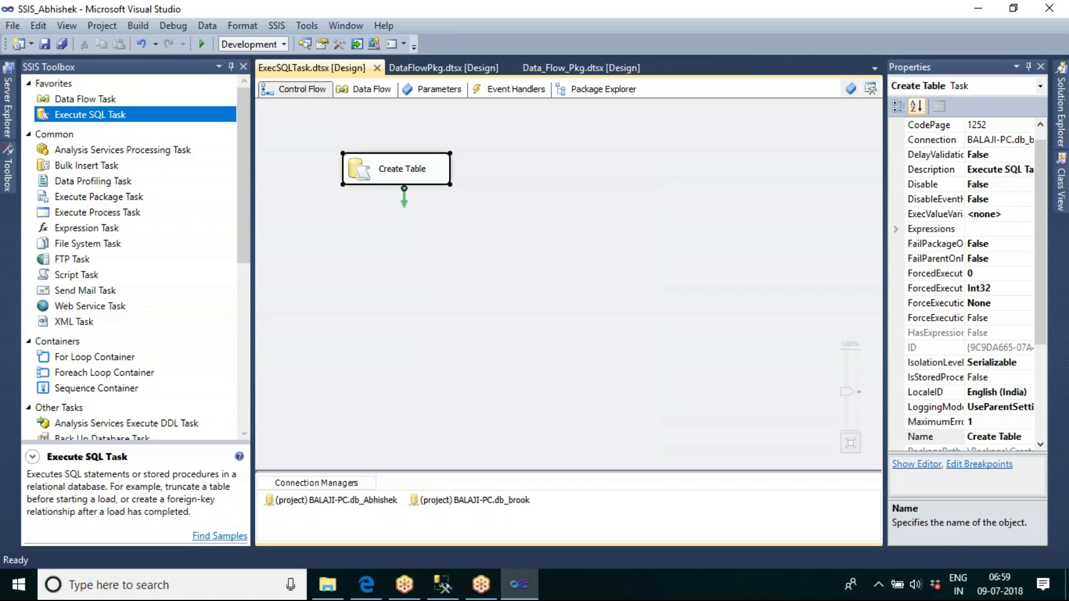
{"action": "key", "text": "F5"}
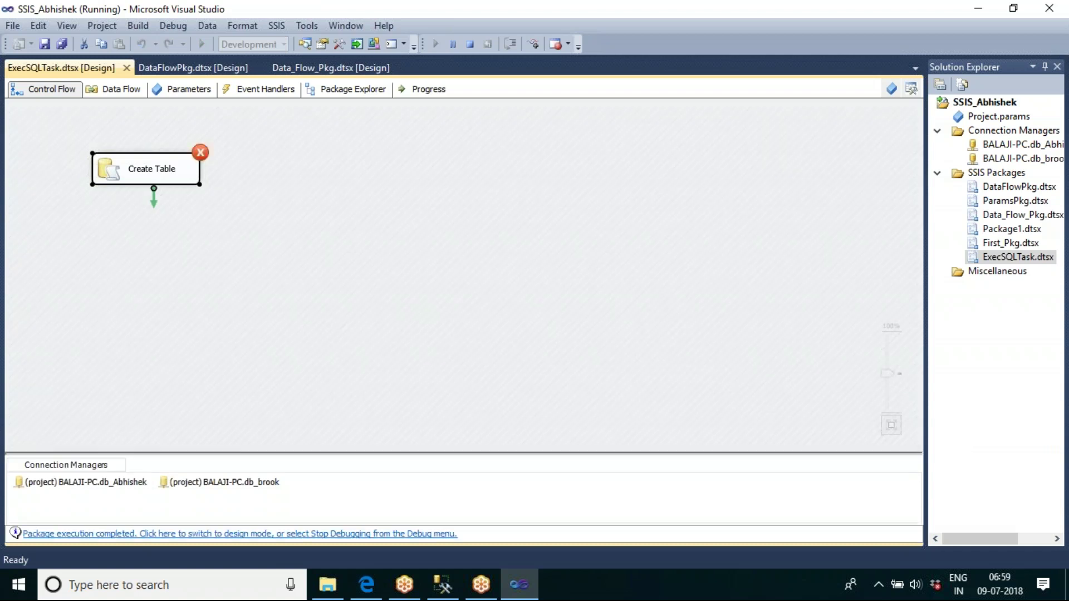
Examine the execution progress messages of the Create Table task and stop debugging
{"action": "left_click", "coordinate": [429, 91]}
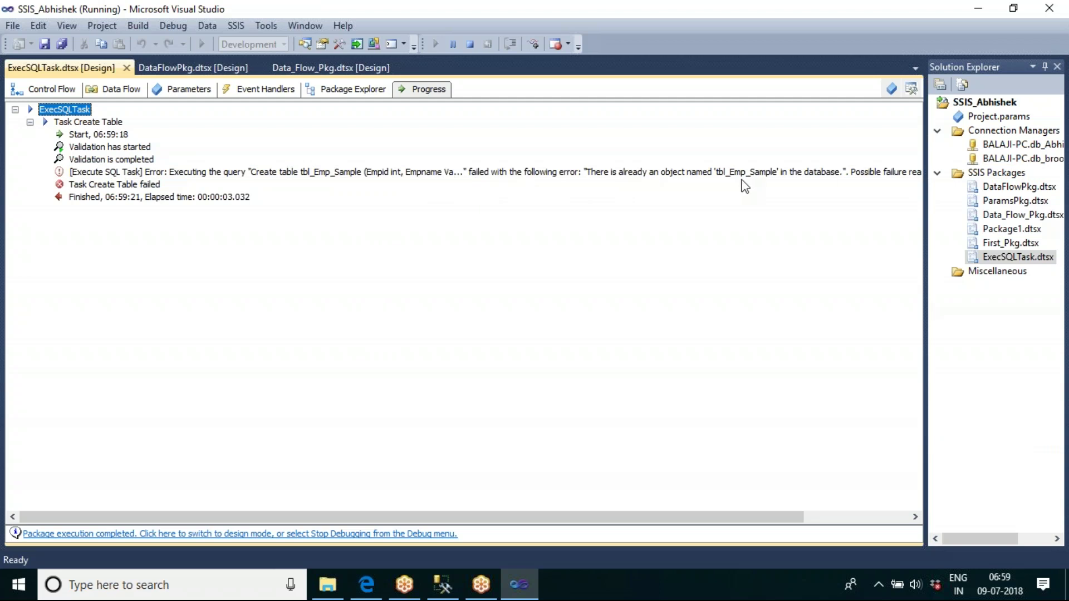
{"action": "left_click", "coordinate": [58, 91]}
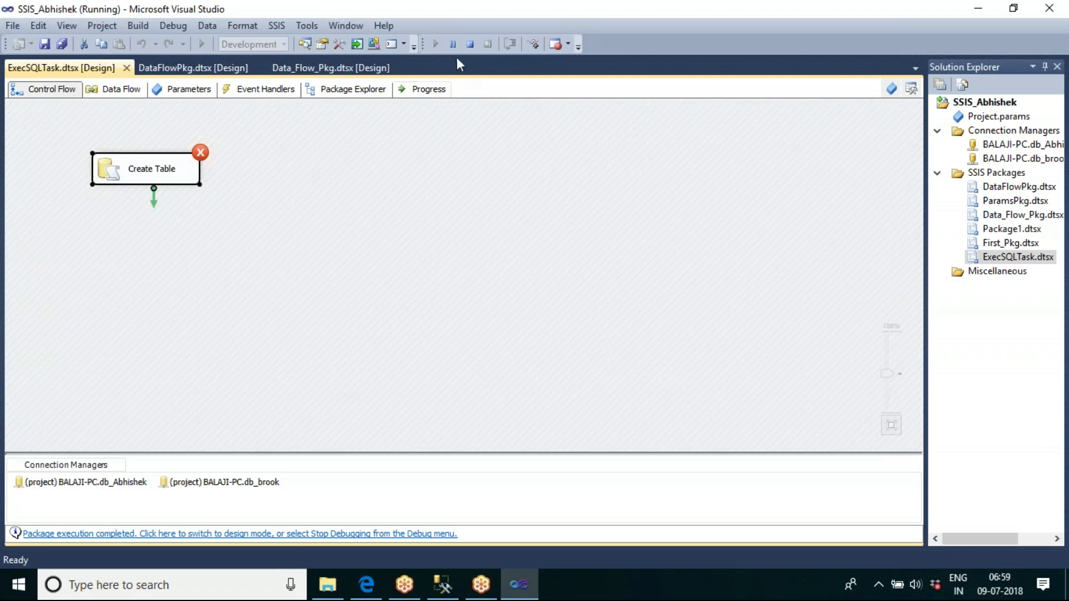
{"action": "left_click", "coordinate": [470, 44]}
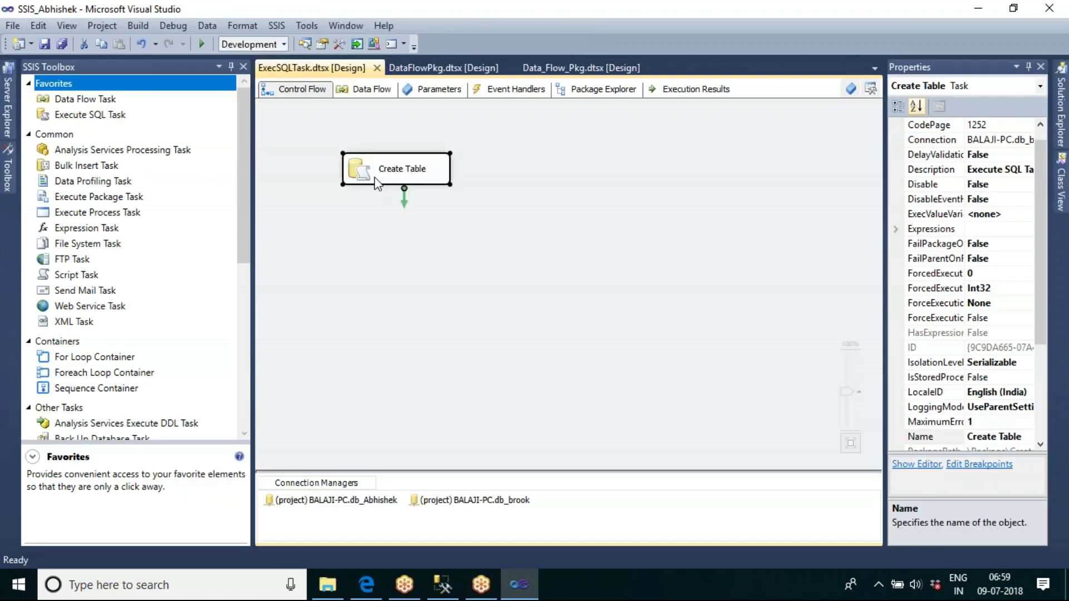
Change the table name in the Create Table task's SQL statement to tbl_Emp_Sample3 and execute the task
{"action": "double_click", "coordinate": [376, 178]}
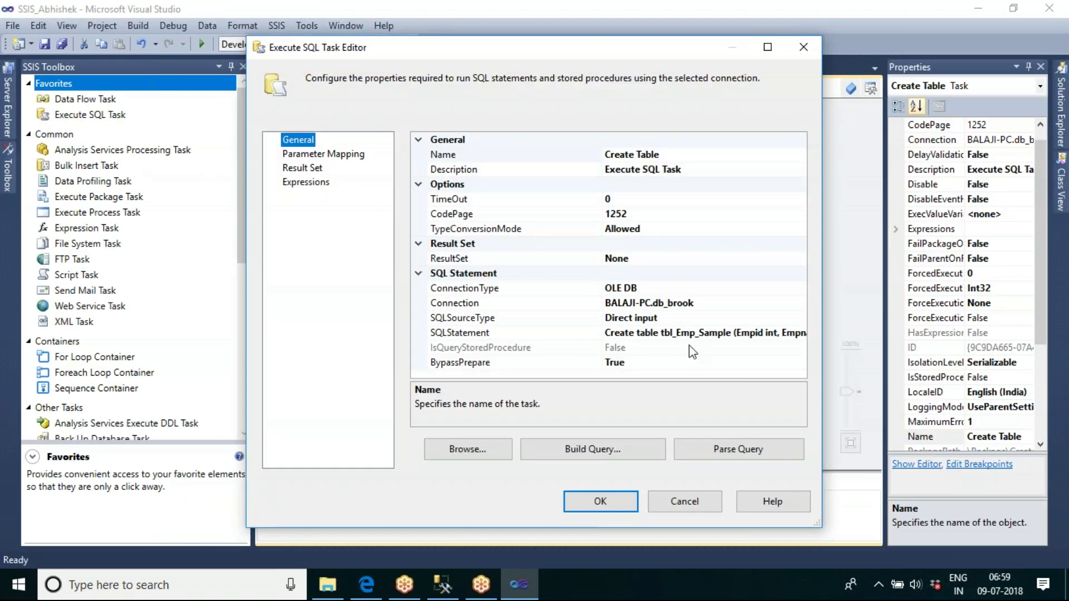
{"action": "left_click", "coordinate": [726, 333]}
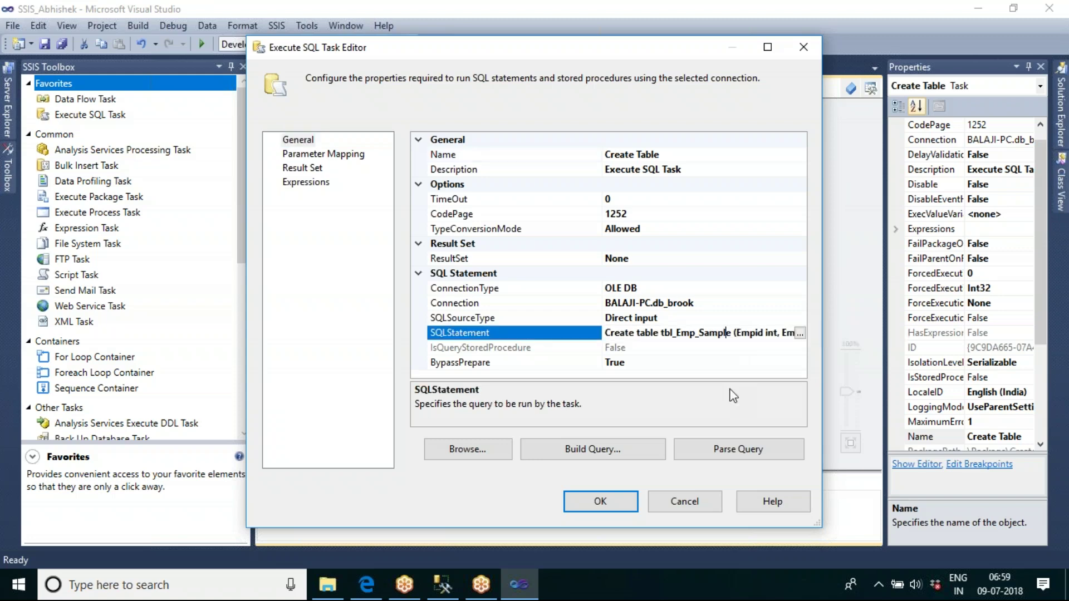
{"action": "left_click", "coordinate": [732, 335]}
{"action": "type", "text": "1"}
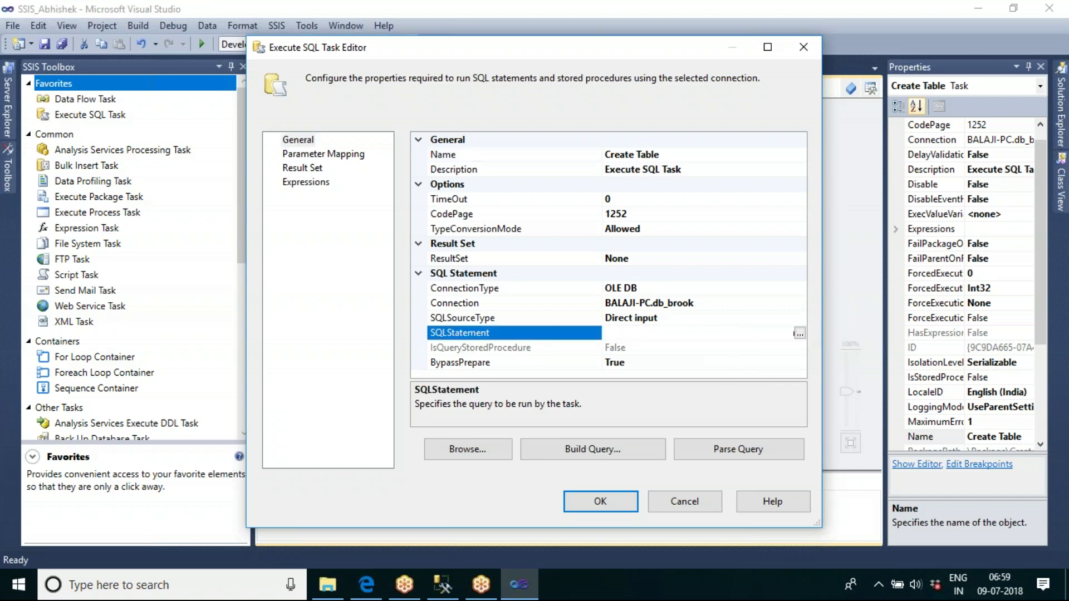
{"action": "left_click", "coordinate": [620, 503]}
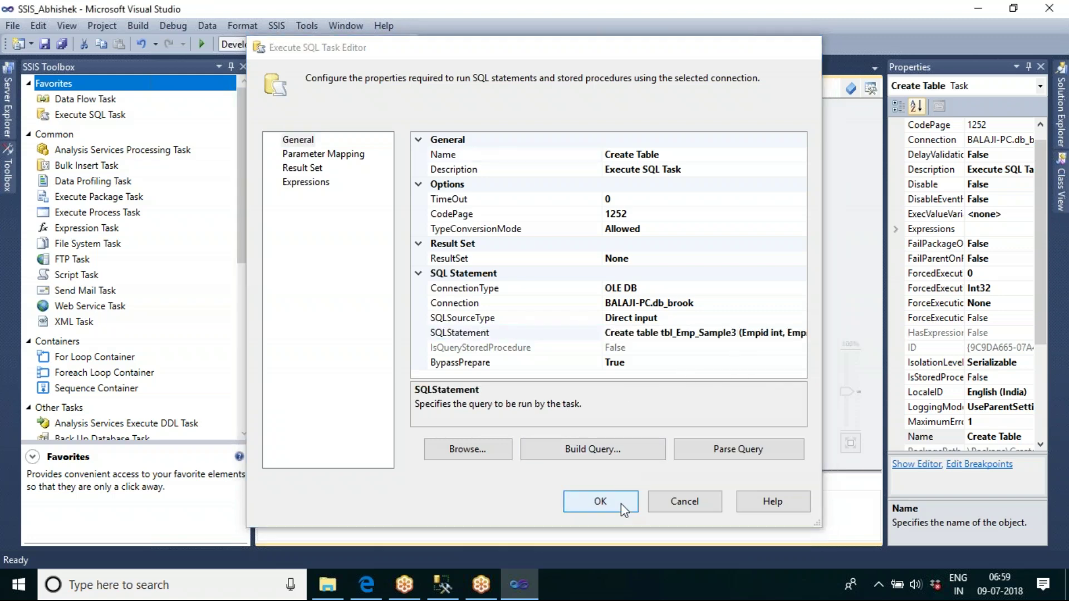
{"action": "right_click", "coordinate": [443, 179]}
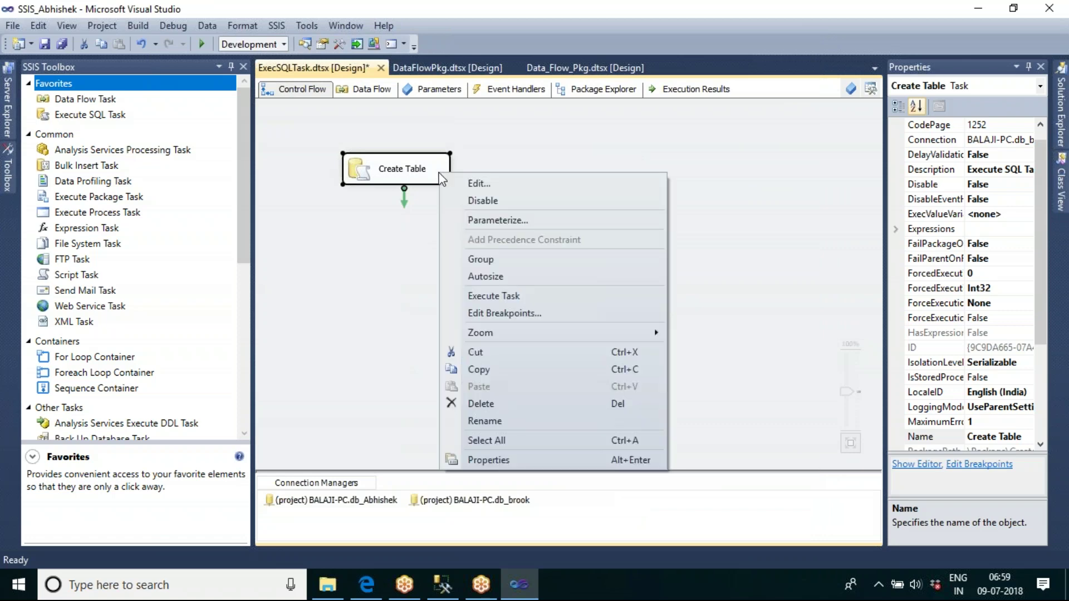
{"action": "left_click", "coordinate": [476, 296]}
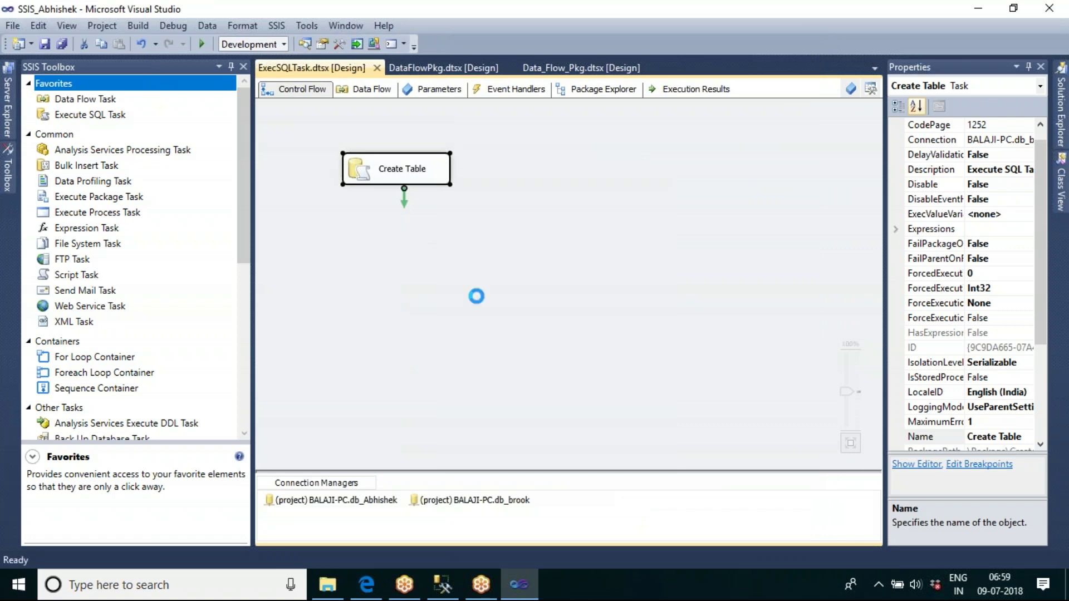
Switch to SQL Server Management Studio and run "select * from tbl_emp_sample3" against db_brook
{"action": "mouse_move", "coordinate": [445, 587]}
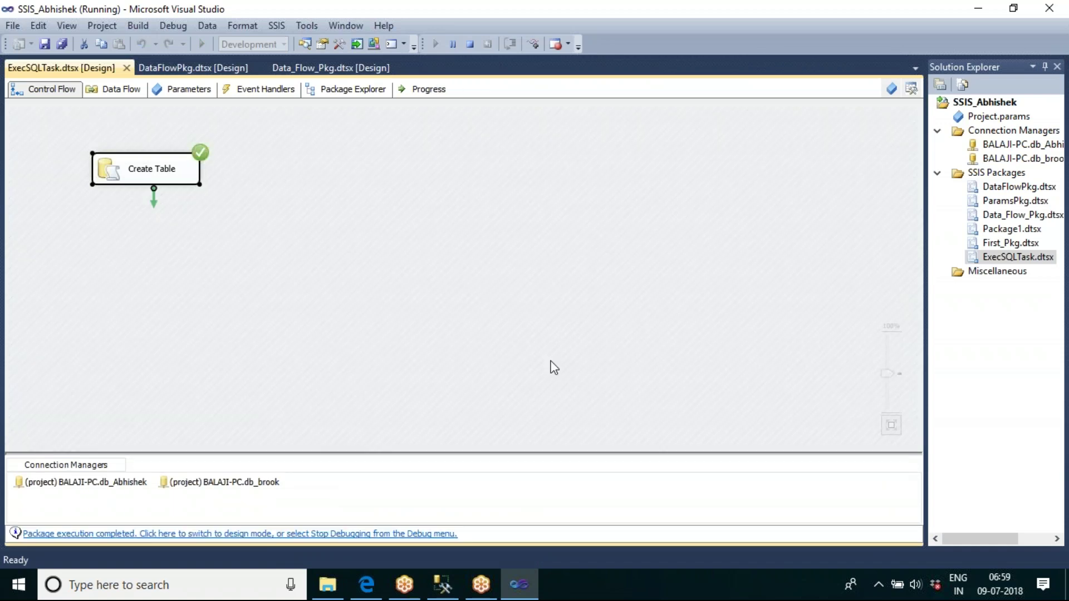
{"action": "left_click", "coordinate": [443, 583]}
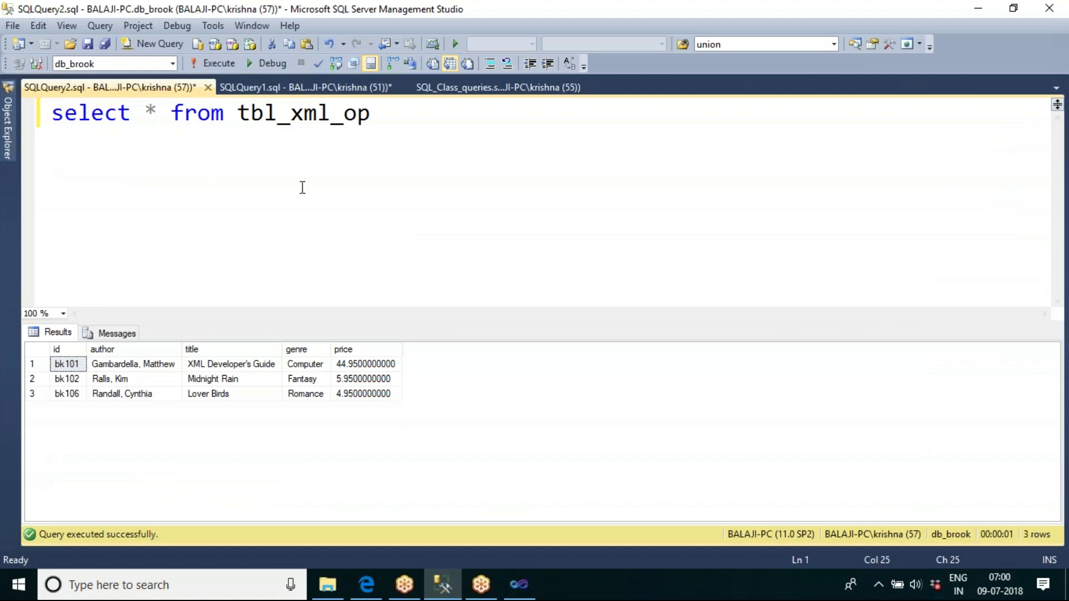
{"action": "key", "text": "BackSpace"}
{"action": "key", "text": "BackSpace"}
{"action": "key", "text": "BackSpace"}
{"action": "key", "text": "BackSpace"}
{"action": "key", "text": "BackSpace"}
{"action": "key", "text": "BackSpace"}
{"action": "key", "text": "BackSpace"}
{"action": "key", "text": "BackSpace"}
{"action": "key", "text": "BackSpace"}
{"action": "key", "text": "BackSpace"}
{"action": "key", "text": "BackSpace"}
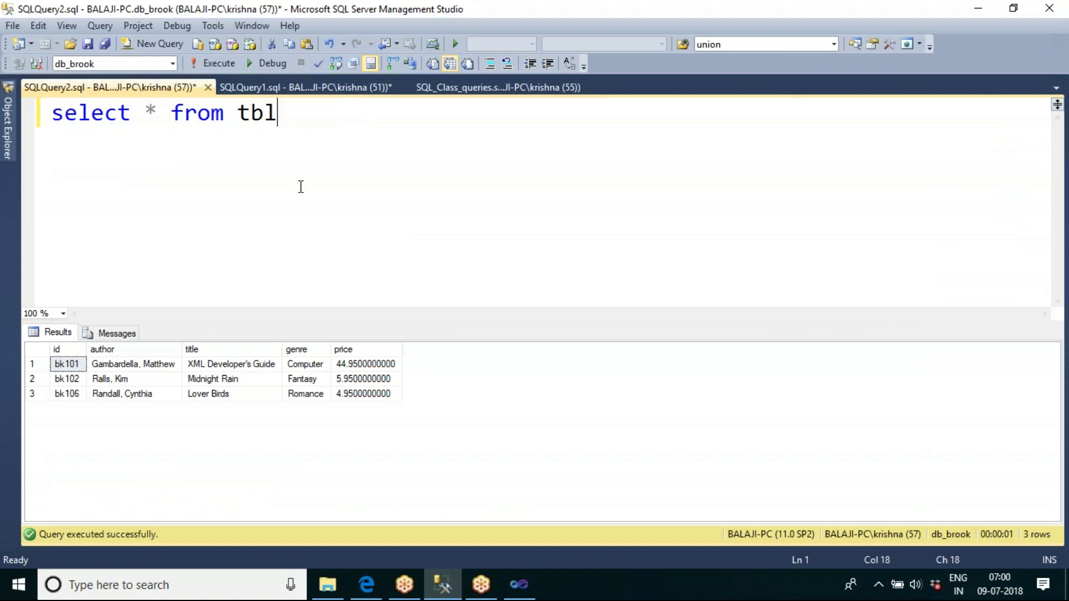
{"action": "type", "text": "tbl_emp_s"}
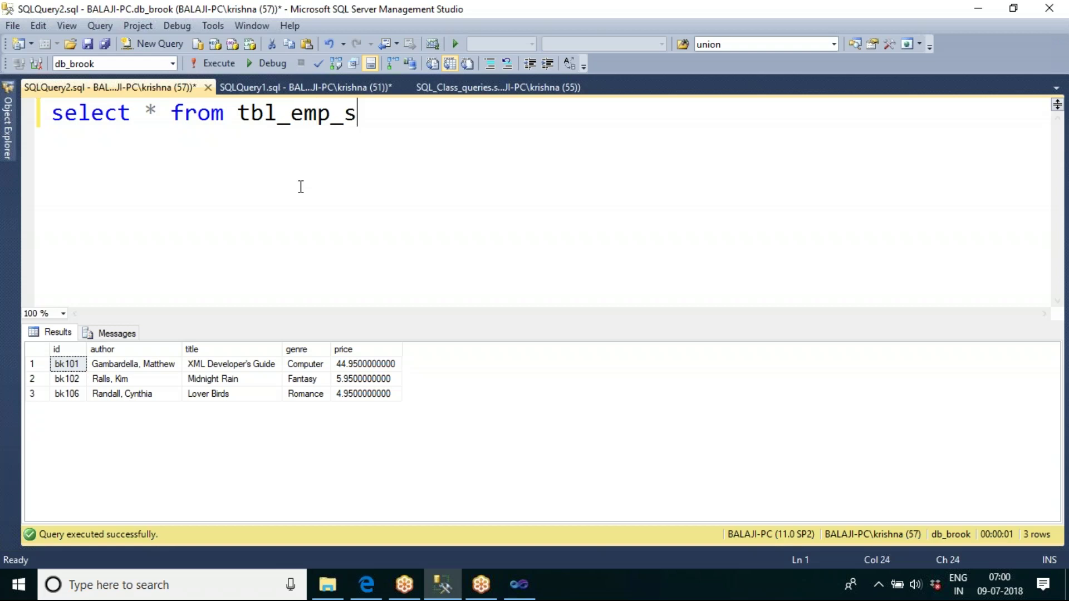
{"action": "type", "text": "ample3"}
{"action": "key", "text": "F5"}
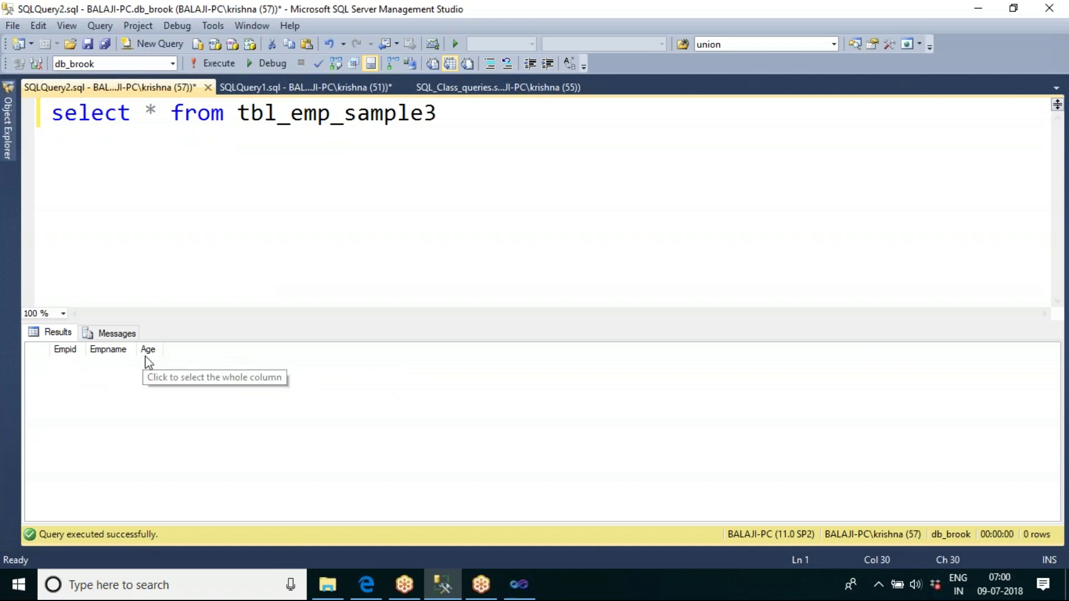
Return to Visual Studio, stop debugging and add a second Execute SQL Task below Create Table
{"action": "left_click", "coordinate": [517, 587]}
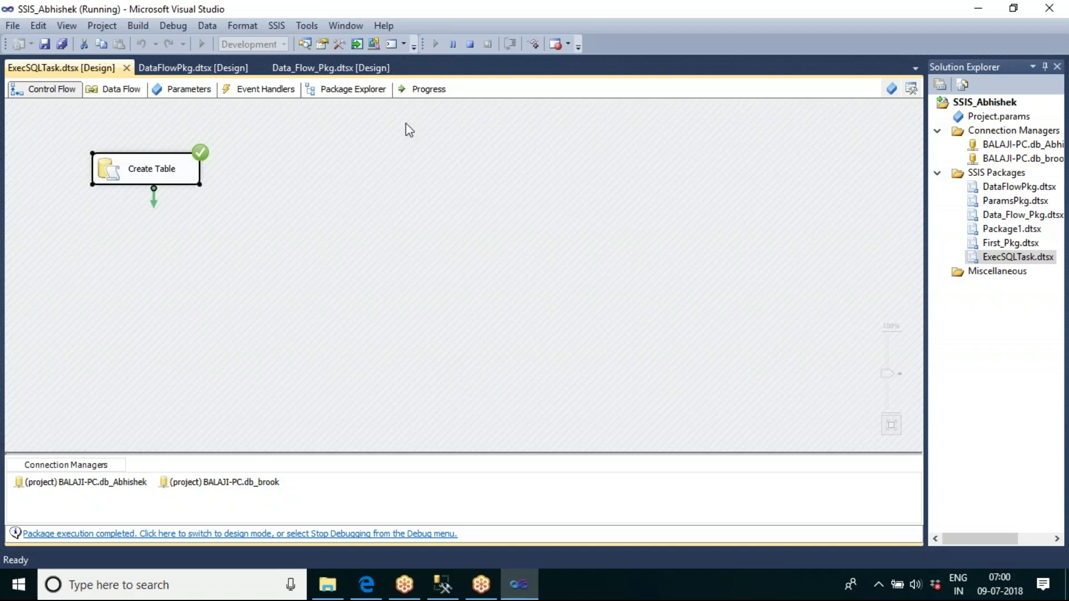
{"action": "left_click", "coordinate": [472, 44]}
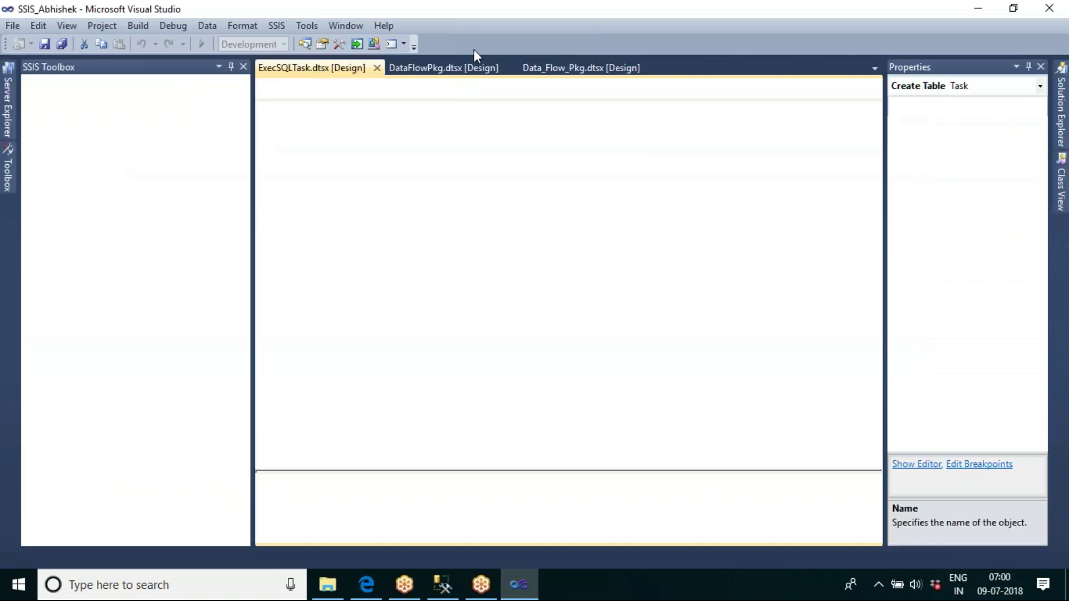
{"action": "left_click_drag", "start_coordinate": [100, 117], "coordinate": [336, 224]}
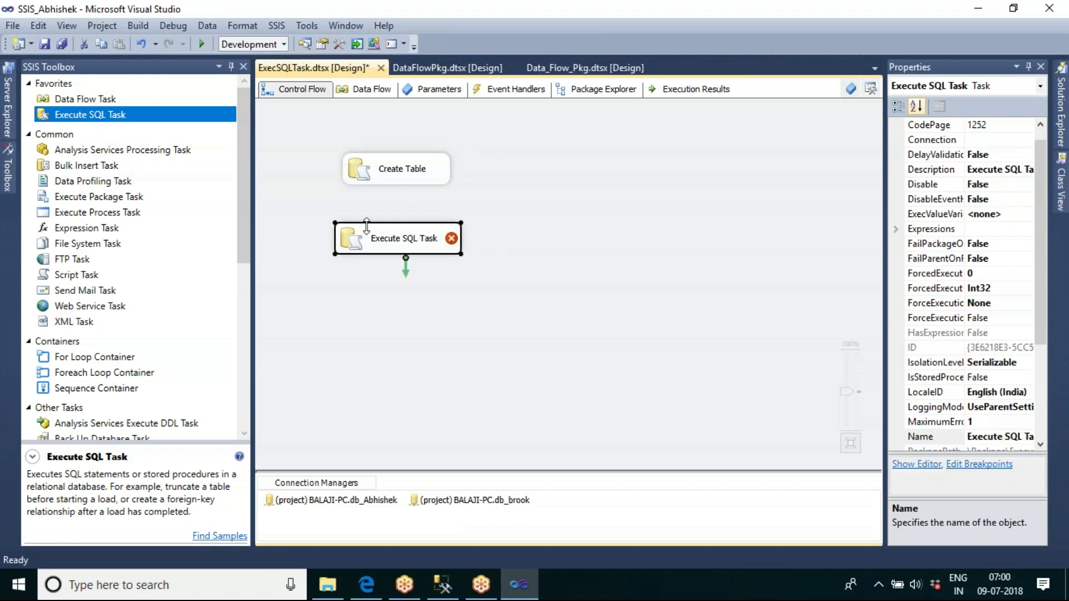
Name the new Execute SQL Task Insert data and set its connection to the db_brook project connection
{"action": "double_click", "coordinate": [411, 250]}
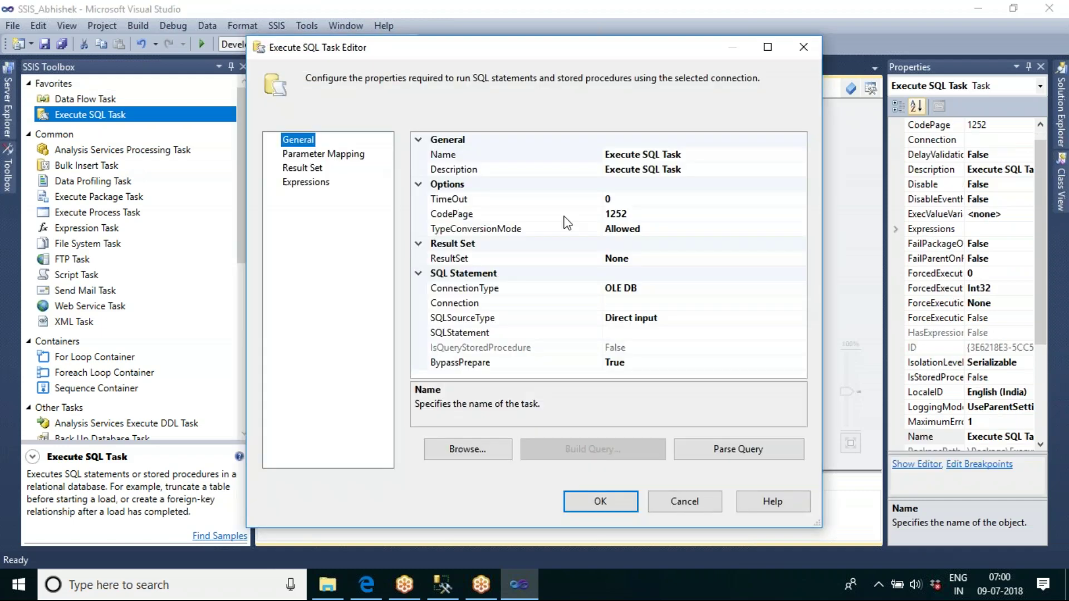
{"action": "left_click", "coordinate": [694, 156]}
{"action": "left_click_drag", "start_coordinate": [686, 155], "coordinate": [602, 155]}
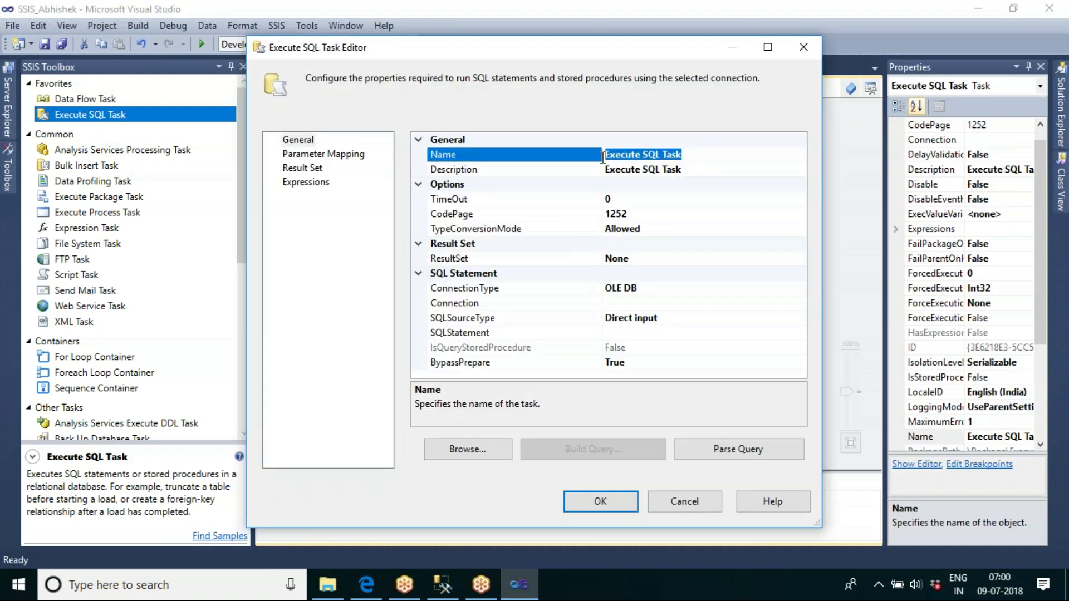
{"action": "type", "text": "Insert in"}
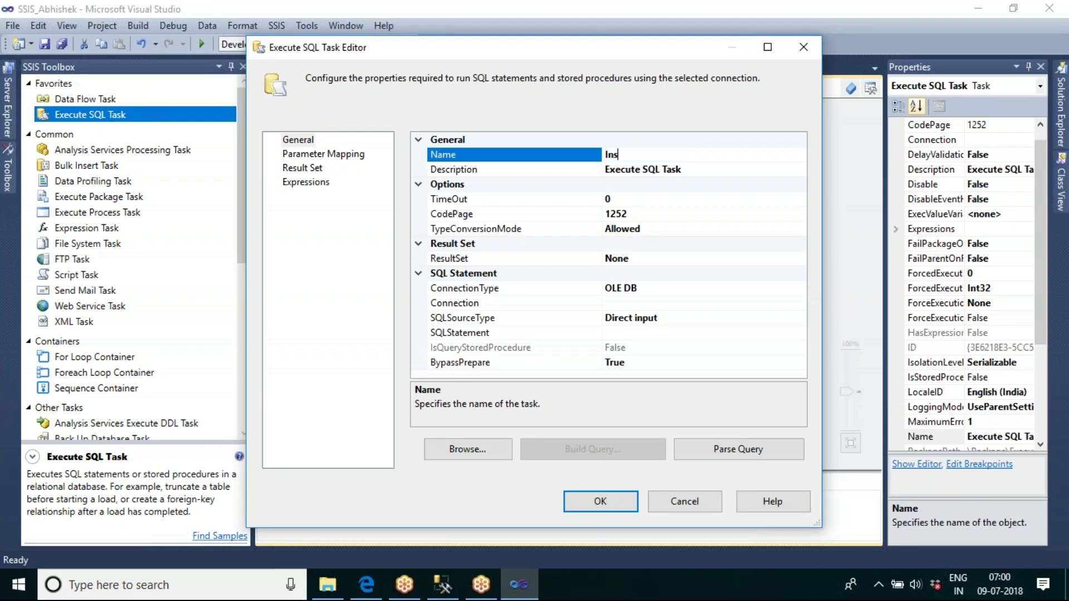
{"action": "key", "text": "BackSpace"}
{"action": "key", "text": "BackSpace"}
{"action": "type", "text": "data"}
{"action": "left_click", "coordinate": [726, 304]}
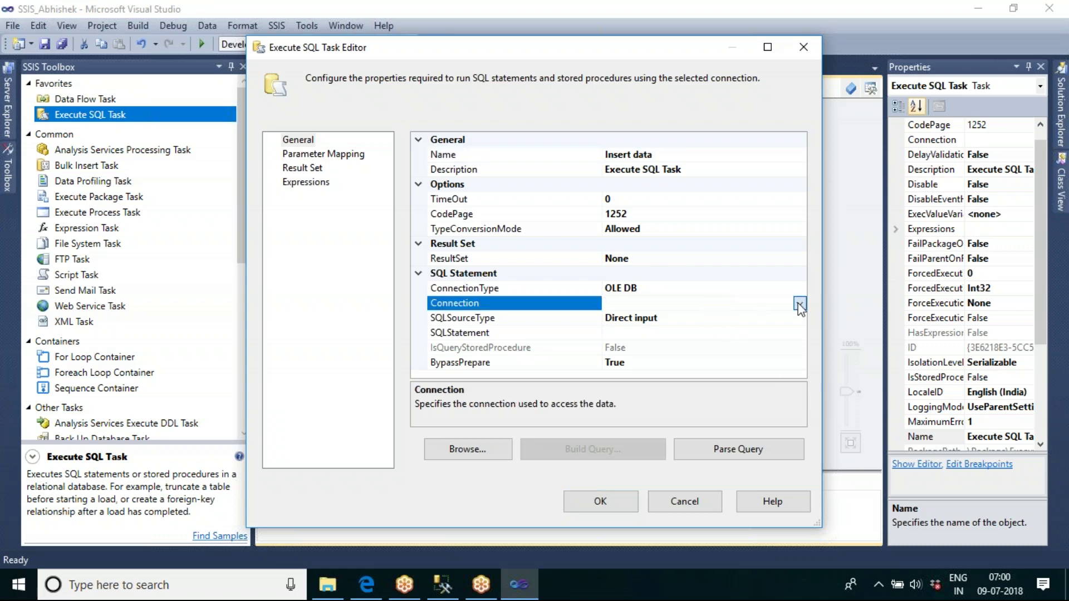
{"action": "left_click", "coordinate": [799, 303]}
{"action": "left_click", "coordinate": [683, 346]}
Set the Insert data task's SQL statement to insert the values 1, the employee's name and 35 into TBL_EMP_SAMPLE3, and accept the task settings
{"action": "left_click", "coordinate": [718, 333]}
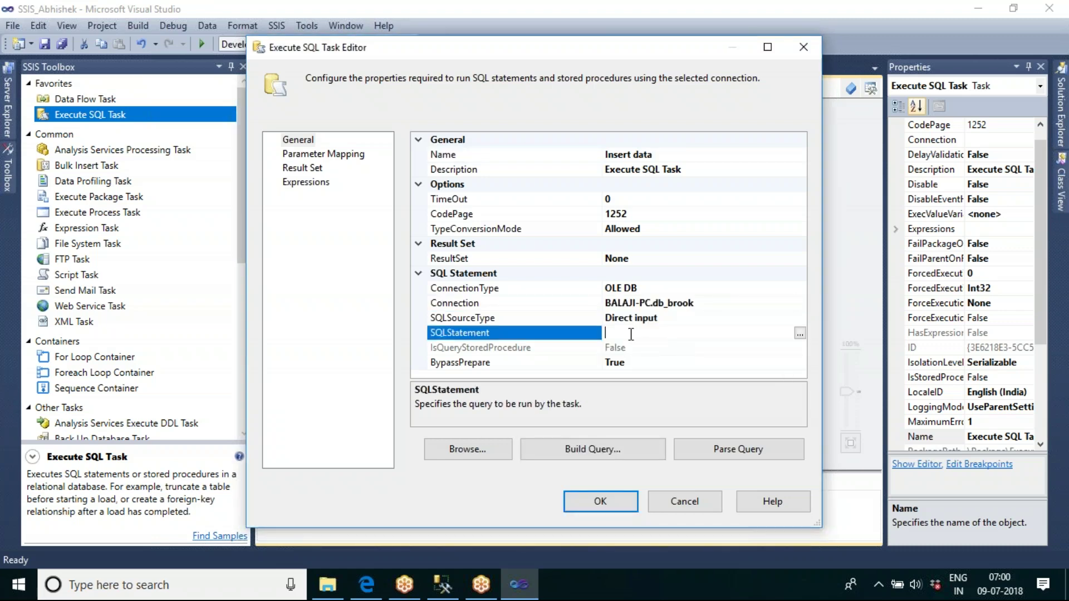
{"action": "left_click", "coordinate": [800, 332]}
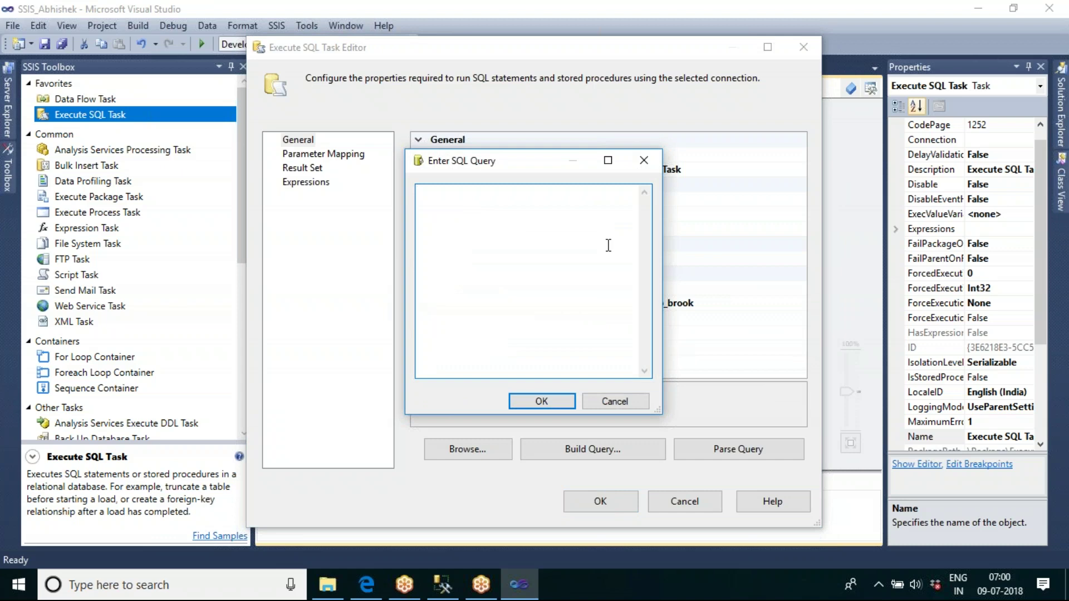
{"action": "type", "text": "INSERT "}
{"action": "type", "text": "INST"}
{"action": "key", "text": "BackSpace"}
{"action": "key", "text": "BackSpace"}
{"action": "type", "text": "TO TBL_EMP_SAMPLE3 VALUES "}
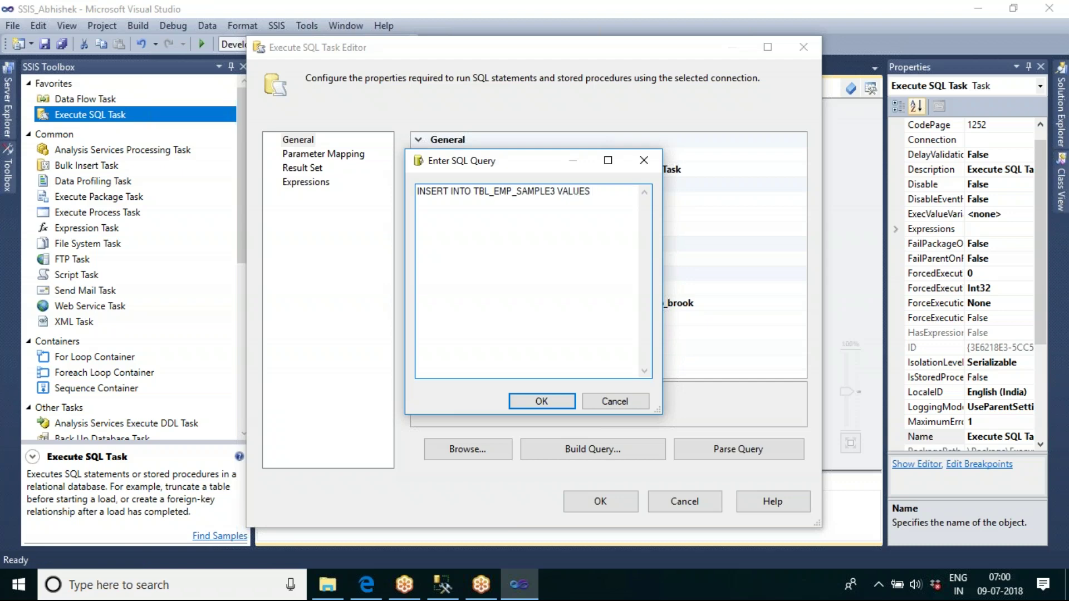
{"action": "type", "text": "("}
{"action": "left_click_drag", "start_coordinate": [659, 412], "coordinate": [900, 488]}
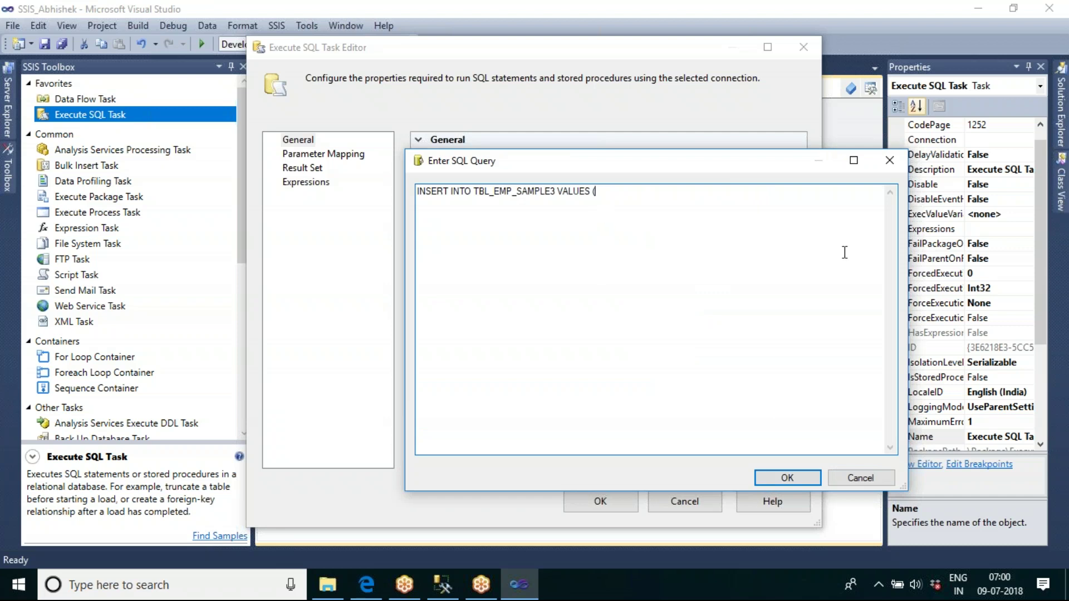
{"action": "type", "text": "1"}
{"action": "type", "text": "."}
{"action": "type", "text": "'kr"}
{"action": "key", "text": "BackSpace"}
{"action": "type", "text": "KRISHNA',35)"}
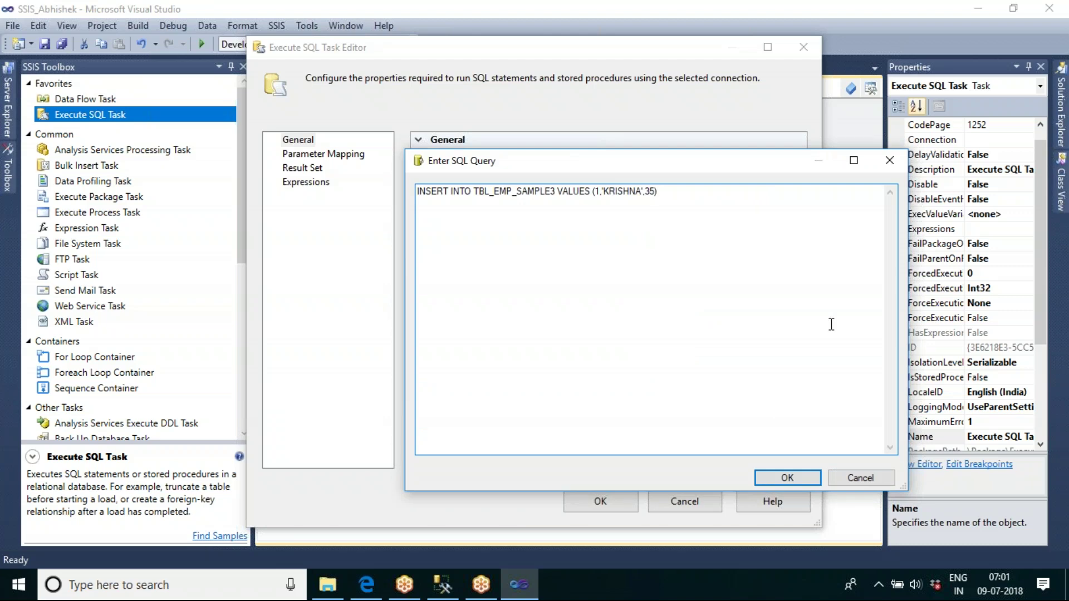
{"action": "left_click", "coordinate": [803, 479]}
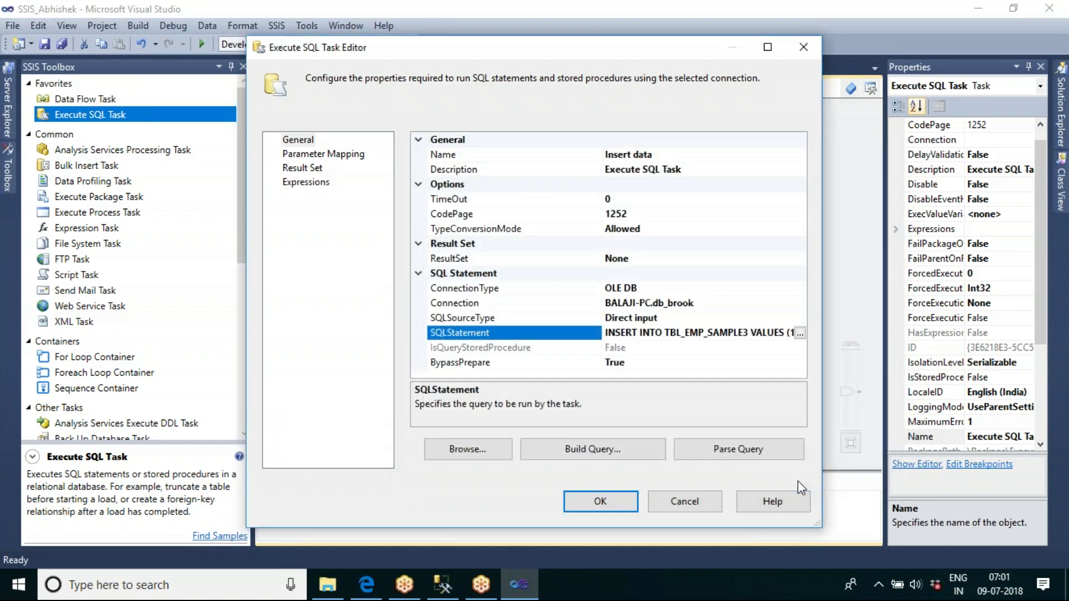
{"action": "left_click", "coordinate": [614, 503]}
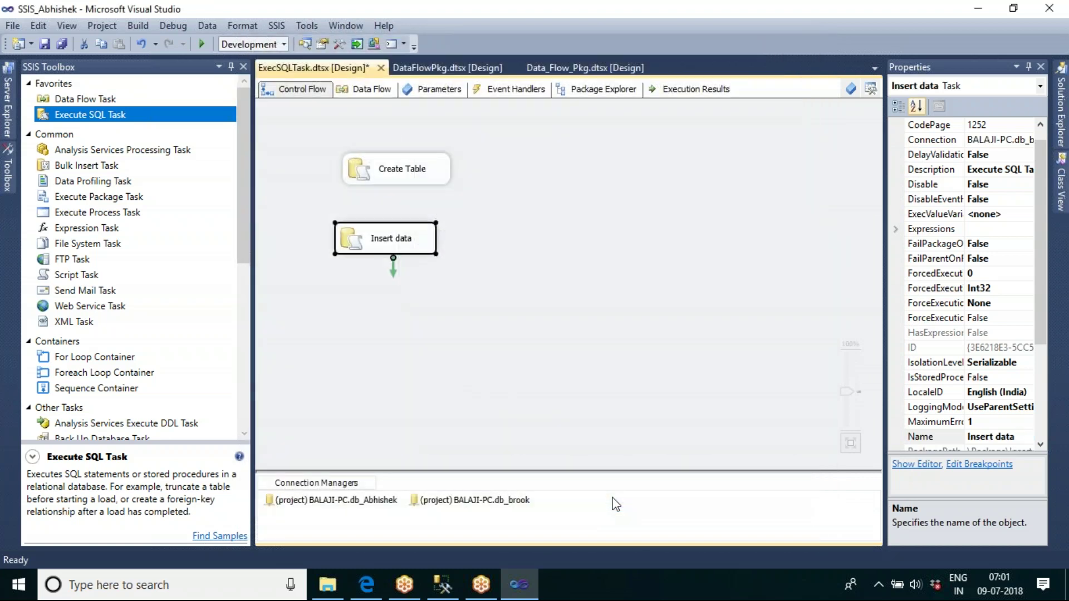
Move the Insert data task more directly under Create Table and execute it
{"action": "left_click", "coordinate": [590, 293]}
{"action": "left_click_drag", "start_coordinate": [399, 243], "coordinate": [423, 243]}
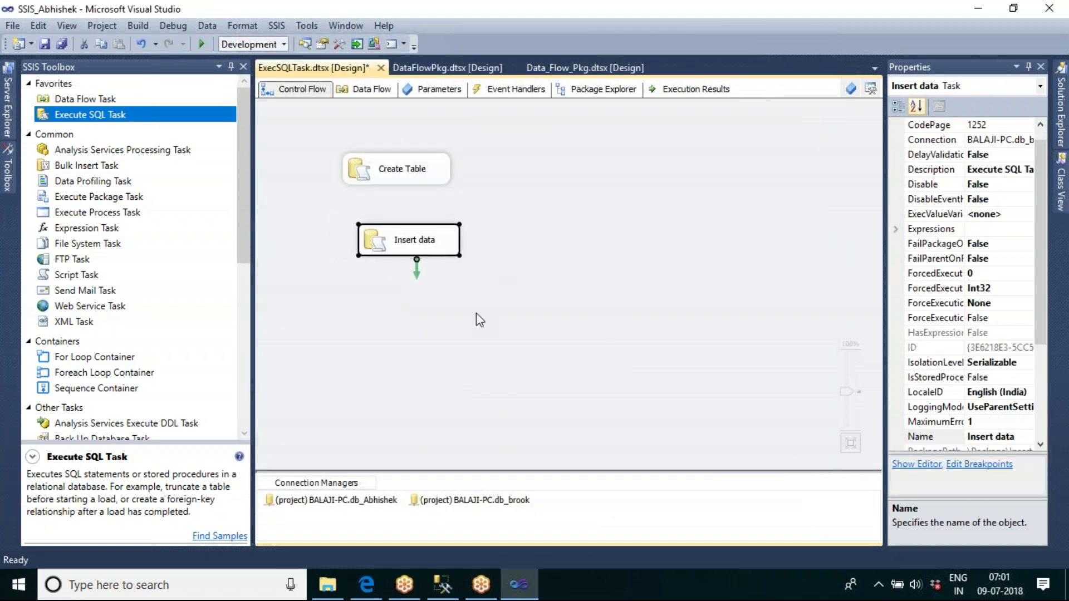
{"action": "left_click", "coordinate": [476, 313]}
{"action": "right_click", "coordinate": [450, 251]}
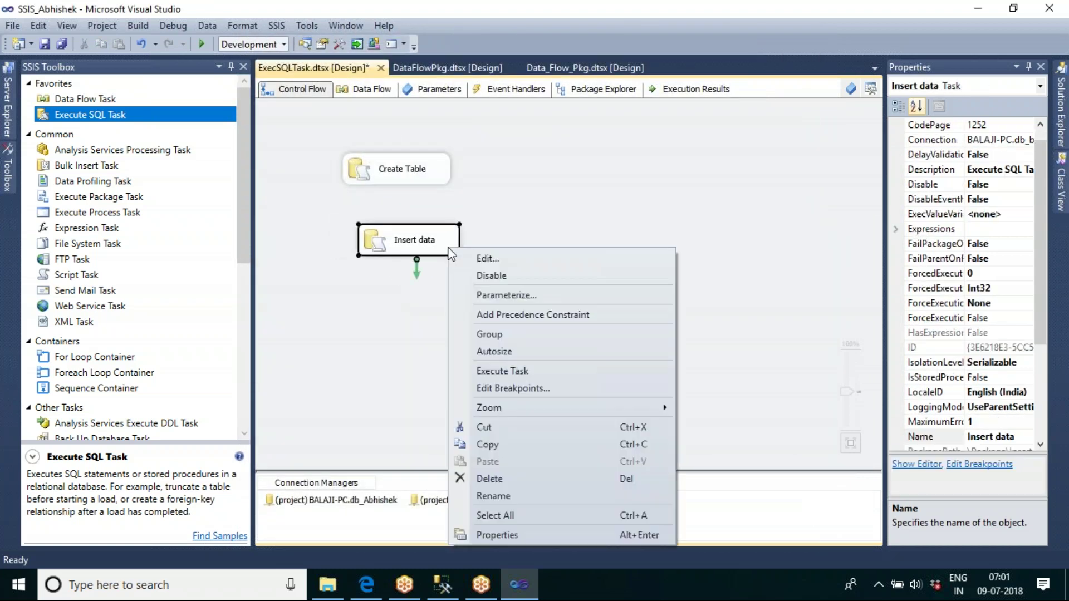
{"action": "left_click", "coordinate": [514, 370]}
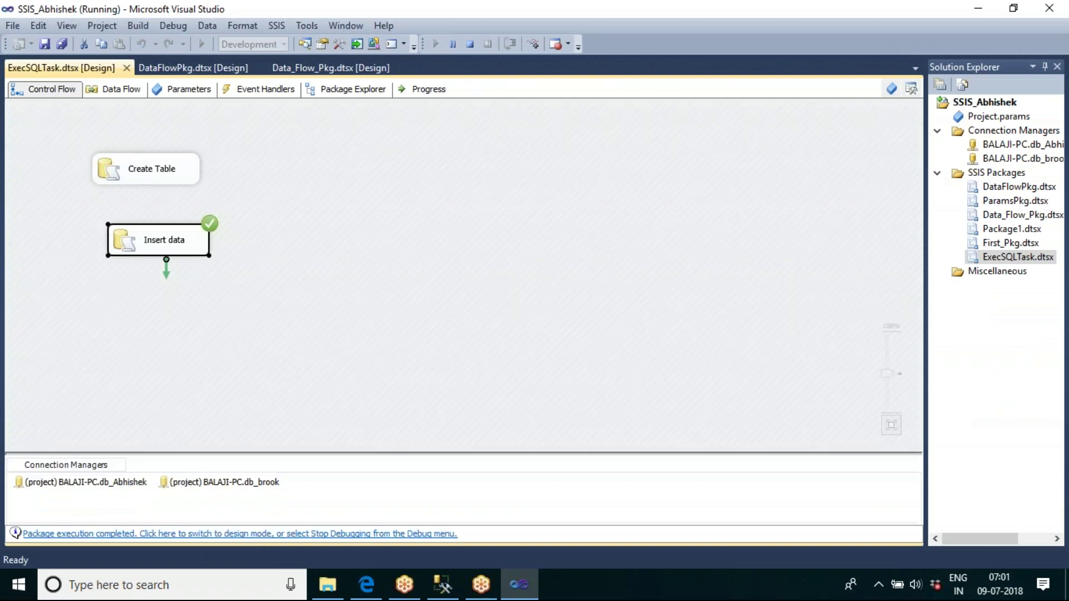
Rerun the tbl_emp_sample3 query in SQL Server Management Studio, and return to Visual Studio to stop debugging
{"action": "left_click", "coordinate": [450, 585]}
{"action": "left_click", "coordinate": [220, 64]}
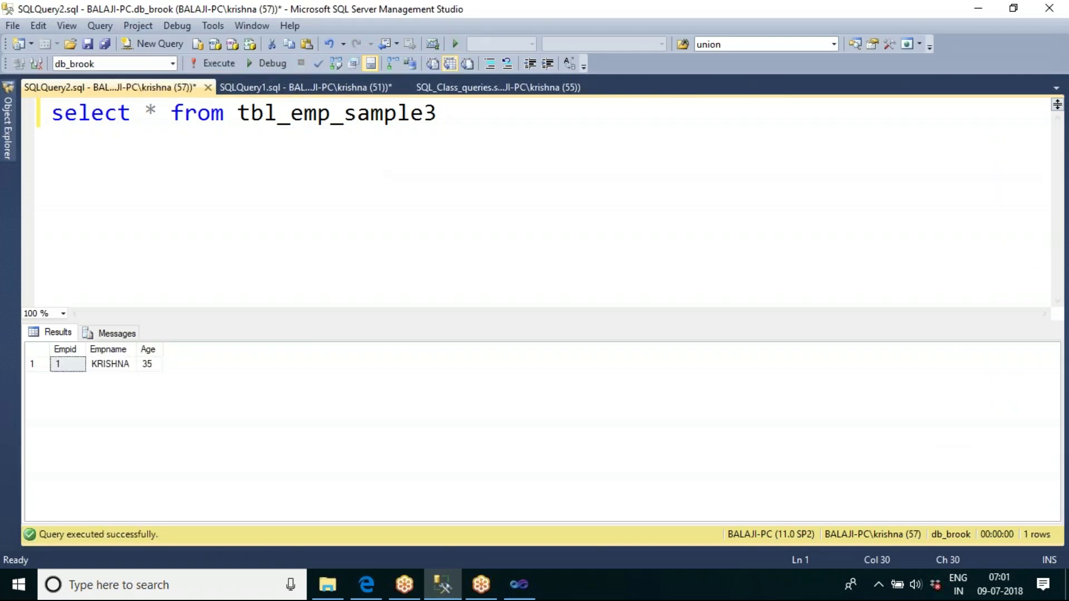
{"action": "left_click", "coordinate": [519, 587]}
{"action": "left_click", "coordinate": [469, 44]}
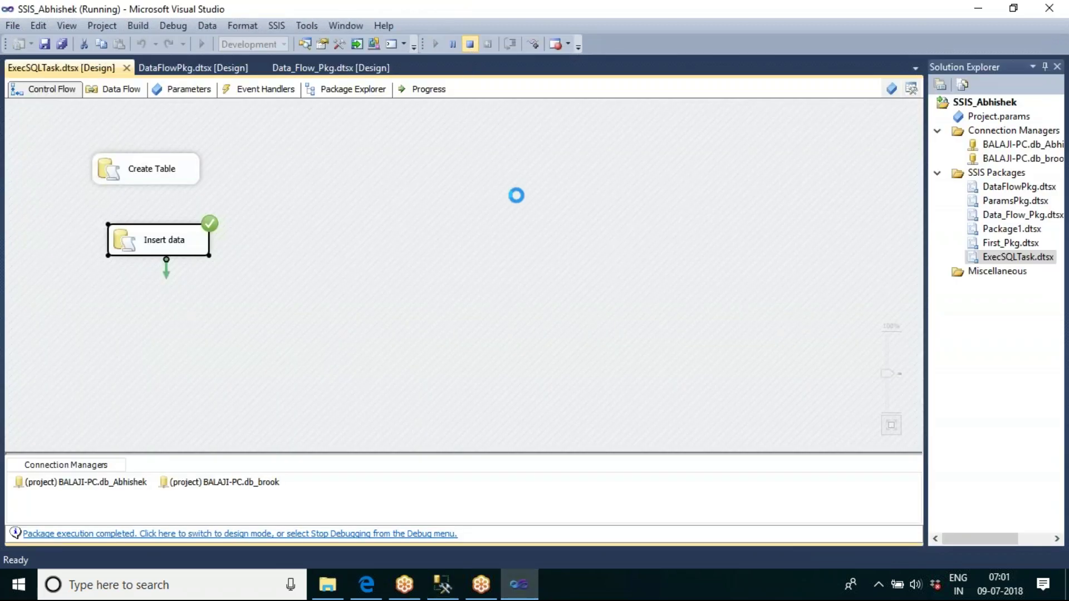
Move Insert data closer to Create Table and add a third Execute SQL Task below it
{"action": "left_click_drag", "start_coordinate": [425, 245], "coordinate": [417, 233]}
{"action": "left_click", "coordinate": [486, 253]}
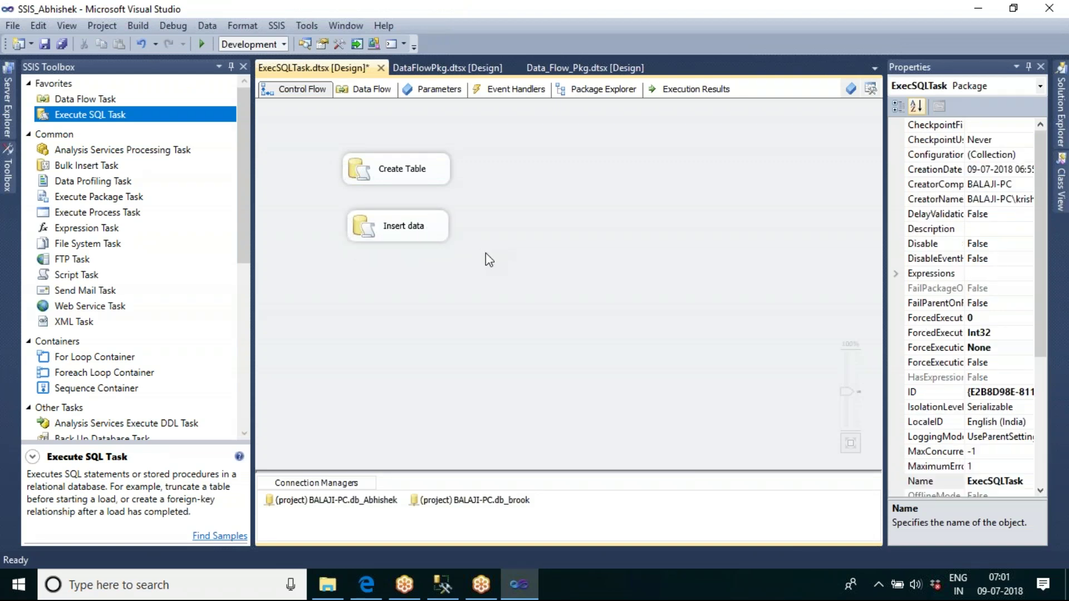
{"action": "left_click_drag", "start_coordinate": [90, 115], "coordinate": [346, 310]}
{"action": "left_click", "coordinate": [553, 333]}
Open the new Execute SQL Task's settings and rename the task as Read the table data
{"action": "left_click", "coordinate": [416, 328]}
{"action": "double_click", "coordinate": [416, 328]}
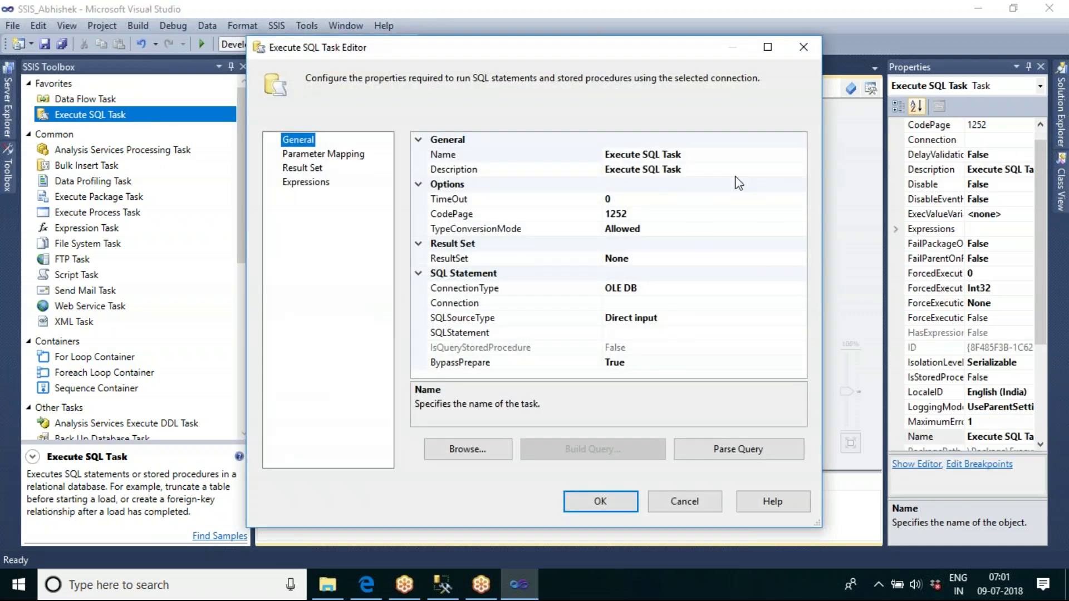
{"action": "left_click", "coordinate": [690, 155]}
{"action": "left_click_drag", "start_coordinate": [693, 155], "coordinate": [601, 154]}
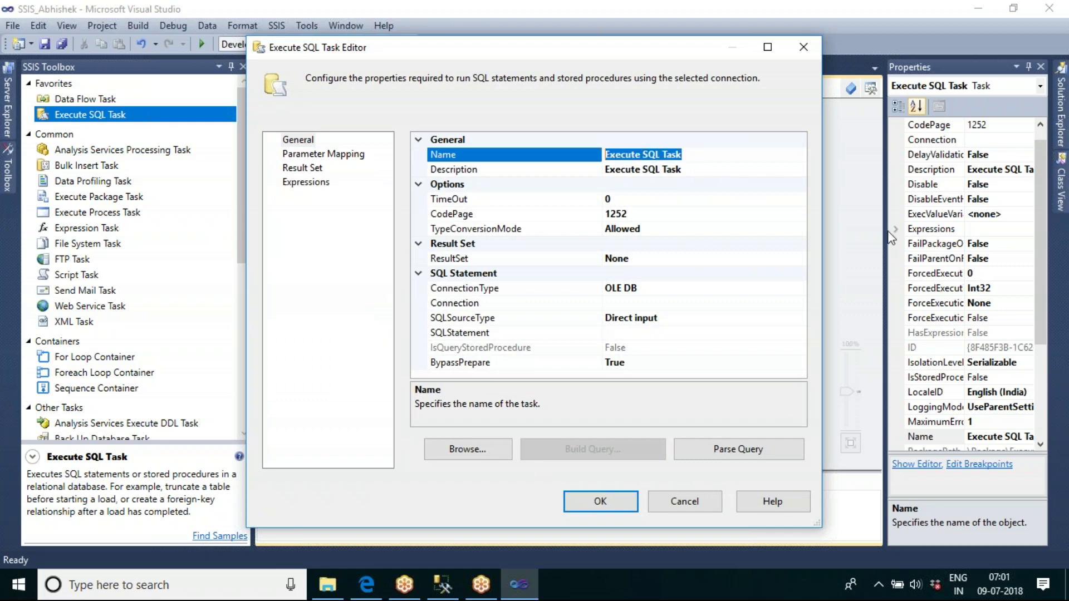
{"action": "key", "text": "BackSpace"}
{"action": "type", "text": "R"}
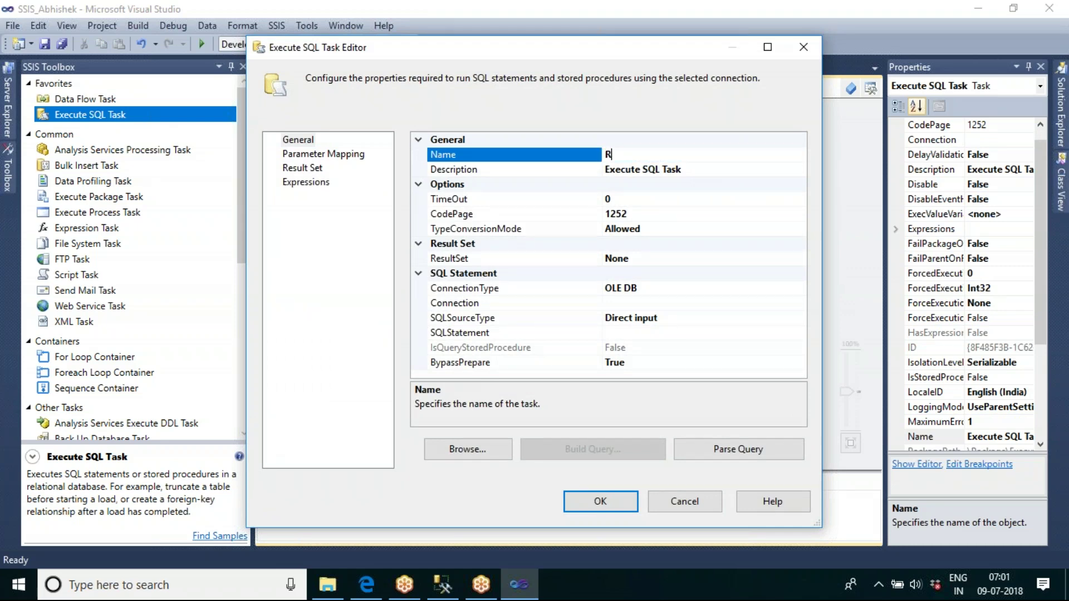
{"action": "type", "text": "ead the table data"}
Set the task's connection to the db_brook database and its SQL statement to SELECT * FROM TBL_EMP_SAMPLE3
{"action": "left_click", "coordinate": [696, 304]}
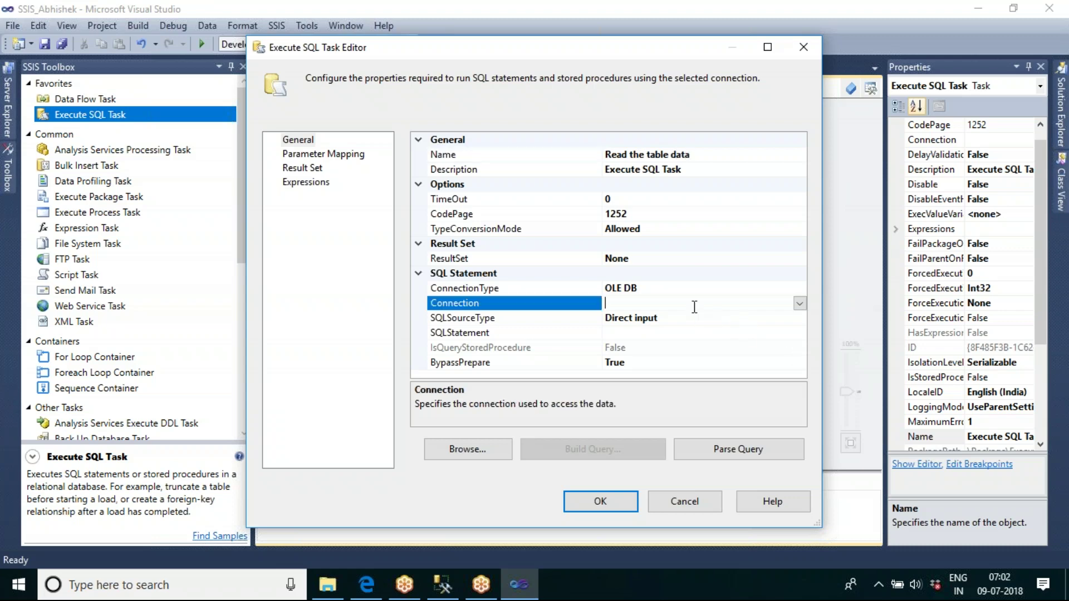
{"action": "left_click", "coordinate": [799, 305]}
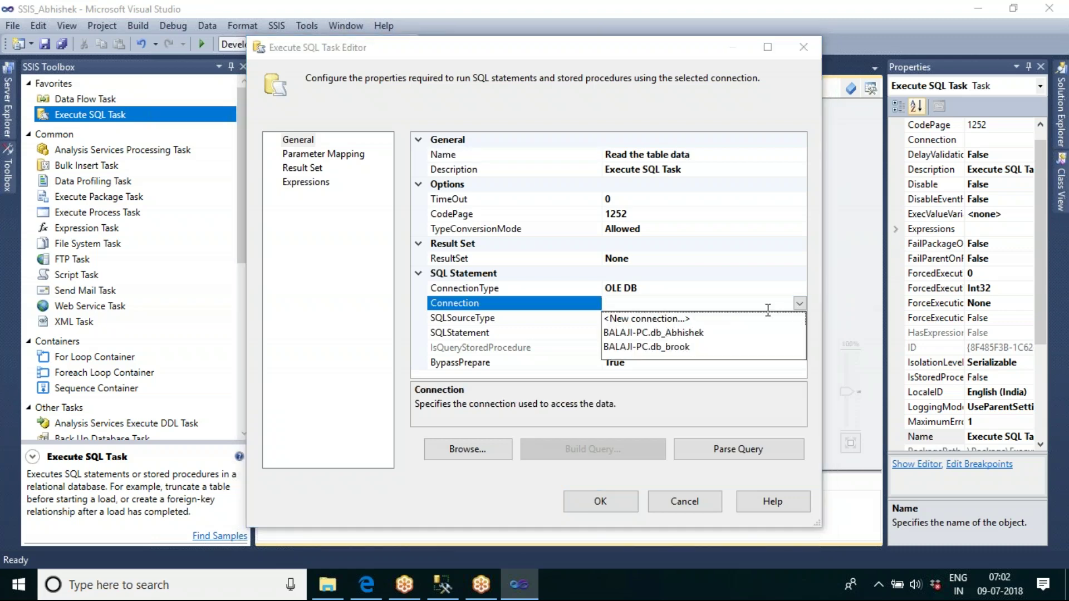
{"action": "left_click", "coordinate": [677, 351]}
{"action": "left_click", "coordinate": [645, 333]}
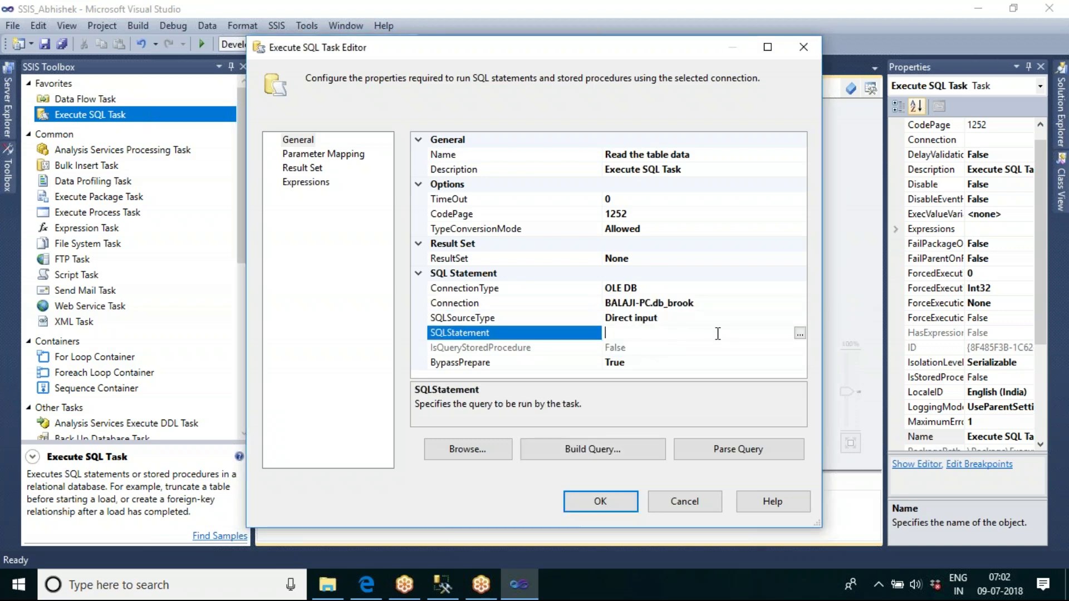
{"action": "type", "text": "SELECT * FROM TBL_EMP_S"}
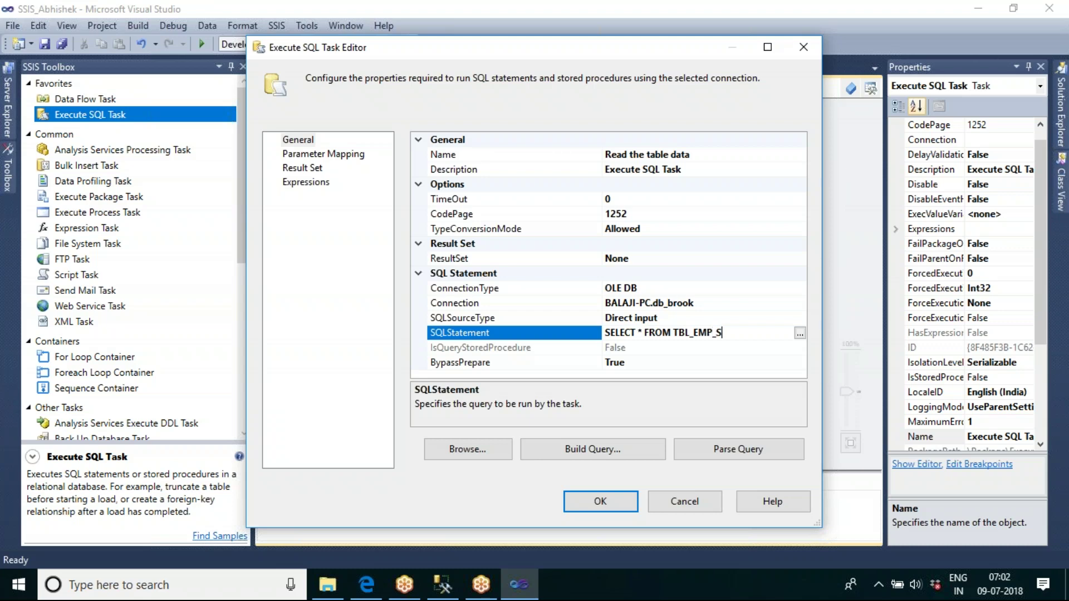
{"action": "type", "text": "AMPLE3"}
Rerun the tbl_emp_sample3 query in SQL Server Management Studio, examine the returned row, and return to Visual Studio
{"action": "left_click", "coordinate": [442, 584]}
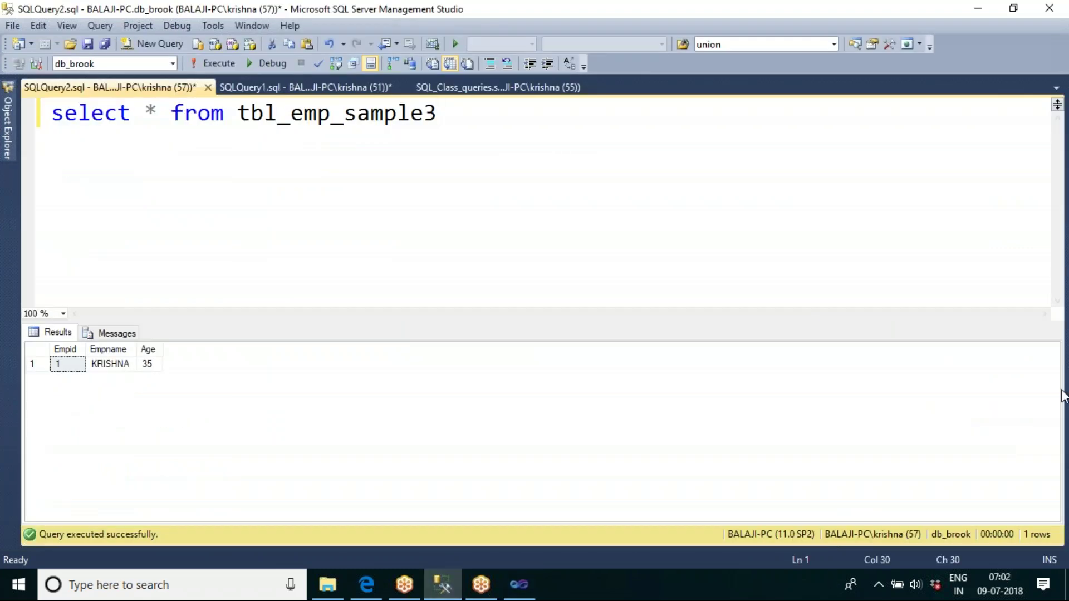
{"action": "left_click", "coordinate": [221, 67]}
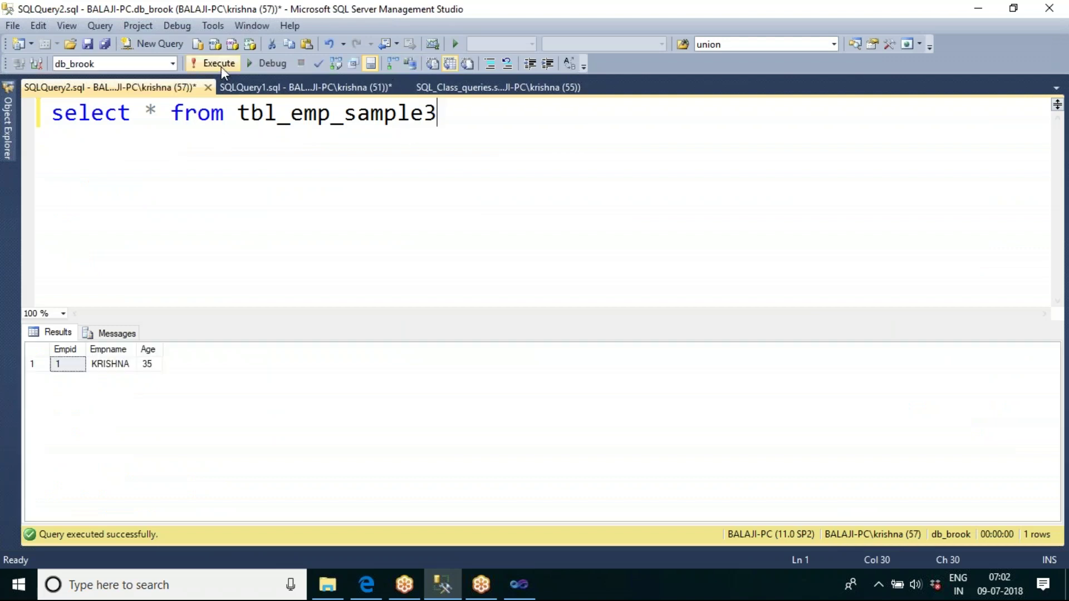
{"action": "left_click", "coordinate": [32, 365]}
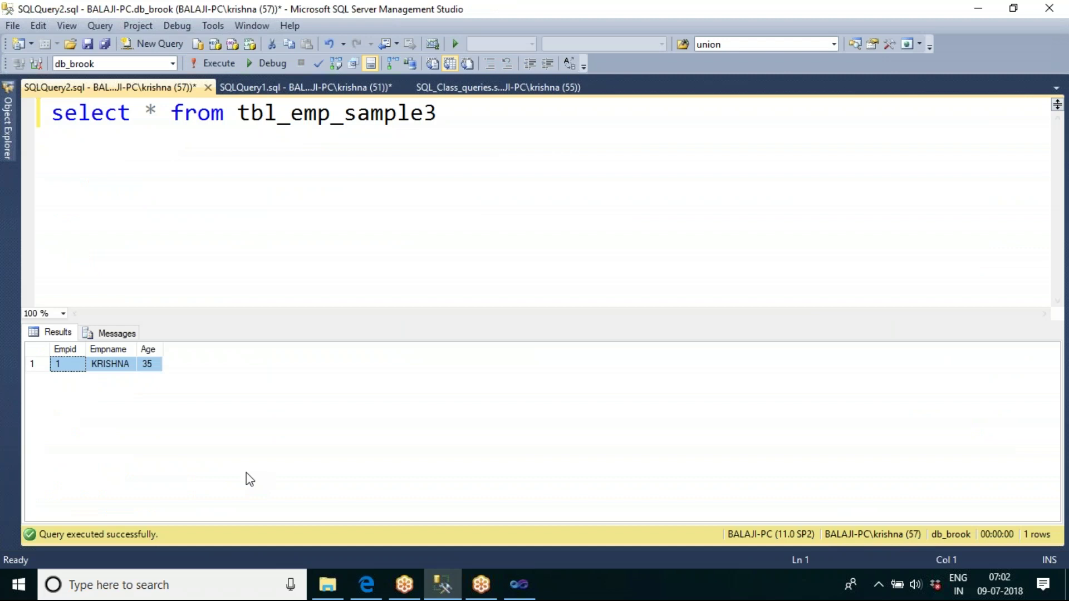
{"action": "left_click", "coordinate": [520, 587]}
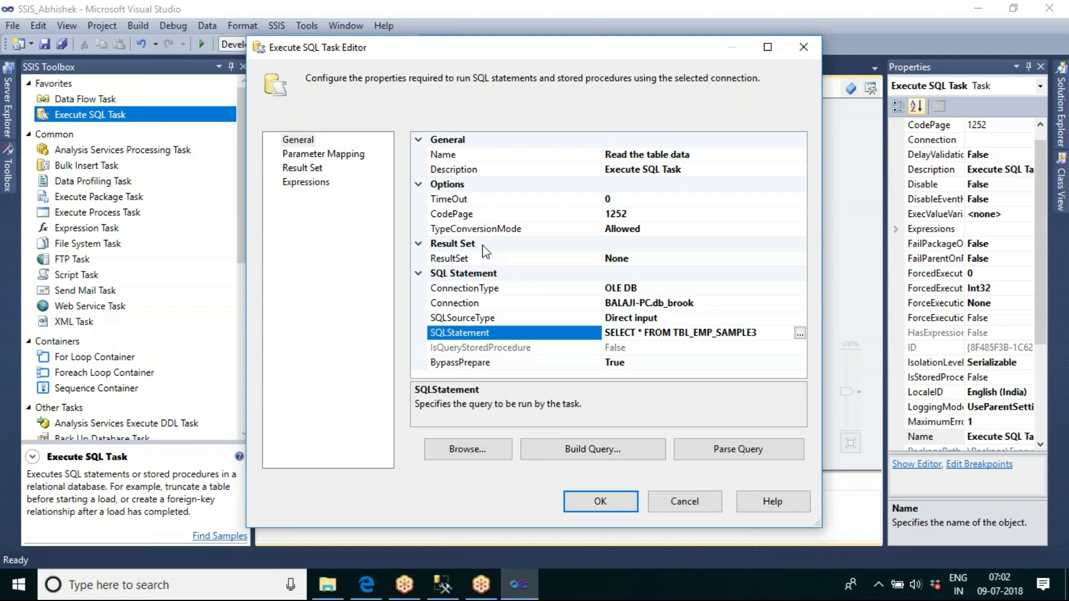
Set the ResultSet of the Read the table data task to Single row
{"action": "left_click", "coordinate": [650, 258]}
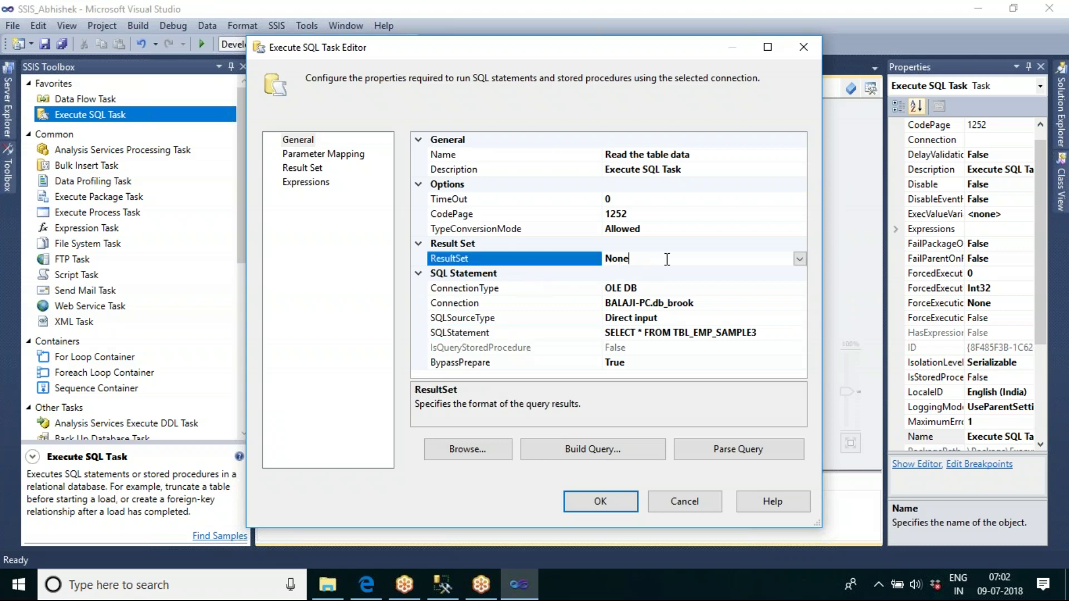
{"action": "left_click", "coordinate": [801, 259]}
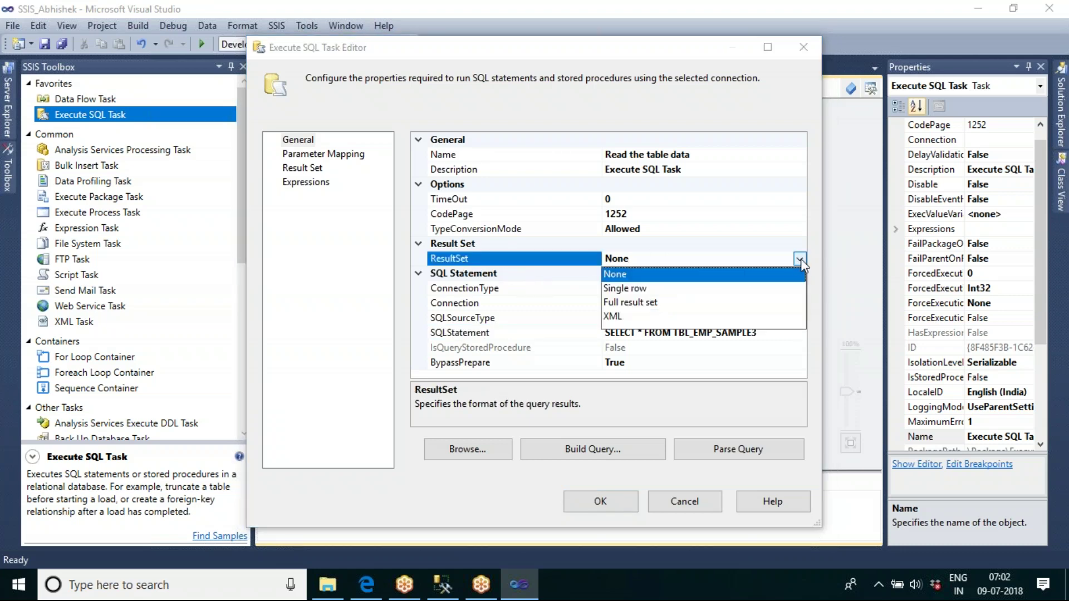
{"action": "left_click", "coordinate": [646, 290]}
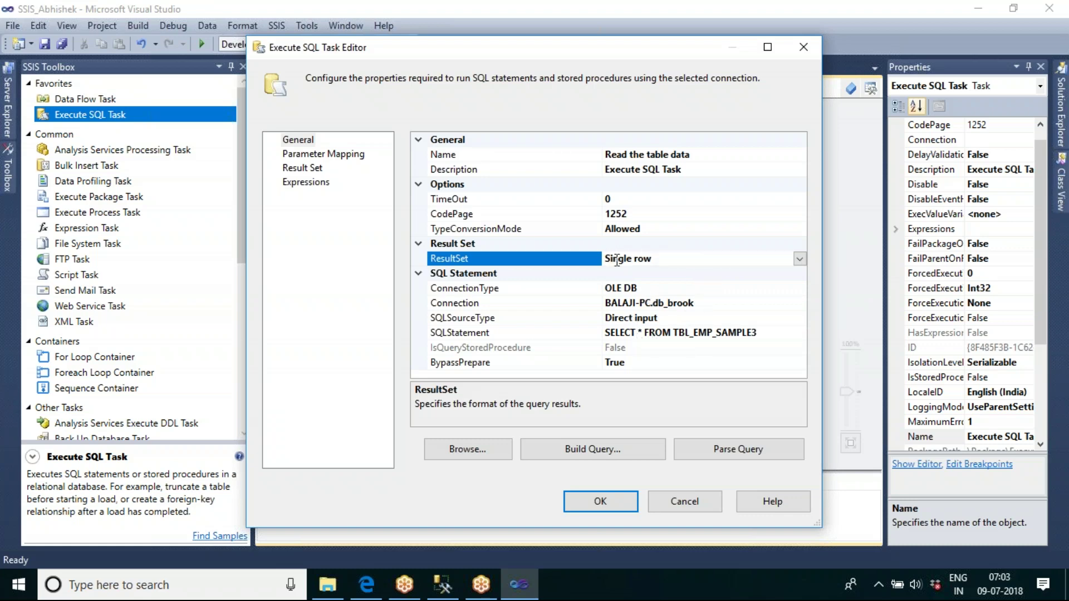
{"action": "left_click", "coordinate": [800, 259]}
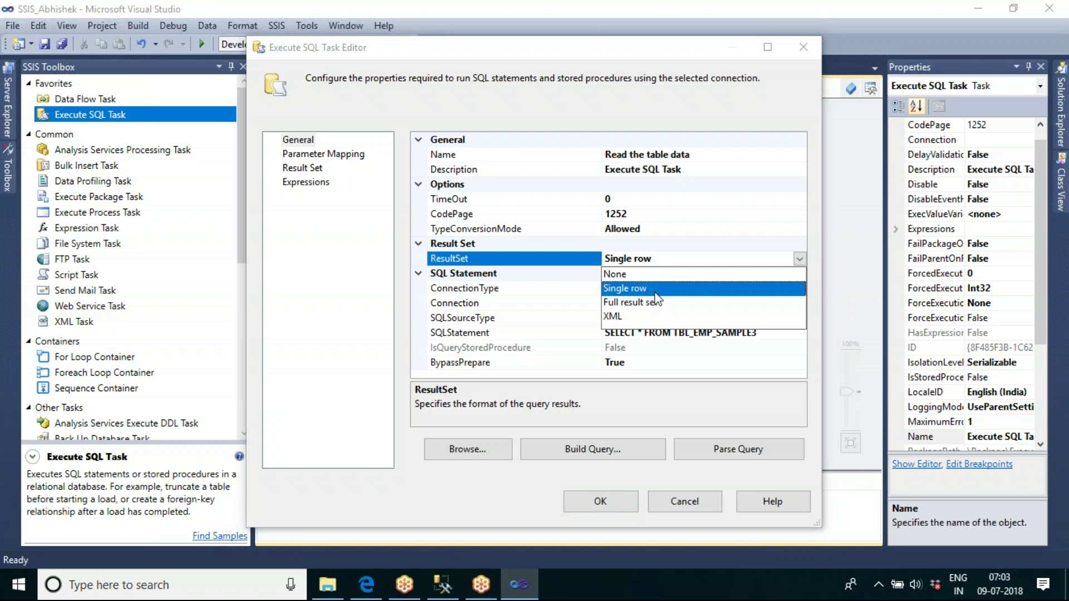
{"action": "left_click", "coordinate": [656, 288]}
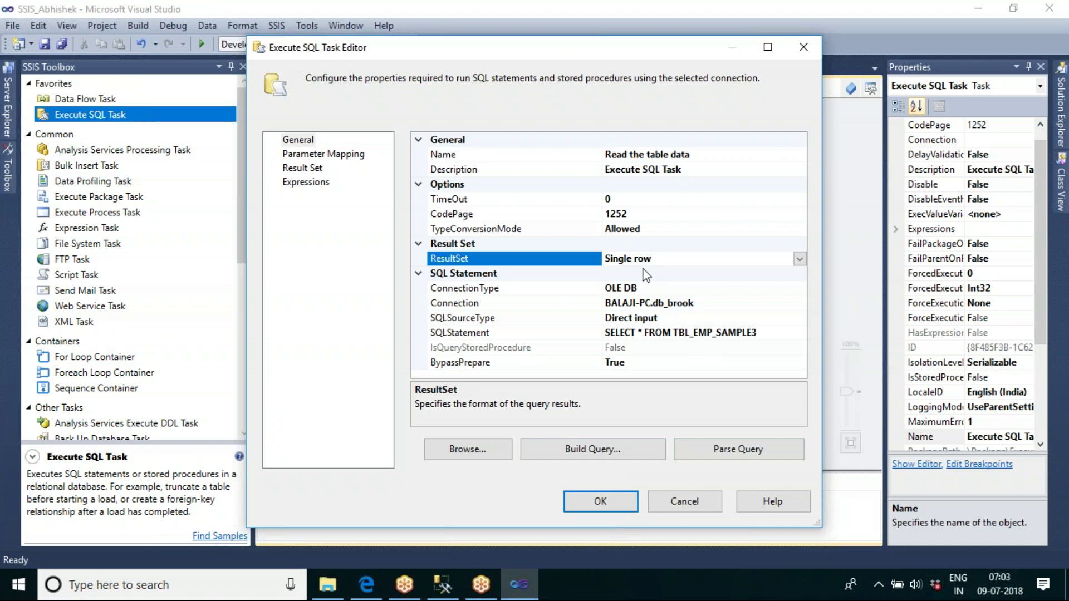
Accept the task settings and move Read the table data beside the Create Table task
{"action": "left_click", "coordinate": [601, 507]}
{"action": "left_click_drag", "start_coordinate": [437, 335], "coordinate": [596, 164]}
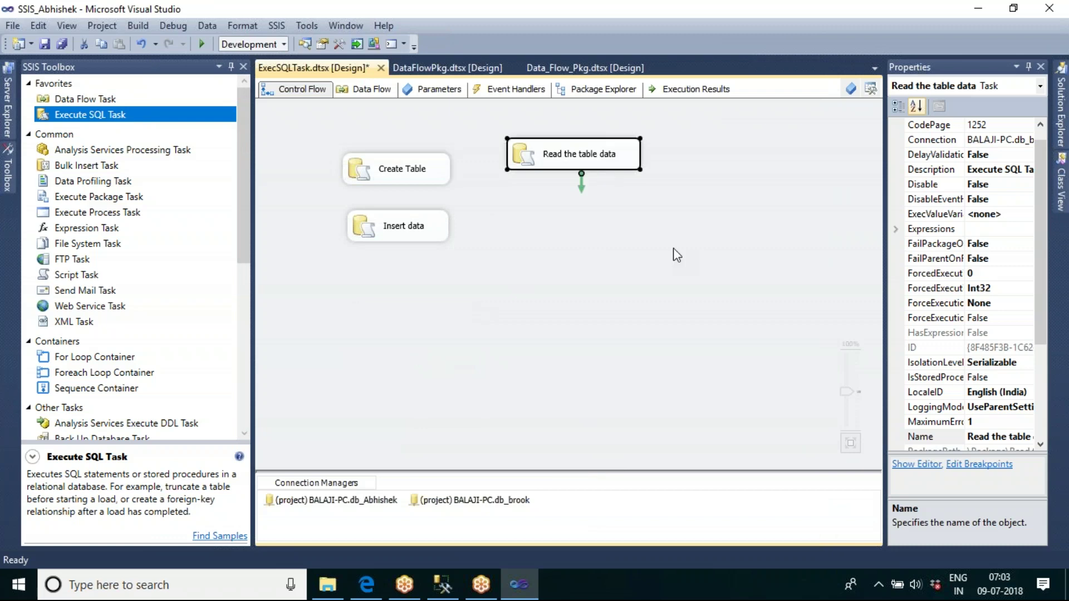
{"action": "left_click", "coordinate": [674, 249]}
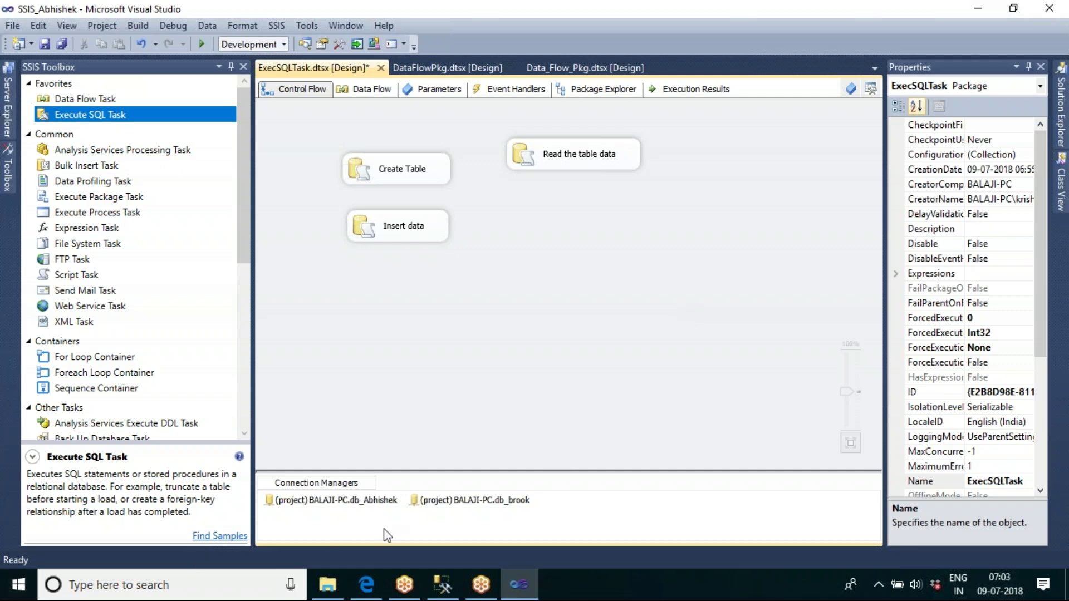
Switch to SQL Server Management Studio and open a new query on the db_Abhishek database
{"action": "left_click", "coordinate": [446, 586]}
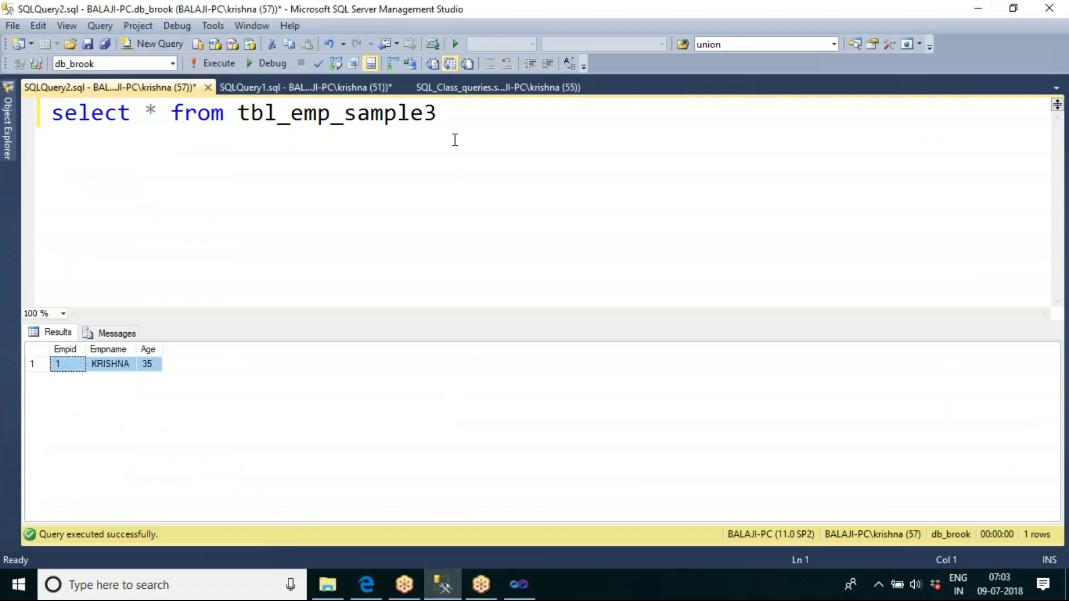
{"action": "left_click_drag", "start_coordinate": [449, 119], "coordinate": [53, 123]}
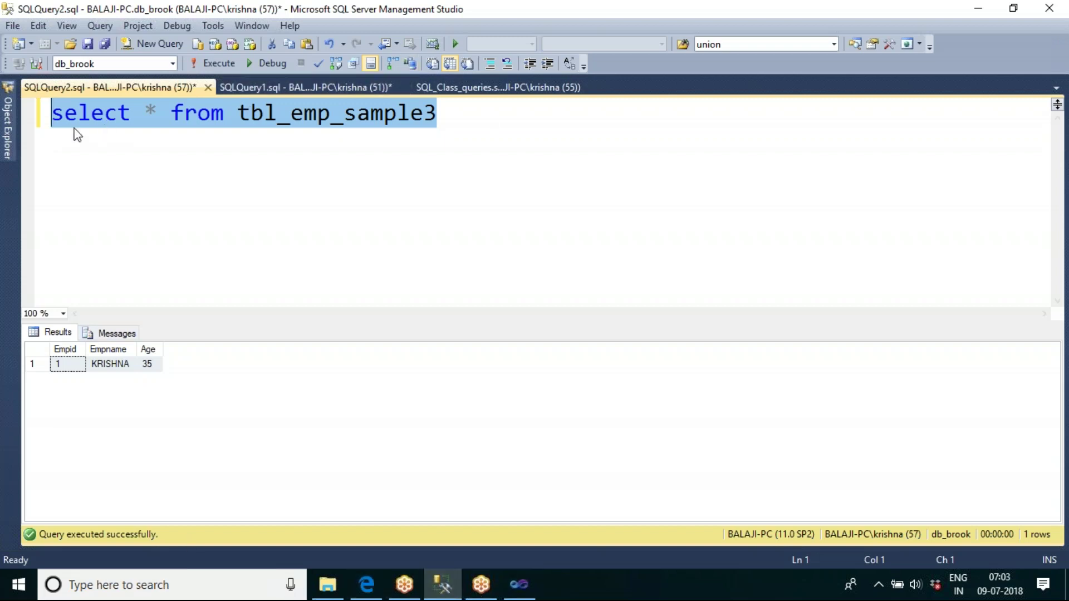
{"action": "left_click", "coordinate": [9, 136]}
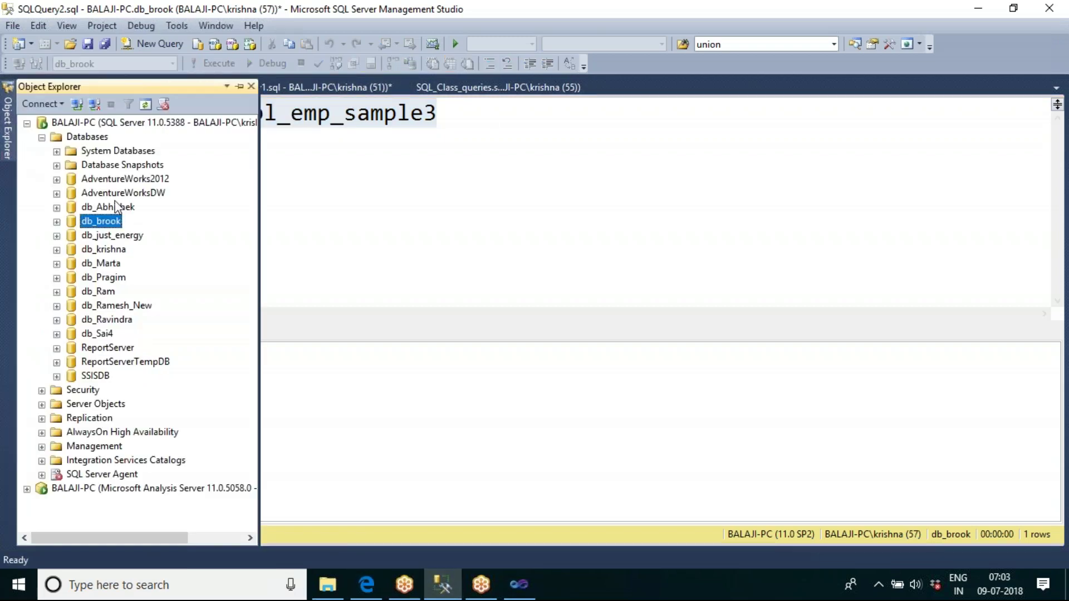
{"action": "left_click", "coordinate": [114, 208]}
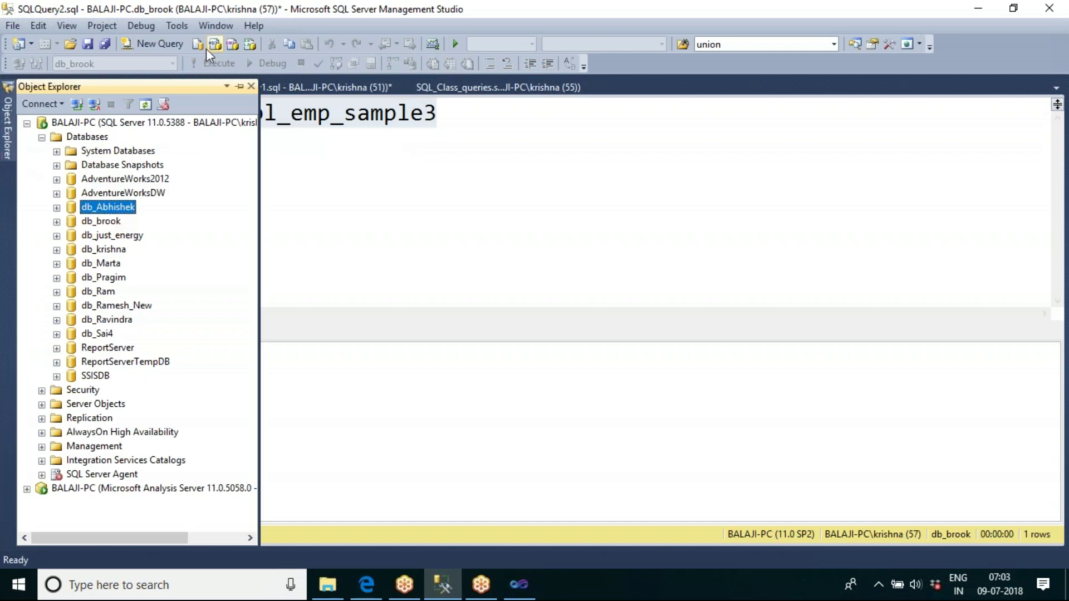
{"action": "left_click", "coordinate": [164, 45]}
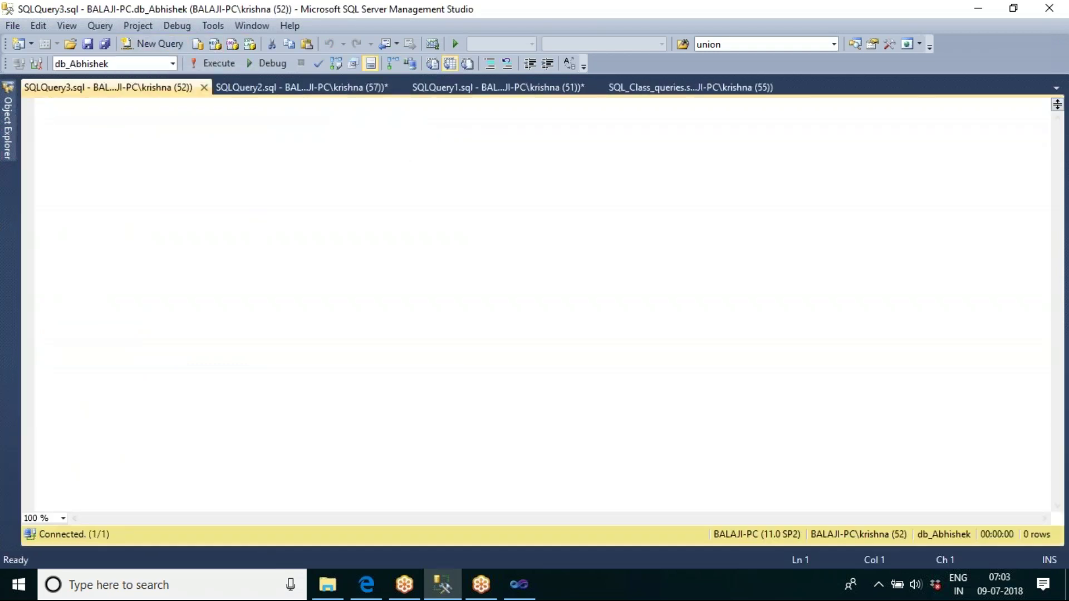
{"action": "type", "text": "SELECT"}
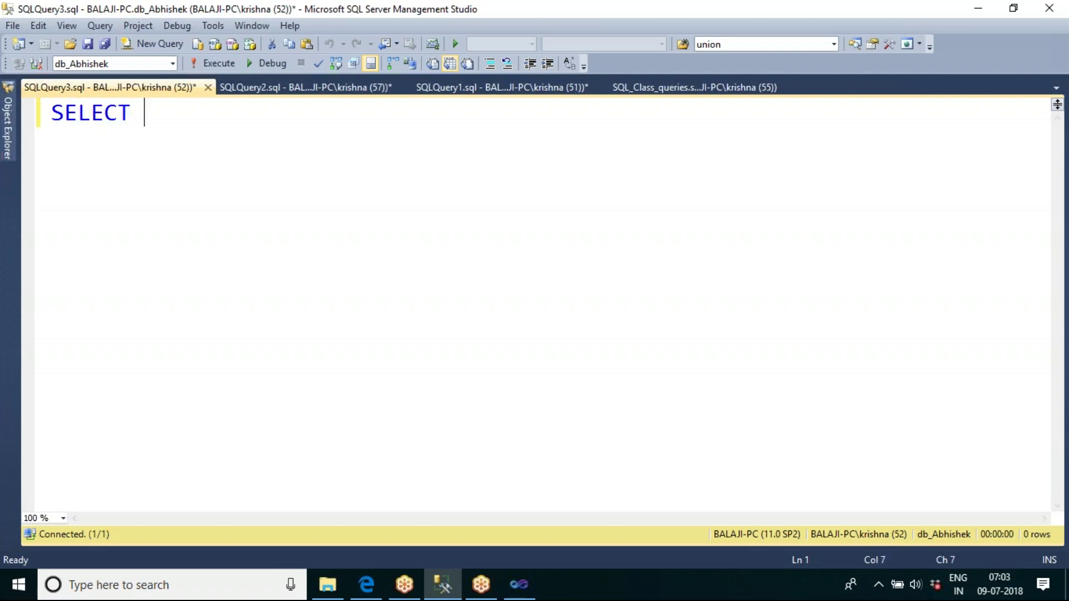
{"action": "type", "text": " *"}
{"action": "key", "text": "BackSpace"}
{"action": "key", "text": "BackSpace"}
{"action": "key", "text": "BackSpace"}
{"action": "key", "text": "BackSpace"}
{"action": "key", "text": "BackSpace"}
{"action": "key", "text": "BackSpace"}
{"action": "key", "text": "BackSpace"}
{"action": "key", "text": "BackSpace"}
Start a create table statement for tbl_abi_emp with an empty pair of parentheses for the columns
{"action": "type", "text": "cRE"}
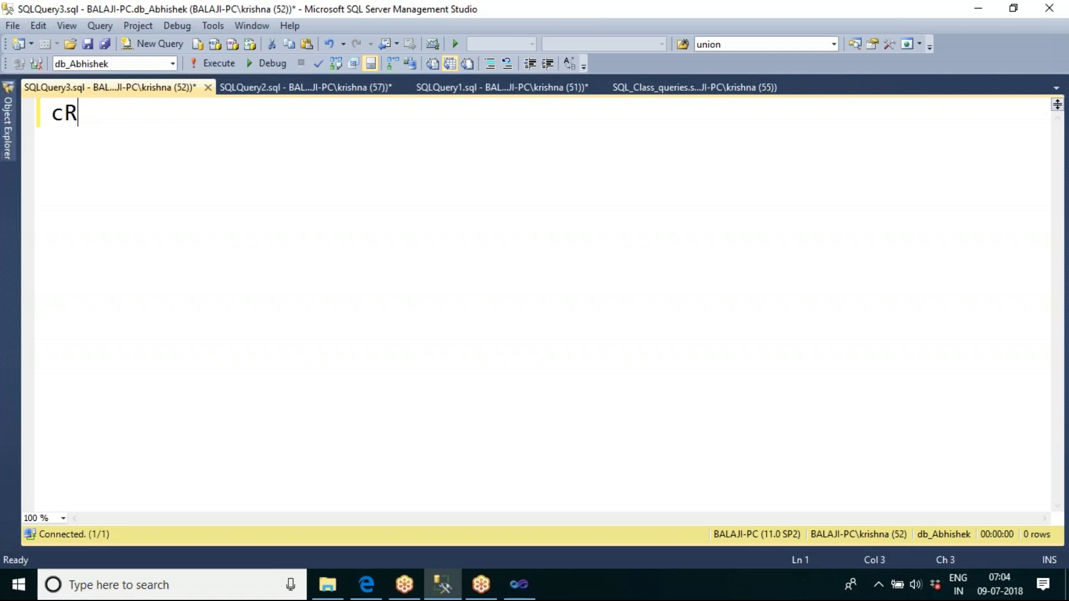
{"action": "key", "text": "BackSpace"}
{"action": "key", "text": "BackSpace"}
{"action": "type", "text": "reat"}
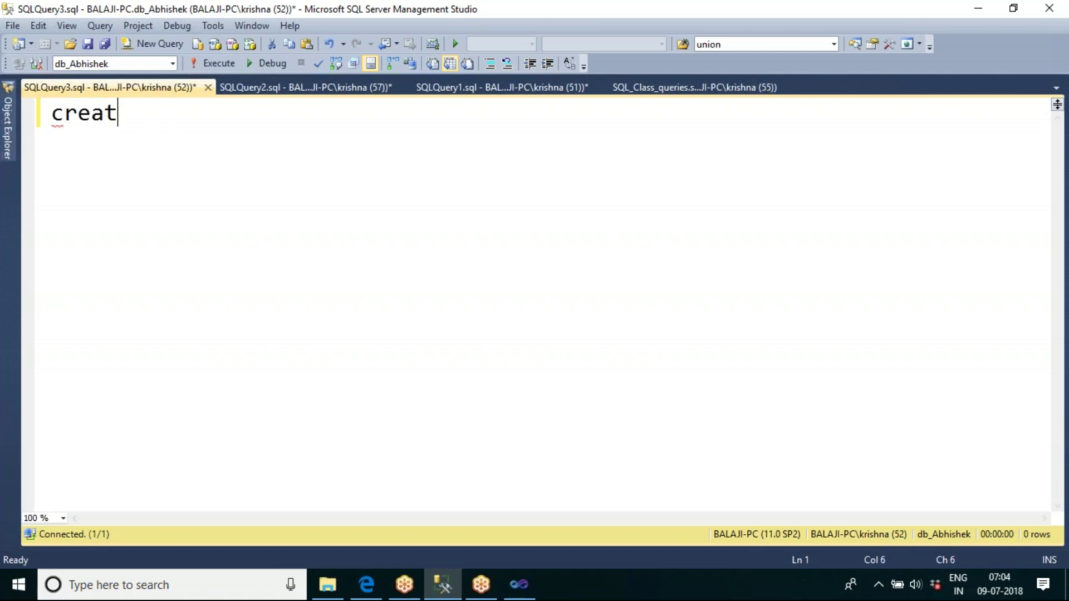
{"action": "type", "text": "e table tbl"}
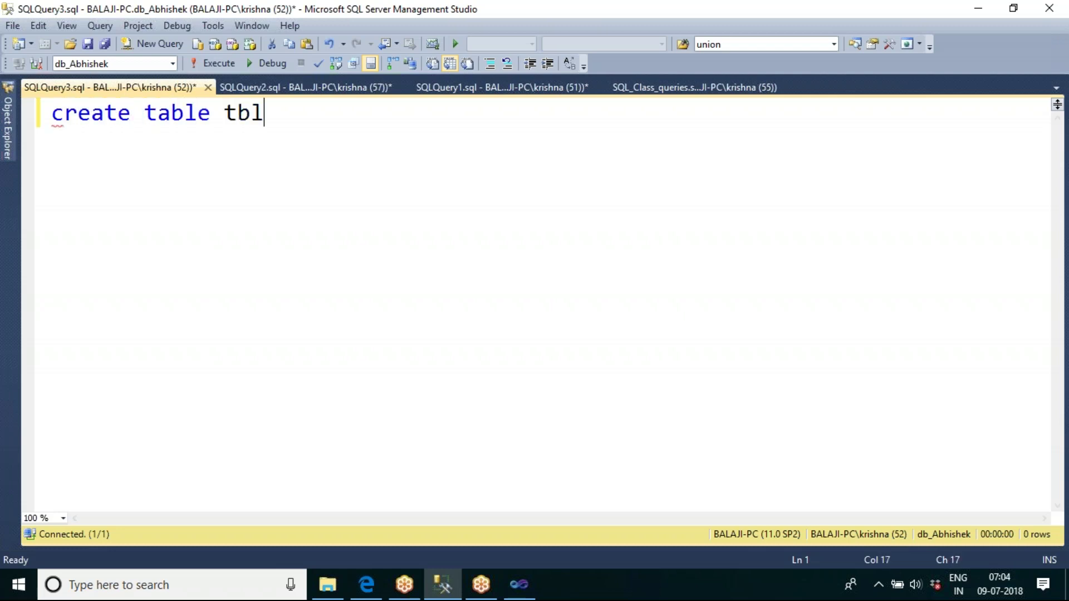
{"action": "type", "text": "_abi_s"}
{"action": "key", "text": "BackSpace"}
{"action": "type", "text": "emp"}
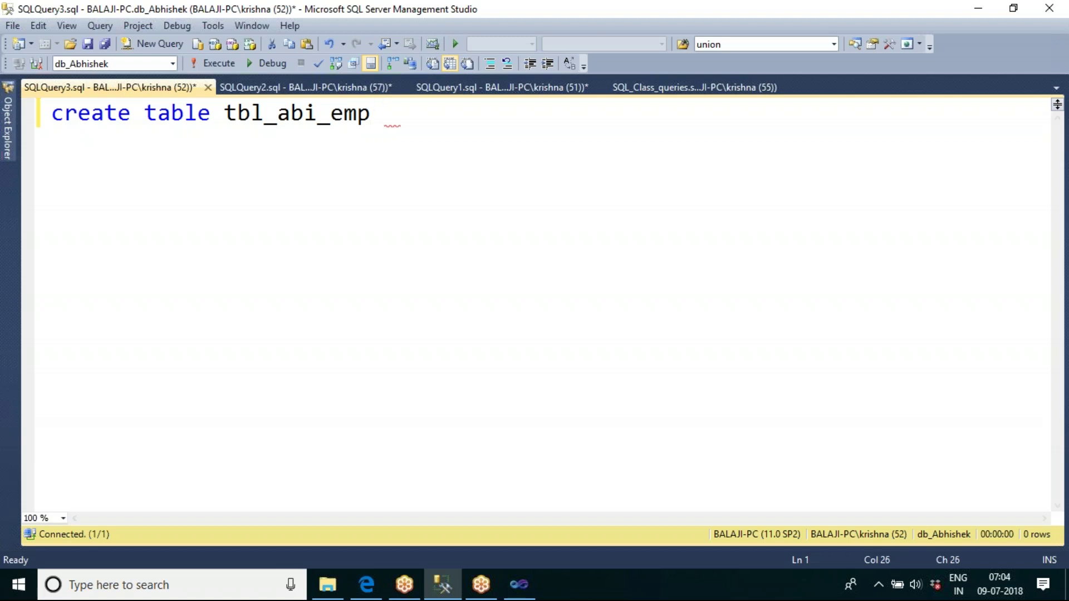
{"action": "type", "text": " ()"}
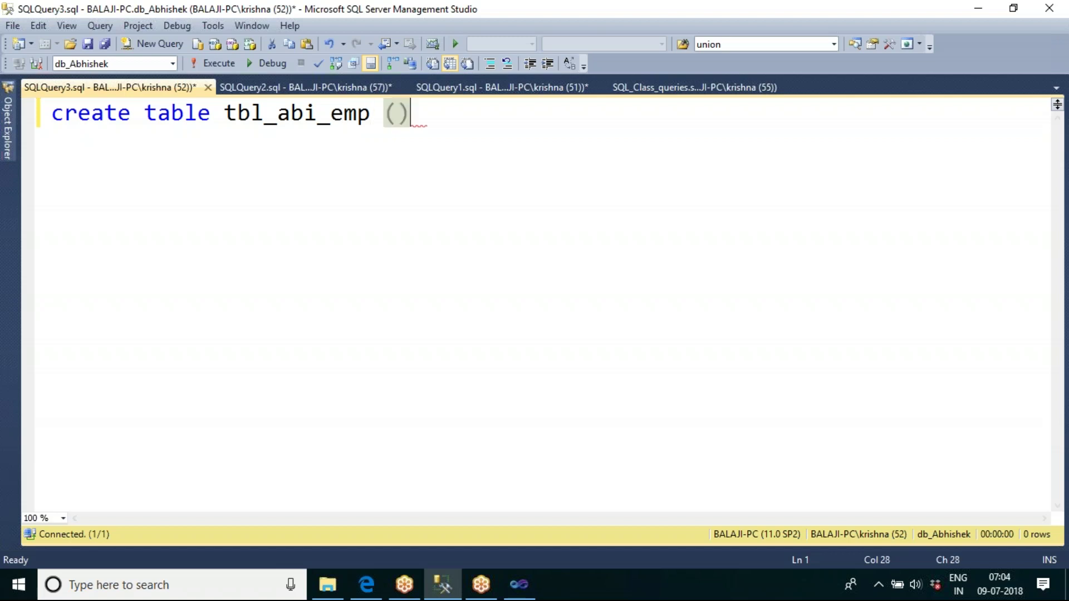
Define the columns of tbl_abi_emp as empid int, ename varchar(20) and age int
{"action": "key", "text": "Left"}
{"action": "type", "text": "empid in"}
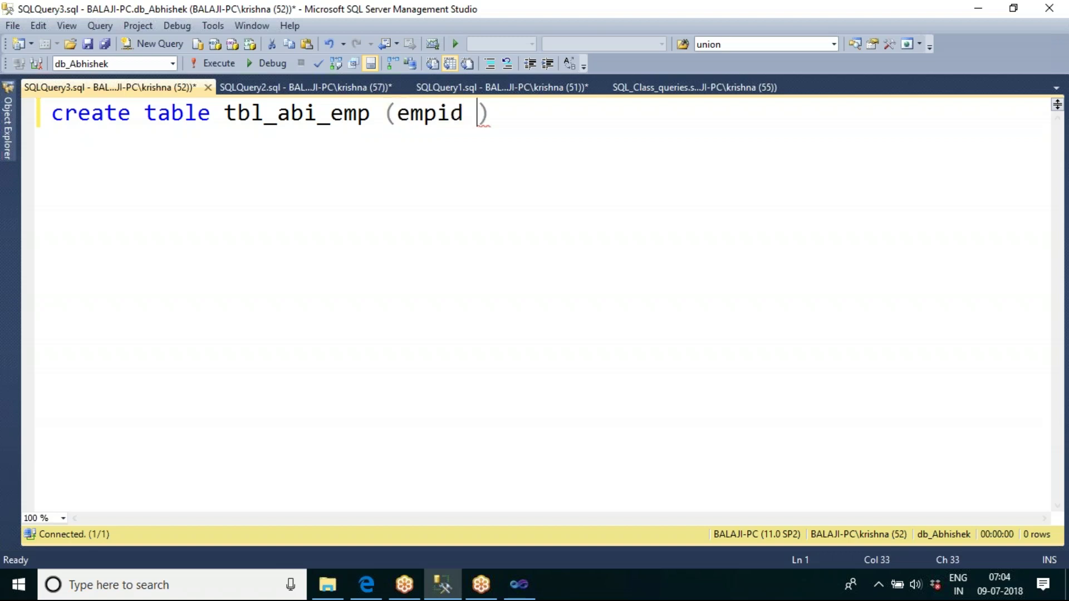
{"action": "type", "text": "t,en"}
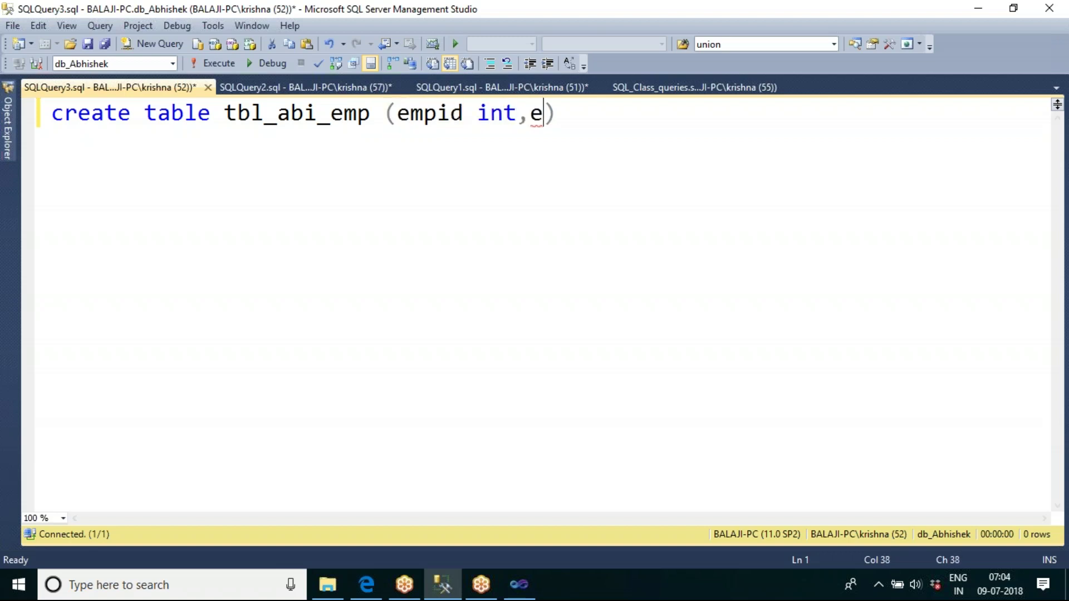
{"action": "key", "text": "BackSpace"}
{"action": "type", "text": "mpna"}
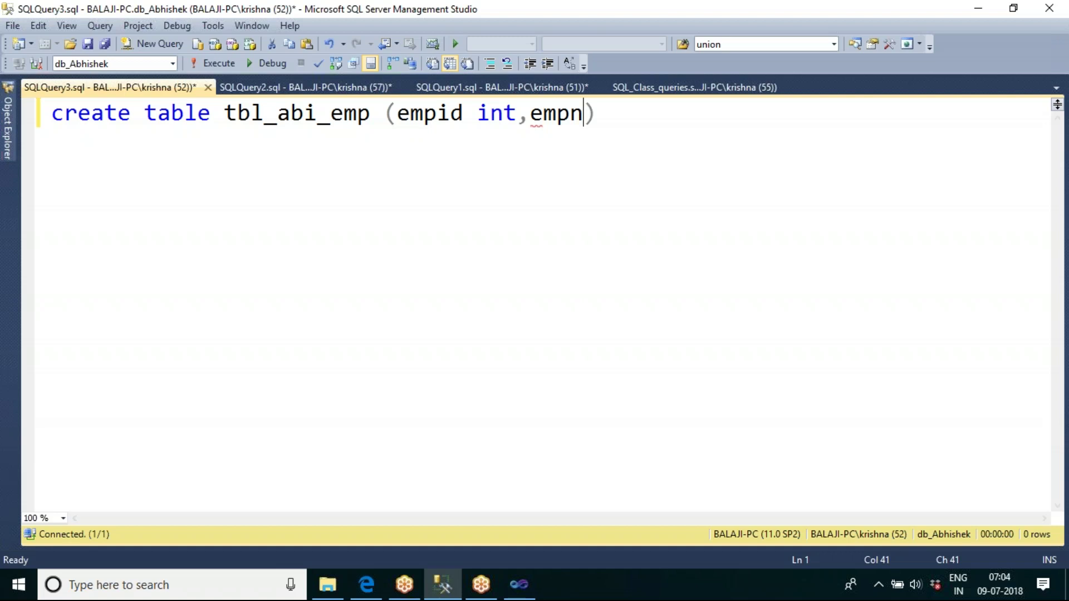
{"action": "key", "text": "BackSpace"}
{"action": "key", "text": "BackSpace"}
{"action": "key", "text": "BackSpace"}
{"action": "key", "text": "BackSpace"}
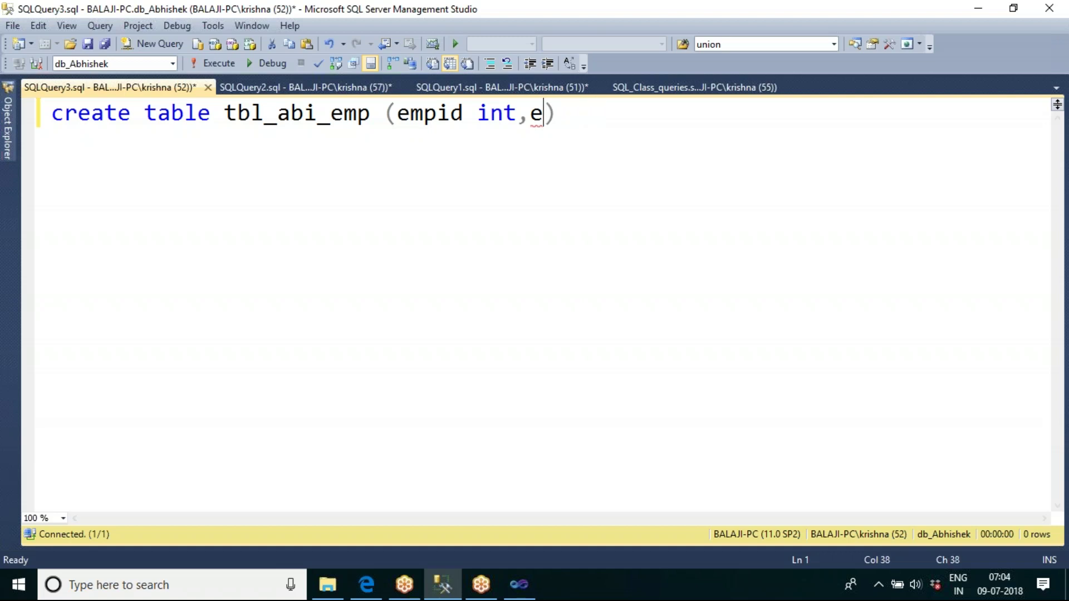
{"action": "type", "text": "name varch"}
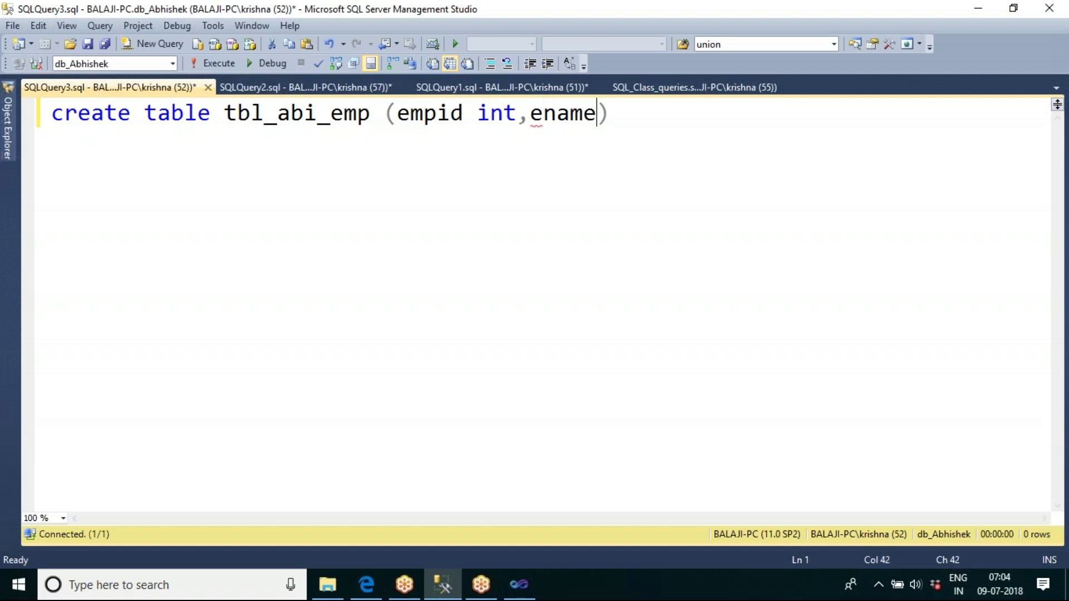
{"action": "type", "text": "ar(20),age int"}
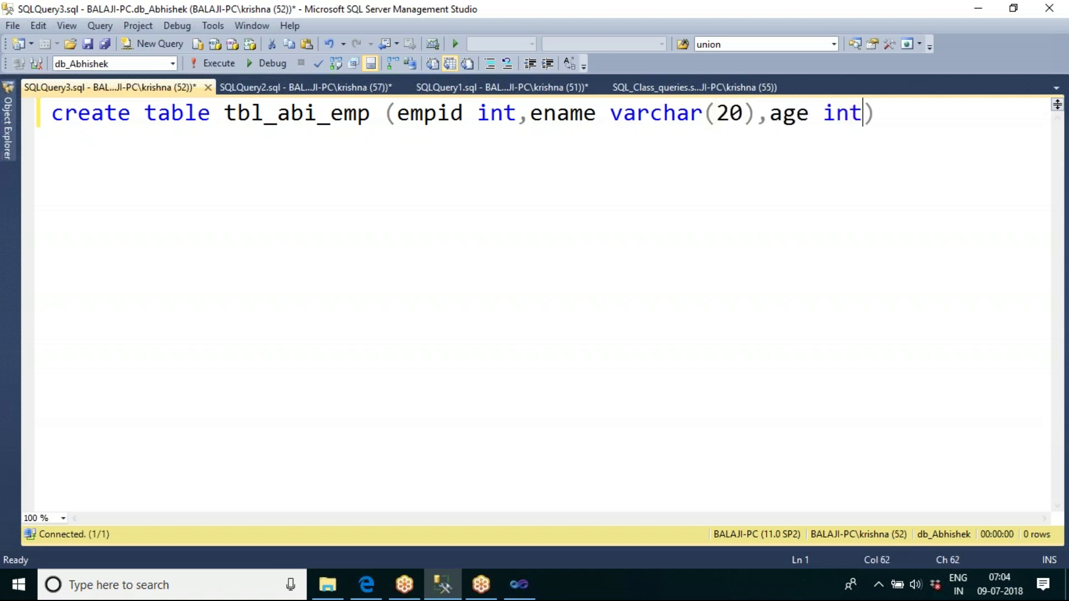
Run the create table statement for tbl_abi_emp, and compare it with the tbl_emp_sample3 query
{"action": "key", "text": "F5"}
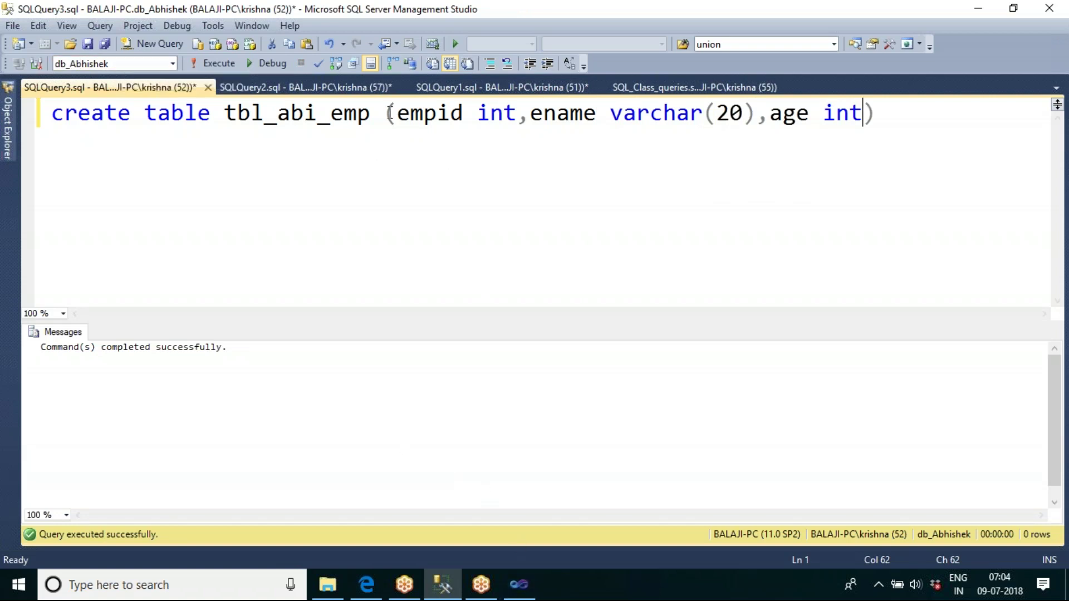
{"action": "left_click", "coordinate": [322, 87]}
{"action": "left_click", "coordinate": [329, 167]}
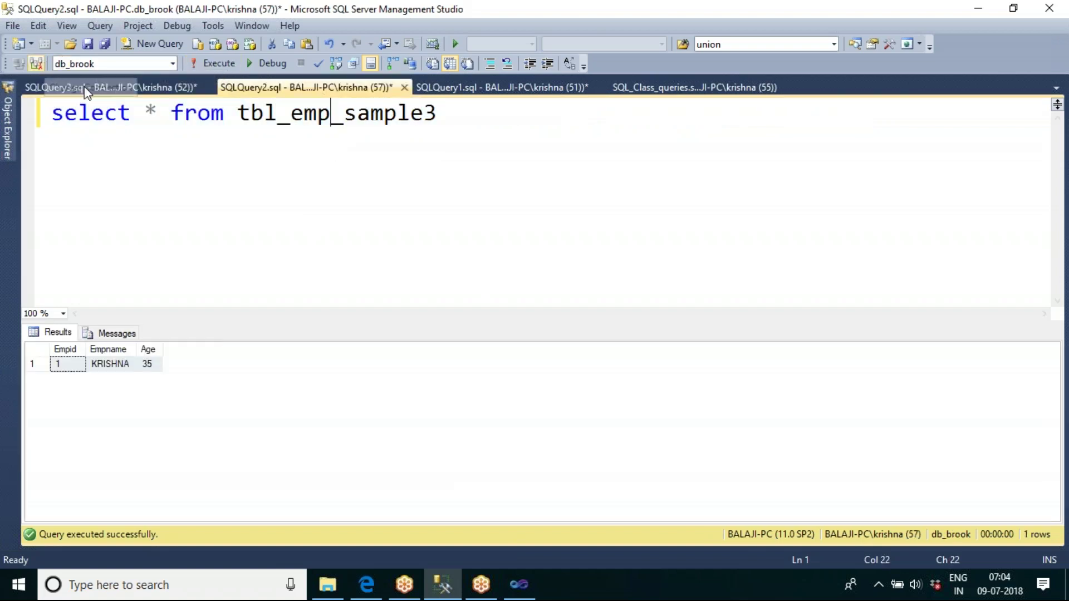
{"action": "left_click", "coordinate": [108, 89]}
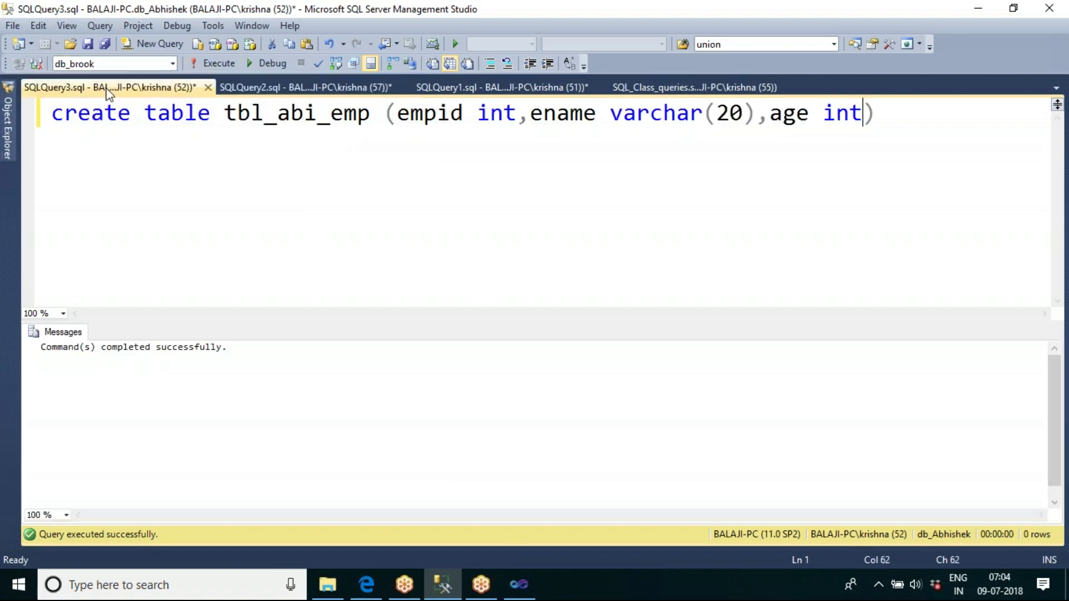
Add the query select * from tbl_abi_emp below the create statement and run only that query
{"action": "double_click", "coordinate": [298, 117]}
{"action": "left_click", "coordinate": [889, 111]}
{"action": "key", "text": "Return"}
{"action": "key", "text": "Return"}
{"action": "type", "text": "se"}
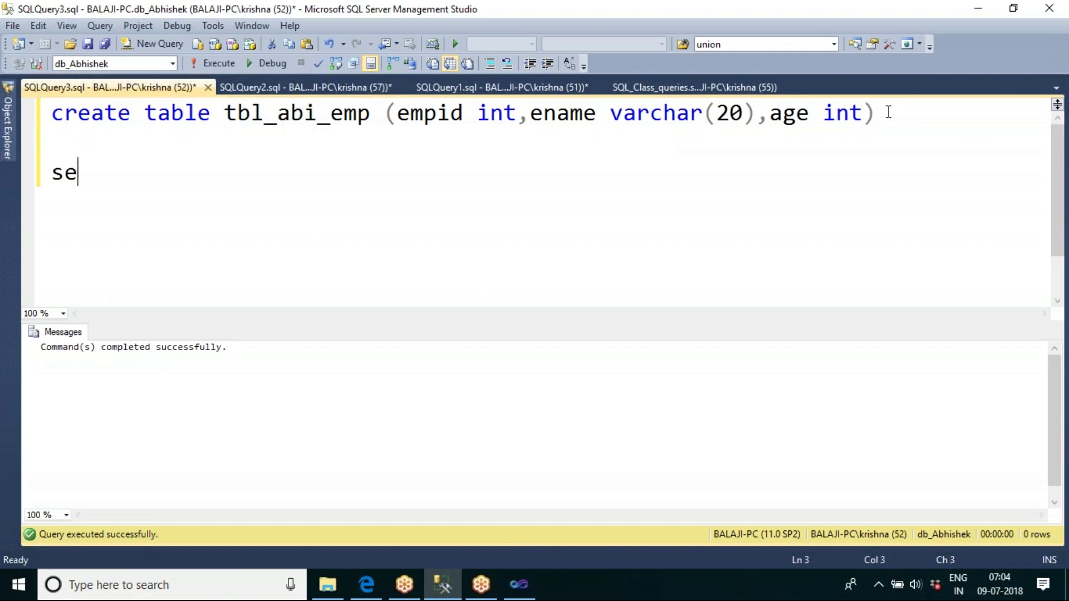
{"action": "type", "text": "lect * from tbl"}
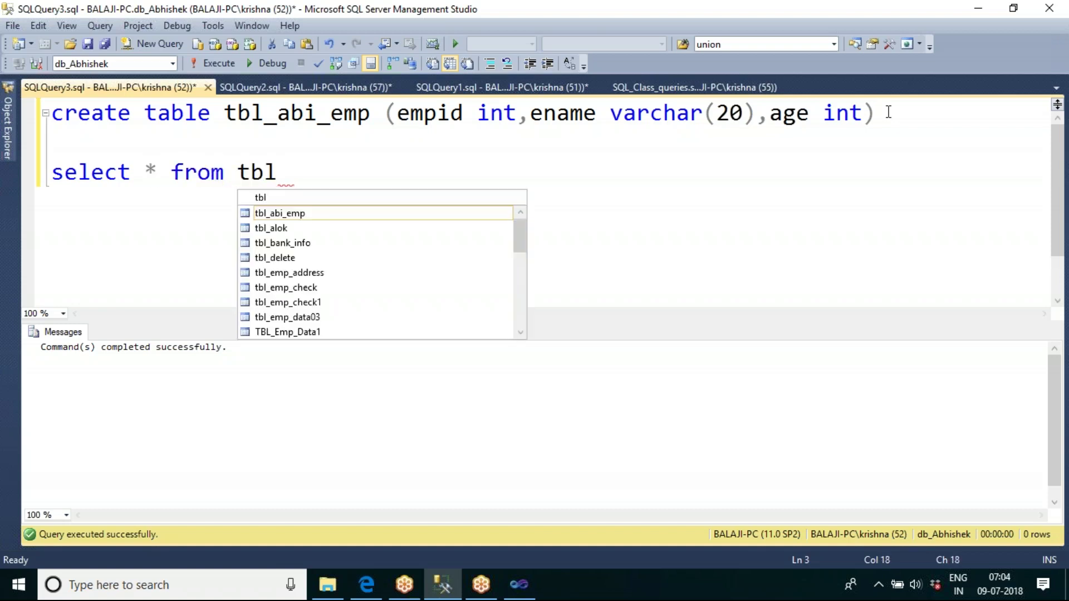
{"action": "type", "text": "_a"}
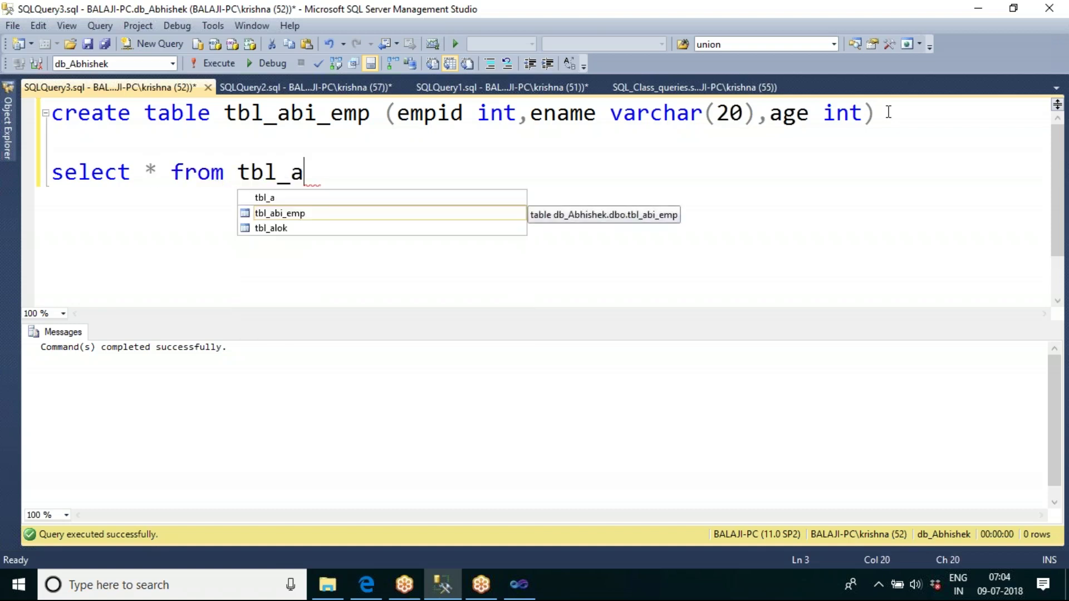
{"action": "key", "text": "Tab"}
{"action": "key", "text": "shift+Home"}
{"action": "key", "text": "F5"}
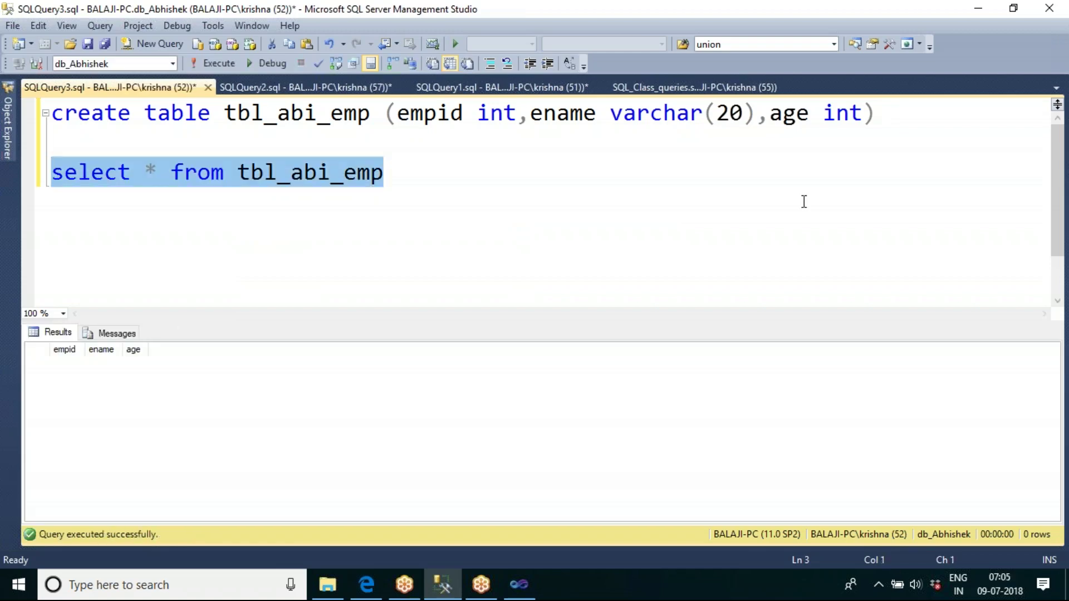
Switch to Visual Studio and add a result set entry to the Read the table data task
{"action": "left_click", "coordinate": [520, 590]}
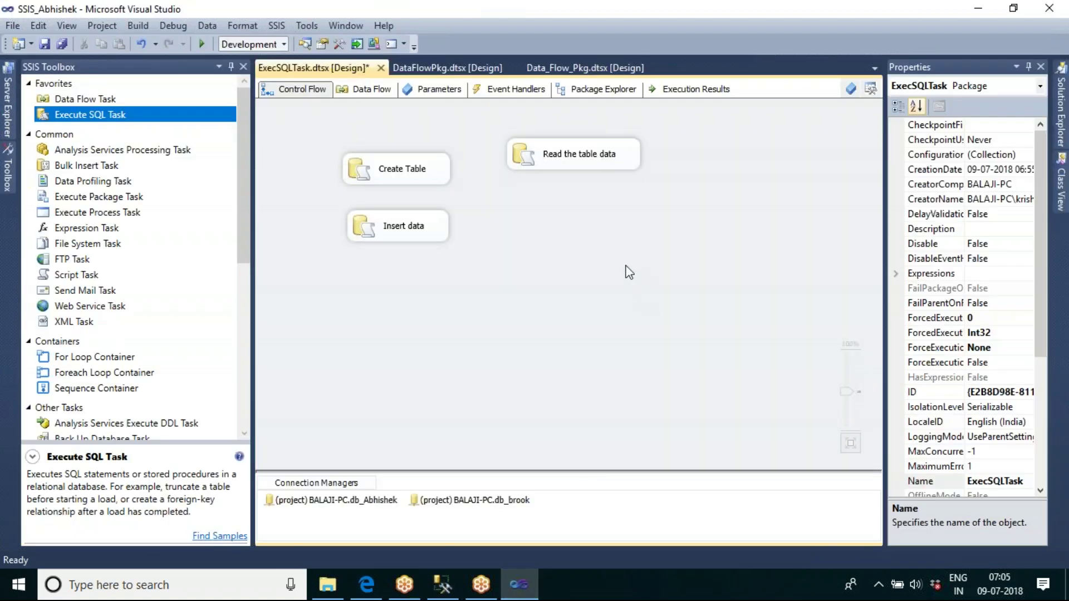
{"action": "double_click", "coordinate": [619, 162]}
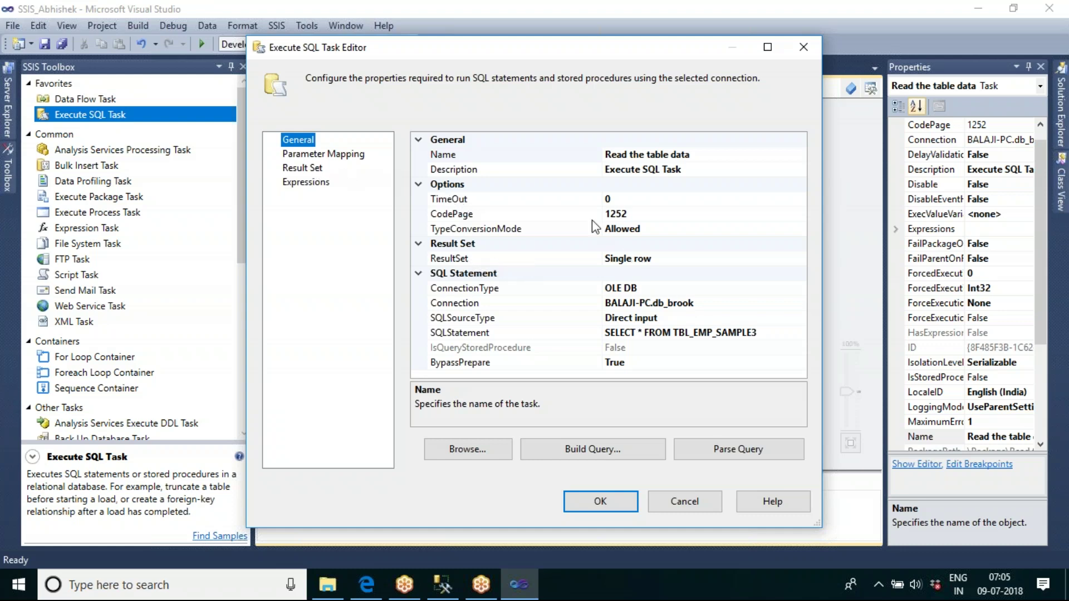
{"action": "left_click", "coordinate": [311, 168]}
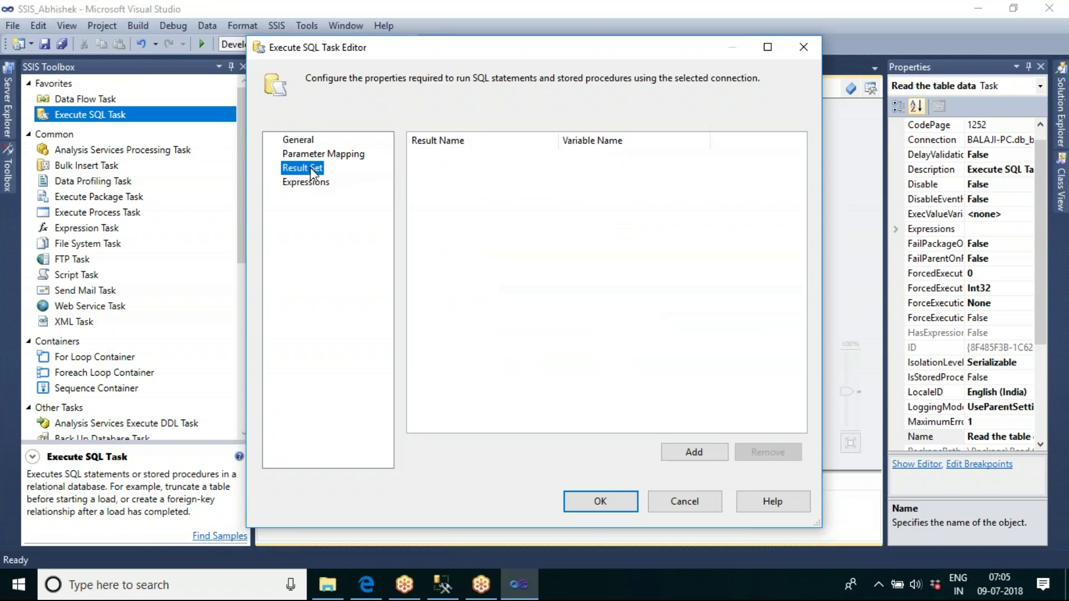
{"action": "left_click", "coordinate": [694, 452]}
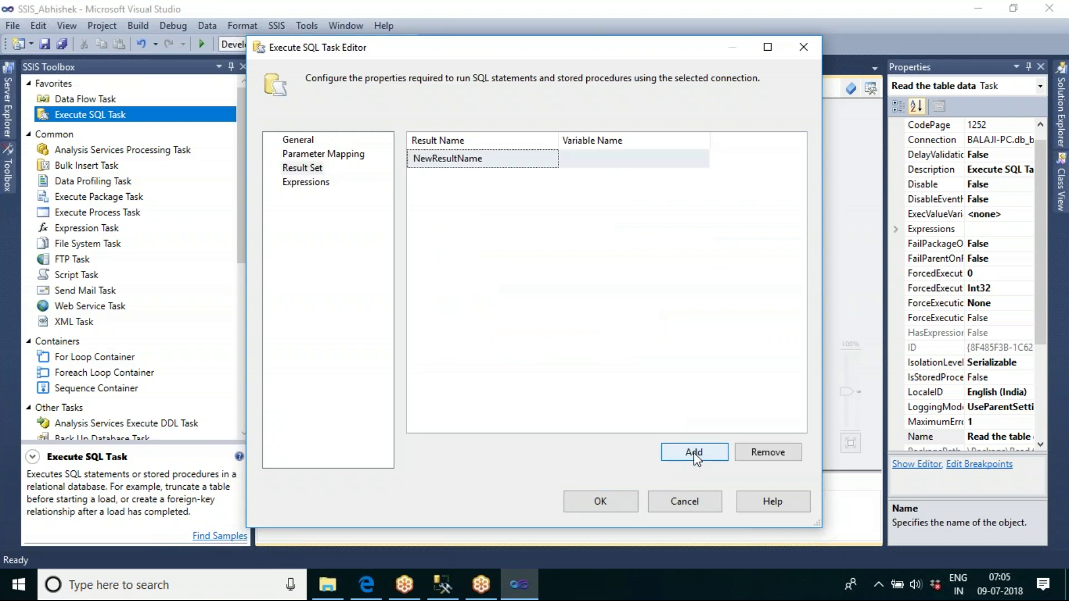
Check the column names of tbl_emp_sample3 in Management Studio and name the new result EmpId
{"action": "double_click", "coordinate": [489, 163]}
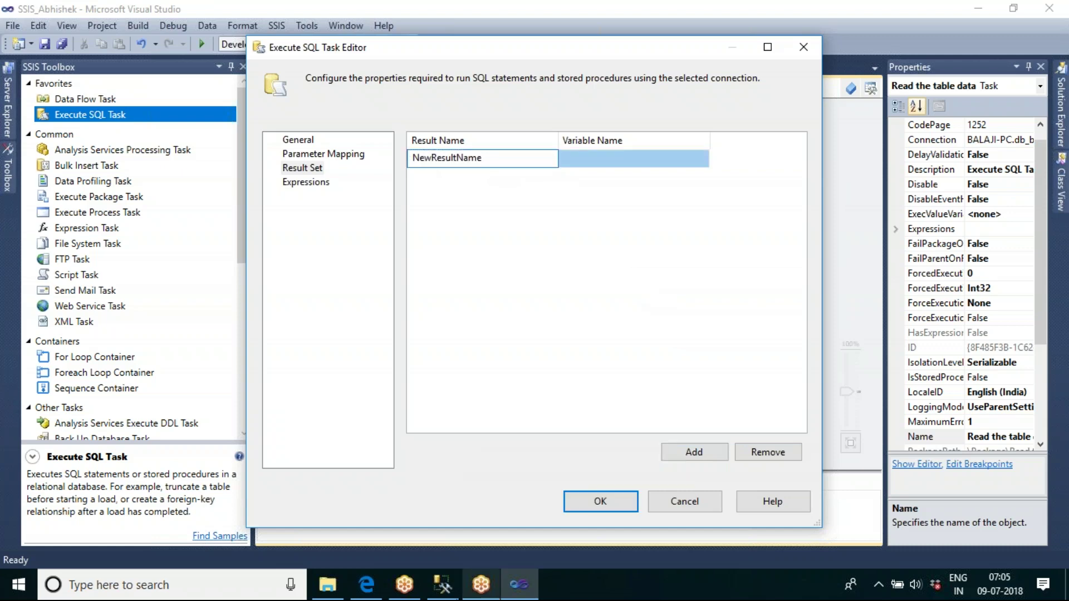
{"action": "left_click", "coordinate": [443, 585]}
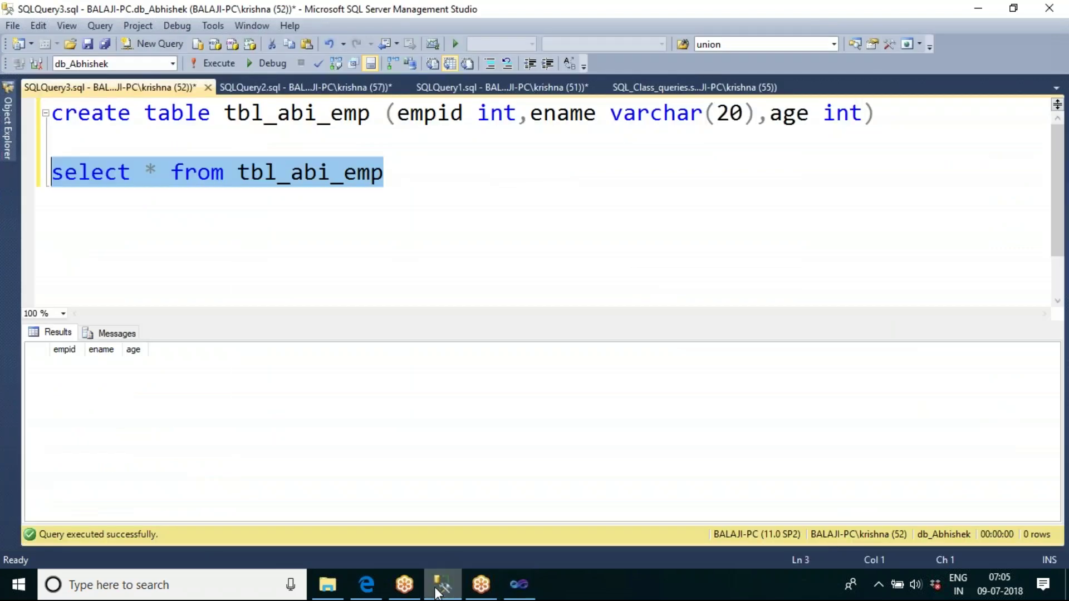
{"action": "left_click", "coordinate": [334, 88]}
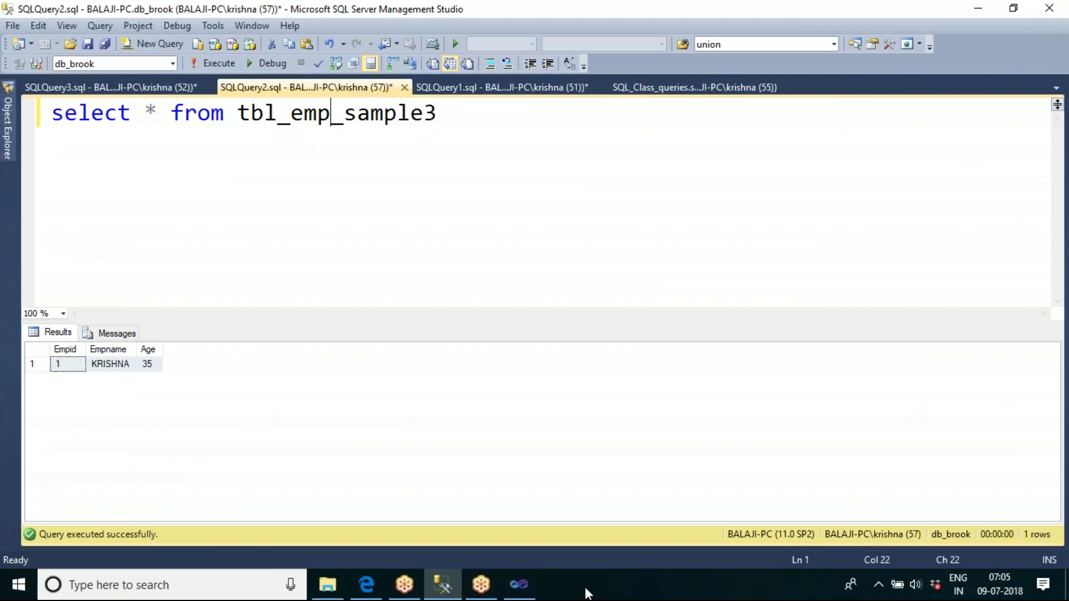
{"action": "left_click", "coordinate": [519, 584]}
{"action": "left_click", "coordinate": [497, 159]}
{"action": "left_click", "coordinate": [495, 159]}
{"action": "left_click_drag", "start_coordinate": [494, 158], "coordinate": [411, 158]}
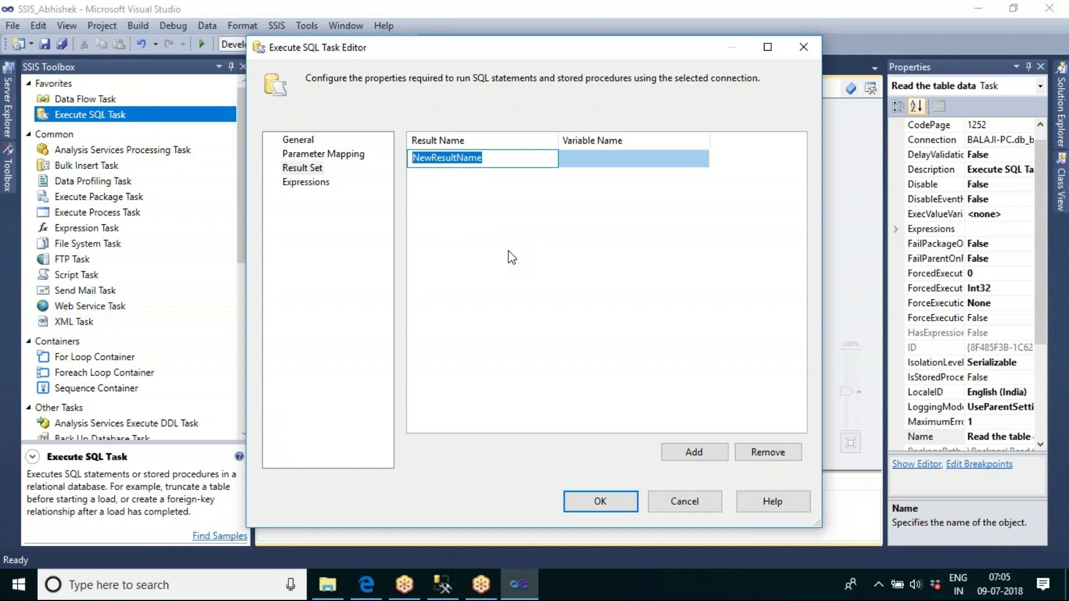
{"action": "type", "text": "EmpId"}
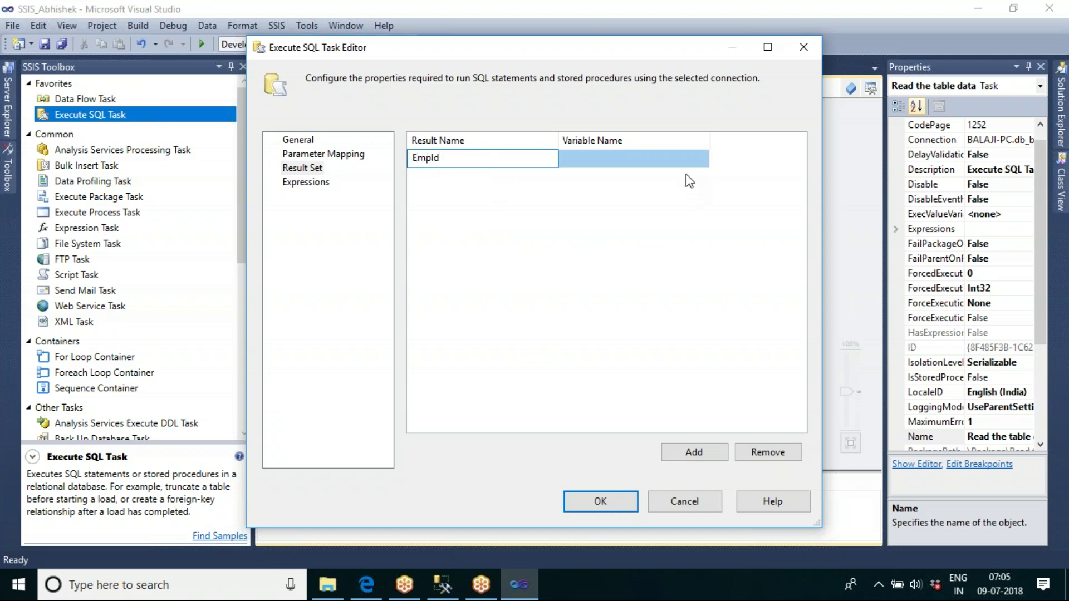
Start a new variable for the EmpId result in the ExecSQLTask container and name it V_EmpID
{"action": "left_click", "coordinate": [695, 161]}
{"action": "left_click", "coordinate": [703, 160]}
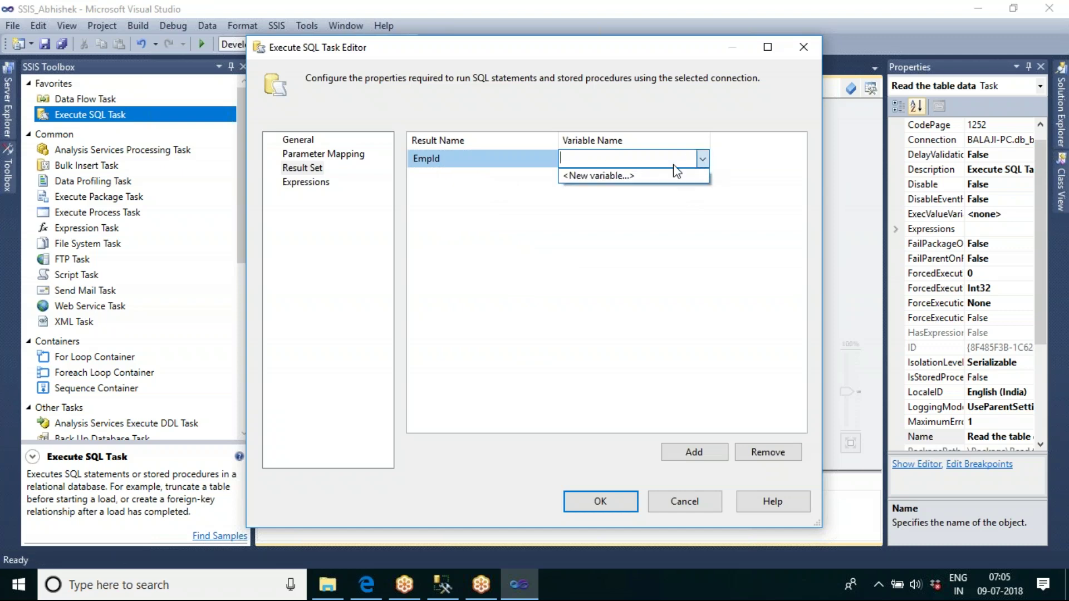
{"action": "left_click", "coordinate": [618, 181]}
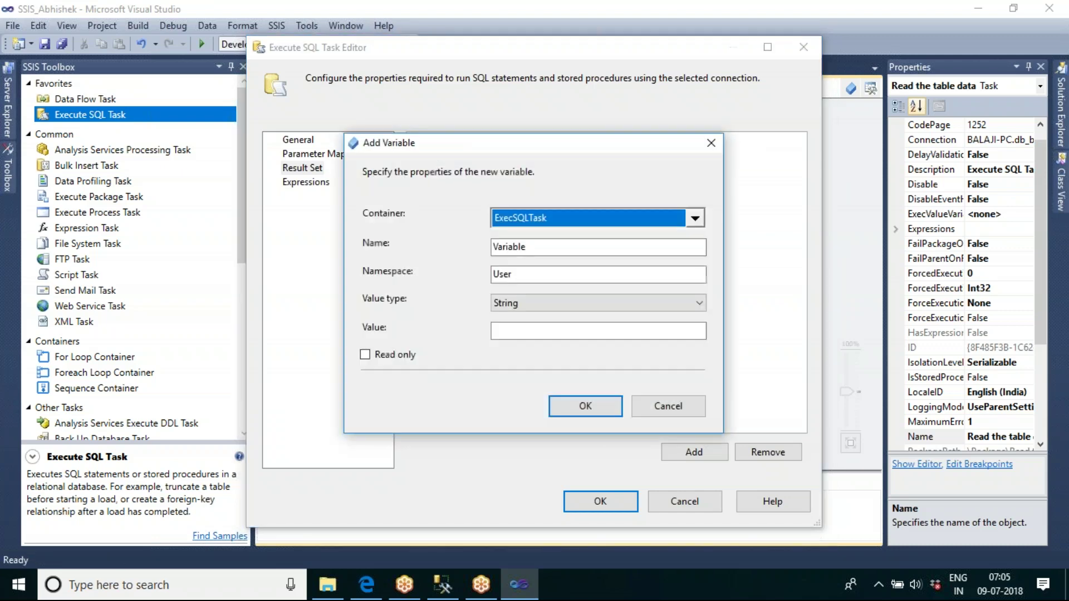
{"action": "left_click", "coordinate": [564, 247]}
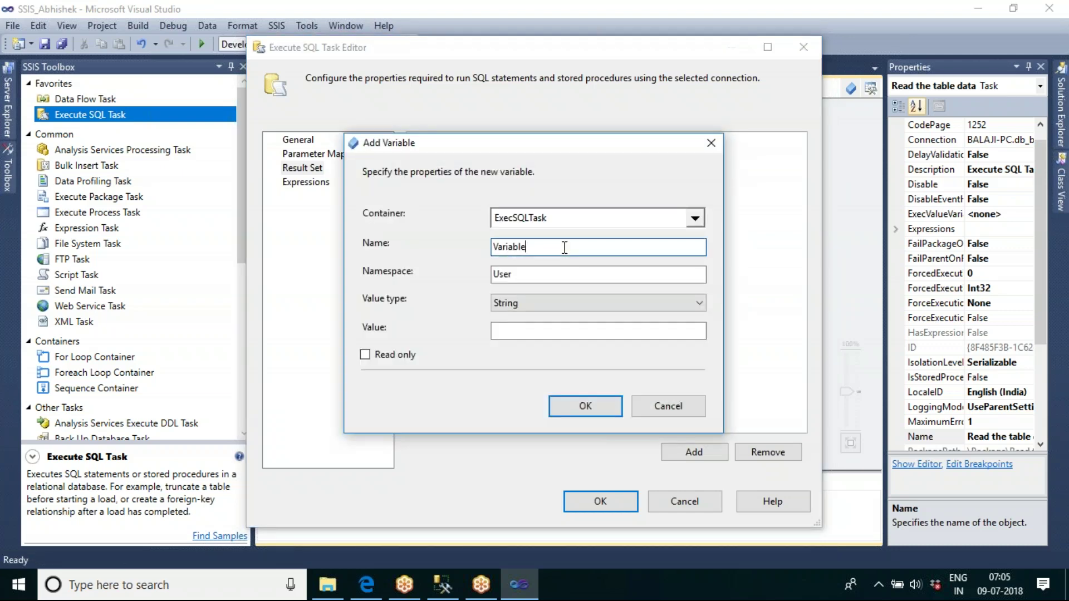
{"action": "key", "text": "BackSpace"}
{"action": "key", "text": "BackSpace"}
{"action": "key", "text": "BackSpace"}
{"action": "type", "text": "_EmpID"}
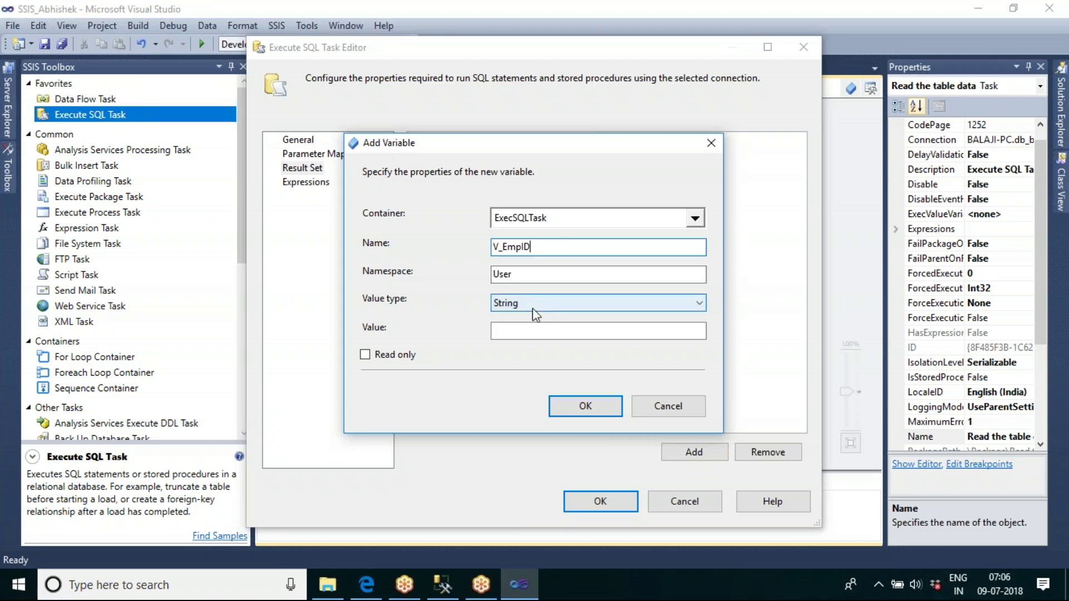
Give the V_EmpID variable the value type Int32 and the value 0, and accept it
{"action": "left_click", "coordinate": [533, 309]}
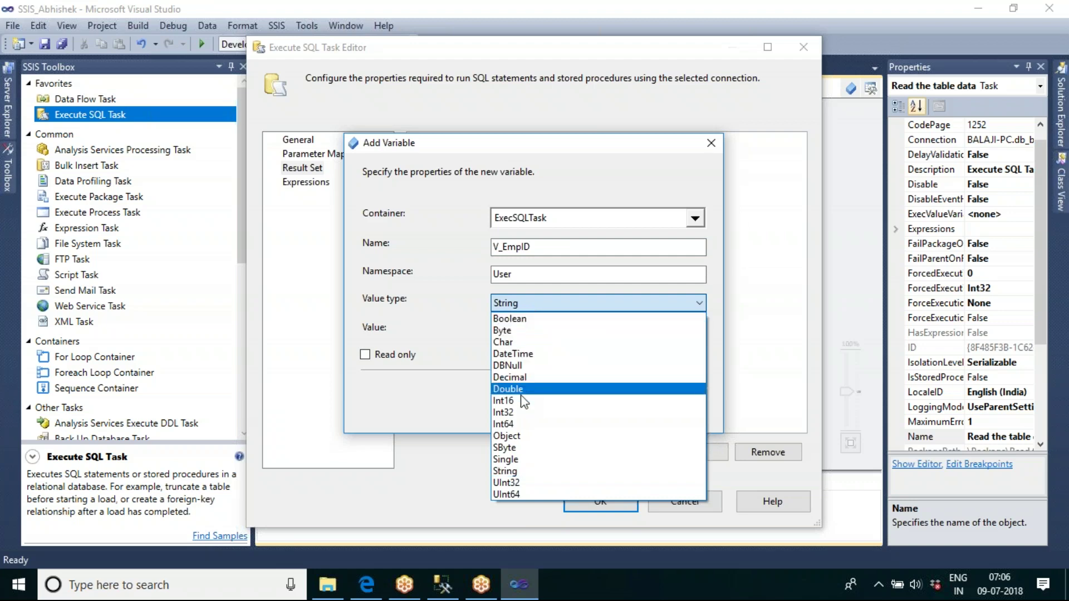
{"action": "left_click", "coordinate": [504, 412]}
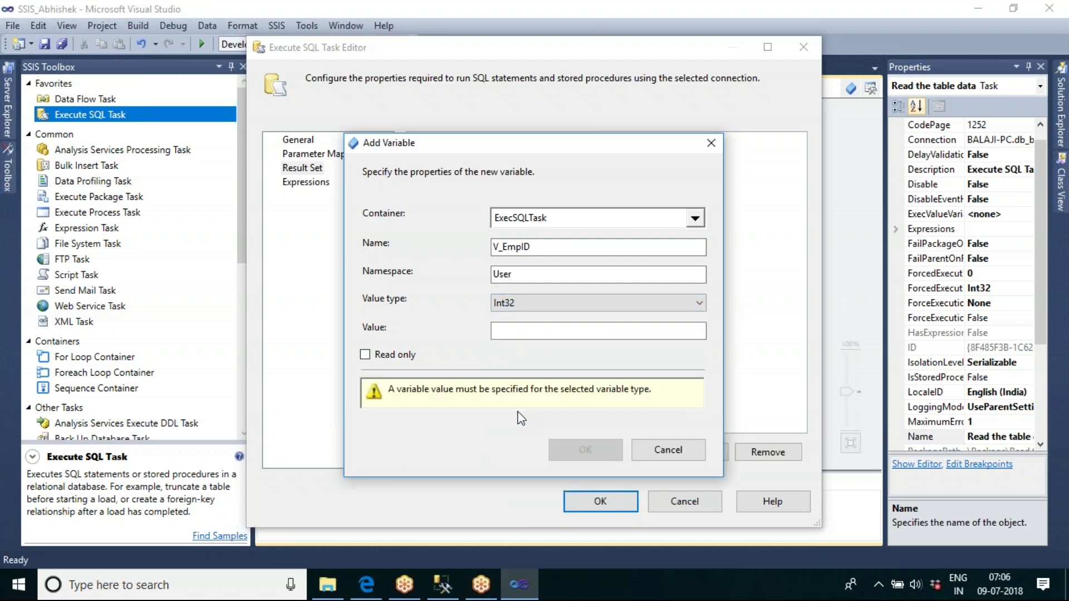
{"action": "left_click", "coordinate": [521, 332]}
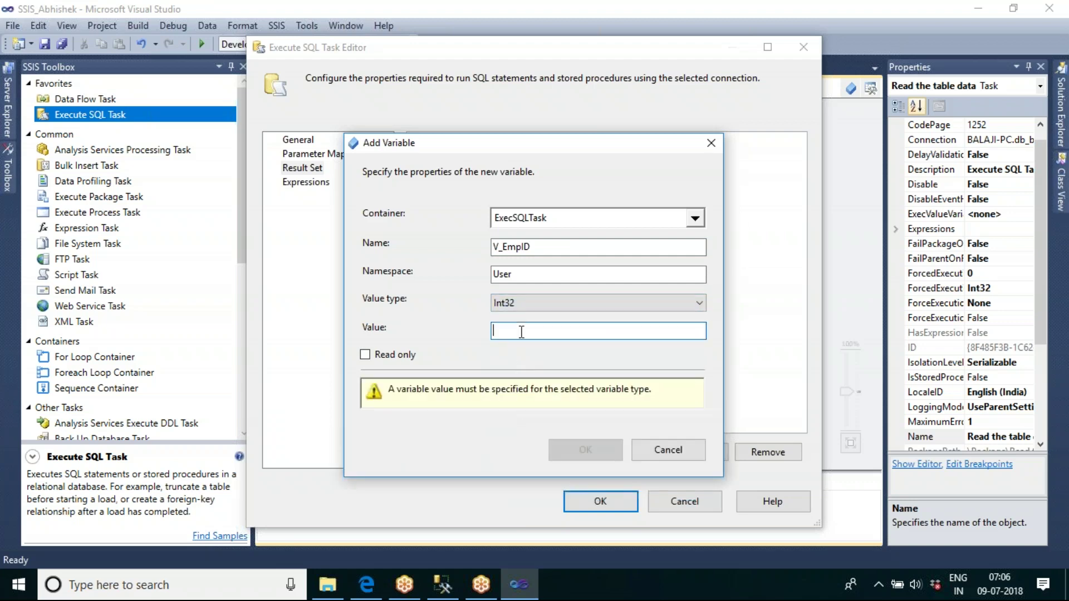
{"action": "type", "text": "0"}
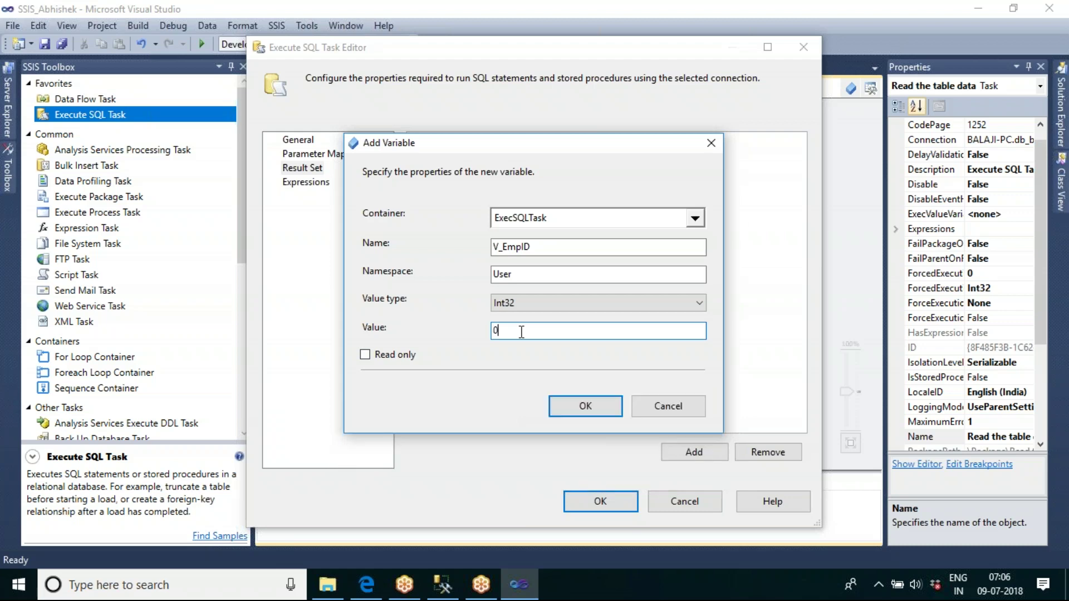
{"action": "left_click", "coordinate": [567, 411]}
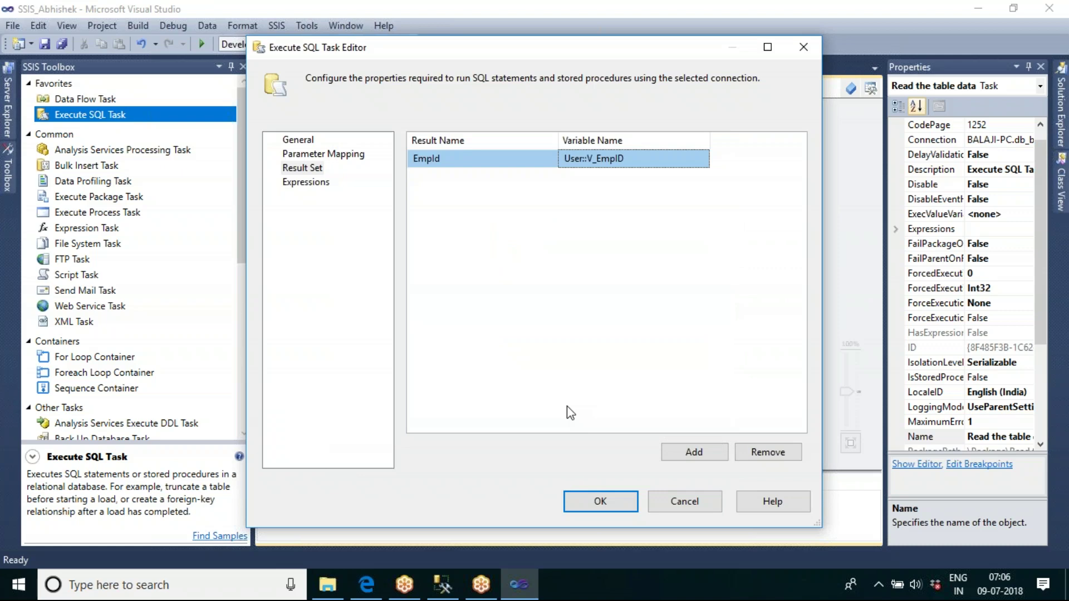
Correct the first result name to Empid and check it against the column header in the tbl_emp_sample3 query results
{"action": "left_click", "coordinate": [444, 587]}
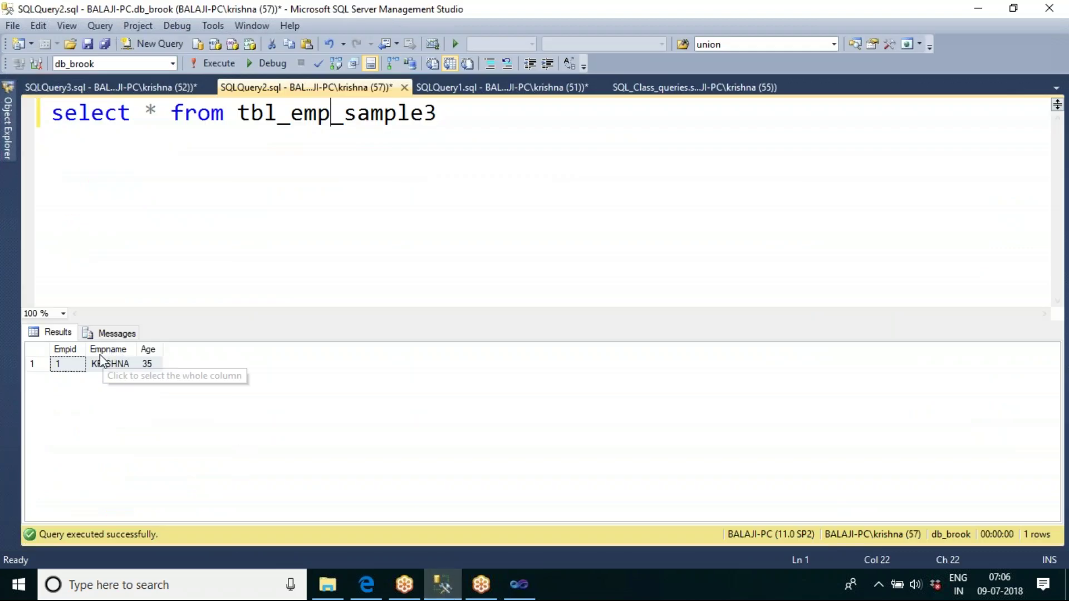
{"action": "left_click", "coordinate": [519, 584]}
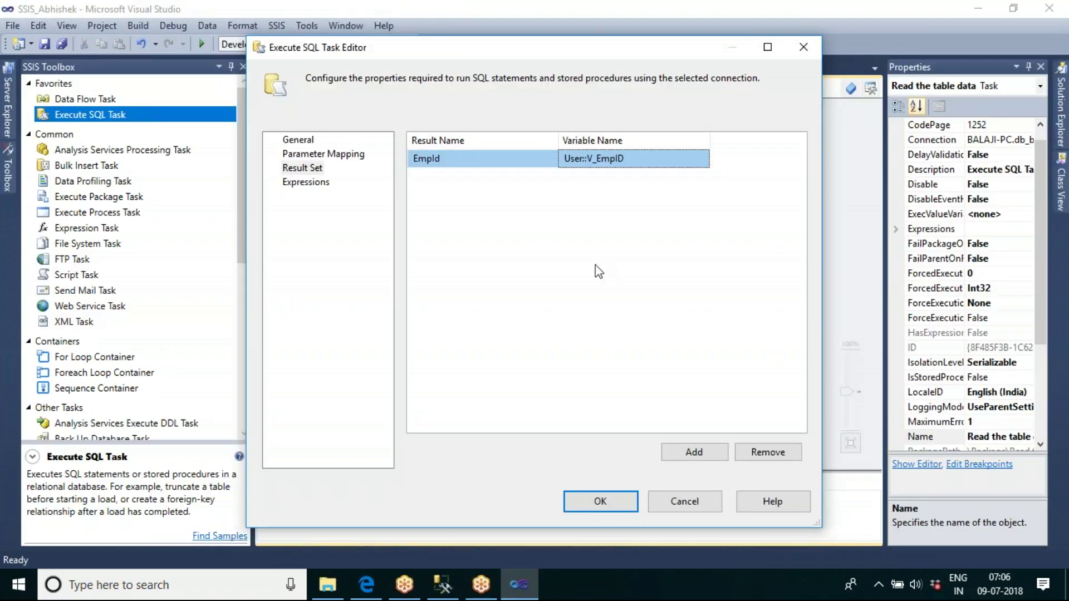
{"action": "left_click", "coordinate": [435, 163]}
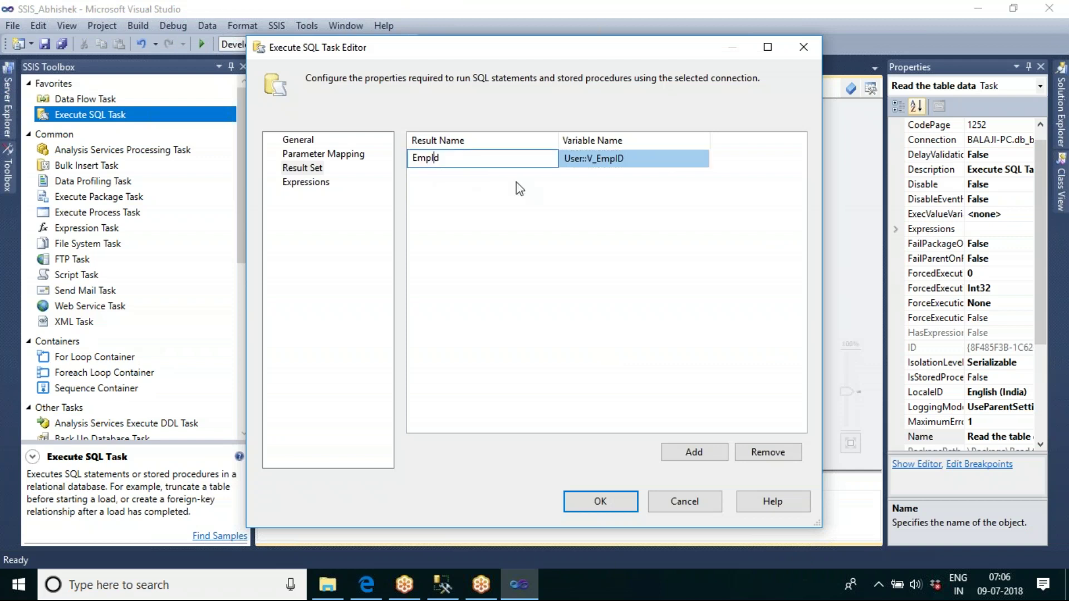
{"action": "type", "text": "i"}
{"action": "left_click", "coordinate": [443, 584]}
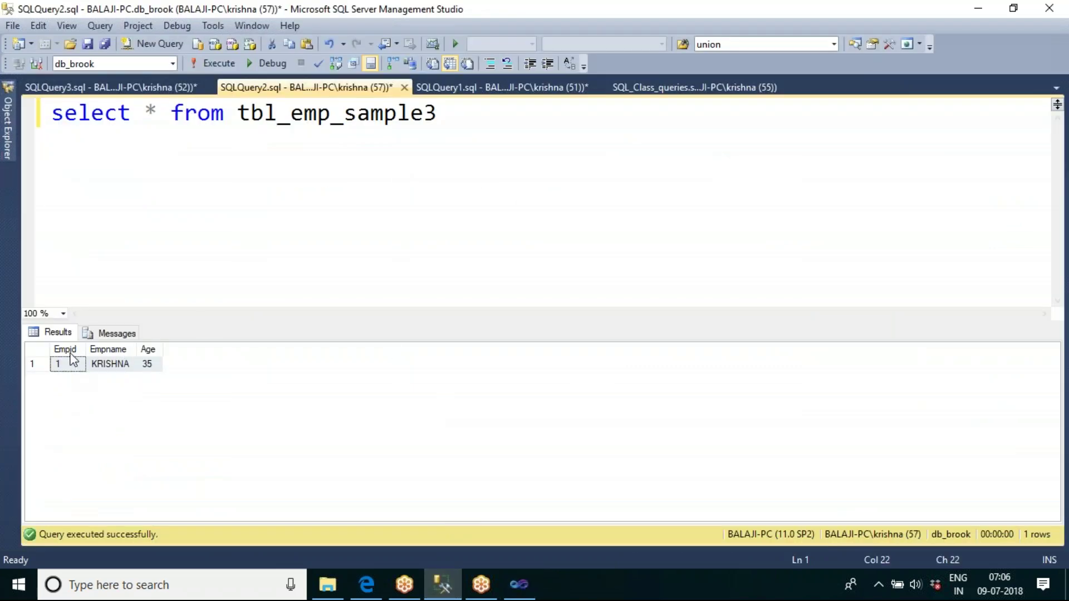
{"action": "left_click", "coordinate": [520, 580]}
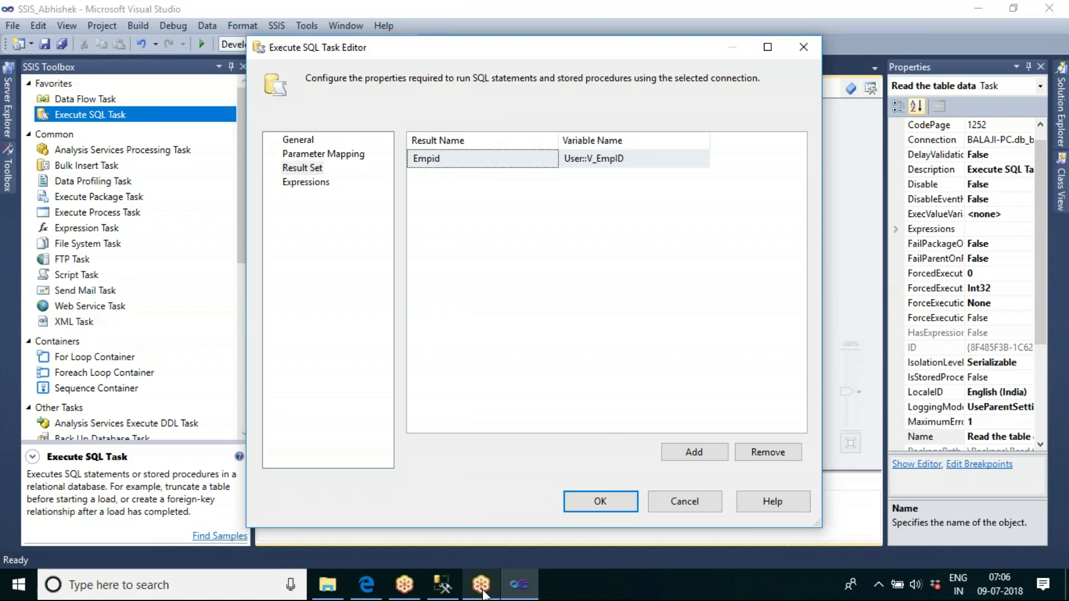
Recheck the tbl_emp_sample3 columns and add a second result set entry named Empname
{"action": "left_click", "coordinate": [441, 586]}
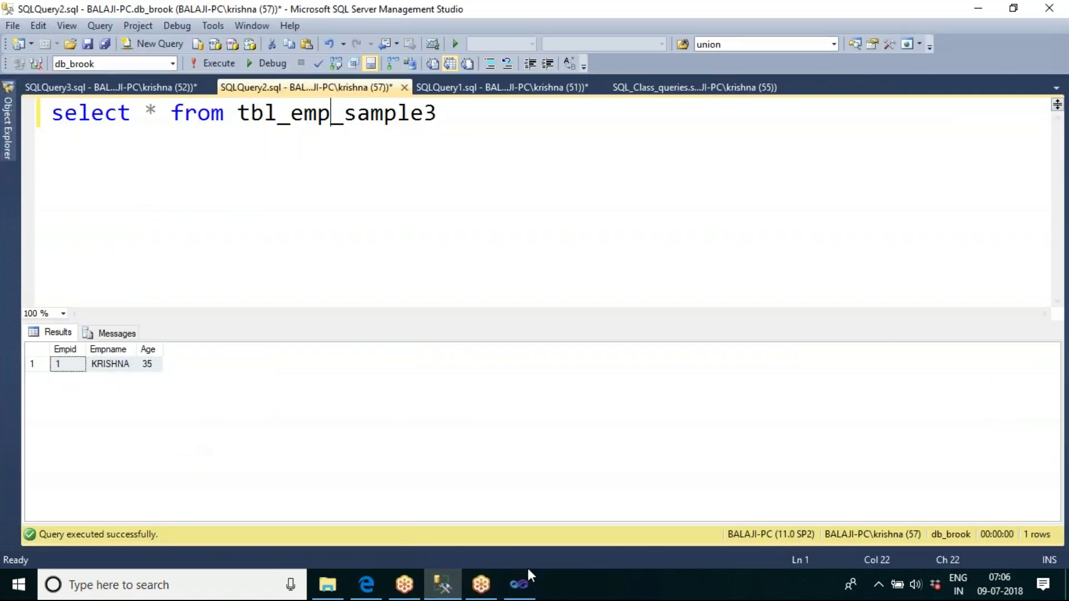
{"action": "left_click", "coordinate": [518, 586]}
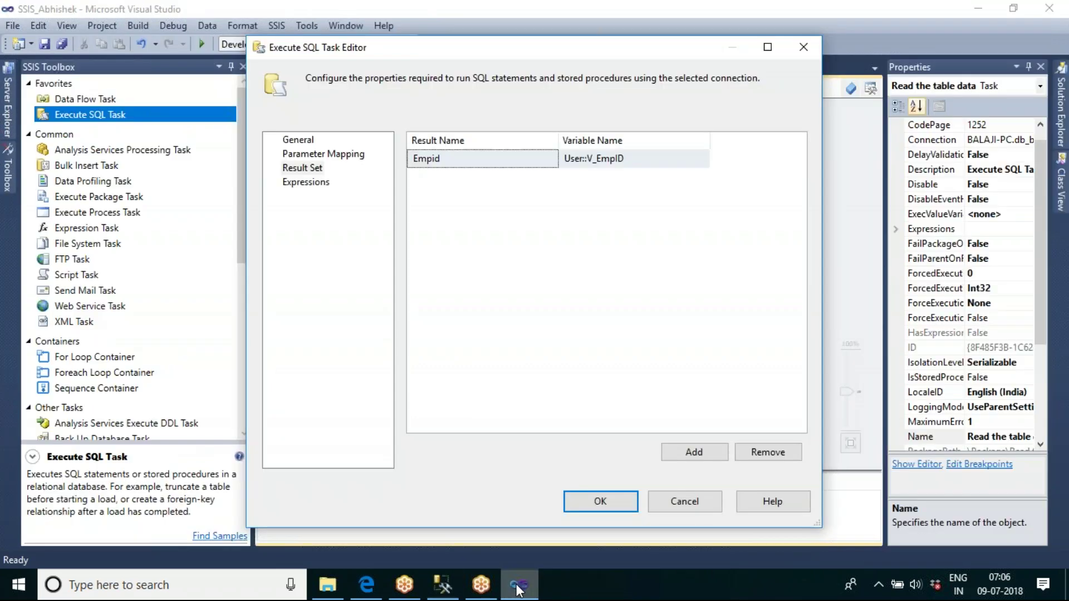
{"action": "left_click", "coordinate": [706, 458]}
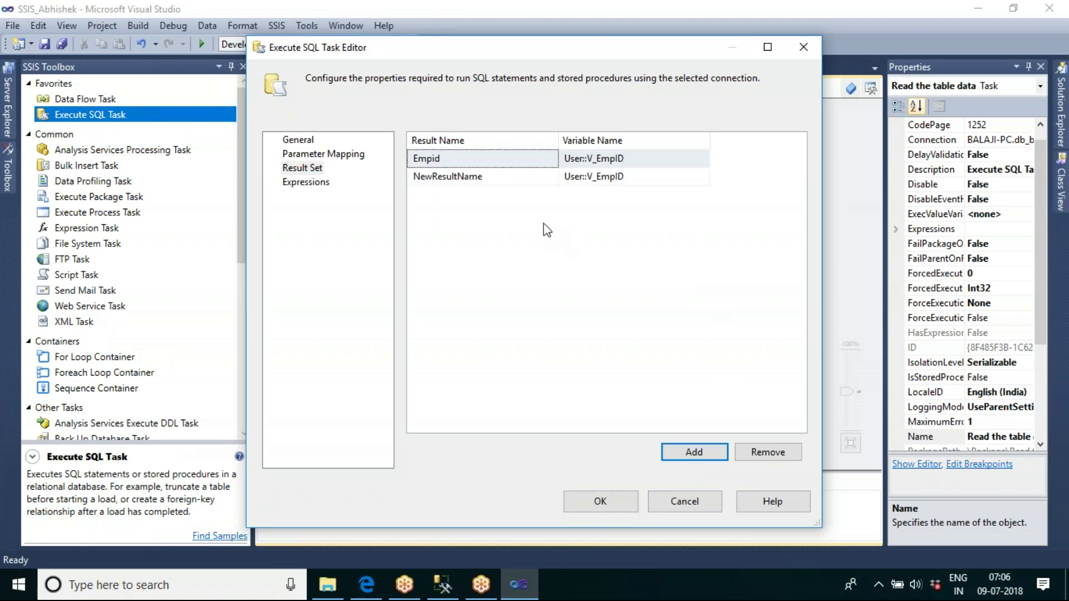
{"action": "left_click", "coordinate": [491, 178]}
{"action": "left_click_drag", "start_coordinate": [494, 177], "coordinate": [449, 178]}
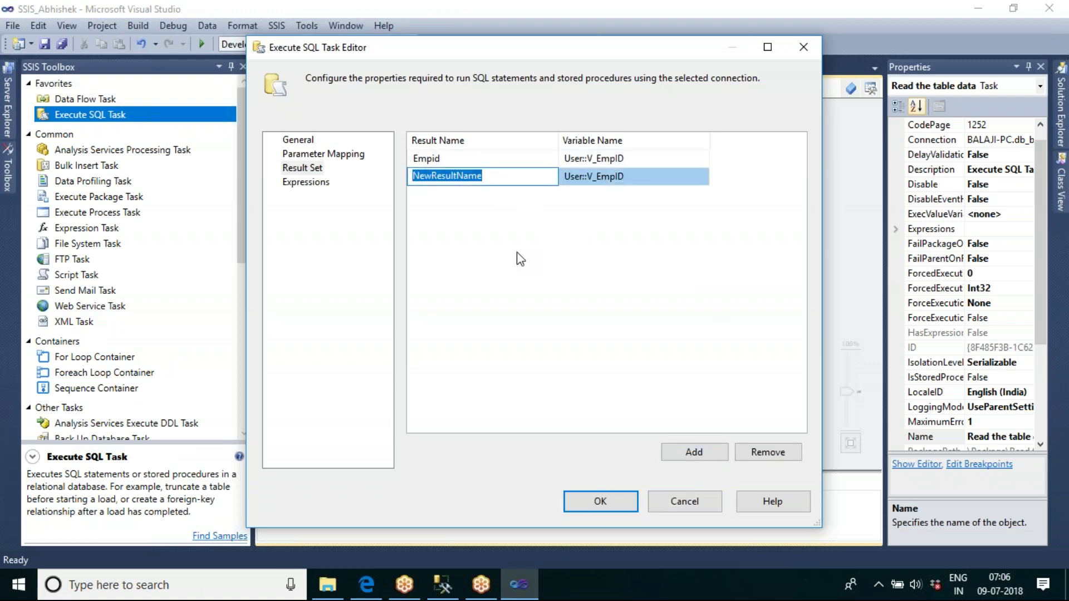
{"action": "type", "text": "Empname"}
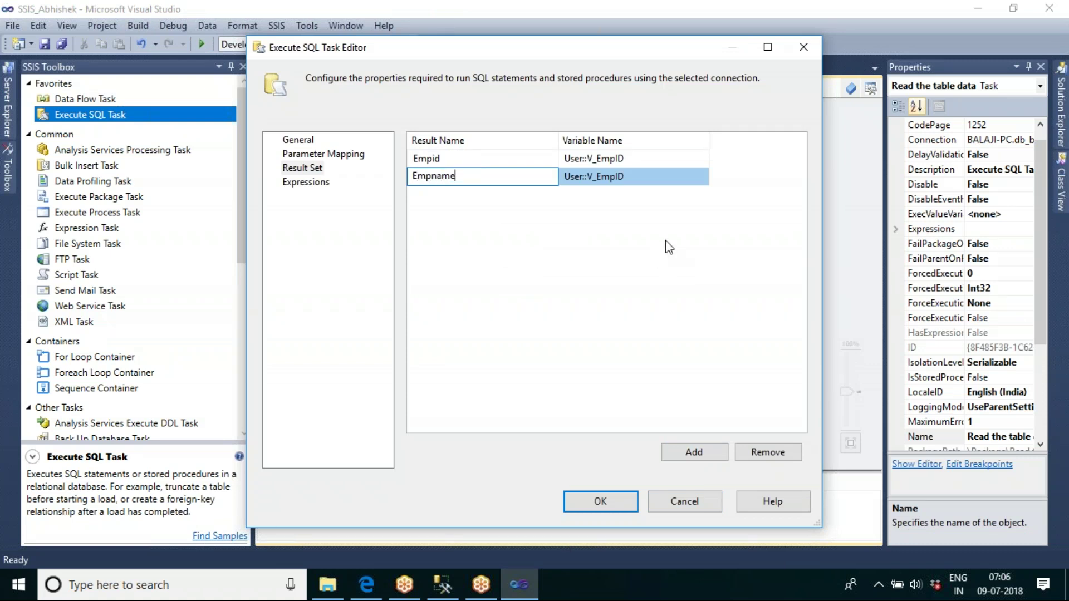
Map the Empname result to a new String variable named V_EmpName in the ExecSQLTask container
{"action": "left_click", "coordinate": [658, 177]}
{"action": "left_click", "coordinate": [703, 177]}
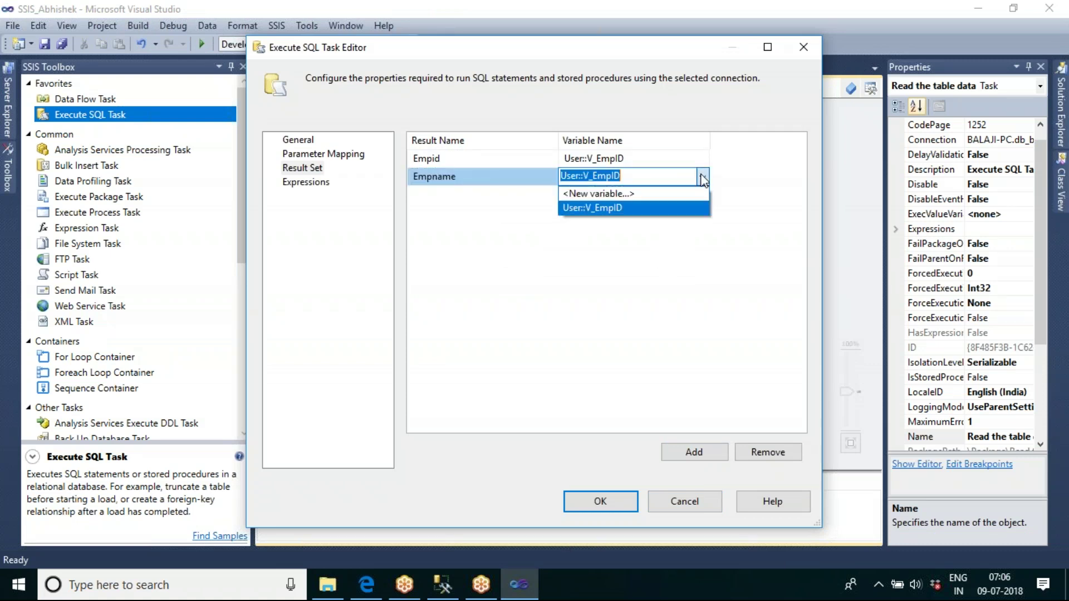
{"action": "left_click", "coordinate": [624, 192]}
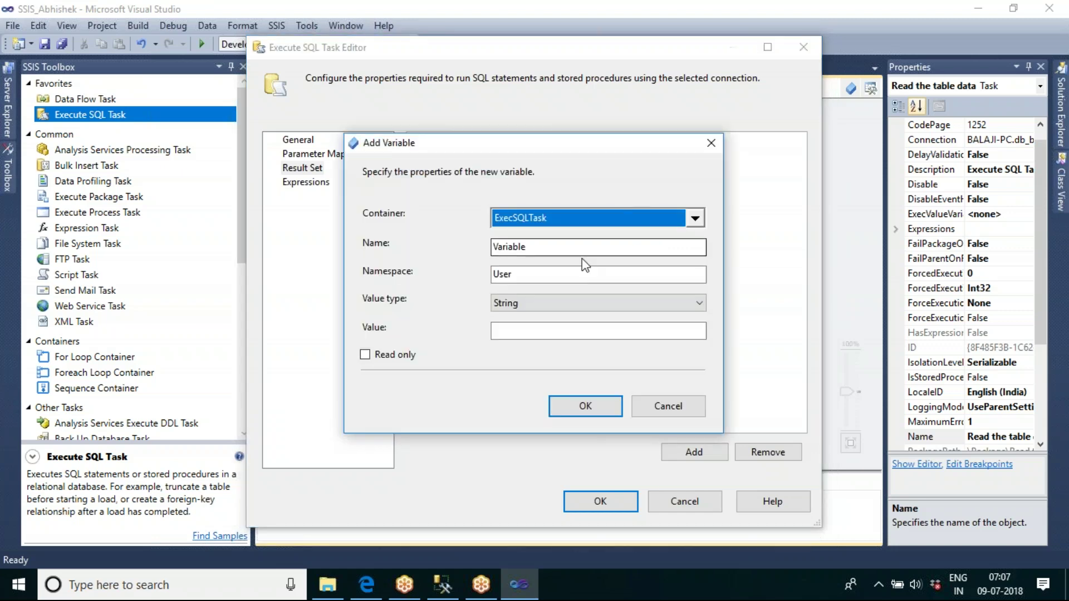
{"action": "left_click_drag", "start_coordinate": [532, 247], "coordinate": [496, 247]}
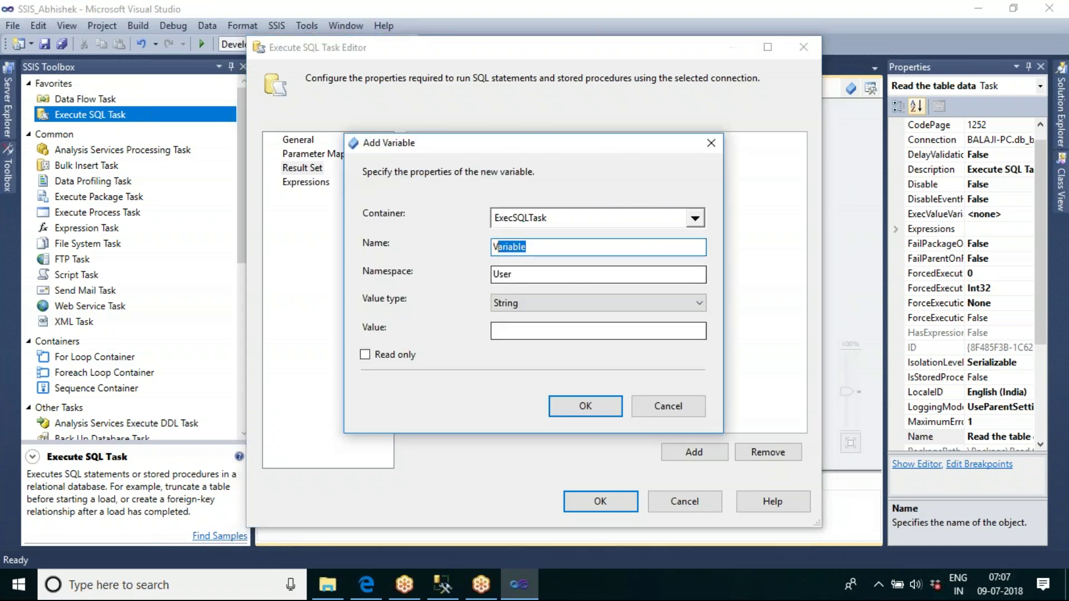
{"action": "type", "text": "_Name"}
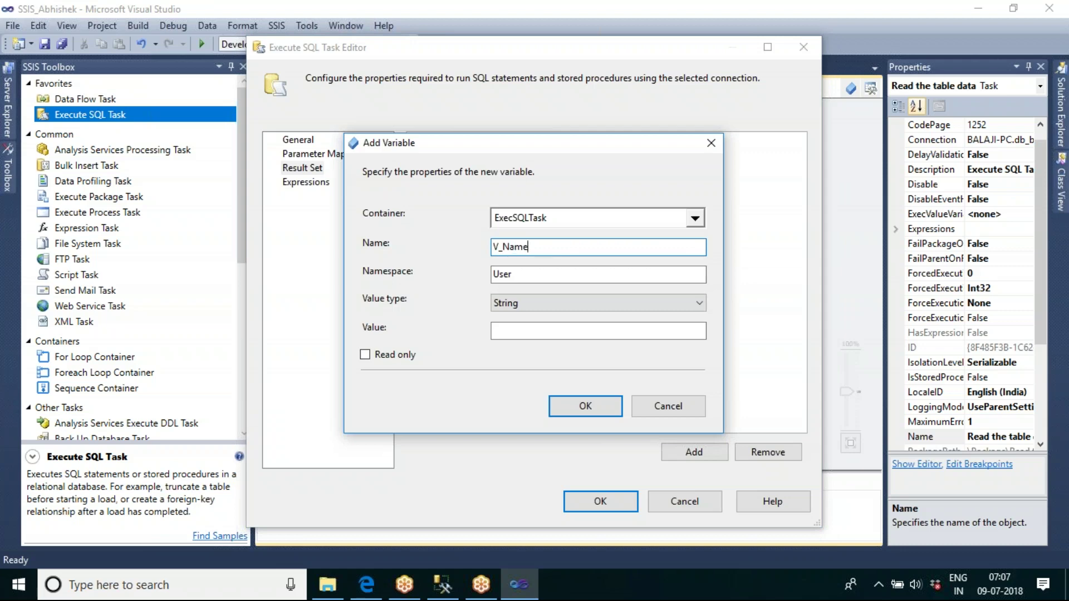
{"action": "type", "text": "Emp"}
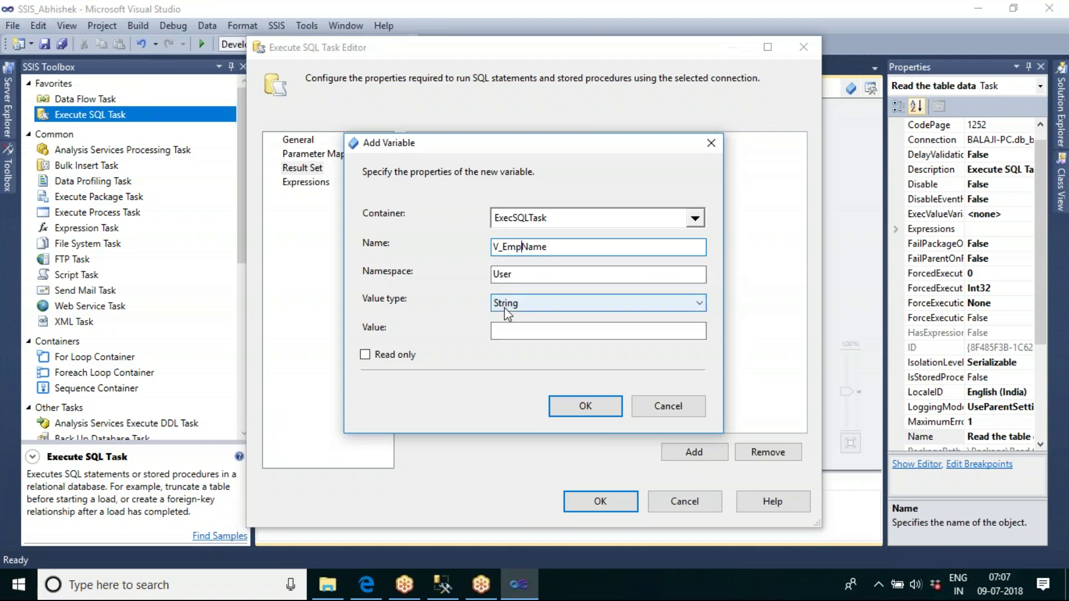
{"action": "left_click", "coordinate": [592, 410]}
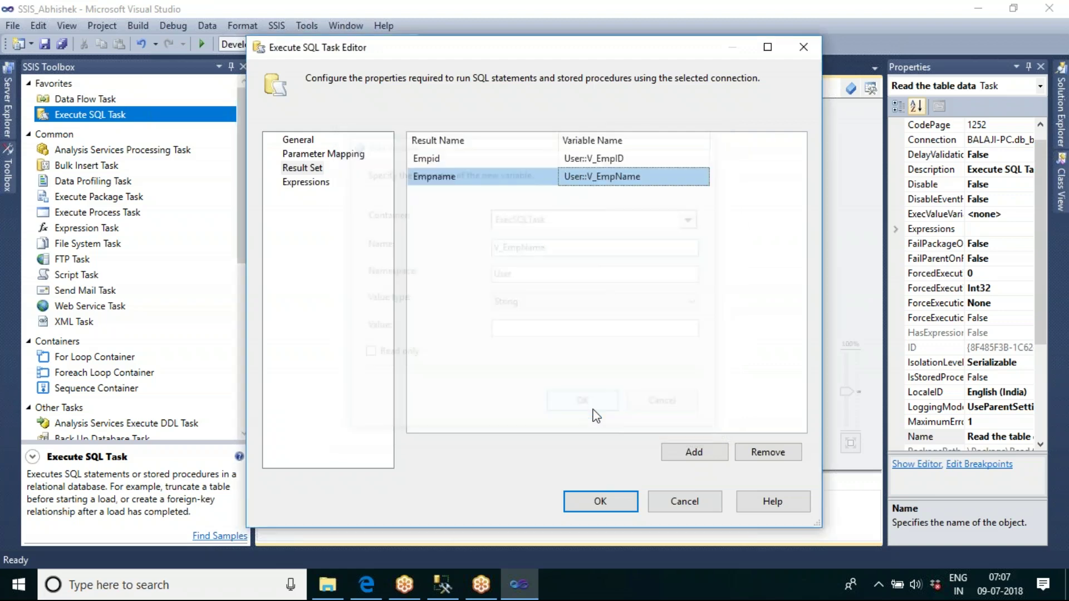
Add a third result set entry, check the tbl_emp_sample3 columns in the query results, and name the entry Age
{"action": "left_click", "coordinate": [696, 452]}
{"action": "left_click", "coordinate": [443, 585]}
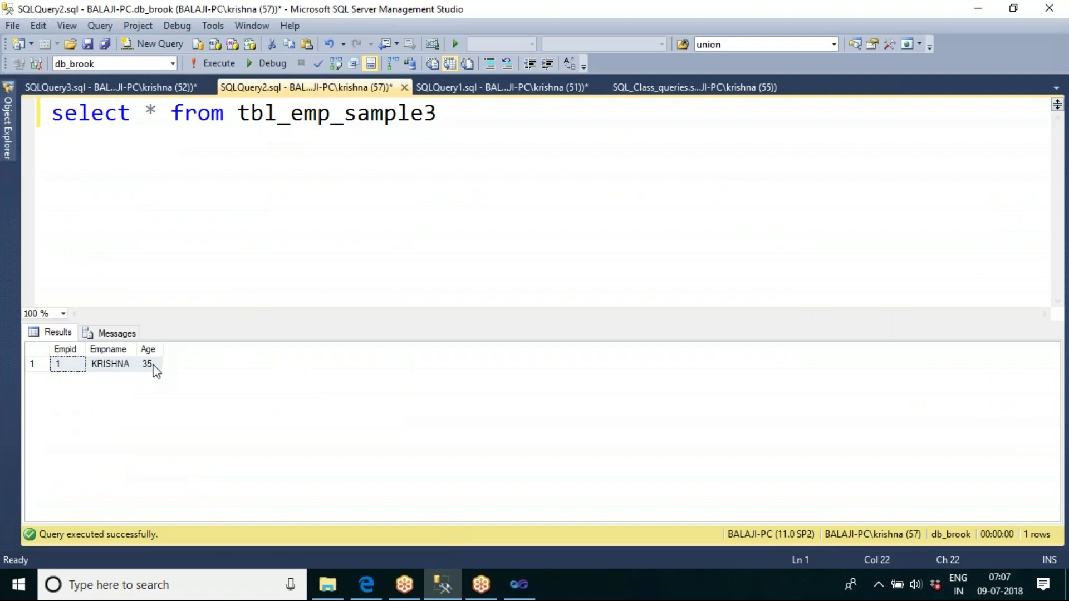
{"action": "left_click", "coordinate": [519, 585]}
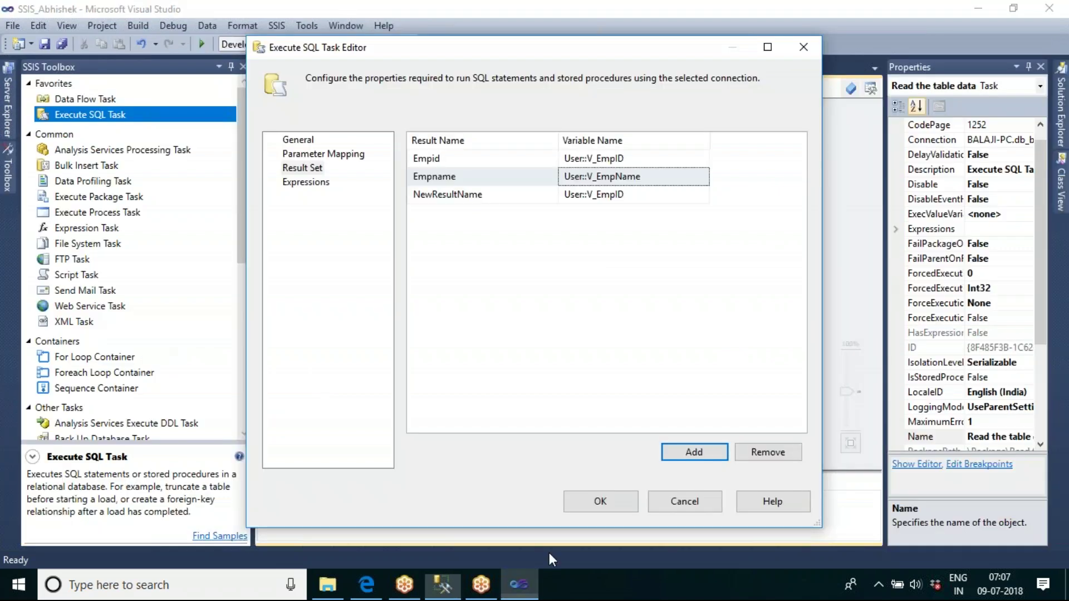
{"action": "left_click", "coordinate": [501, 195]}
{"action": "left_click_drag", "start_coordinate": [501, 194], "coordinate": [412, 194]}
{"action": "type", "text": "Age"}
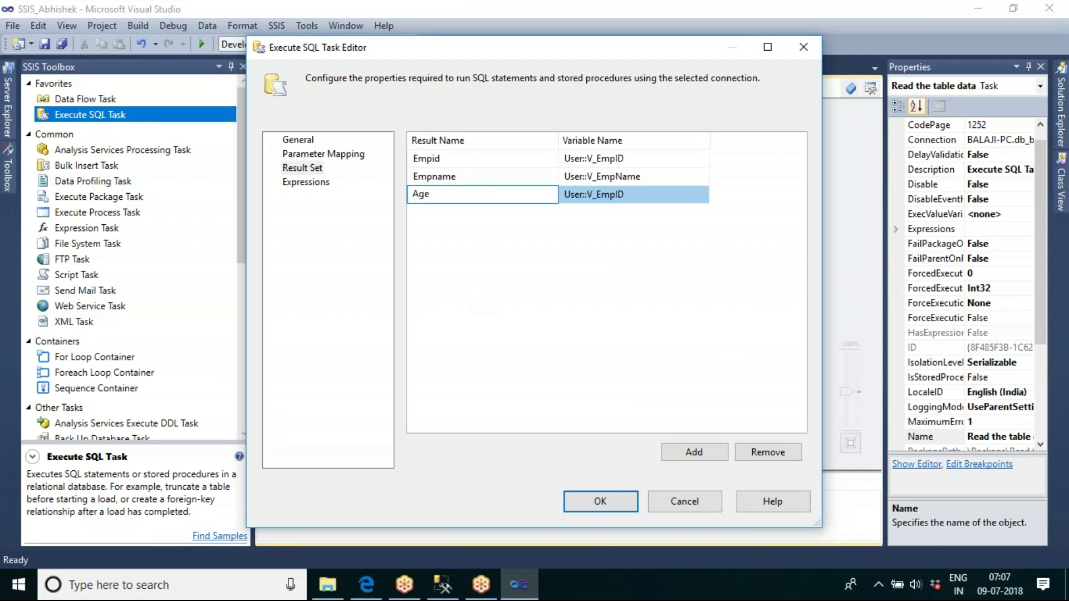
Map the Age result to a new variable named V_Age with value type Int32 and value 0
{"action": "left_click", "coordinate": [635, 197]}
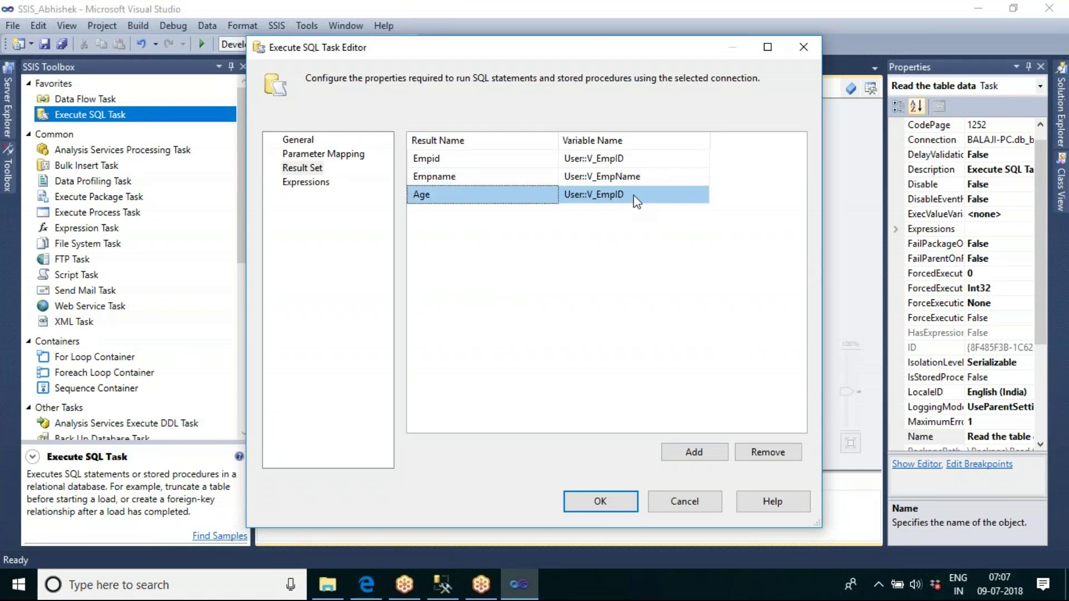
{"action": "left_click", "coordinate": [702, 195]}
{"action": "left_click", "coordinate": [629, 212]}
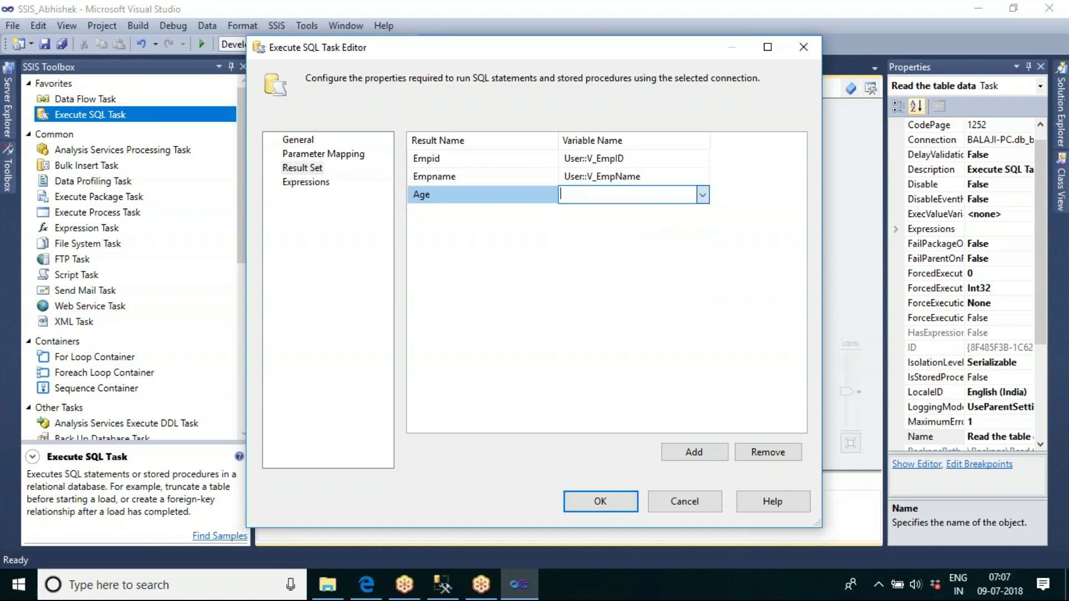
{"action": "left_click_drag", "start_coordinate": [557, 248], "coordinate": [496, 248]}
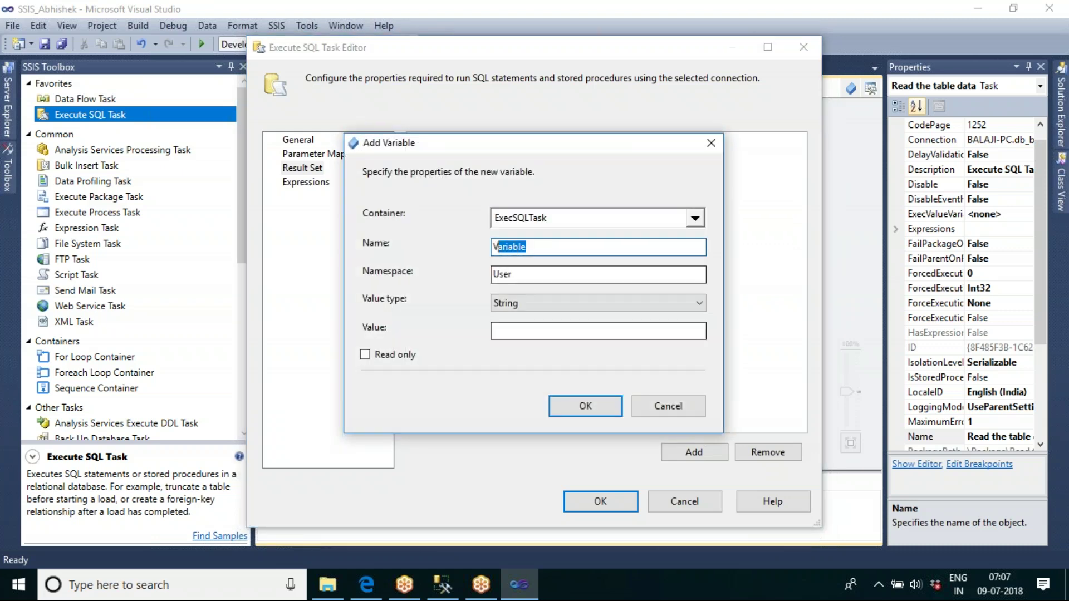
{"action": "type", "text": "_Age"}
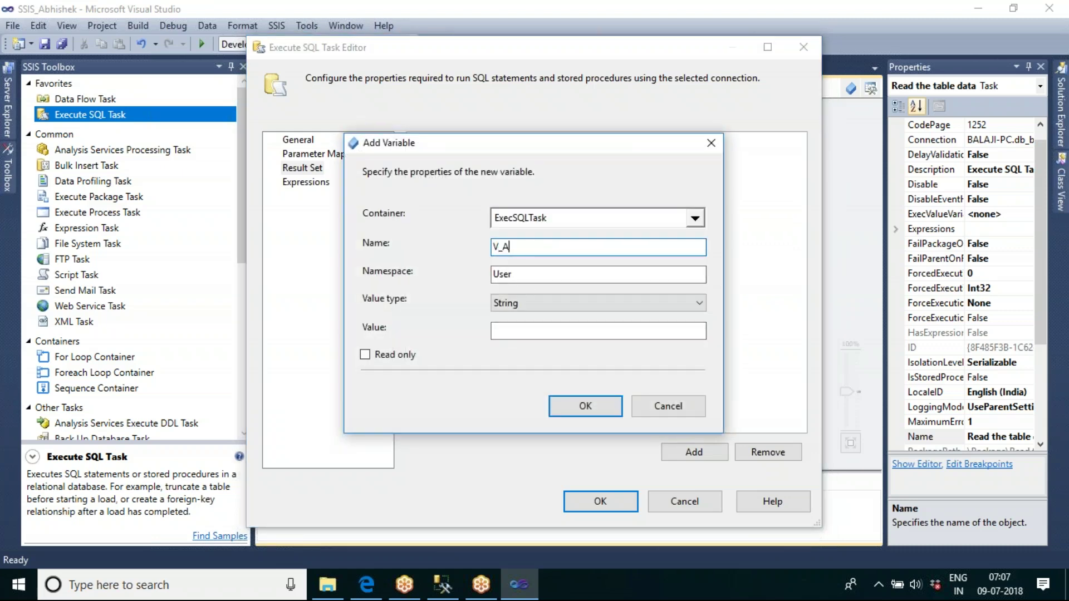
{"action": "left_click", "coordinate": [613, 303]}
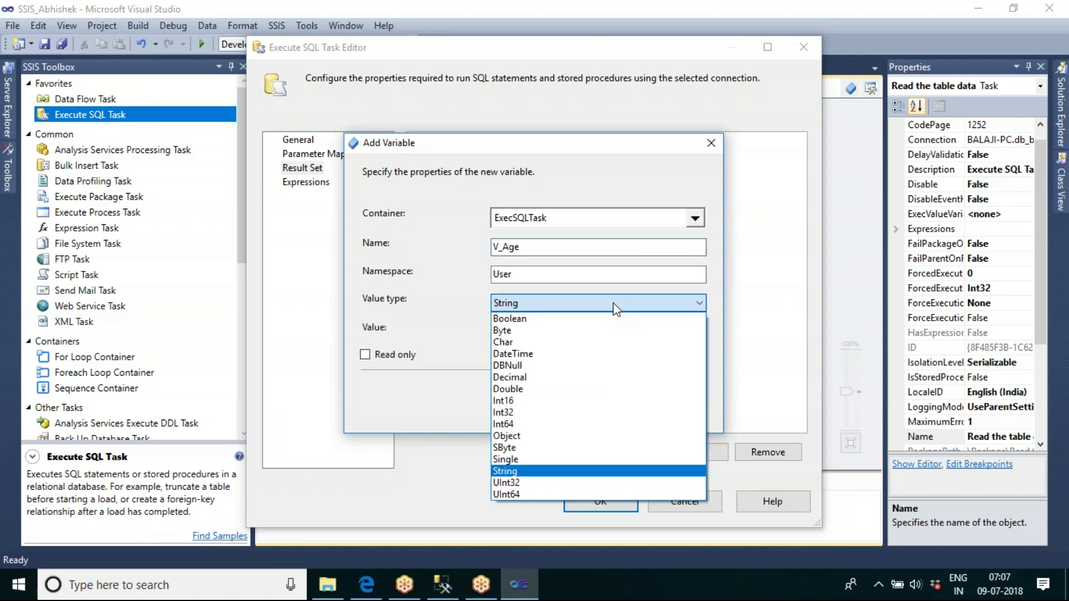
{"action": "left_click", "coordinate": [559, 412]}
{"action": "left_click", "coordinate": [522, 332]}
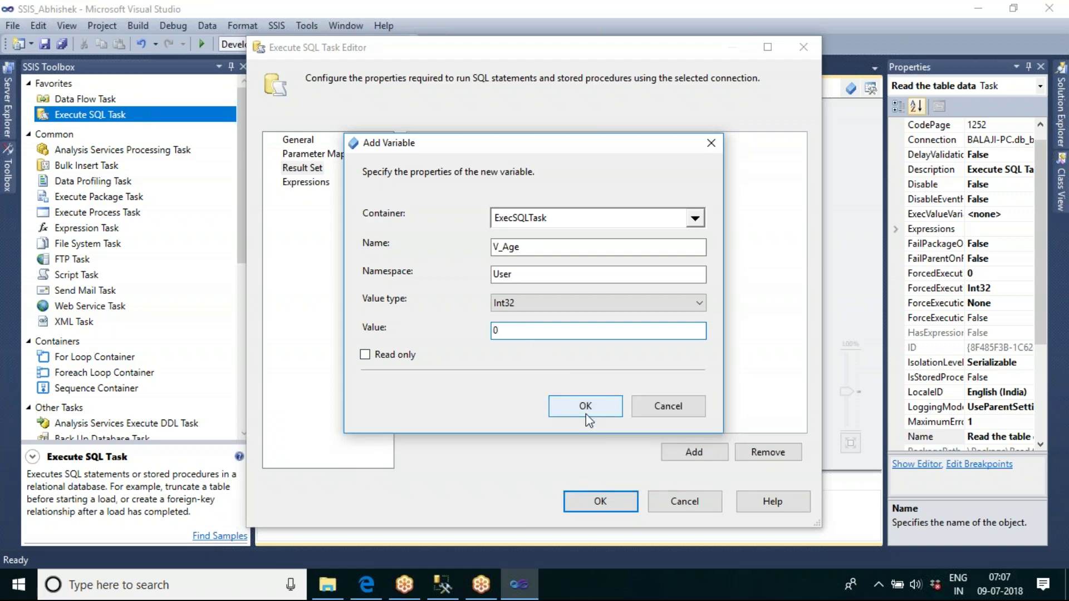
{"action": "left_click", "coordinate": [586, 407]}
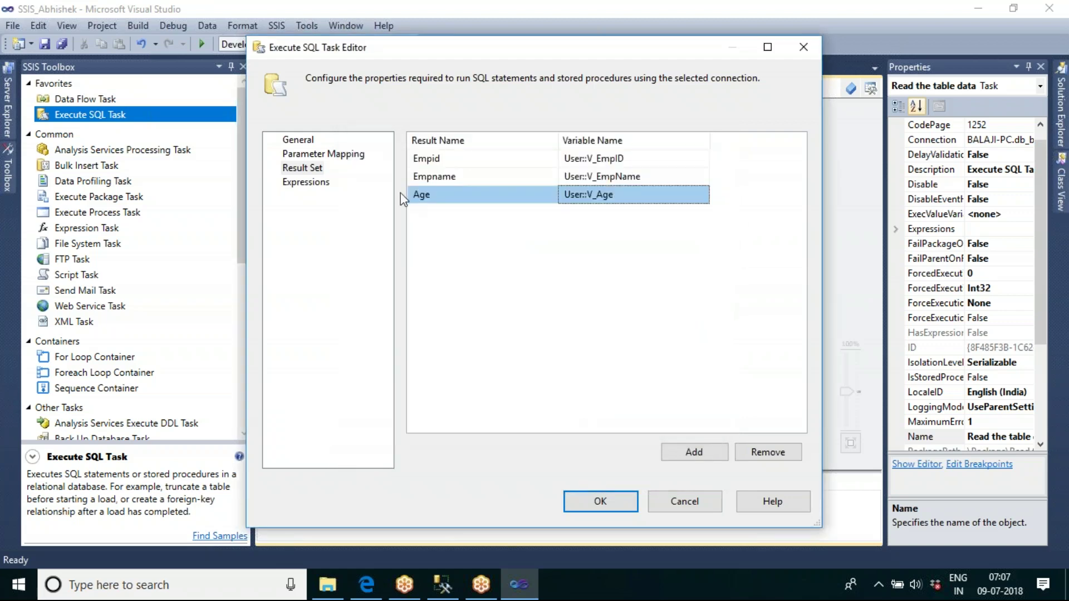
Review the task's general settings and result mappings, and compare the tbl_emp_sample3 and tbl_abi_emp query results in SQL Server Management Studio
{"action": "left_click", "coordinate": [300, 142]}
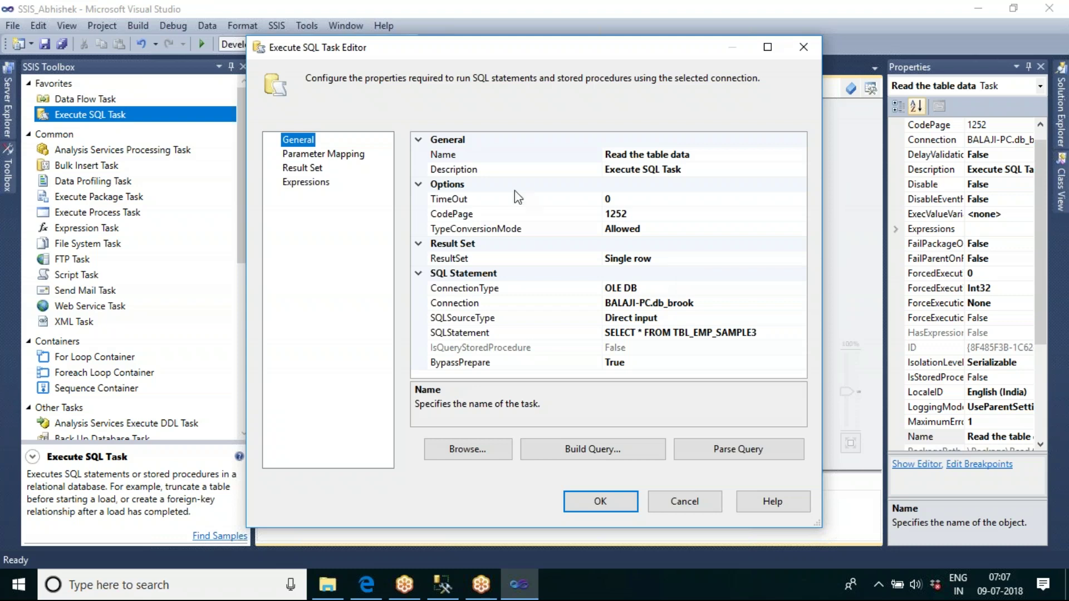
{"action": "left_click", "coordinate": [306, 166]}
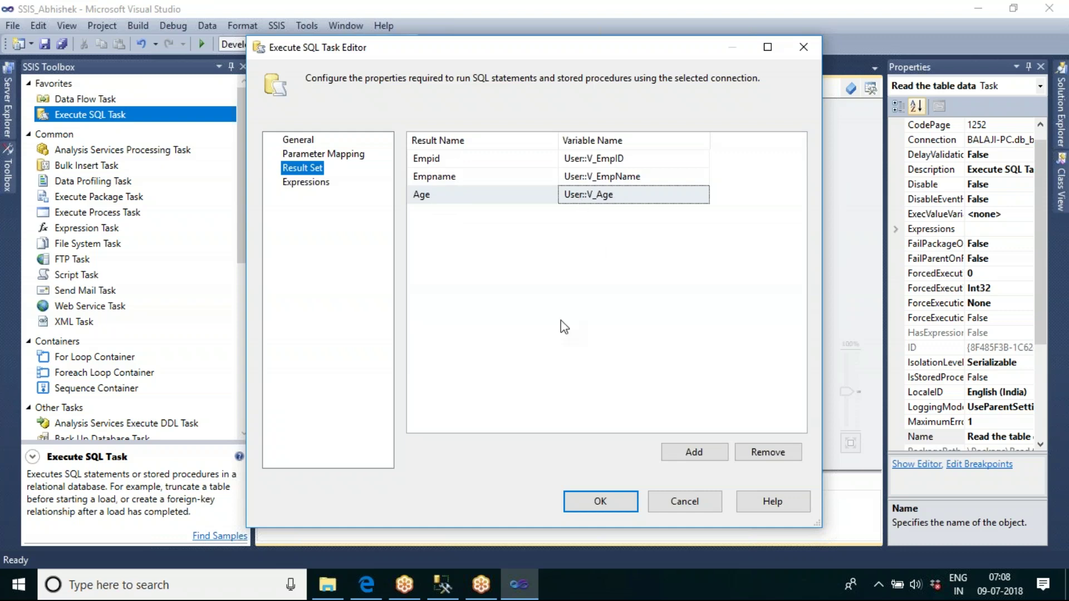
{"action": "left_click", "coordinate": [443, 584]}
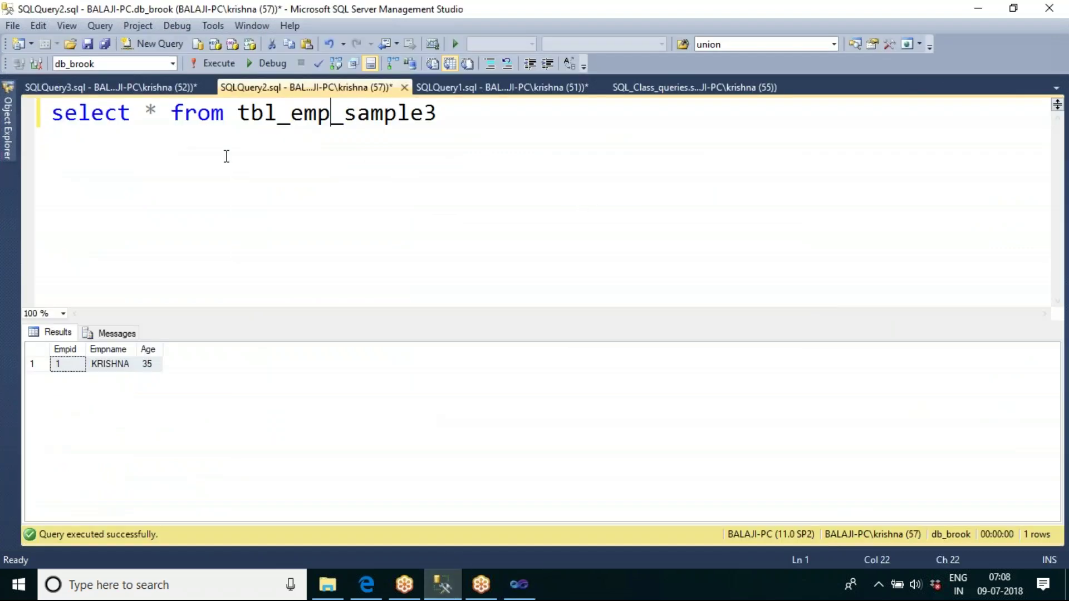
{"action": "left_click", "coordinate": [164, 88]}
{"action": "left_click", "coordinate": [179, 221]}
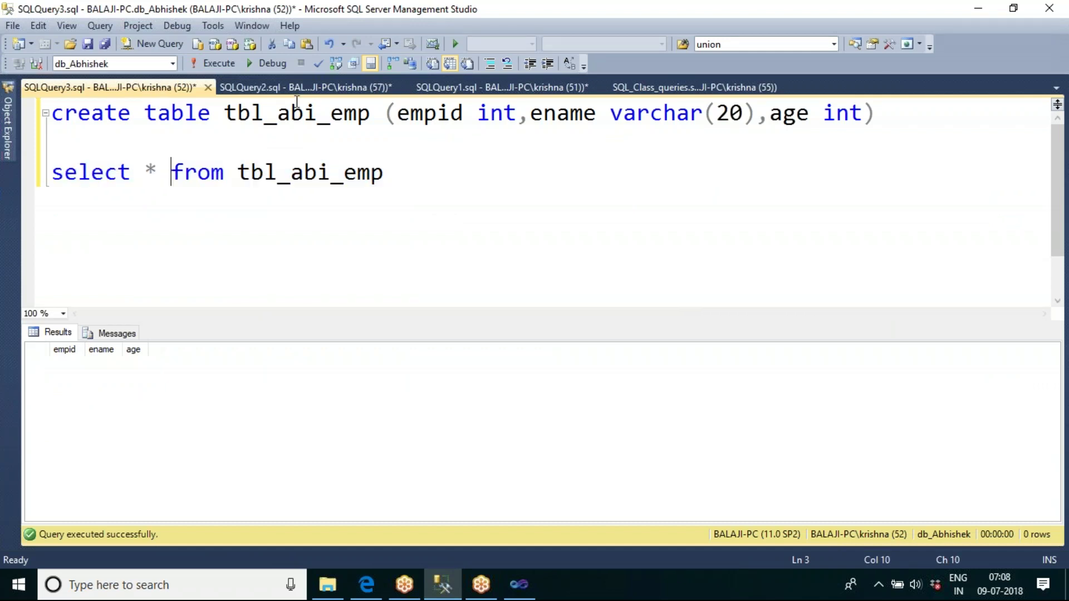
{"action": "left_click", "coordinate": [295, 84]}
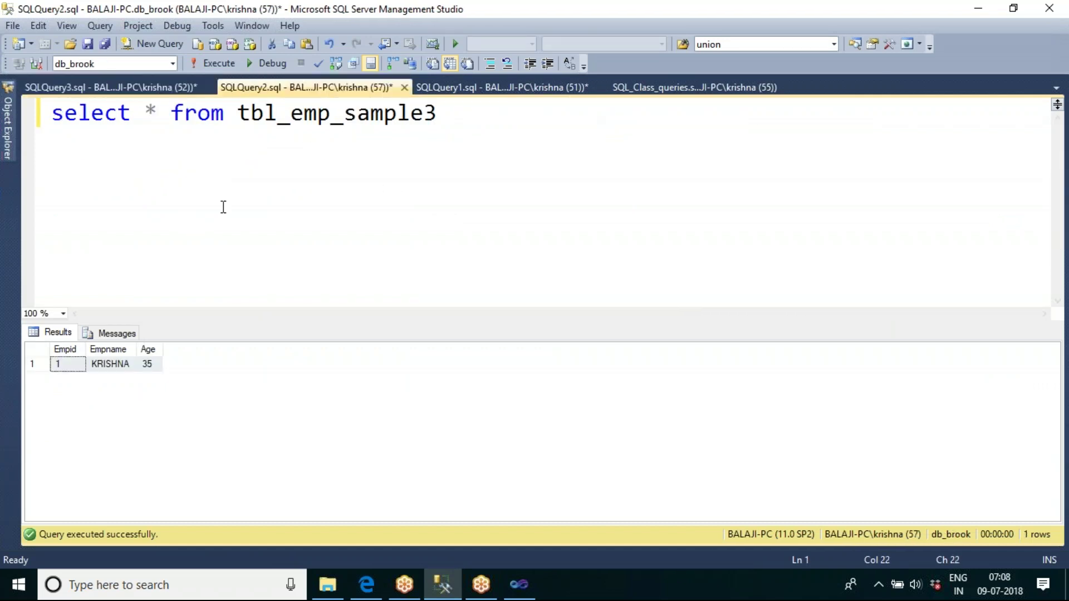
{"action": "left_click", "coordinate": [167, 84]}
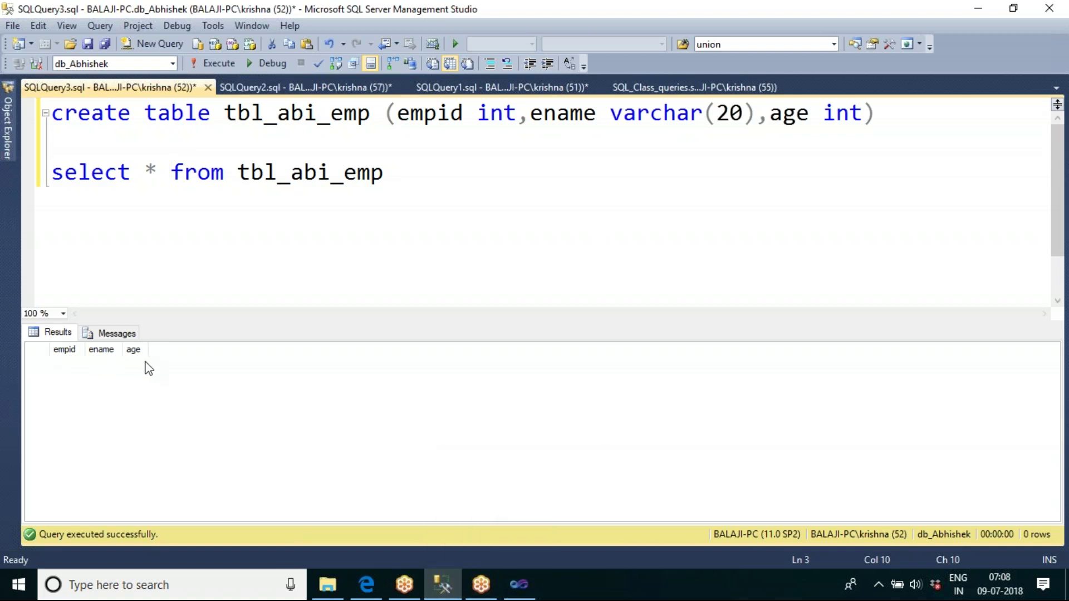
{"action": "left_click", "coordinate": [508, 579]}
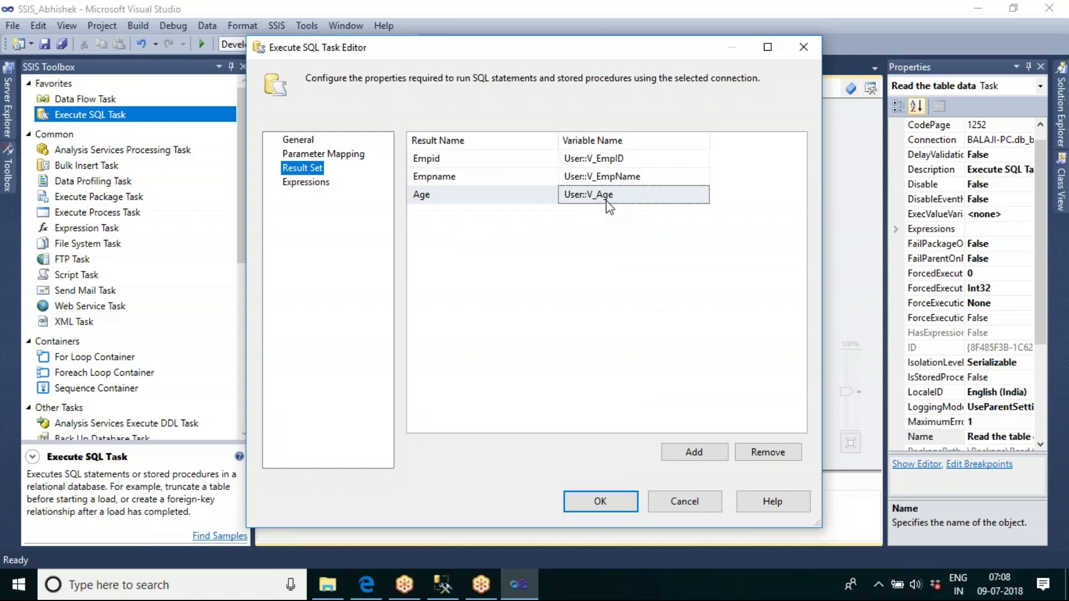
Accept the Execute SQL Task settings and rename the read task "Read the db_brook db table data"
{"action": "left_click", "coordinate": [571, 501]}
{"action": "left_click", "coordinate": [633, 281]}
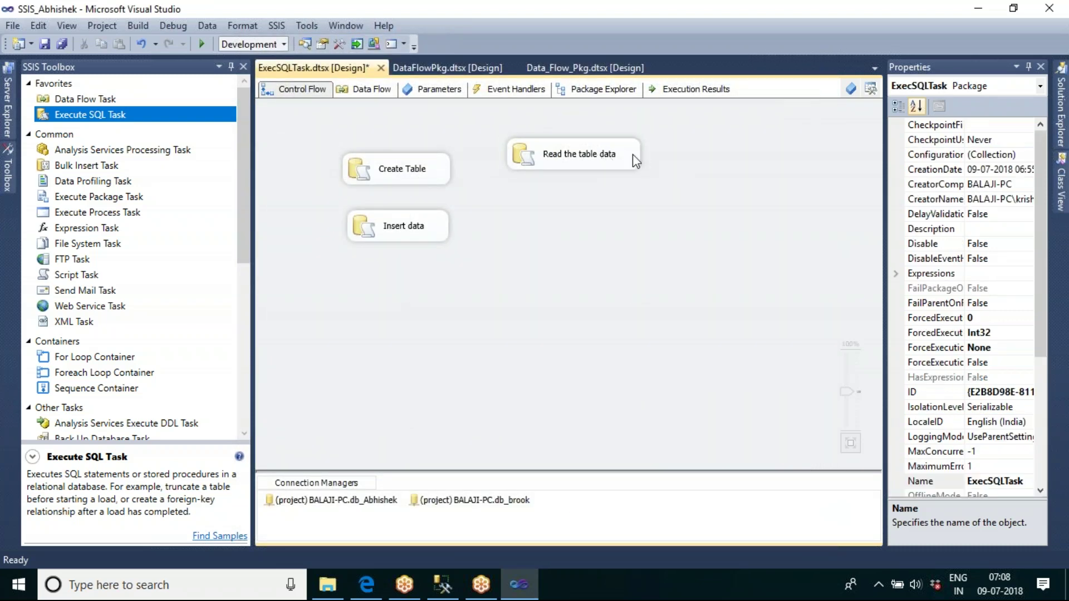
{"action": "left_click", "coordinate": [595, 164]}
{"action": "left_click", "coordinate": [597, 165]}
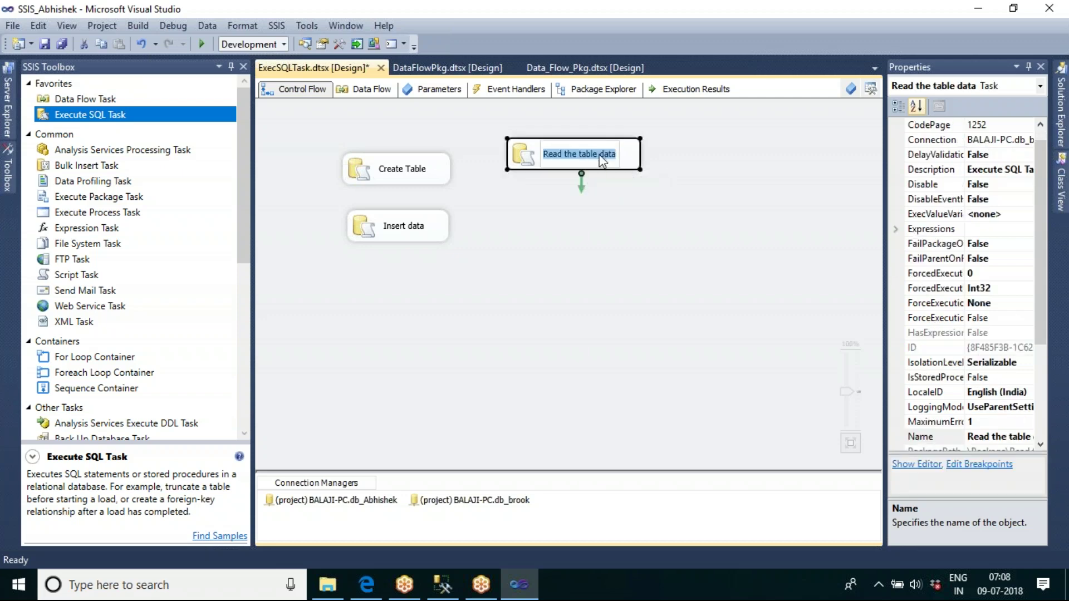
{"action": "key", "text": "Return"}
{"action": "type", "text": "db"}
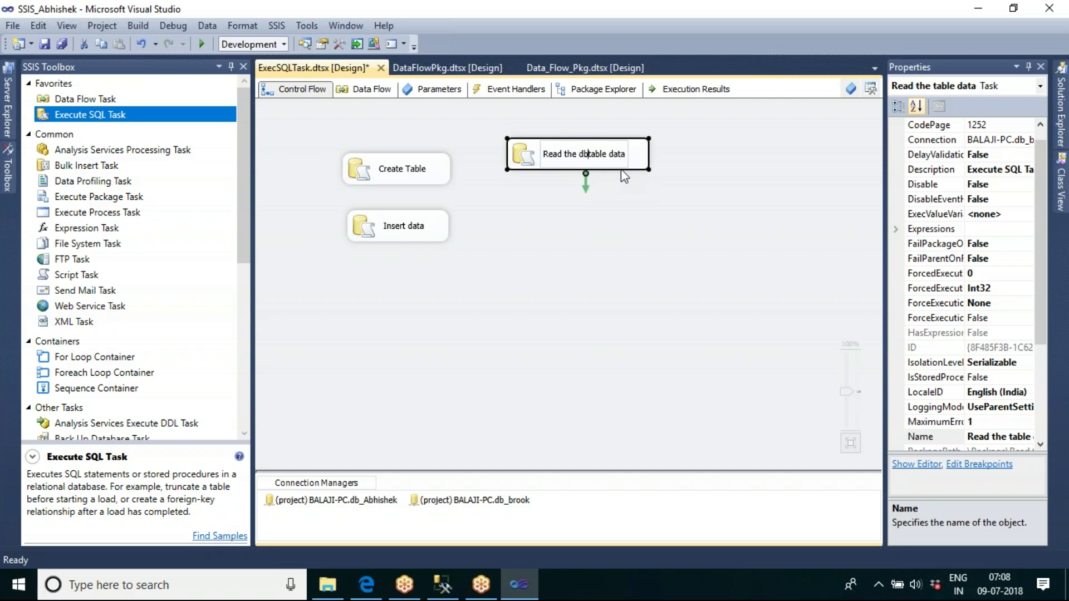
{"action": "type", "text": "_broo"}
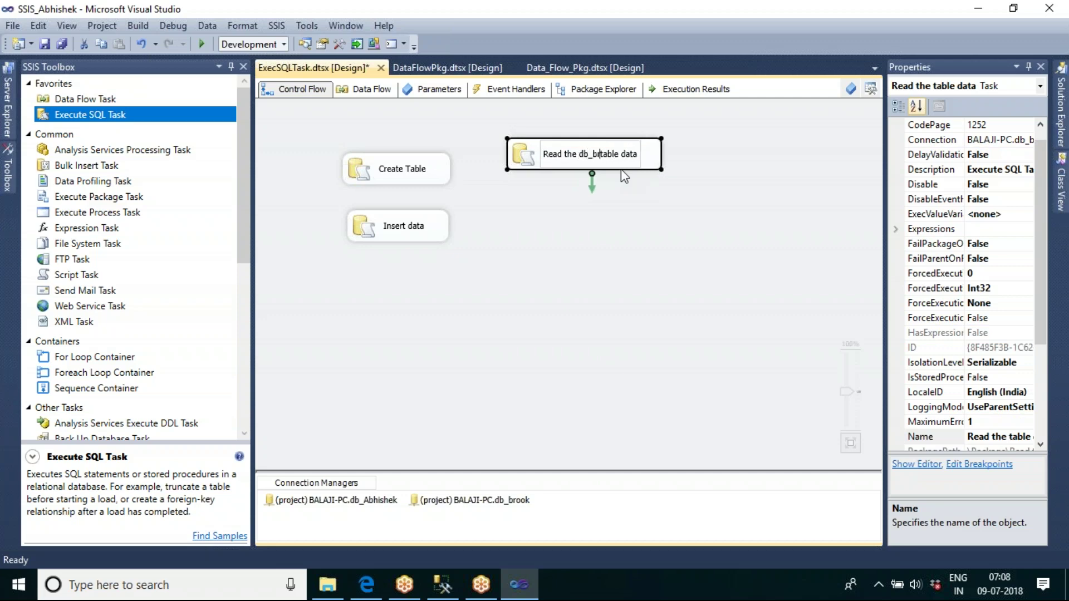
{"action": "type", "text": "k db"}
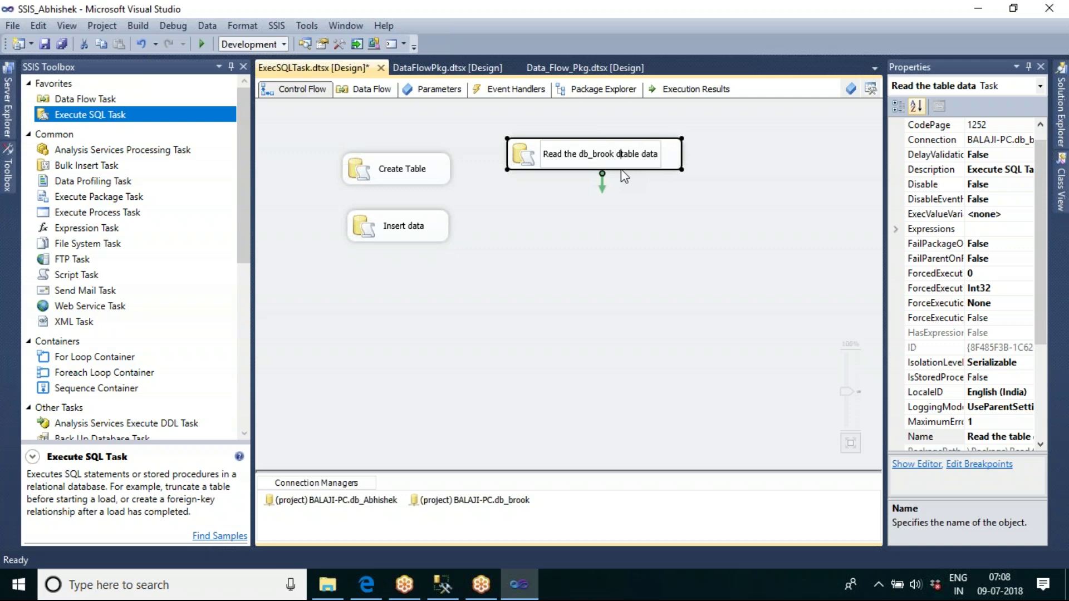
{"action": "left_click", "coordinate": [630, 305]}
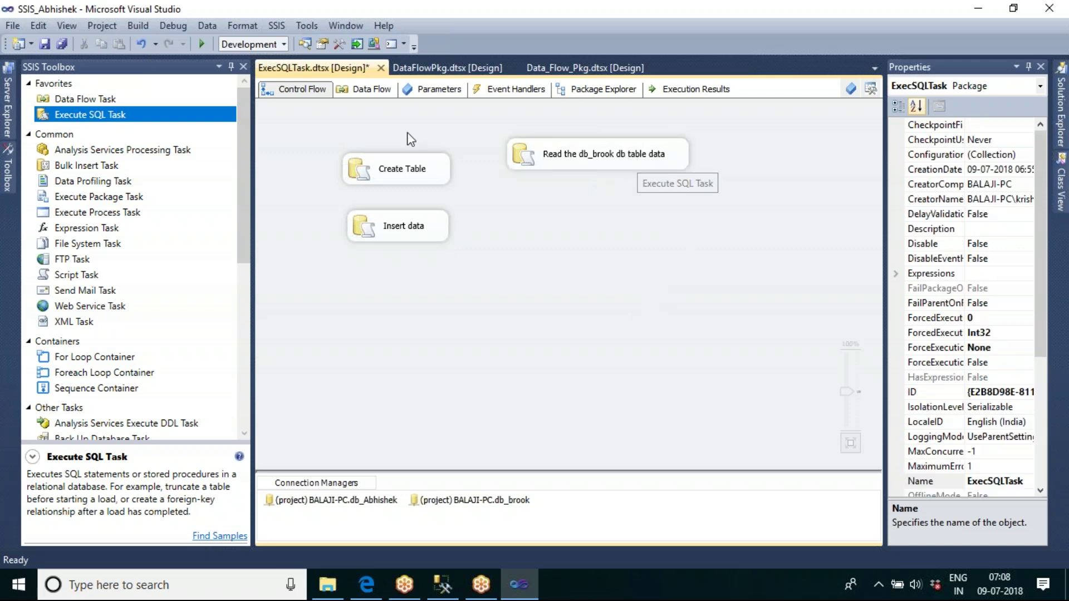
Add another Execute SQL Task below the db_brook read task and connect the read task to it with a precedence constraint
{"action": "left_click_drag", "start_coordinate": [89, 114], "coordinate": [580, 239]}
{"action": "left_click", "coordinate": [594, 174]}
{"action": "left_click", "coordinate": [613, 310]}
{"action": "left_click", "coordinate": [592, 278]}
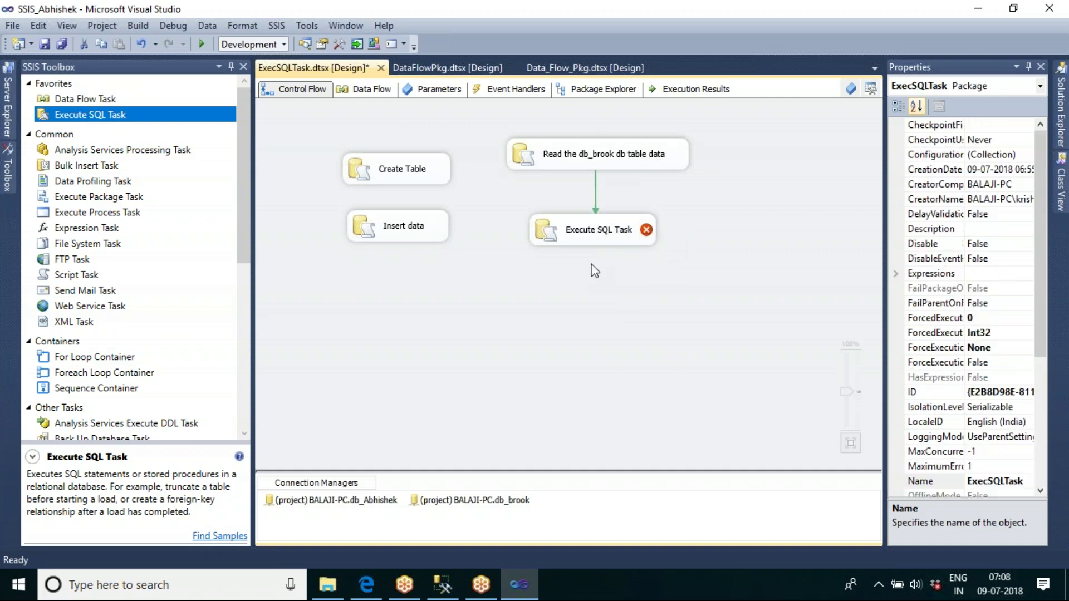
Rename the new Execute SQL Task, beginning its name with "Insert into DB_Abishek db"
{"action": "left_click", "coordinate": [587, 231]}
{"action": "left_click", "coordinate": [589, 234]}
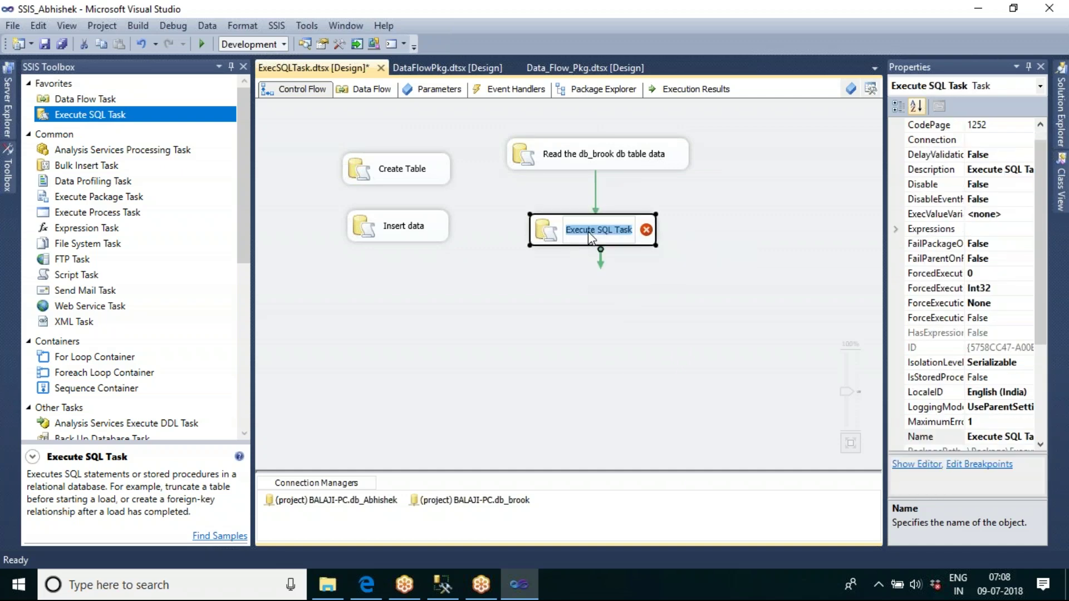
{"action": "type", "text": "Insert i"}
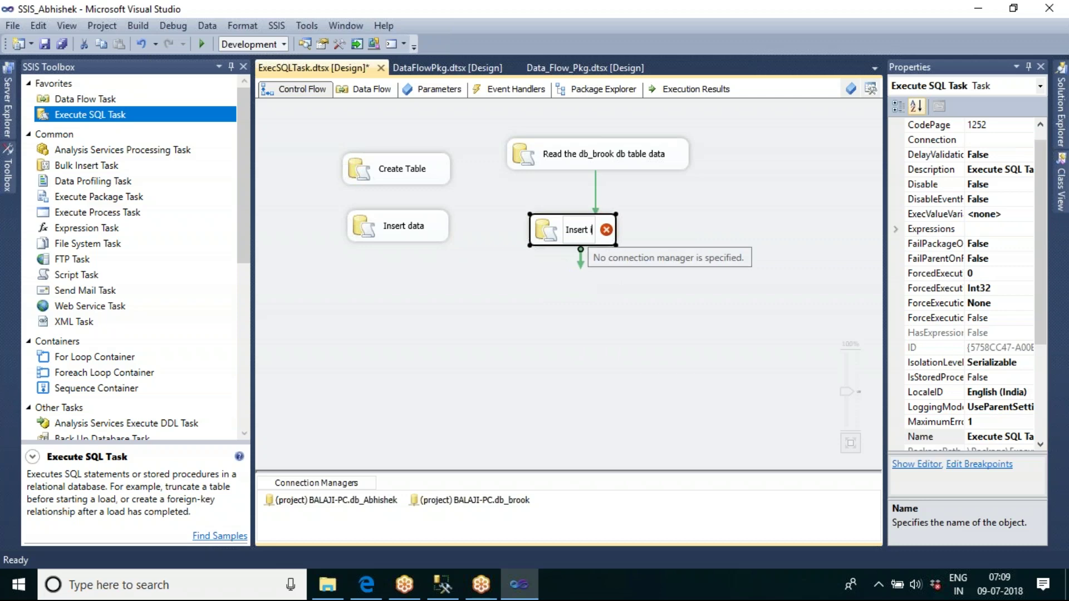
{"action": "type", "text": "nto DB"}
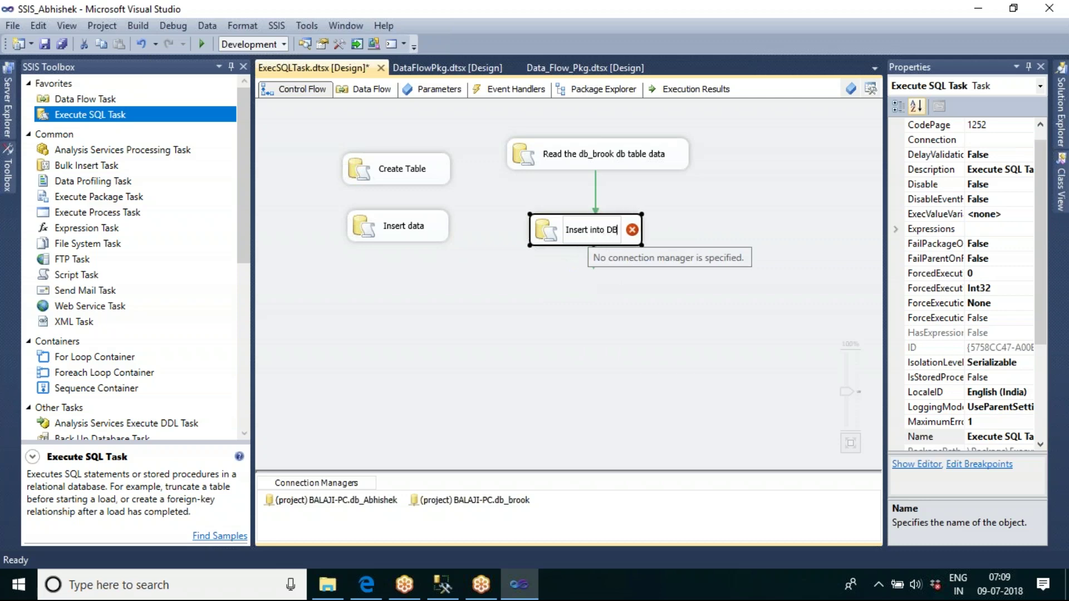
{"action": "type", "text": "_Abi"}
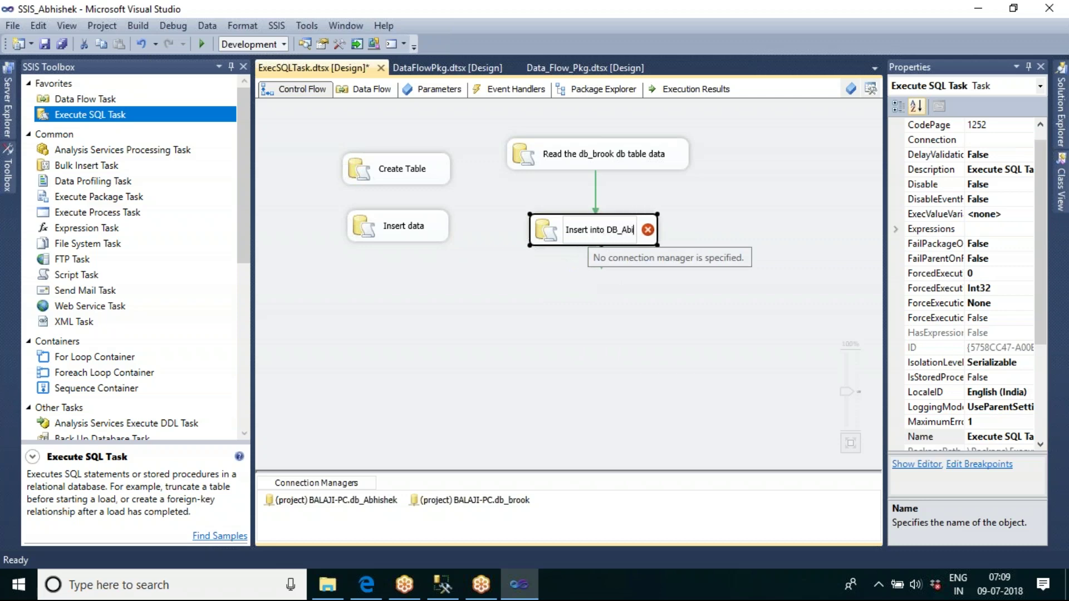
{"action": "type", "text": "shek db t"}
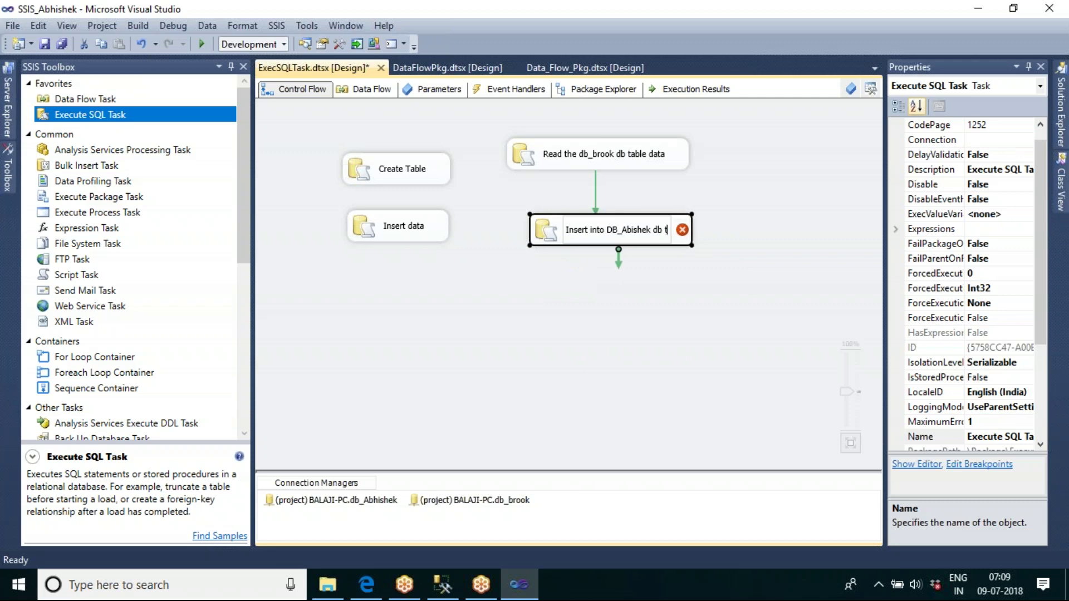
Name the second task in the chain "Insert into DB_Abishek db table" and set its connection to BALAJI-PC.db_Abhishek
{"action": "type", "text": "able"}
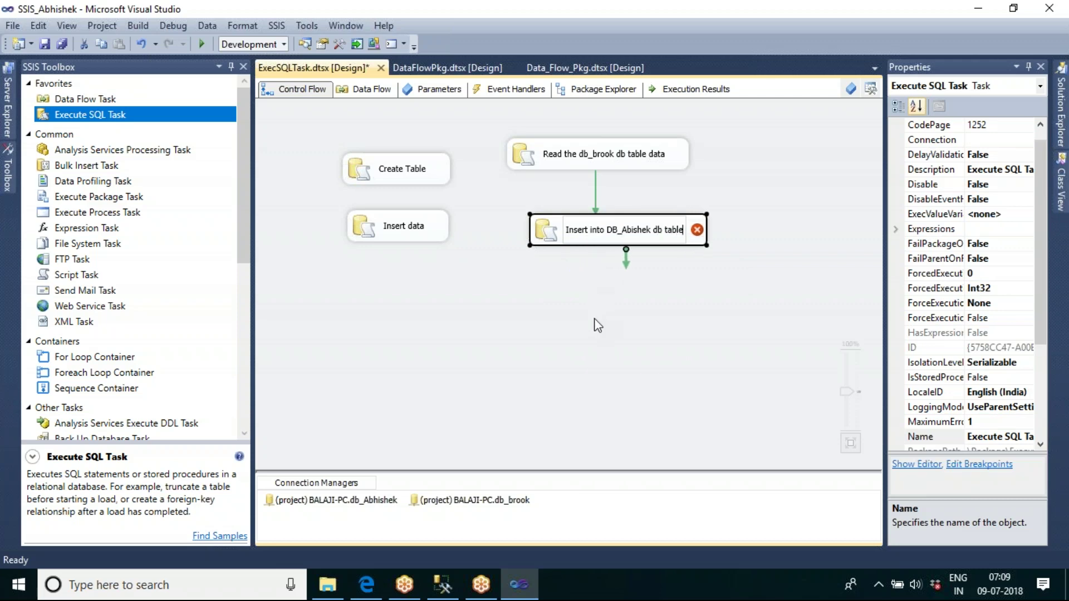
{"action": "left_click", "coordinate": [596, 324]}
{"action": "double_click", "coordinate": [612, 234]}
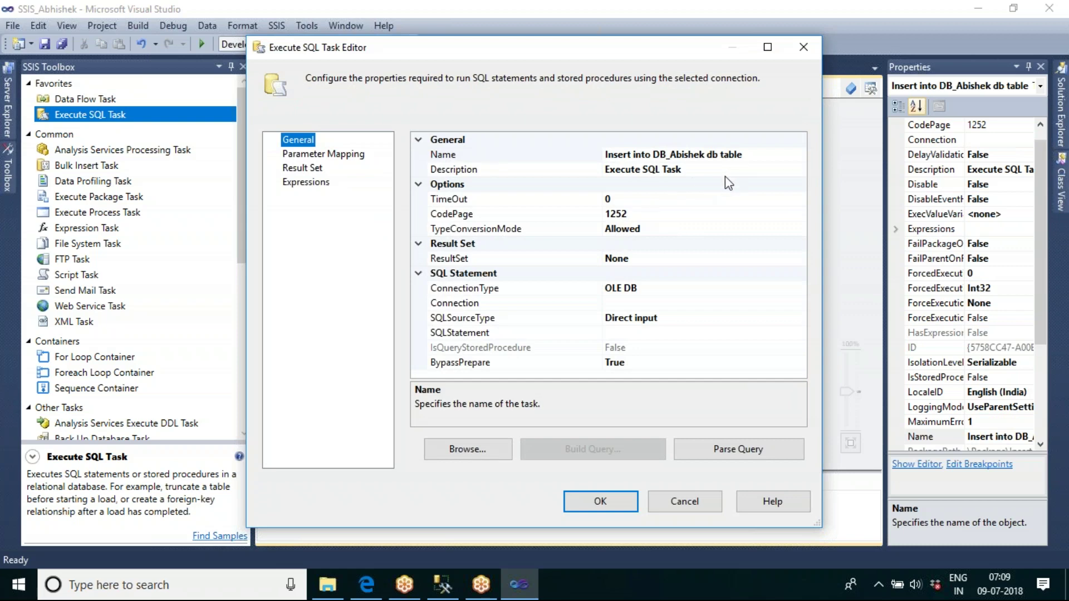
{"action": "left_click", "coordinate": [683, 289]}
{"action": "left_click", "coordinate": [692, 304]}
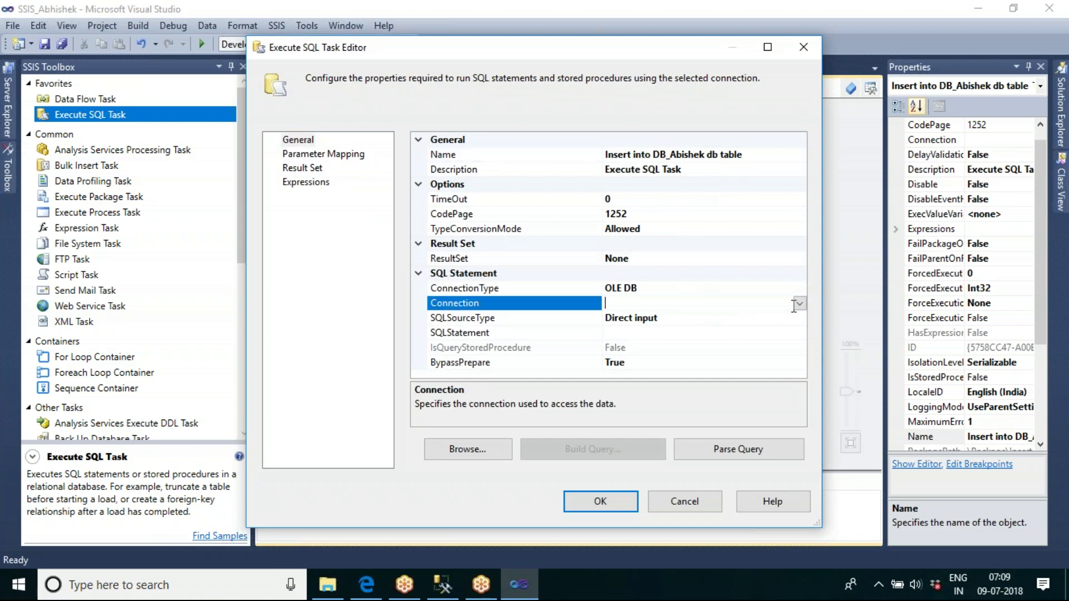
{"action": "left_click", "coordinate": [799, 303]}
{"action": "left_click", "coordinate": [676, 332]}
Begin the task's SQL statement with "INSERT INTO tbl_abi_emp", taking the table name from the create-table query in SQL Server Management Studio
{"action": "left_click", "coordinate": [644, 334]}
{"action": "left_click_drag", "start_coordinate": [602, 147], "coordinate": [544, 146]}
{"action": "left_click", "coordinate": [800, 333]}
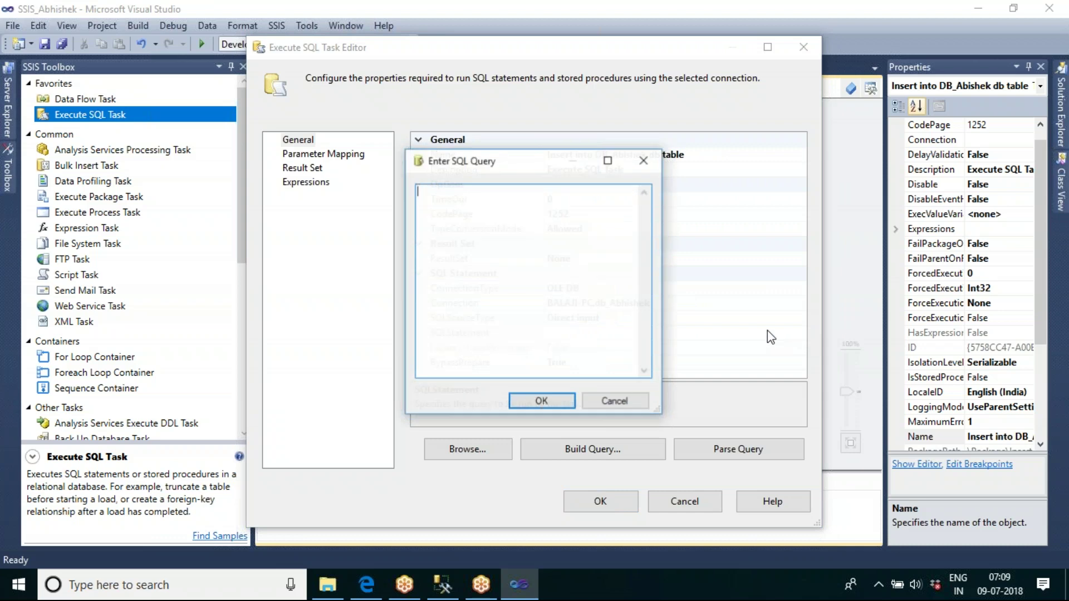
{"action": "left_click", "coordinate": [442, 585]}
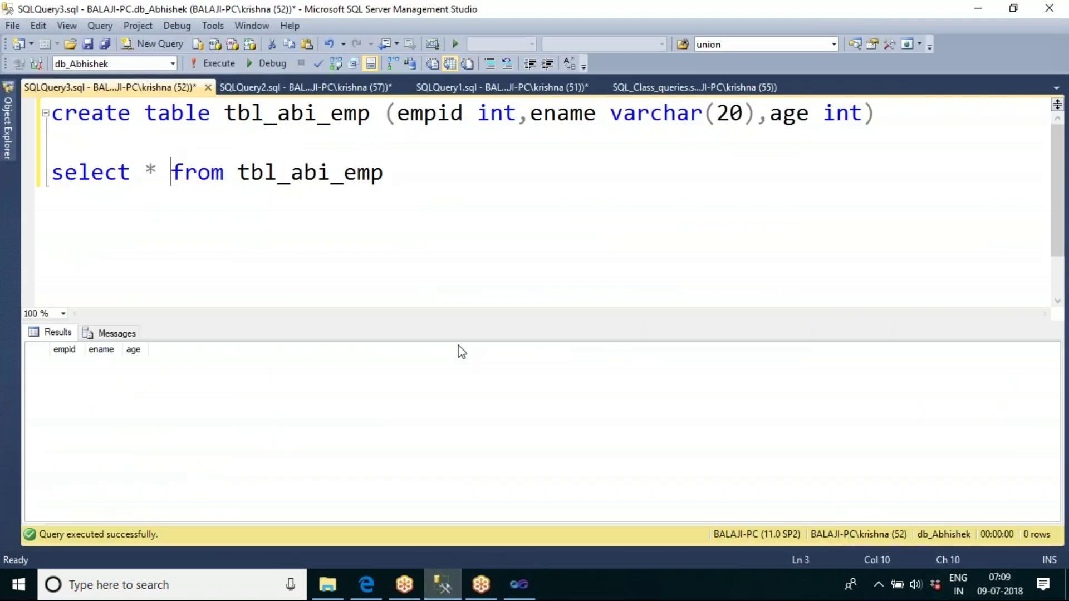
{"action": "double_click", "coordinate": [304, 112]}
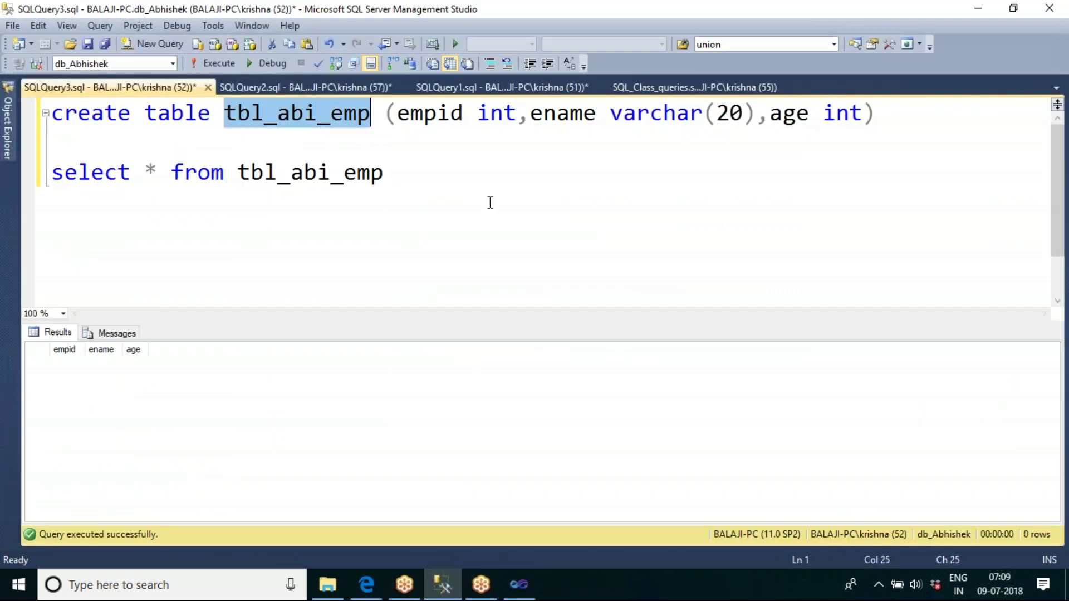
{"action": "left_click", "coordinate": [519, 585]}
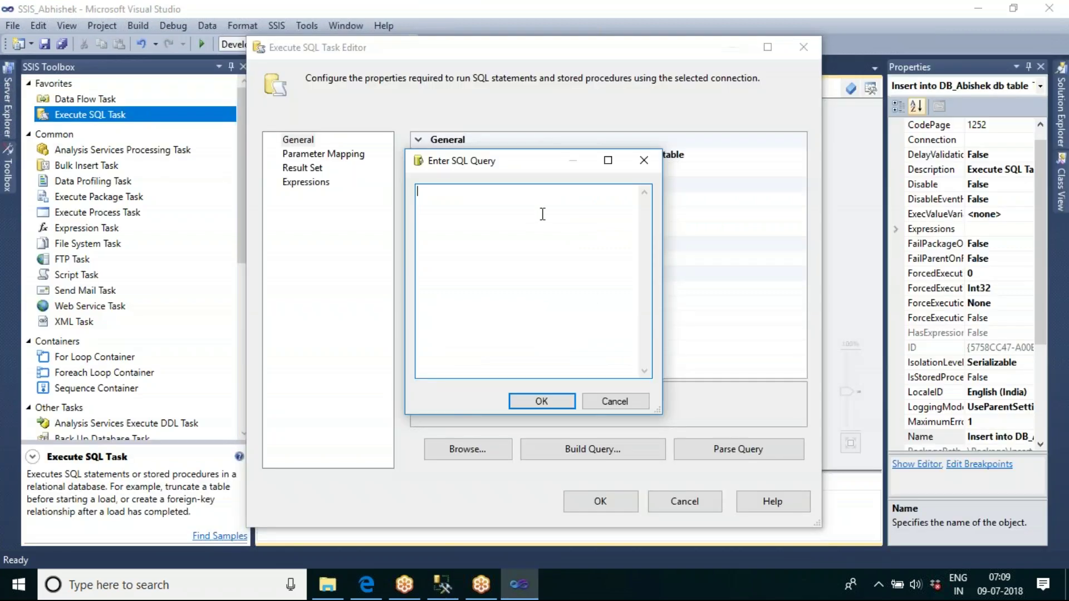
{"action": "type", "text": "ins"}
{"action": "key", "text": "BackSpace"}
{"action": "key", "text": "BackSpace"}
{"action": "key", "text": "BackSpace"}
{"action": "type", "text": "INSERT INTO tbl_abi_emp"}
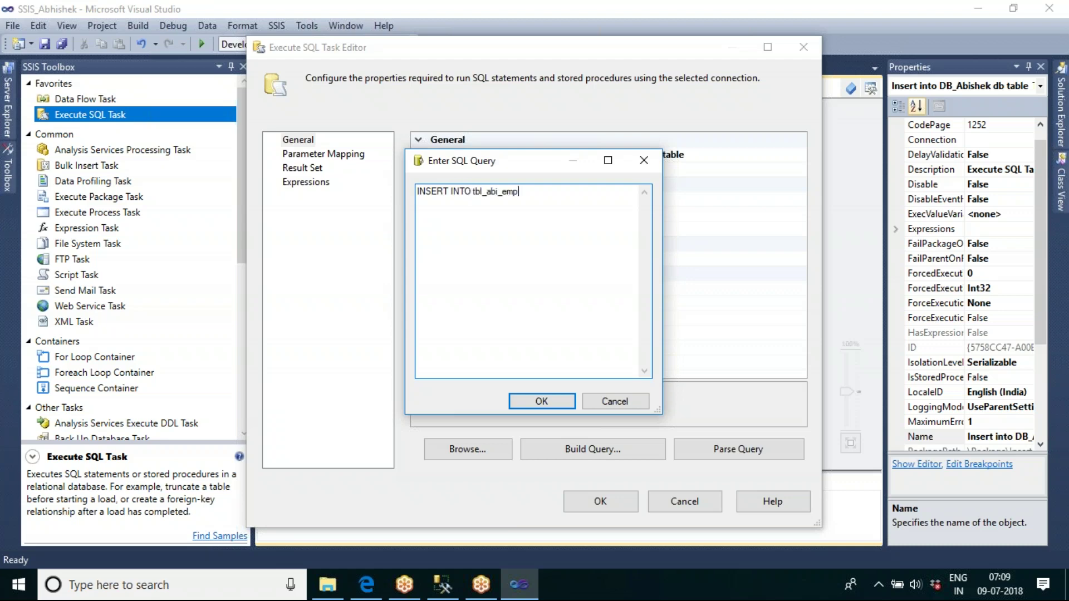
Complete the insert statement with "VALUES (?,?,?)", checking the table's columns in SQL Server Management Studio, and accept the query
{"action": "type", "text": " VALUES (?,?,?"}
{"action": "left_click", "coordinate": [442, 584]}
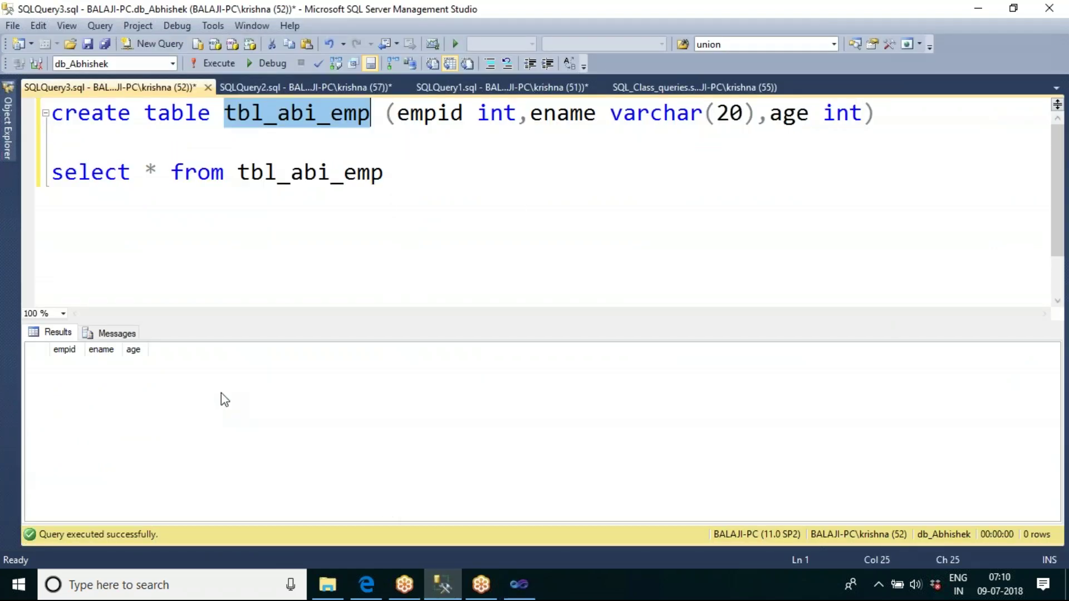
{"action": "left_click", "coordinate": [512, 585]}
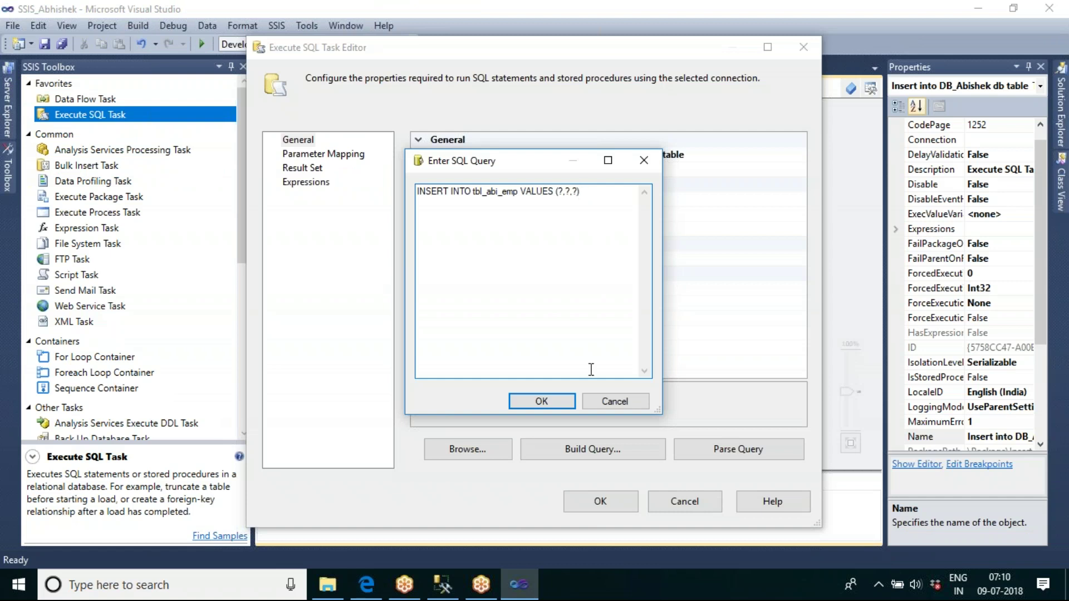
{"action": "left_click", "coordinate": [537, 401]}
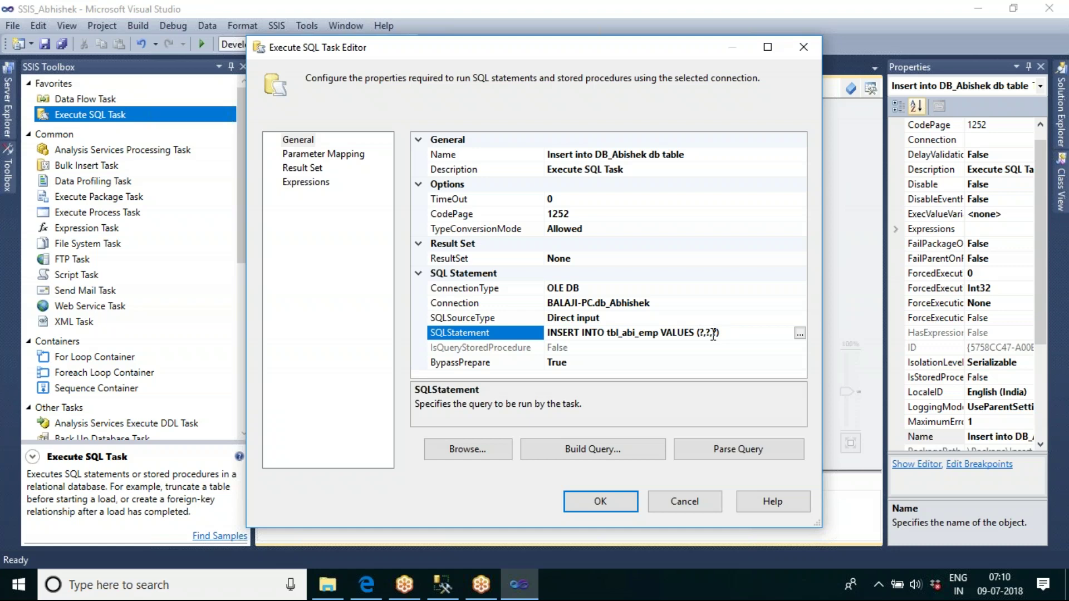
Add a parameter mapping for the first table column and assign the variable User::V_EmpID to it
{"action": "left_click", "coordinate": [313, 156]}
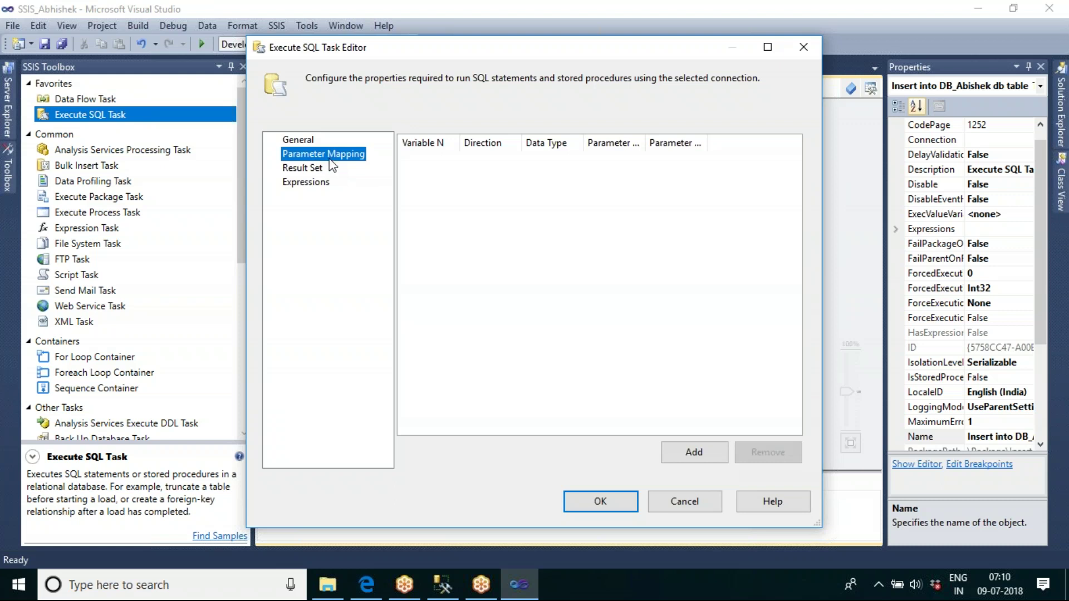
{"action": "left_click", "coordinate": [716, 453]}
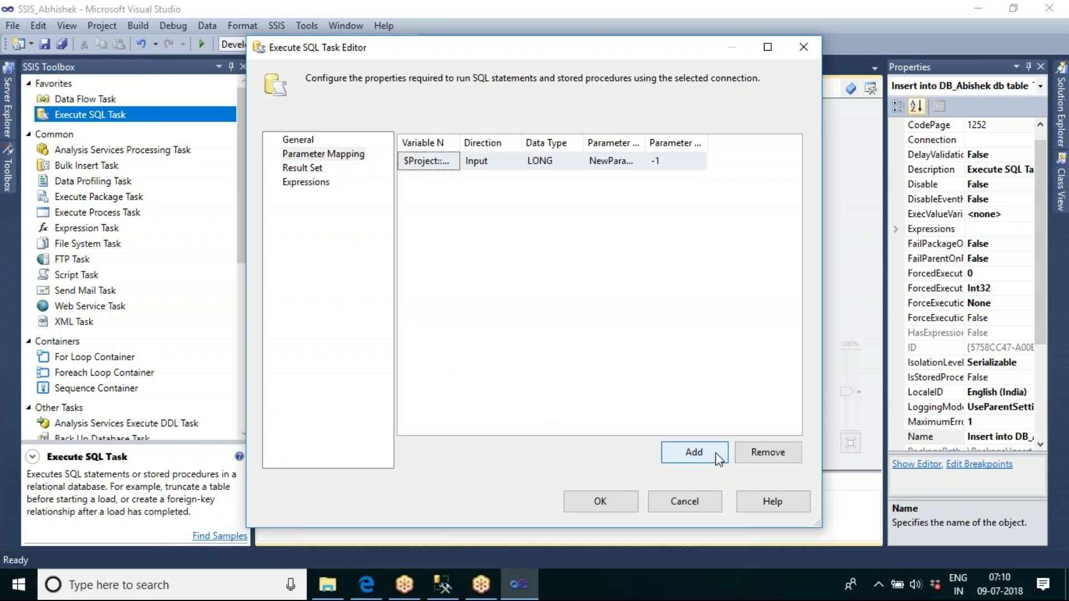
{"action": "left_click_drag", "start_coordinate": [457, 149], "coordinate": [519, 149]}
{"action": "left_click", "coordinate": [441, 589]}
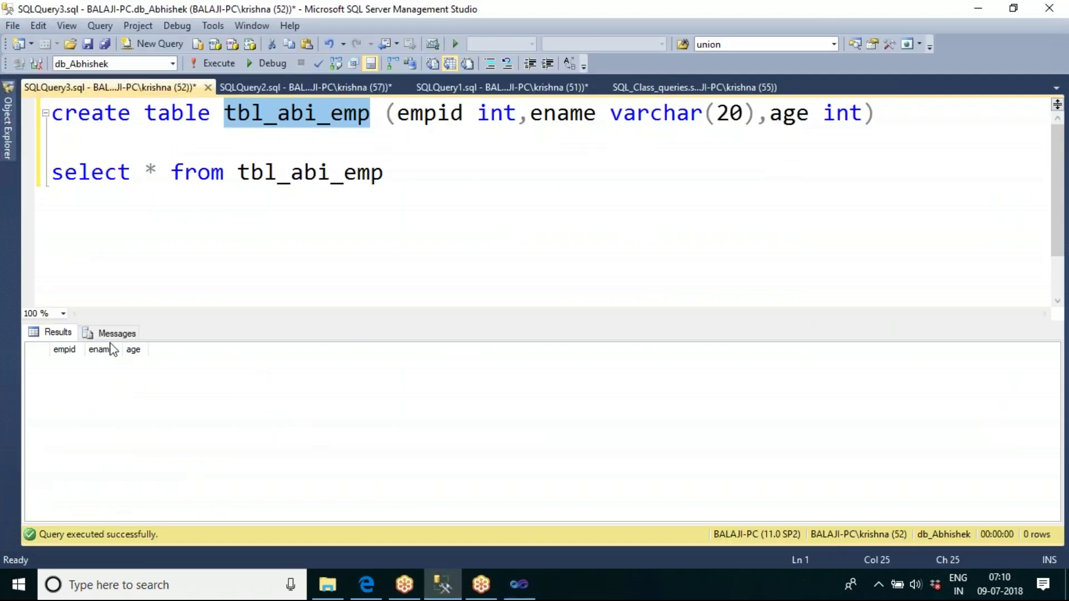
{"action": "left_click", "coordinate": [519, 585]}
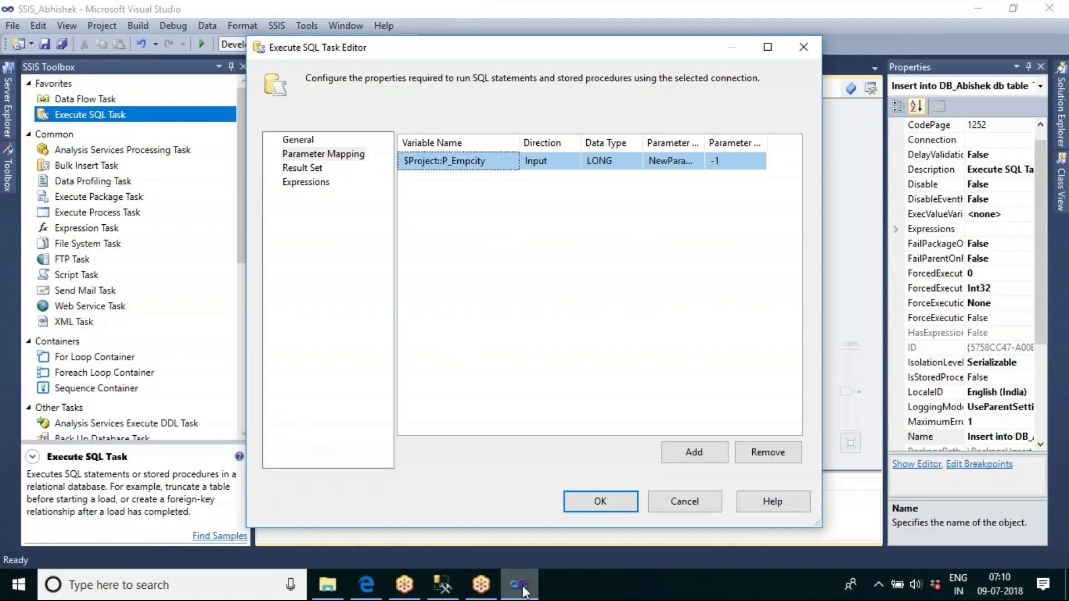
{"action": "left_click", "coordinate": [509, 162]}
{"action": "left_click", "coordinate": [511, 162]}
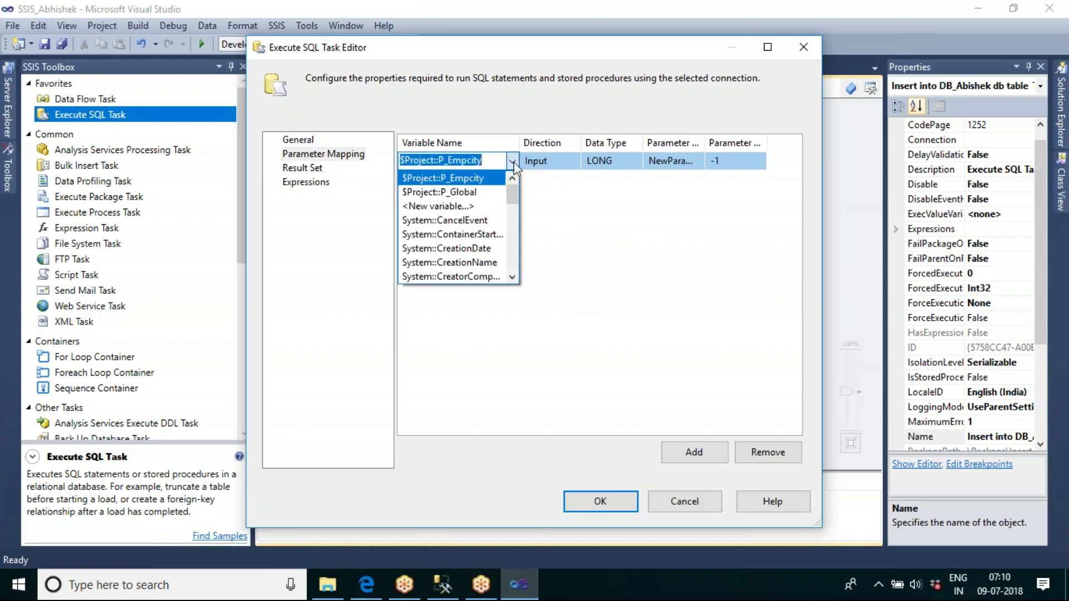
{"action": "left_click_drag", "start_coordinate": [514, 196], "coordinate": [514, 270]}
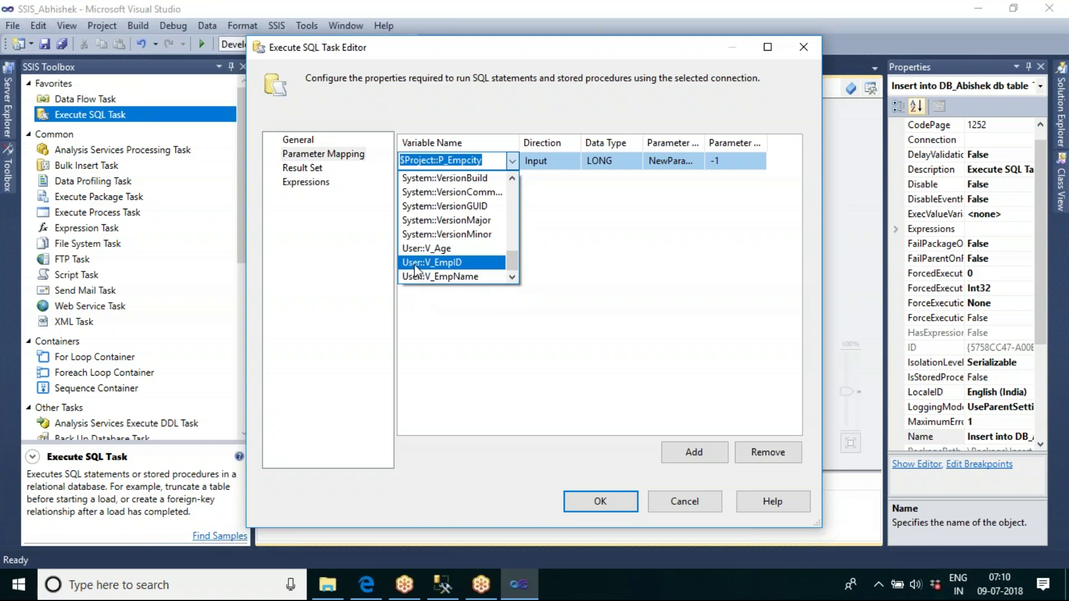
{"action": "left_click", "coordinate": [449, 263]}
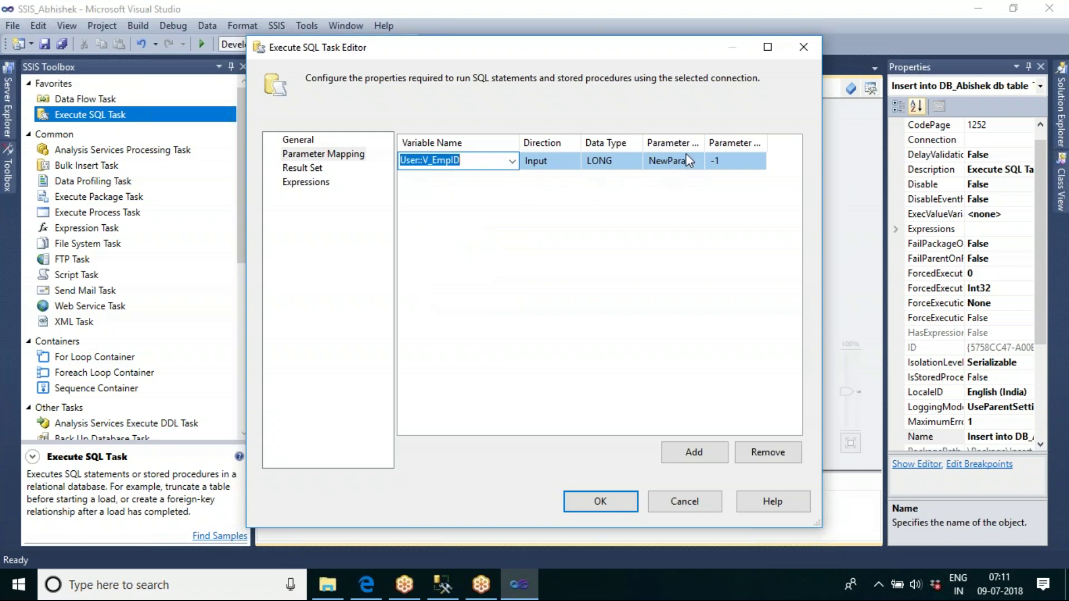
Add a second parameter mapping that uses the variable User::V_EmpName
{"action": "left_click_drag", "start_coordinate": [705, 143], "coordinate": [766, 147]}
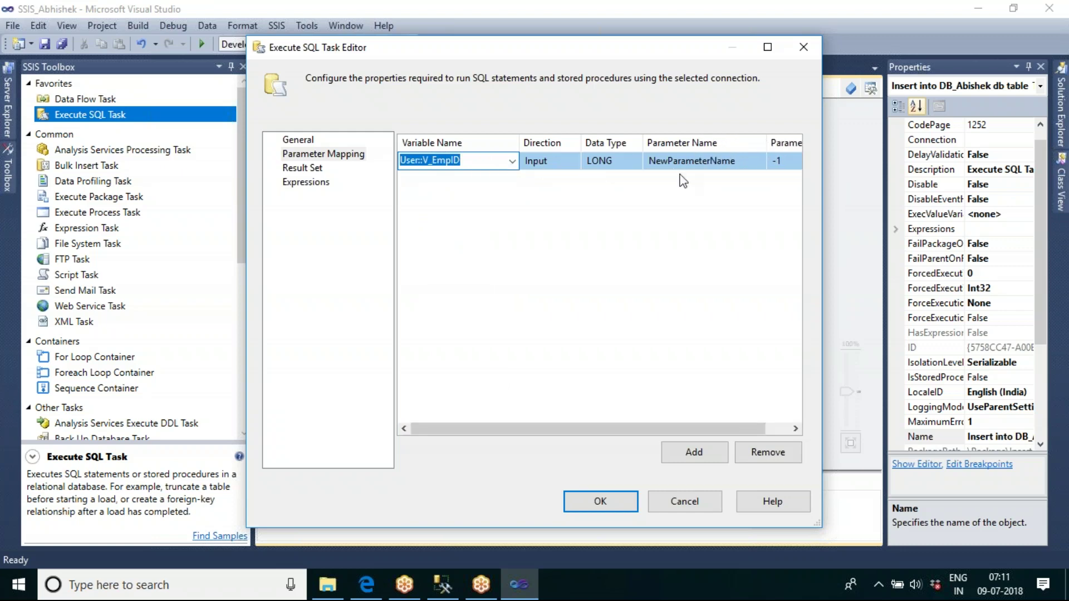
{"action": "left_click", "coordinate": [690, 453]}
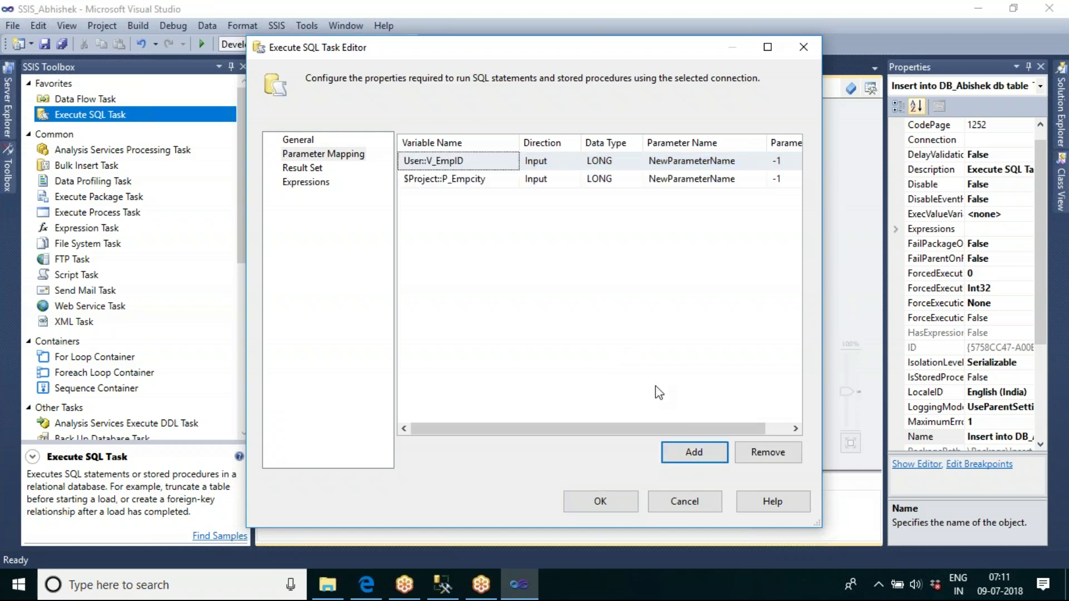
{"action": "left_click", "coordinate": [501, 182]}
{"action": "left_click", "coordinate": [512, 179]}
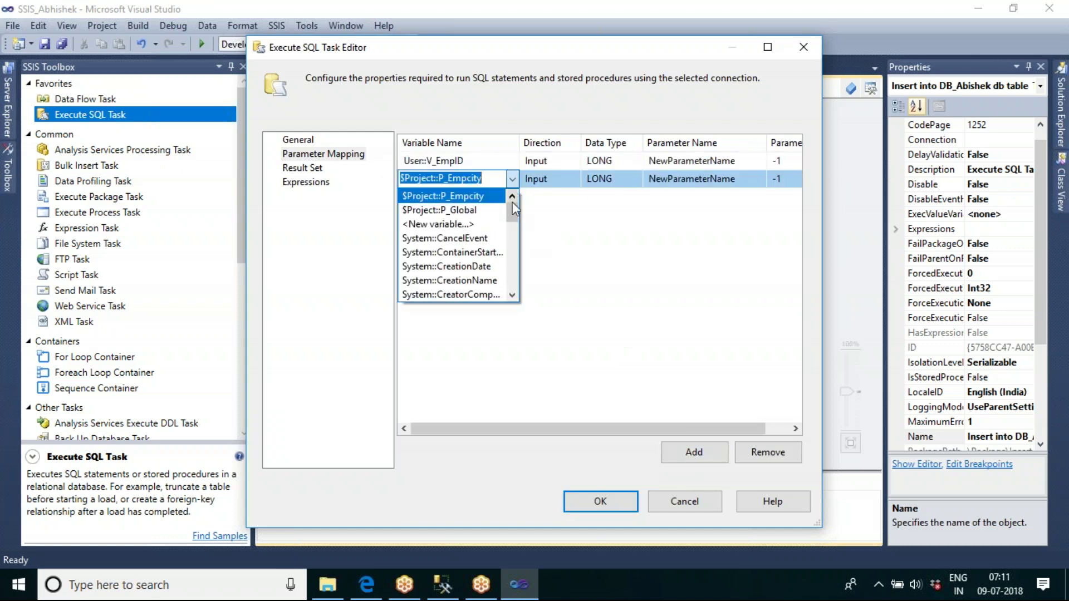
{"action": "left_click_drag", "start_coordinate": [511, 232], "coordinate": [514, 286]}
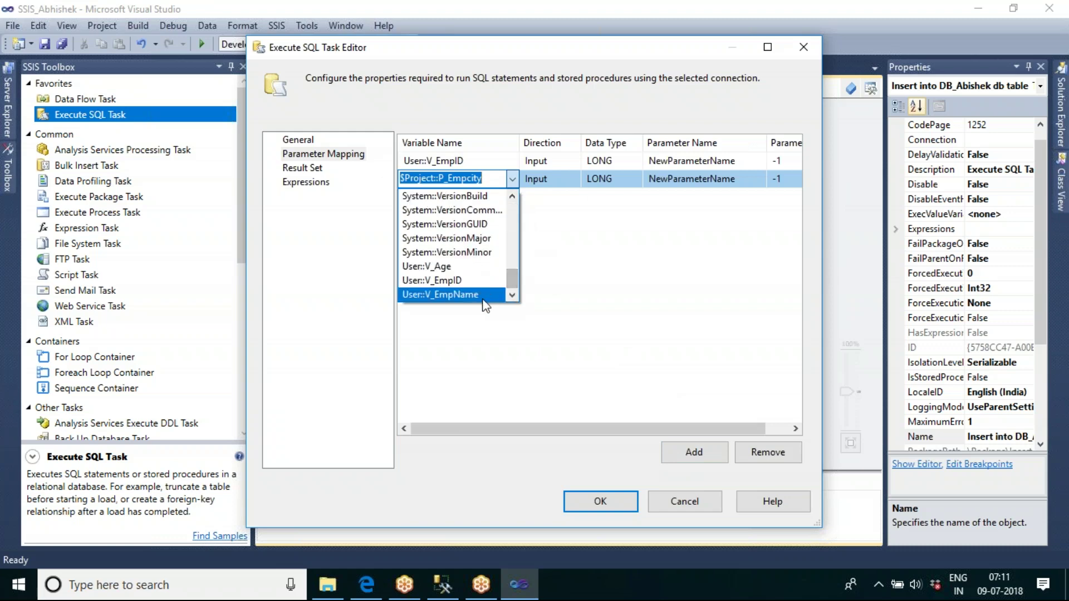
{"action": "left_click", "coordinate": [460, 295]}
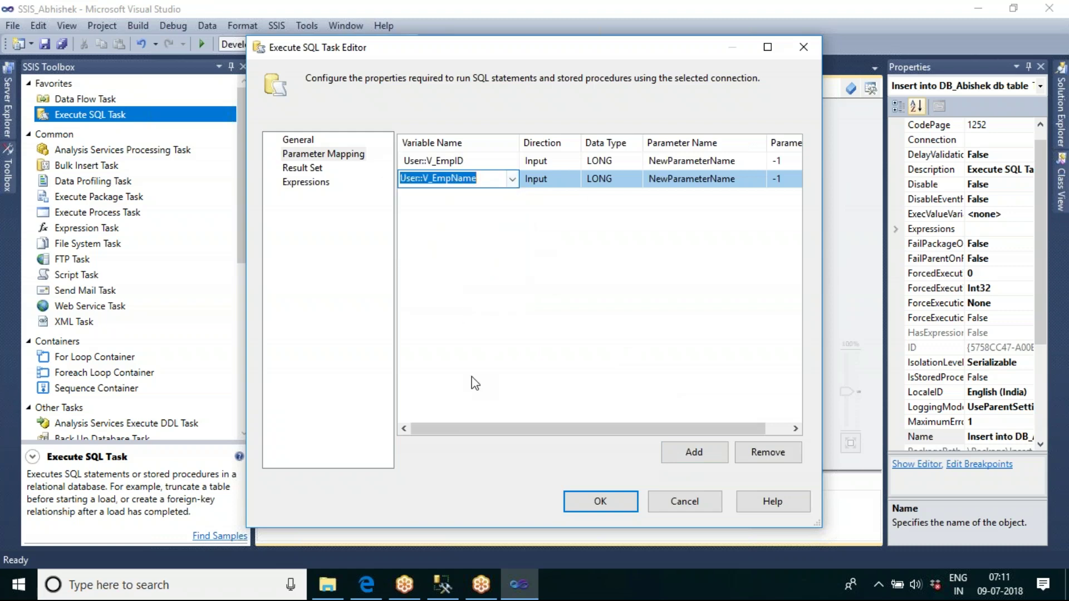
Add a third parameter mapping that uses the variable User::V_Age
{"action": "left_click", "coordinate": [693, 452]}
{"action": "left_click", "coordinate": [501, 197]}
{"action": "left_click", "coordinate": [512, 196]}
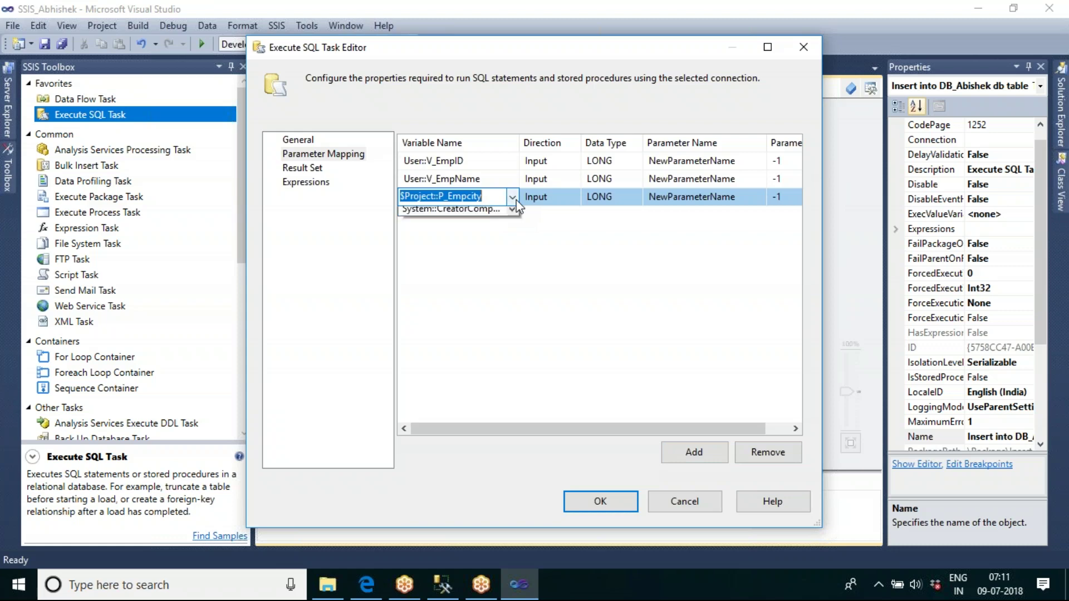
{"action": "left_click_drag", "start_coordinate": [514, 236], "coordinate": [513, 296]}
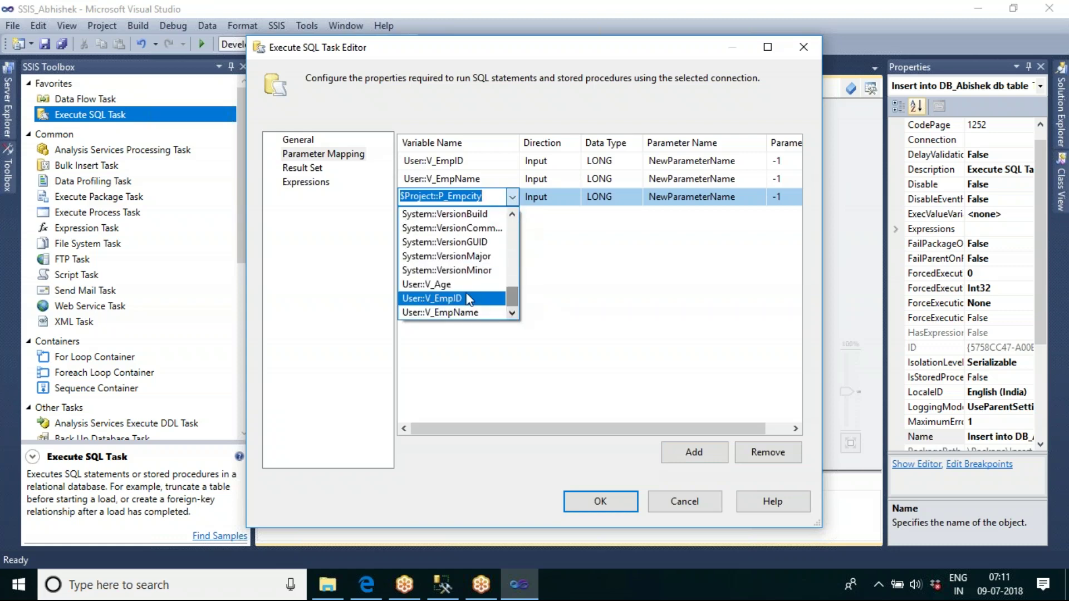
{"action": "left_click", "coordinate": [451, 289]}
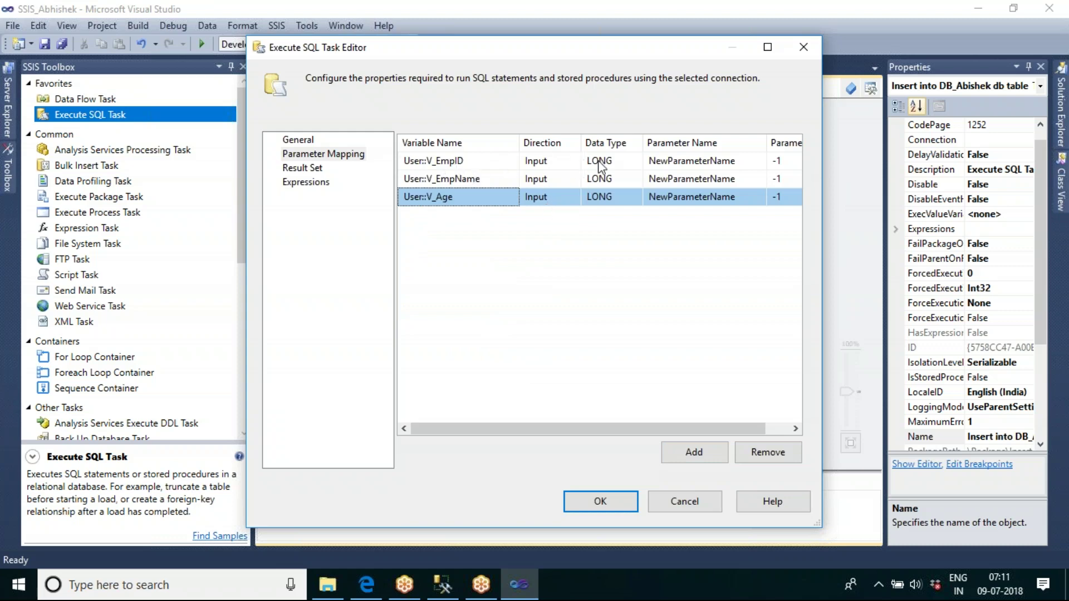
Examine the data types offered for the User::V_EmpID mapping, widening the Data Type column to read the full names
{"action": "left_click", "coordinate": [624, 162]}
{"action": "left_click", "coordinate": [640, 165]}
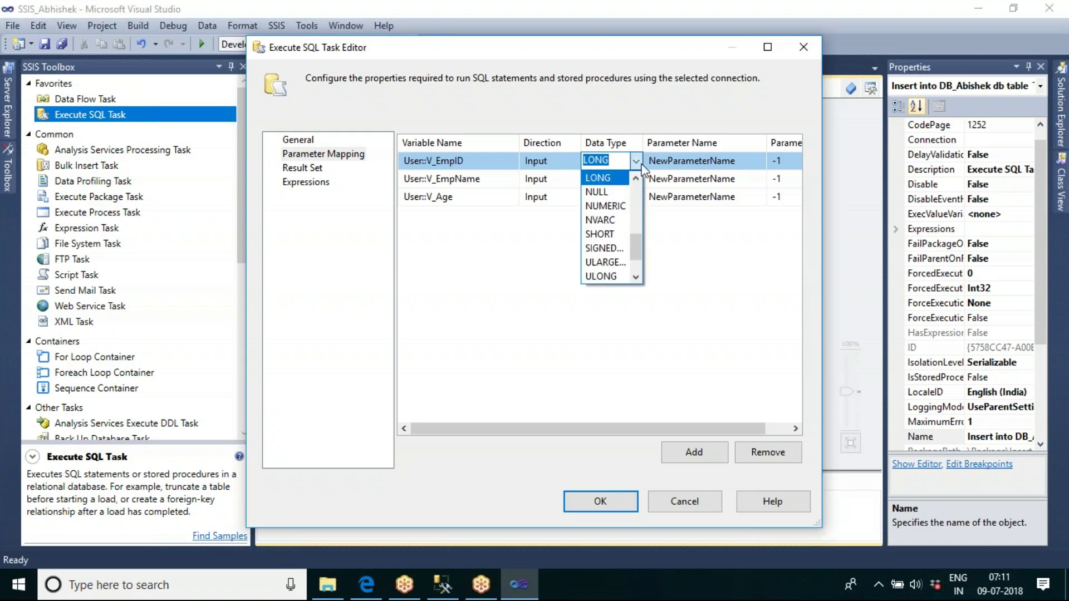
{"action": "left_click", "coordinate": [635, 161]}
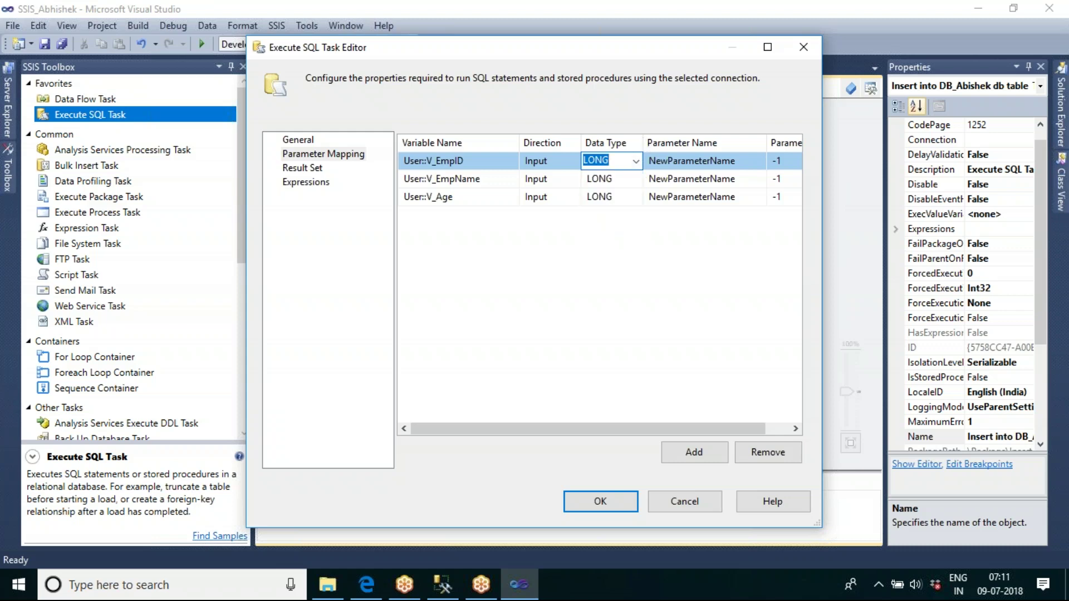
{"action": "left_click_drag", "start_coordinate": [643, 142], "coordinate": [698, 142]}
{"action": "left_click", "coordinate": [691, 162]}
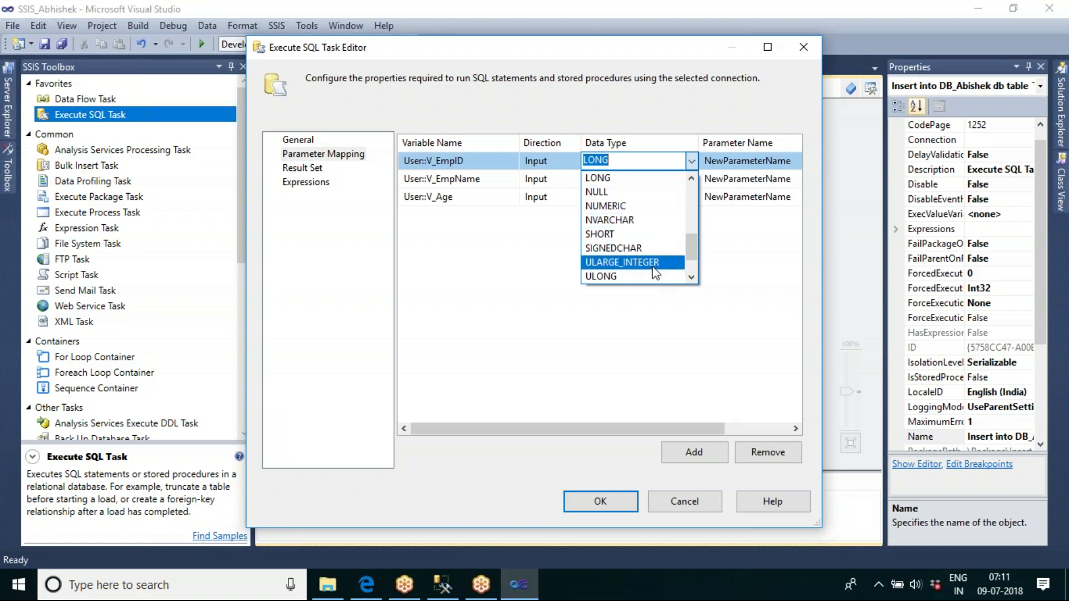
{"action": "left_click", "coordinate": [642, 325]}
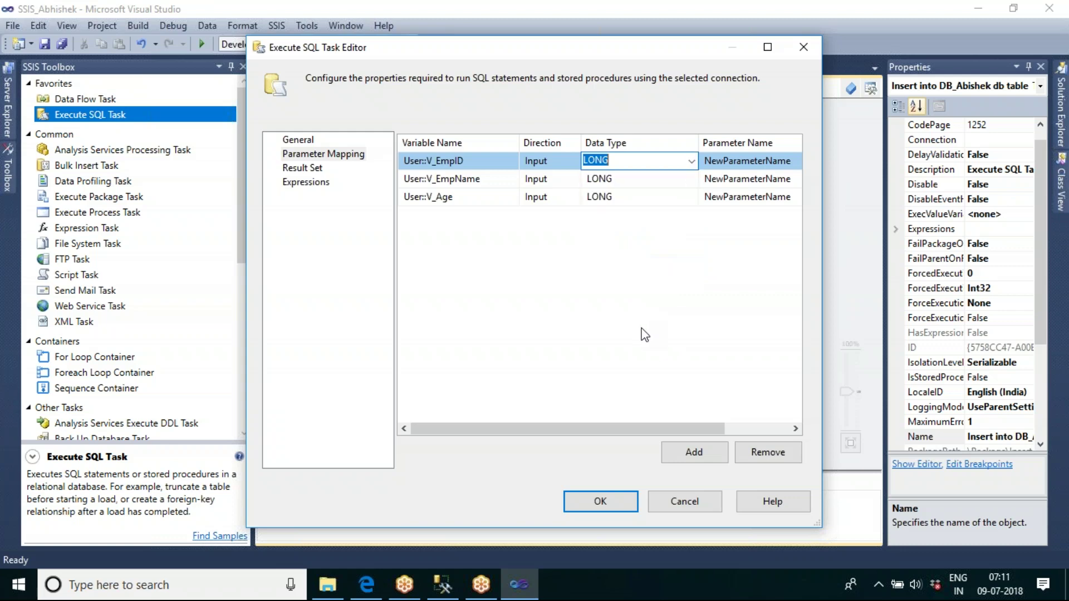
Set the data type of the User::V_EmpName mapping to VARCHAR and narrow the Variable Name column
{"action": "left_click", "coordinate": [628, 179]}
{"action": "left_click", "coordinate": [690, 180]}
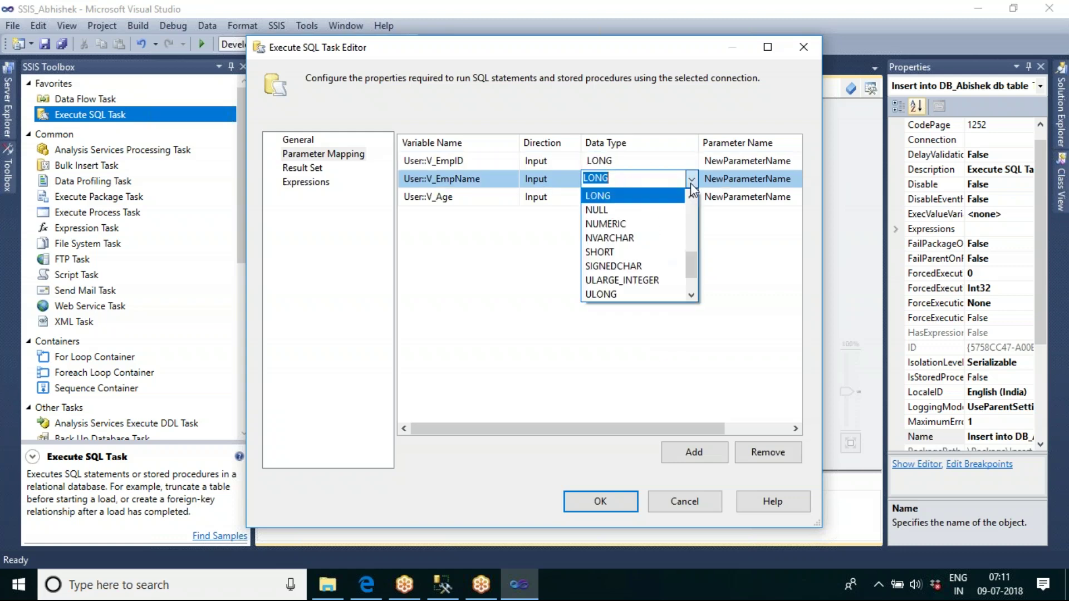
{"action": "scroll", "coordinate": [692, 265], "scroll_direction": "down", "scroll_amount": 1}
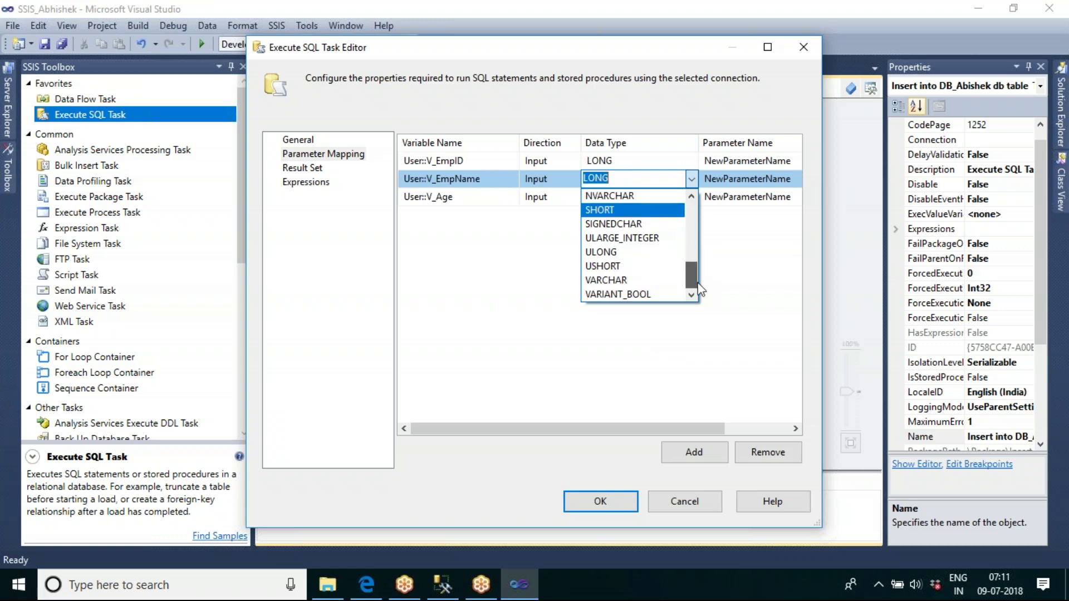
{"action": "left_click", "coordinate": [633, 284]}
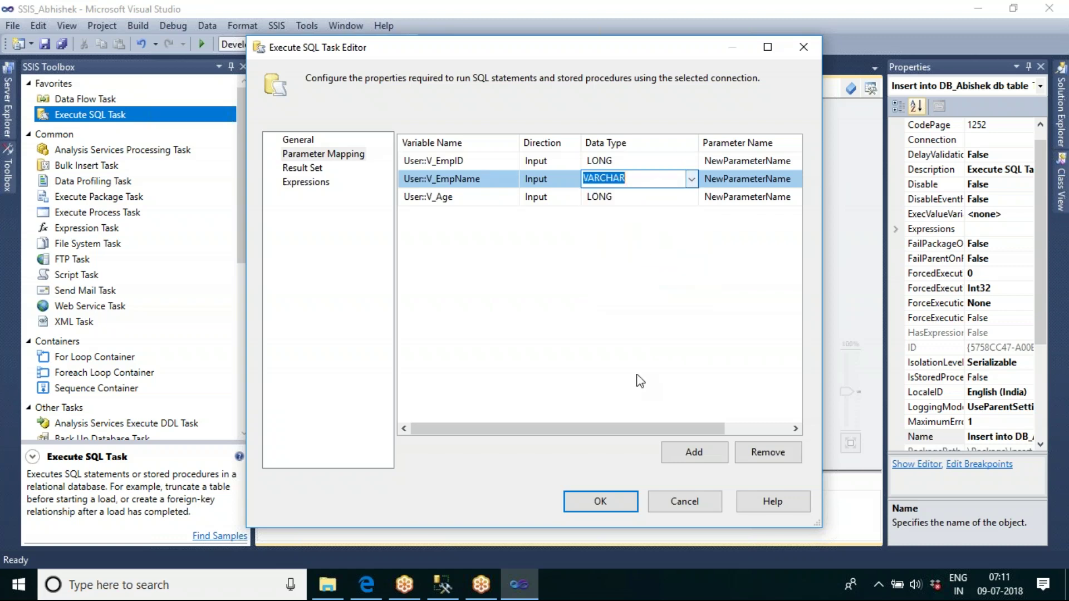
{"action": "left_click", "coordinate": [646, 362]}
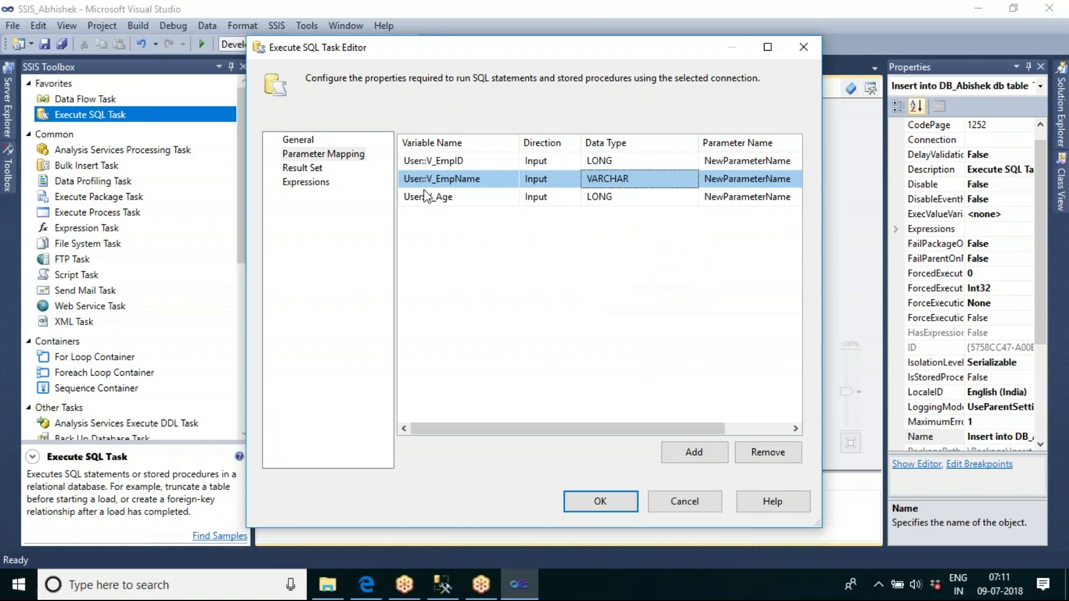
{"action": "left_click_drag", "start_coordinate": [519, 139], "coordinate": [471, 139]}
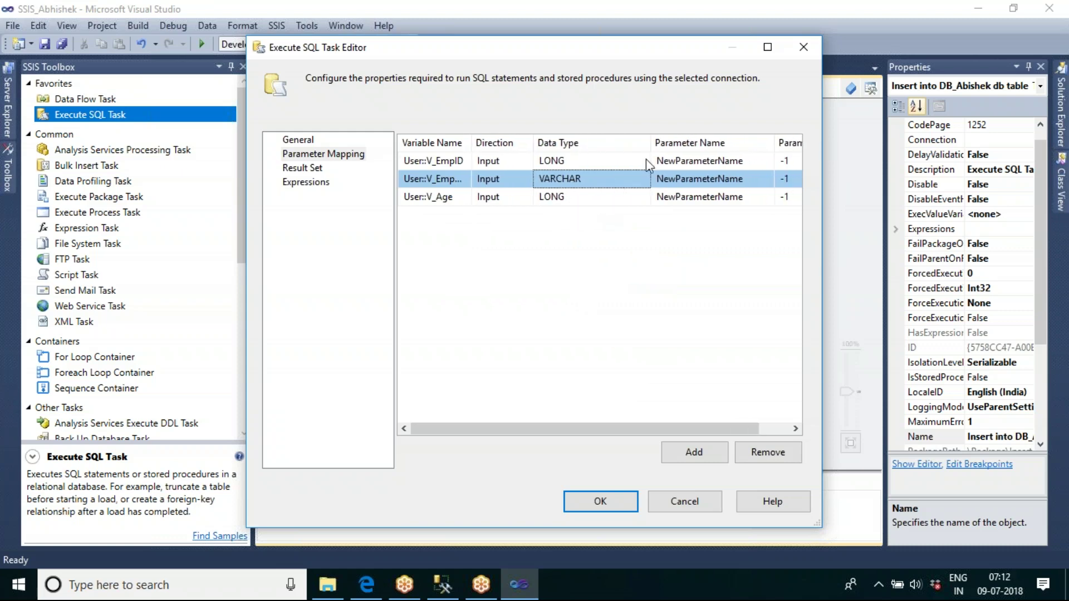
Compare the order of the parameter mappings with the placeholders in the INSERT statement and the columns of tbl_abi_emp
{"action": "left_click_drag", "start_coordinate": [650, 139], "coordinate": [589, 138]}
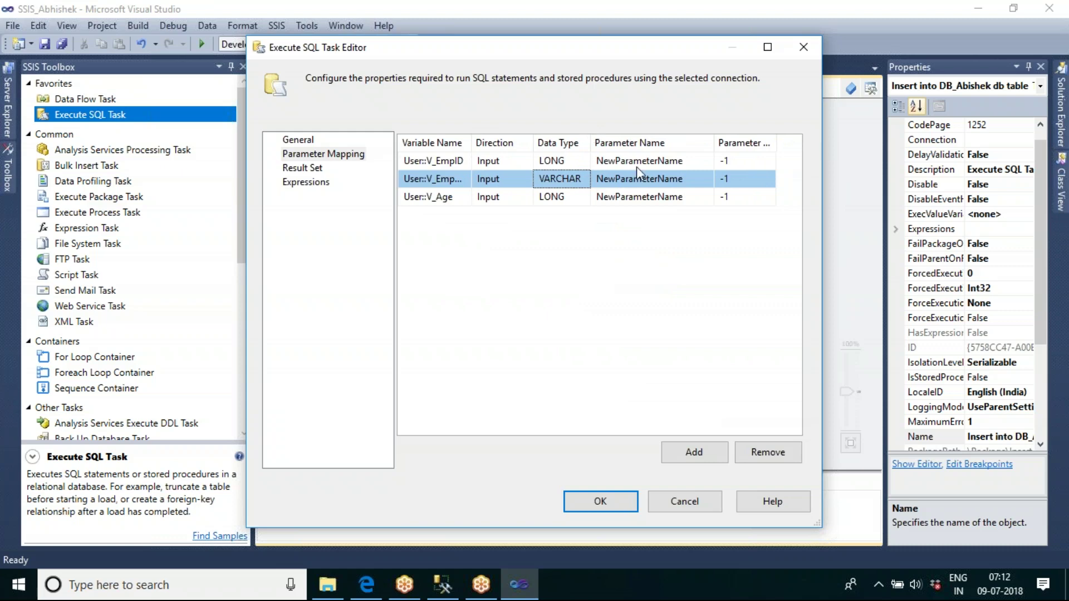
{"action": "left_click", "coordinate": [680, 163]}
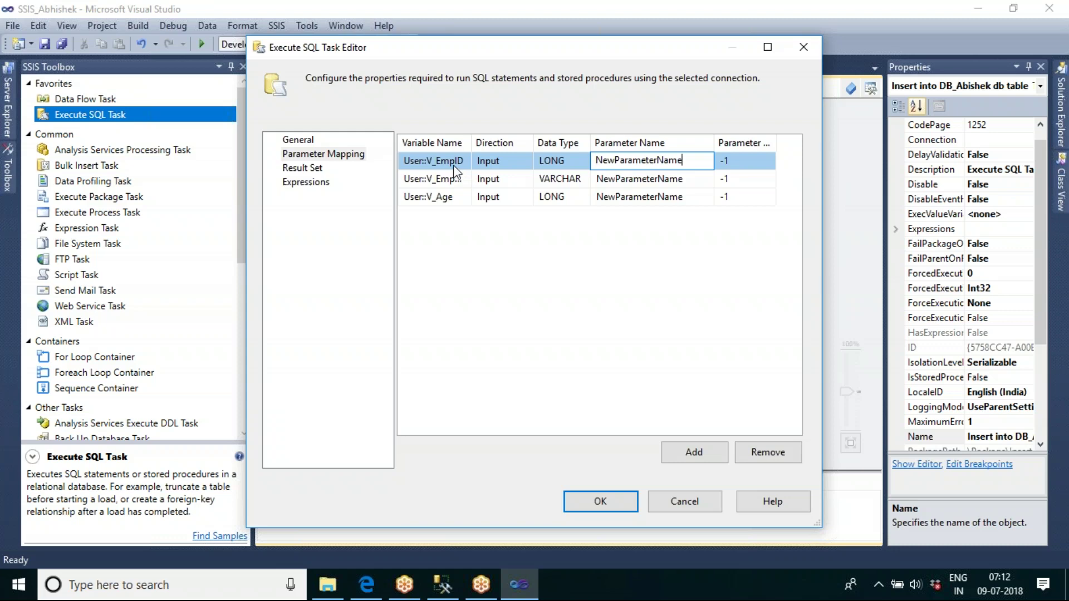
{"action": "left_click", "coordinate": [298, 139]}
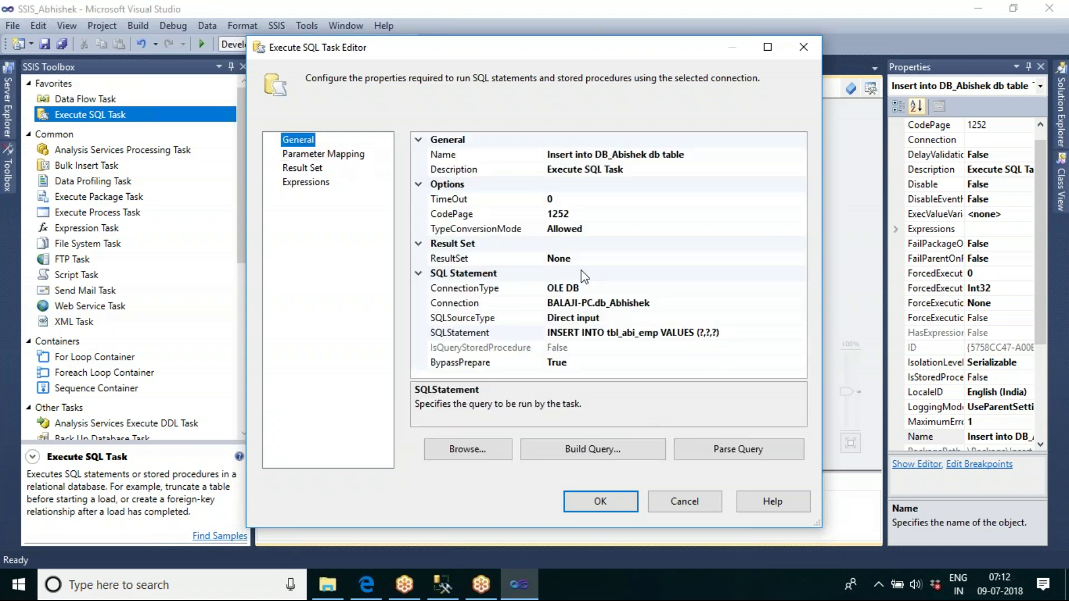
{"action": "left_click", "coordinate": [314, 155]}
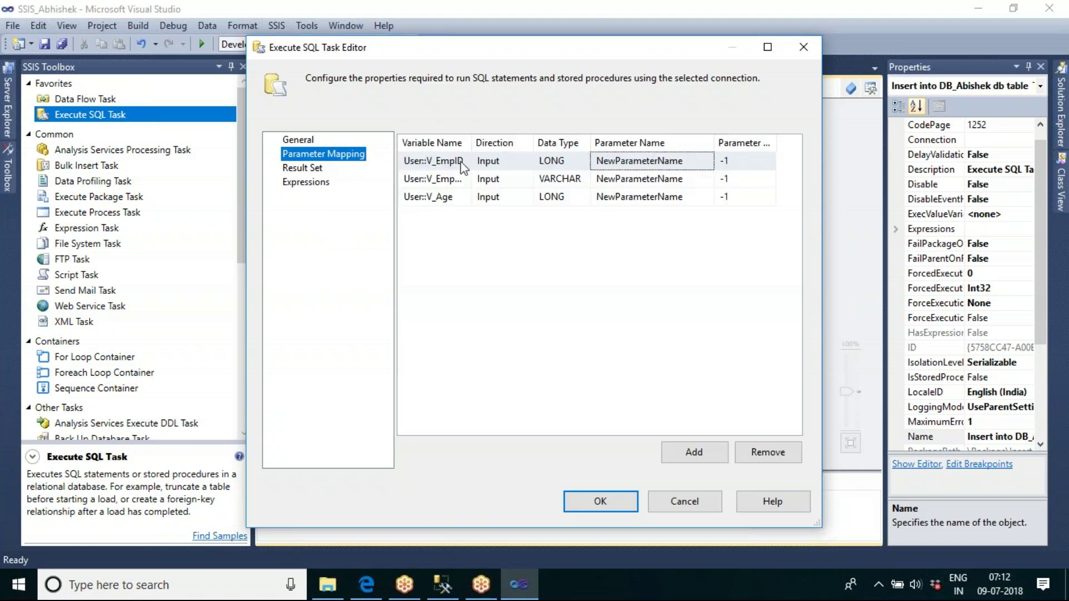
{"action": "left_click", "coordinate": [298, 139]}
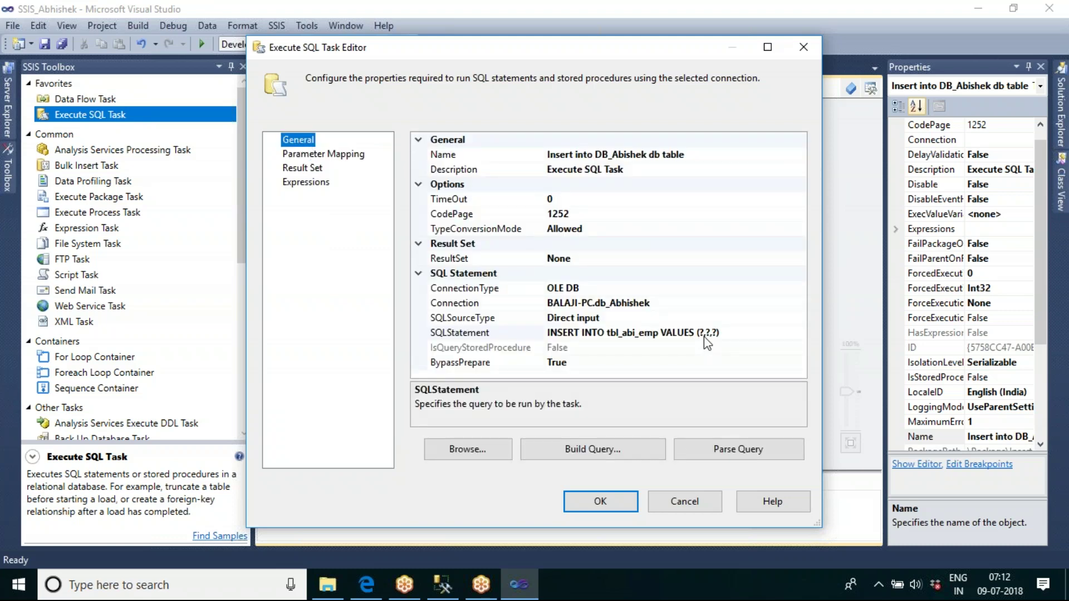
{"action": "left_click", "coordinate": [443, 581]}
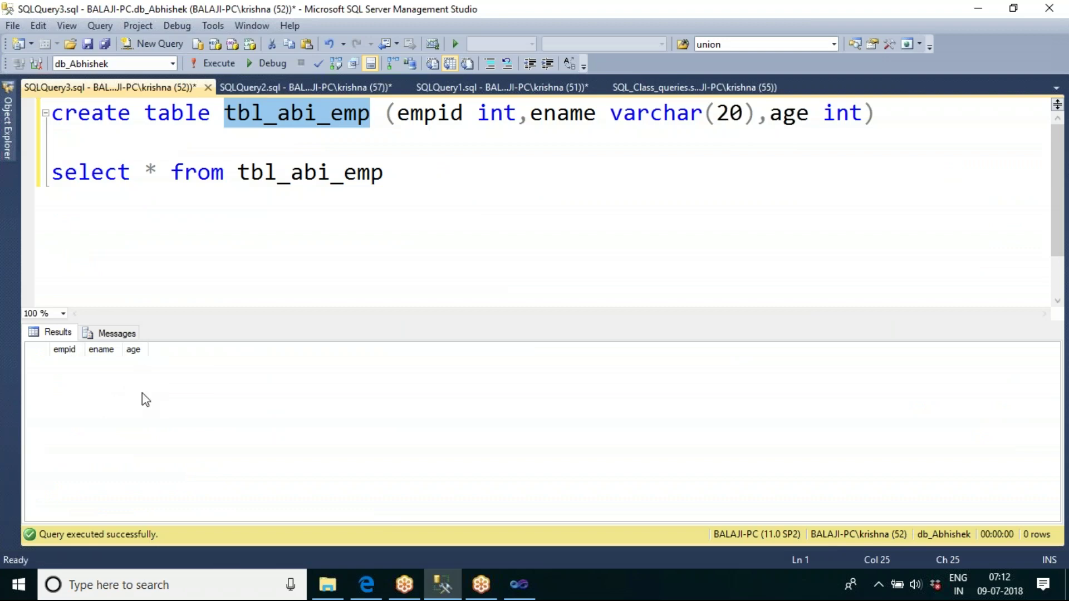
{"action": "left_click", "coordinate": [533, 591]}
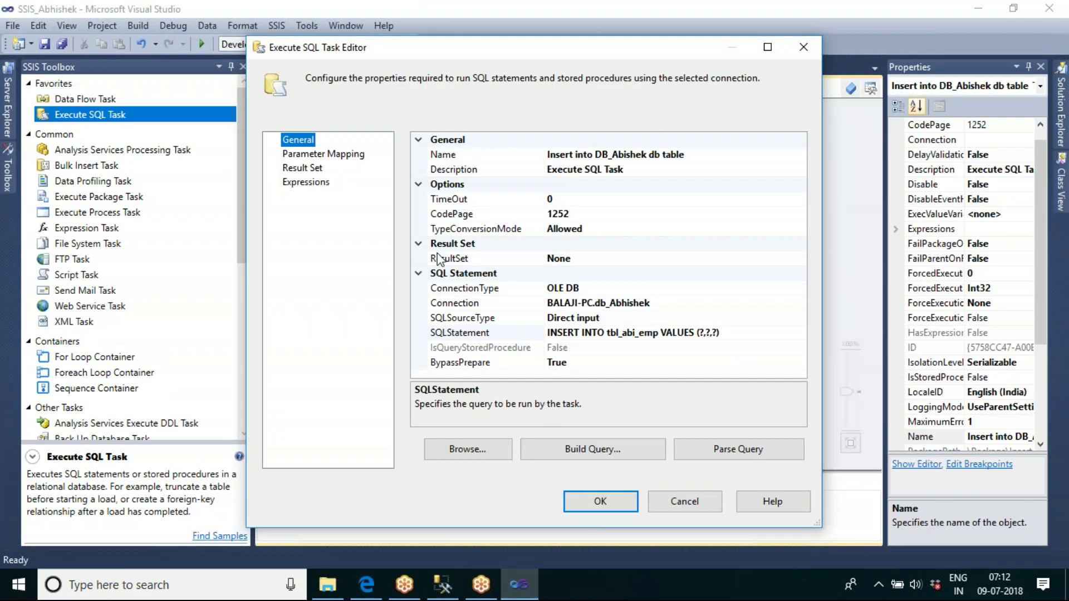
{"action": "left_click", "coordinate": [329, 156]}
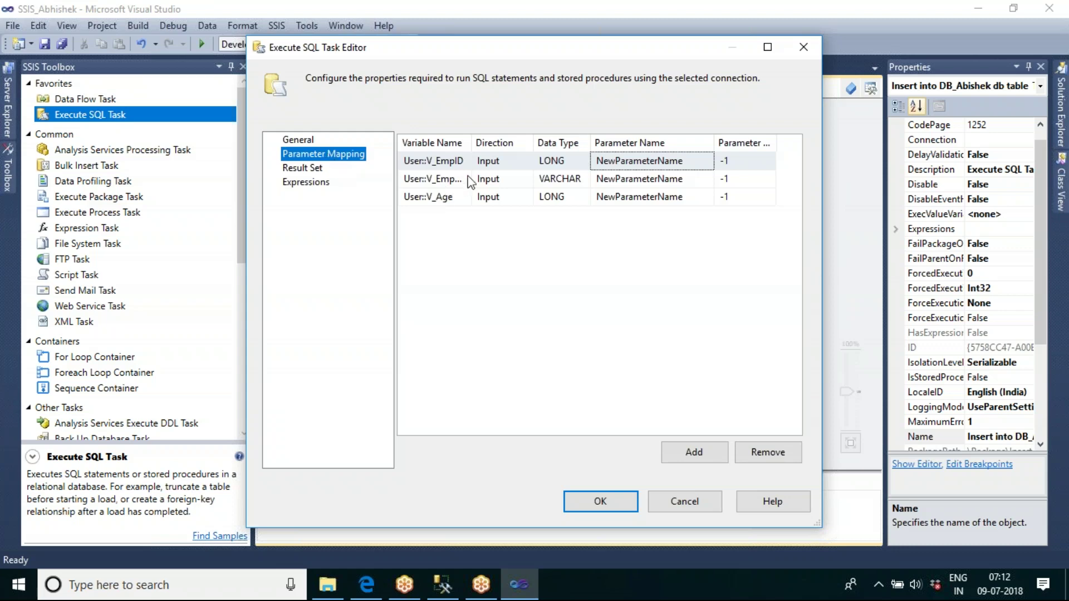
{"action": "left_click", "coordinate": [306, 140]}
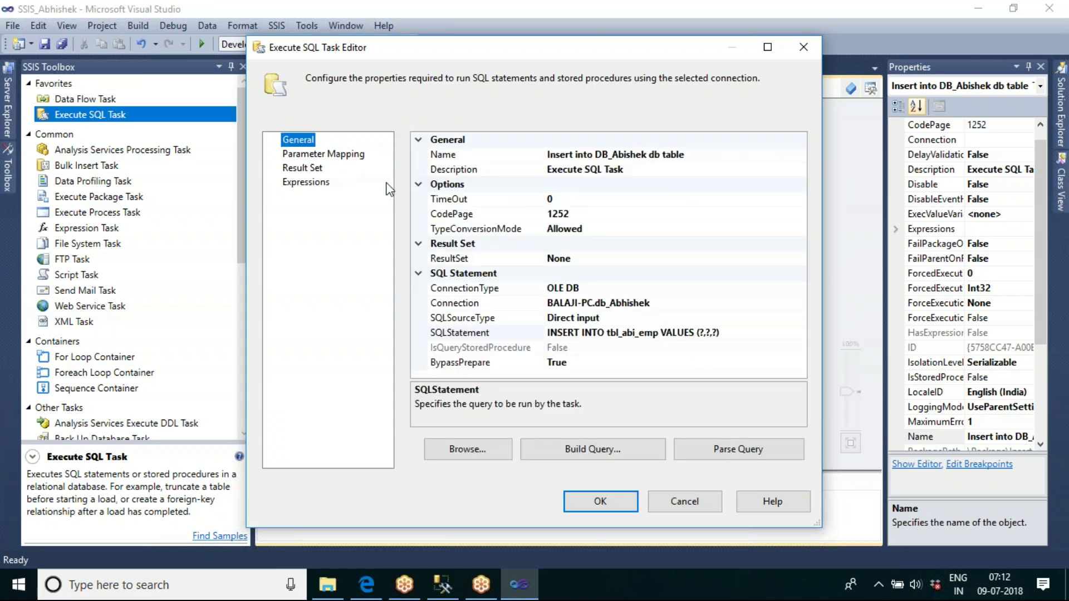
{"action": "left_click", "coordinate": [325, 155]}
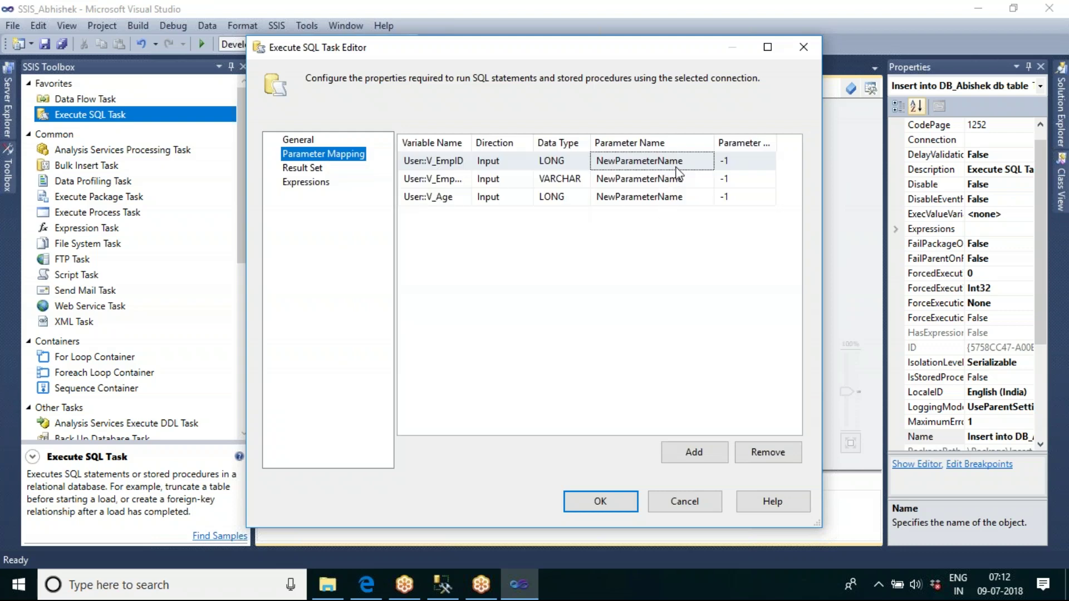
Set the parameter name of the User::V_EmpID mapping to 0 and widen the Variable Name column
{"action": "left_click", "coordinate": [684, 161]}
{"action": "left_click_drag", "start_coordinate": [686, 161], "coordinate": [599, 167]}
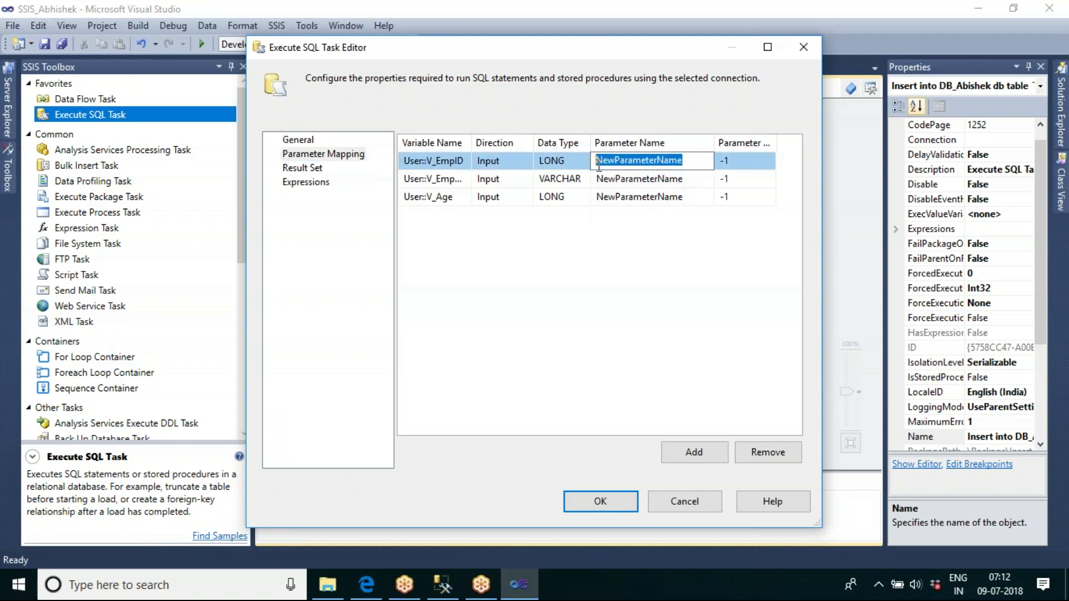
{"action": "type", "text": "0"}
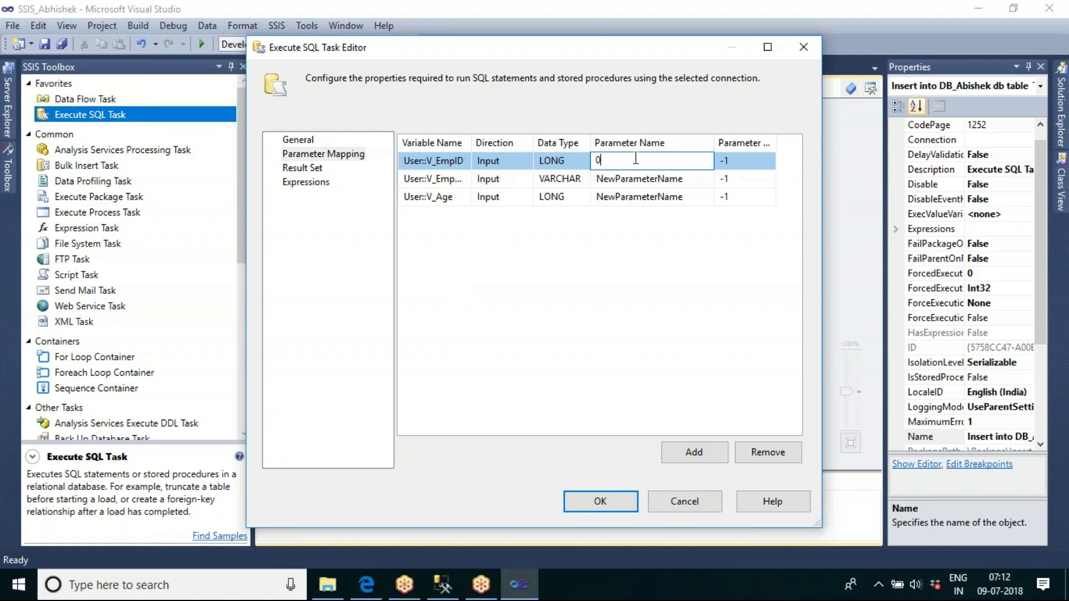
{"action": "left_click_drag", "start_coordinate": [471, 143], "coordinate": [492, 148]}
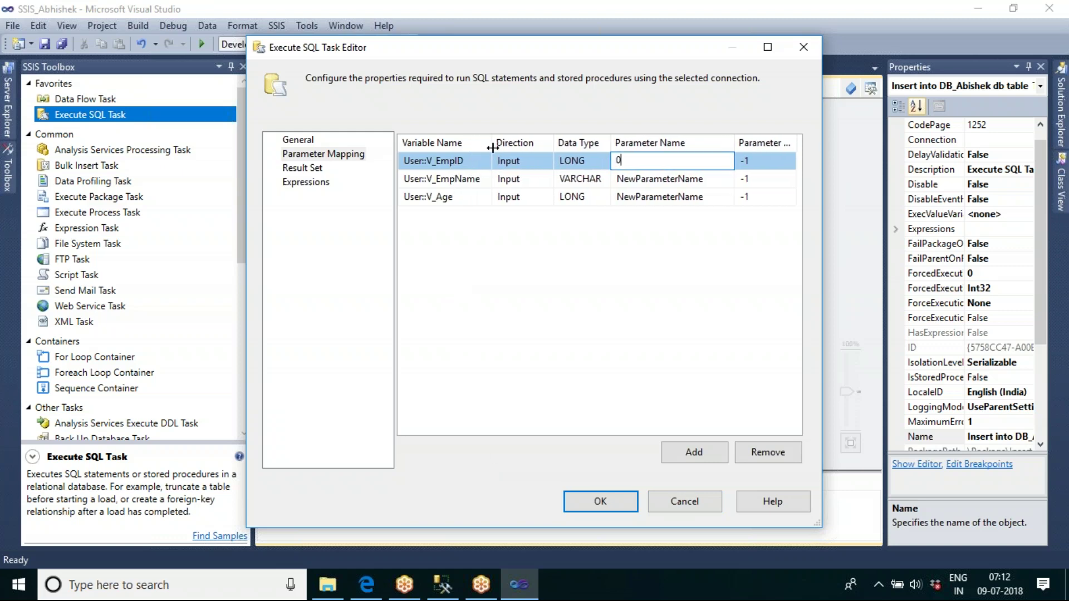
Set the parameter names of the User::V_EmpName and User::V_Age mappings to 1 and 2, and narrow the Parameter Name column
{"action": "left_click", "coordinate": [706, 179]}
{"action": "left_click_drag", "start_coordinate": [696, 178], "coordinate": [610, 179]}
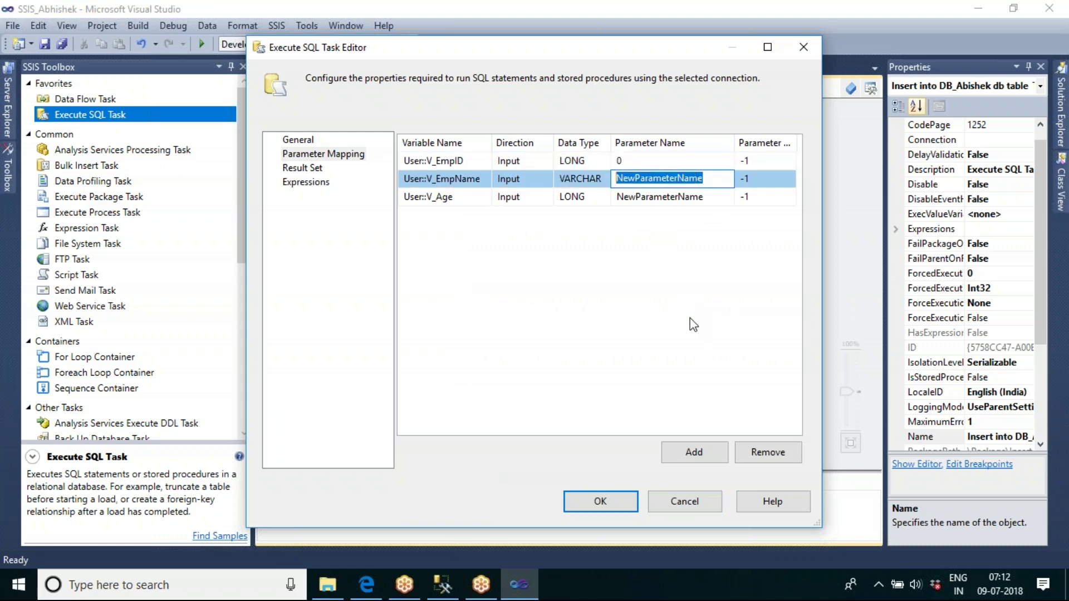
{"action": "type", "text": "1"}
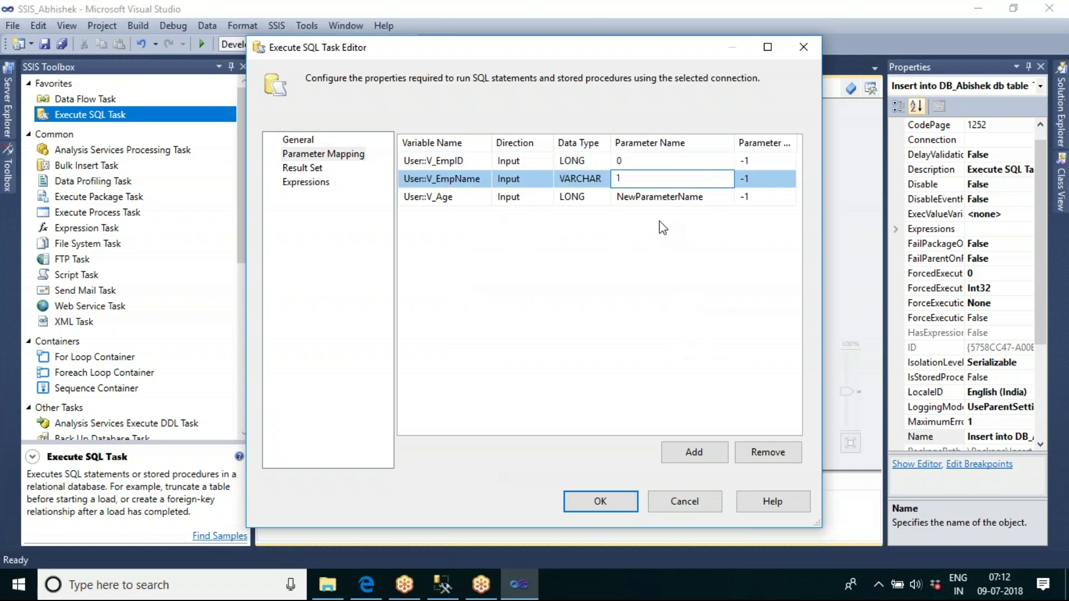
{"action": "left_click", "coordinate": [717, 197]}
{"action": "left_click_drag", "start_coordinate": [705, 196], "coordinate": [606, 199]}
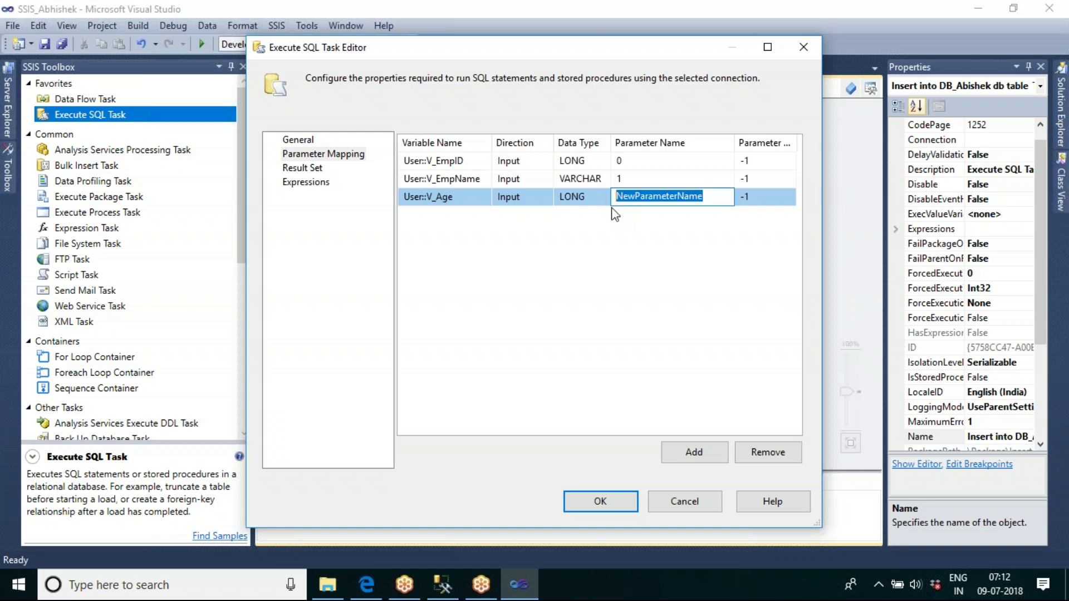
{"action": "type", "text": "2"}
{"action": "key", "text": "Return"}
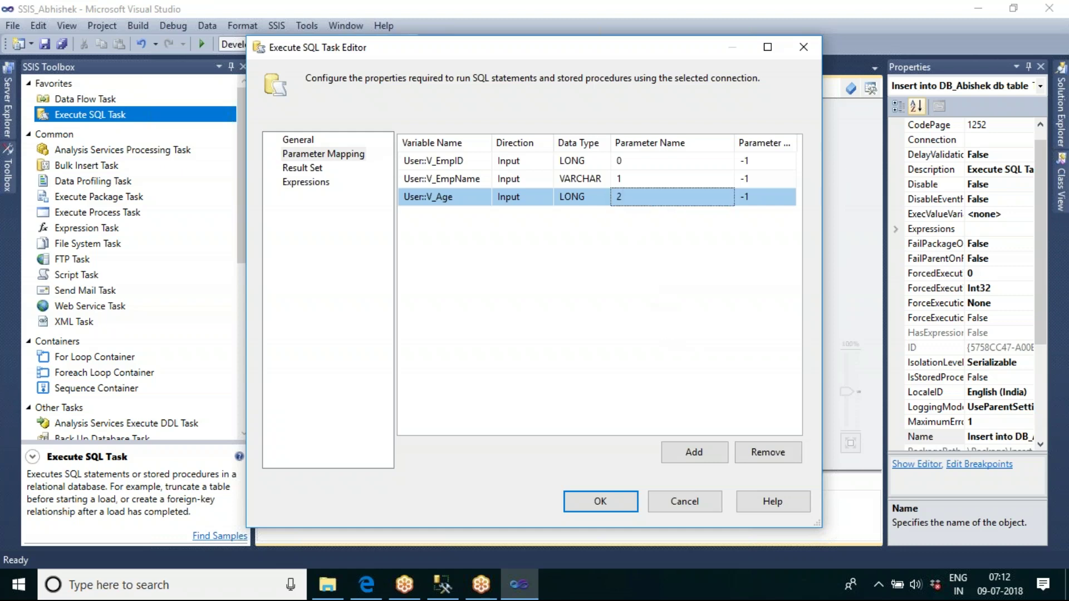
{"action": "left_click_drag", "start_coordinate": [734, 139], "coordinate": [694, 139]}
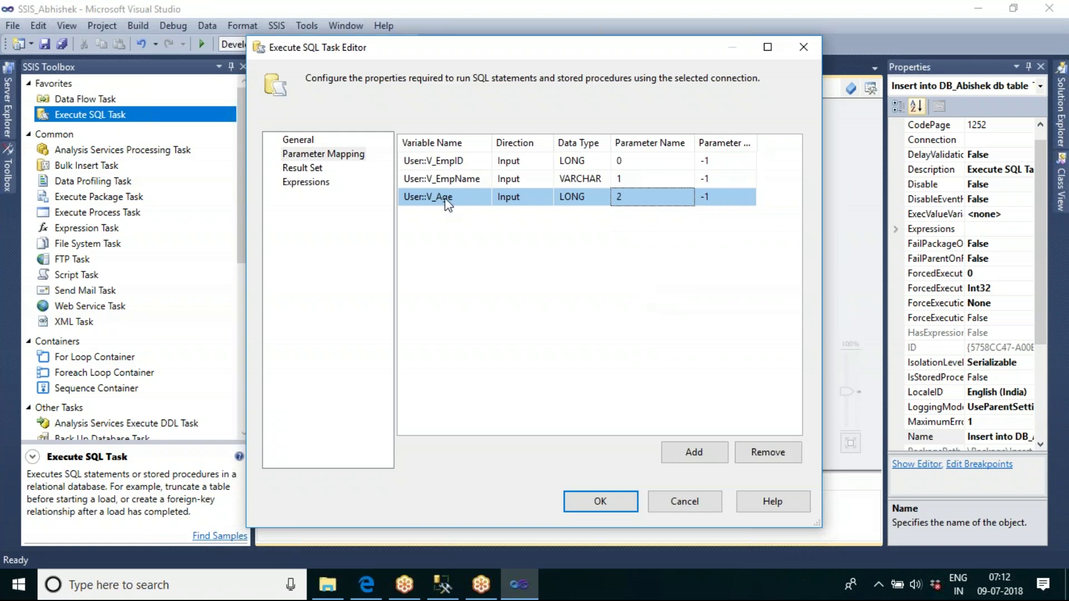
Recheck the INSERT statement's placeholders and widen the Parameter Size column to read its full heading
{"action": "left_click", "coordinate": [305, 140]}
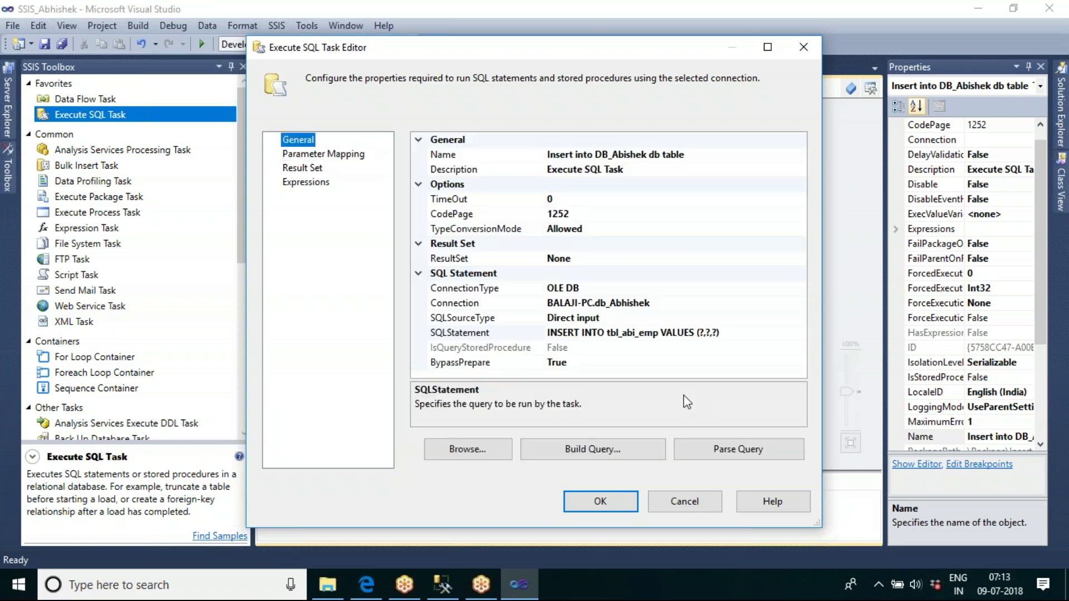
{"action": "left_click", "coordinate": [345, 156]}
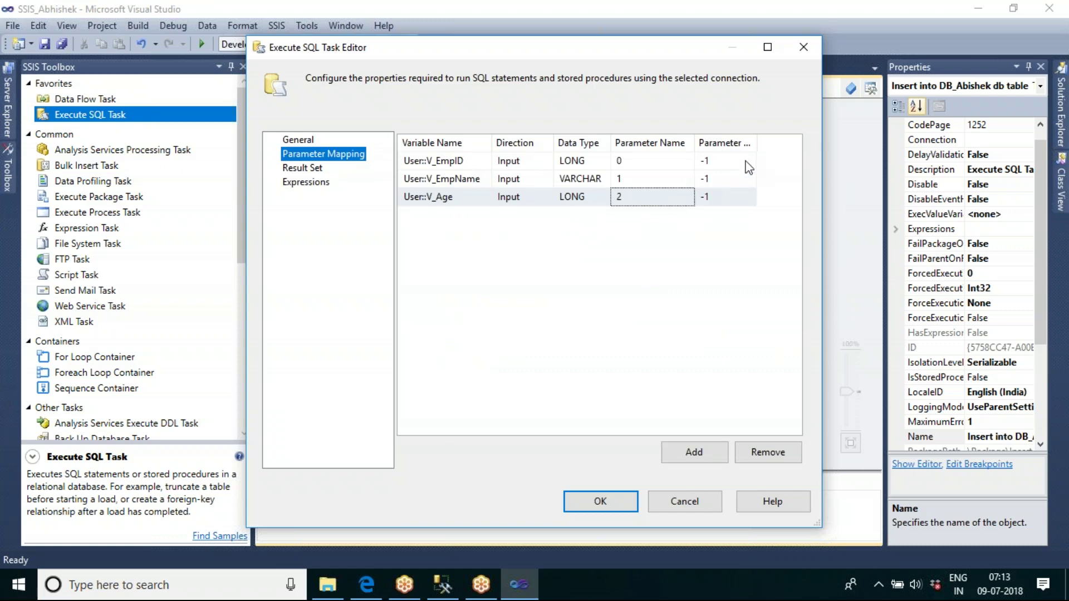
{"action": "left_click", "coordinate": [761, 140]}
{"action": "left_click_drag", "start_coordinate": [761, 140], "coordinate": [782, 140]}
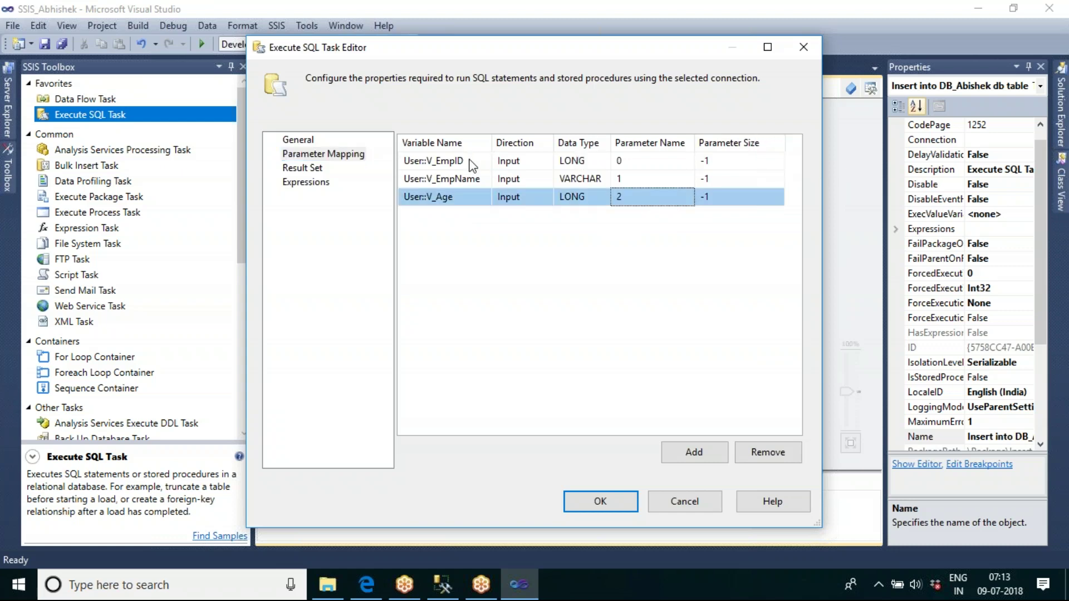
Try a parameter size of 30 for the User::V_EmpName mapping and restore it to -1
{"action": "left_click", "coordinate": [736, 175]}
{"action": "key", "text": "BackSpace"}
{"action": "key", "text": "BackSpace"}
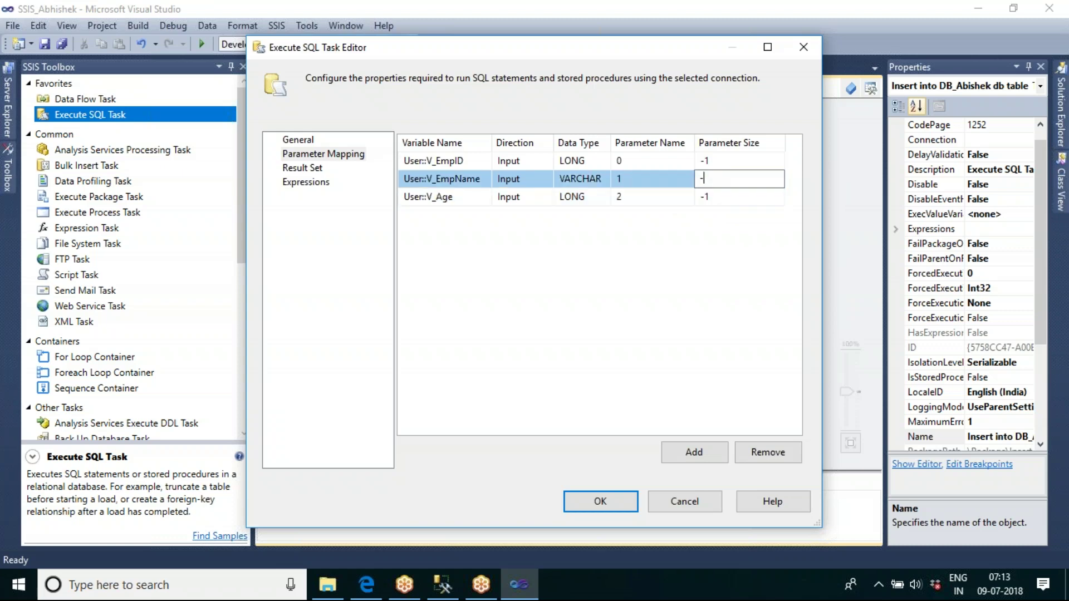
{"action": "type", "text": "30"}
{"action": "key", "text": "BackSpace"}
{"action": "key", "text": "BackSpace"}
{"action": "type", "text": "-1"}
{"action": "left_click", "coordinate": [709, 245]}
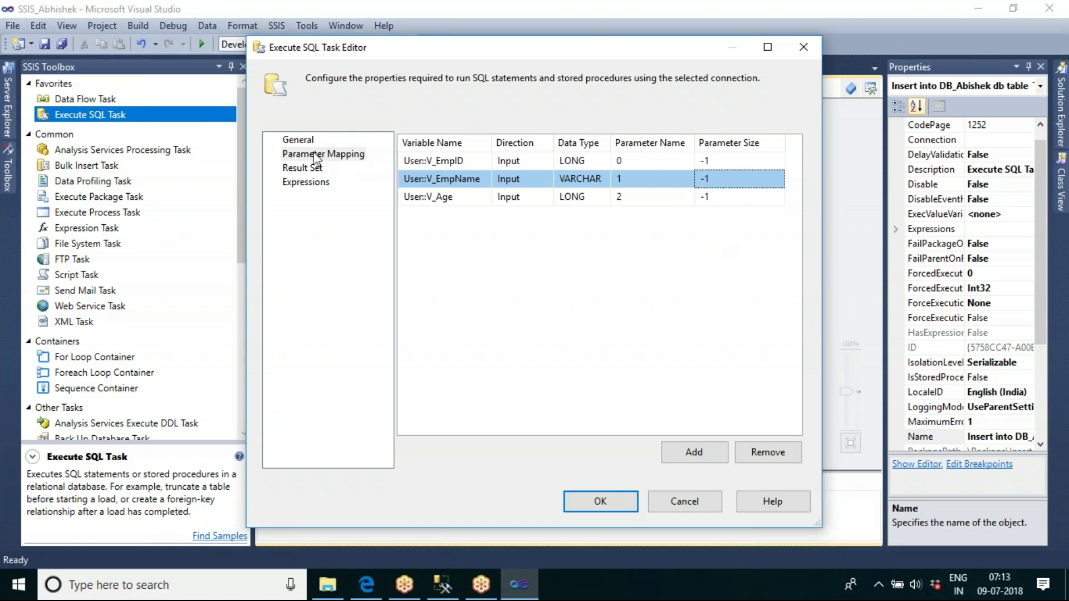
Check the INSERT statement against the tbl_abi_emp columns and the mappings, and accept the insert task's settings
{"action": "left_click", "coordinate": [299, 140]}
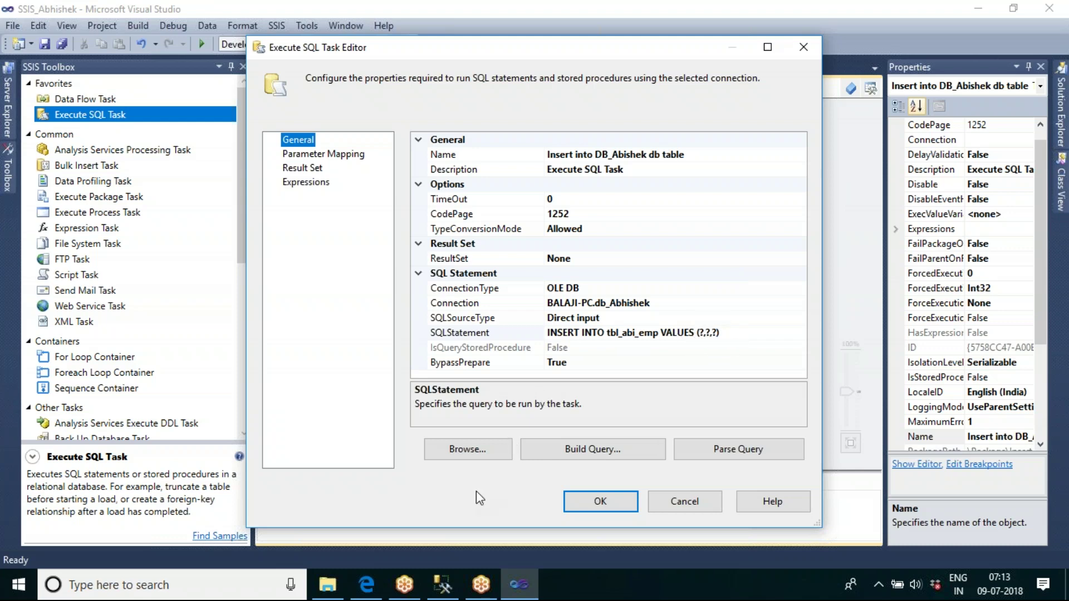
{"action": "left_click", "coordinate": [443, 584]}
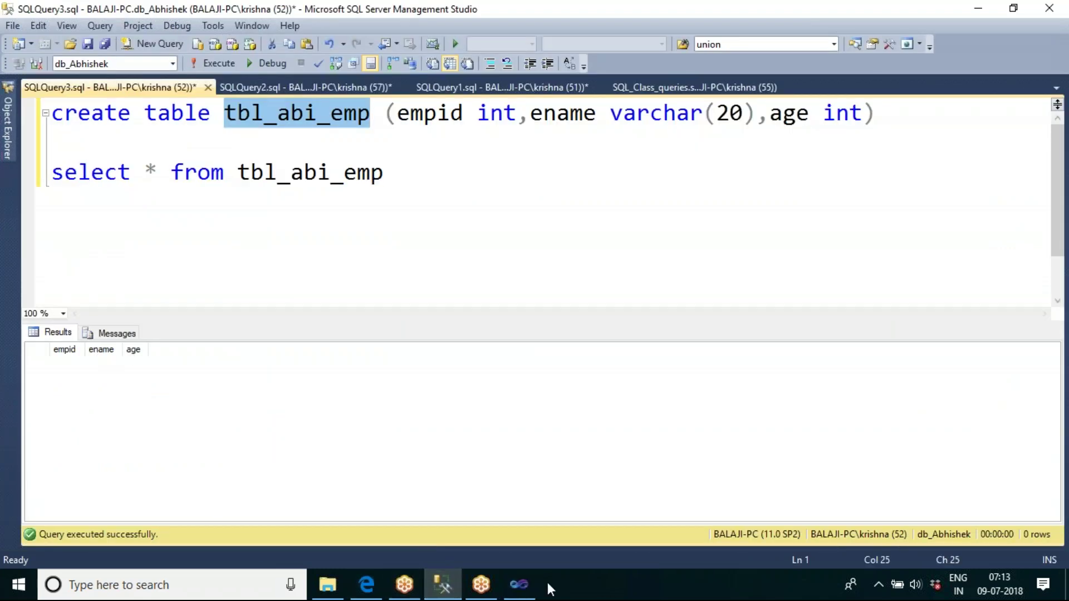
{"action": "left_click", "coordinate": [526, 583]}
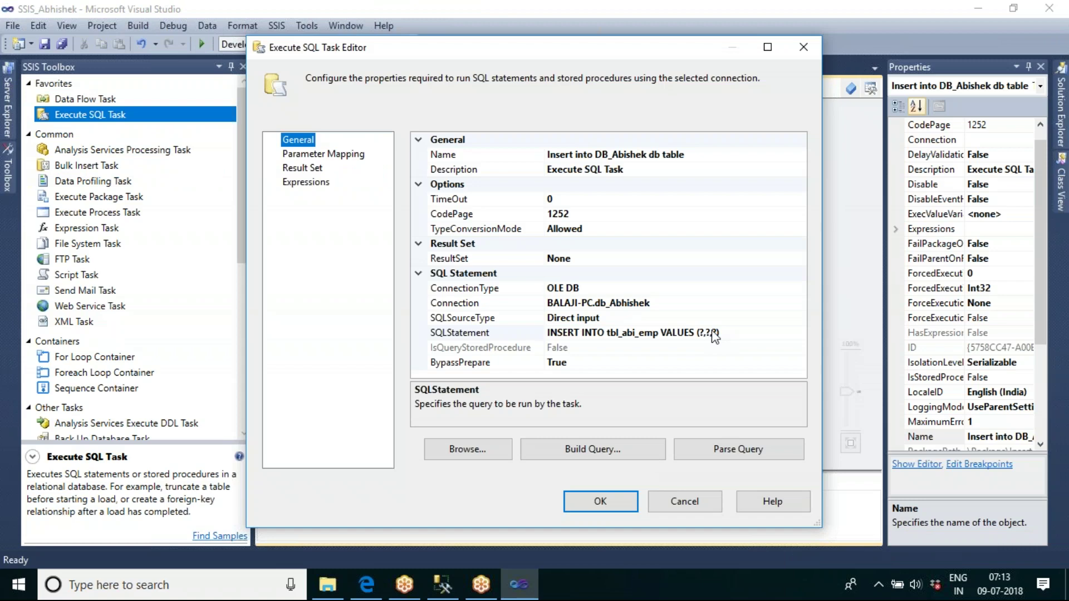
{"action": "left_click", "coordinate": [303, 154]}
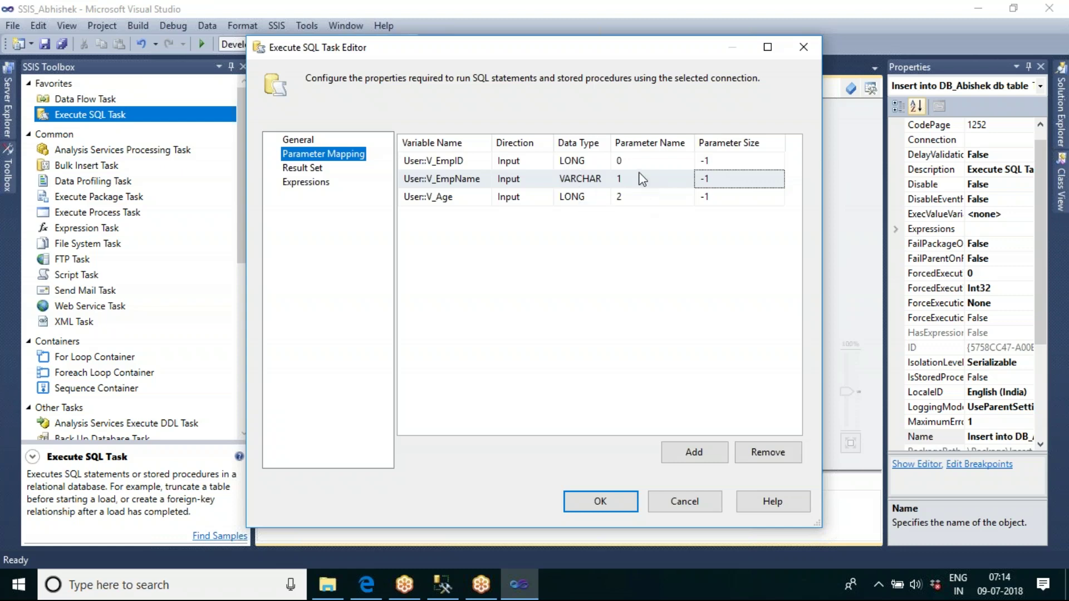
{"action": "left_click", "coordinate": [629, 501]}
{"action": "left_click", "coordinate": [695, 310]}
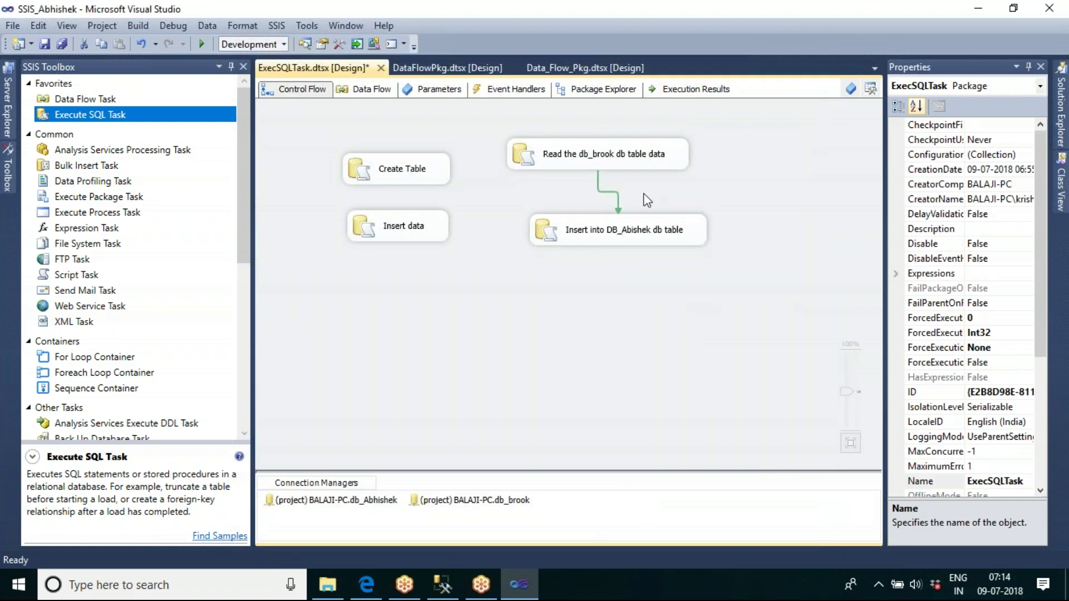
Review the query and result set variable mappings of the "Read the db_brook db table data" task
{"action": "left_click", "coordinate": [622, 167]}
{"action": "double_click", "coordinate": [622, 167]}
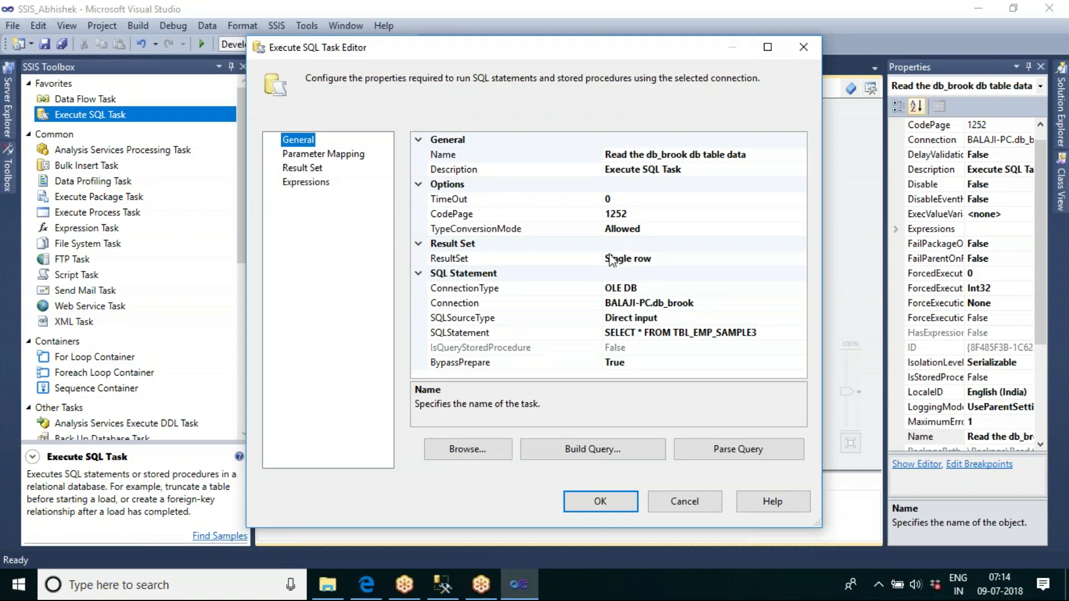
{"action": "left_click", "coordinate": [299, 169]}
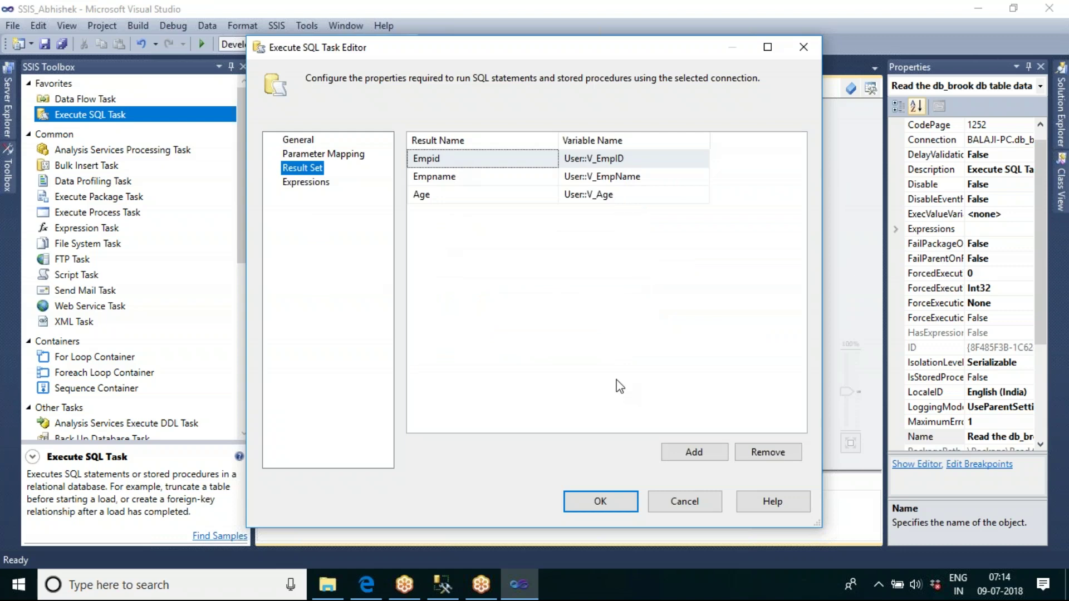
{"action": "left_click", "coordinate": [598, 501]}
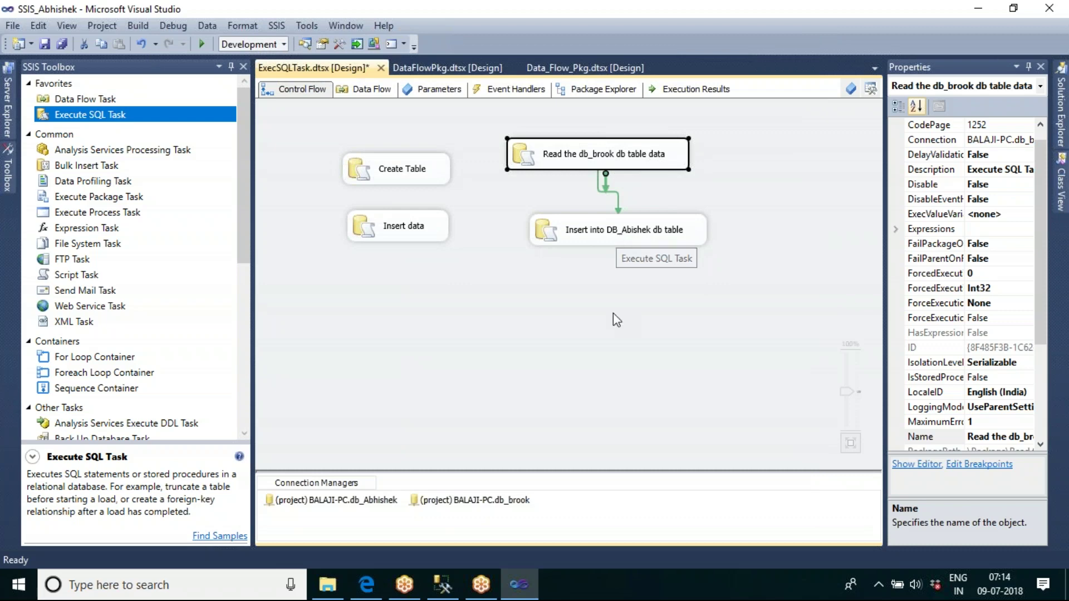
Execute only the "Read the db_brook db table data" task from the control flow
{"action": "left_click", "coordinate": [607, 333]}
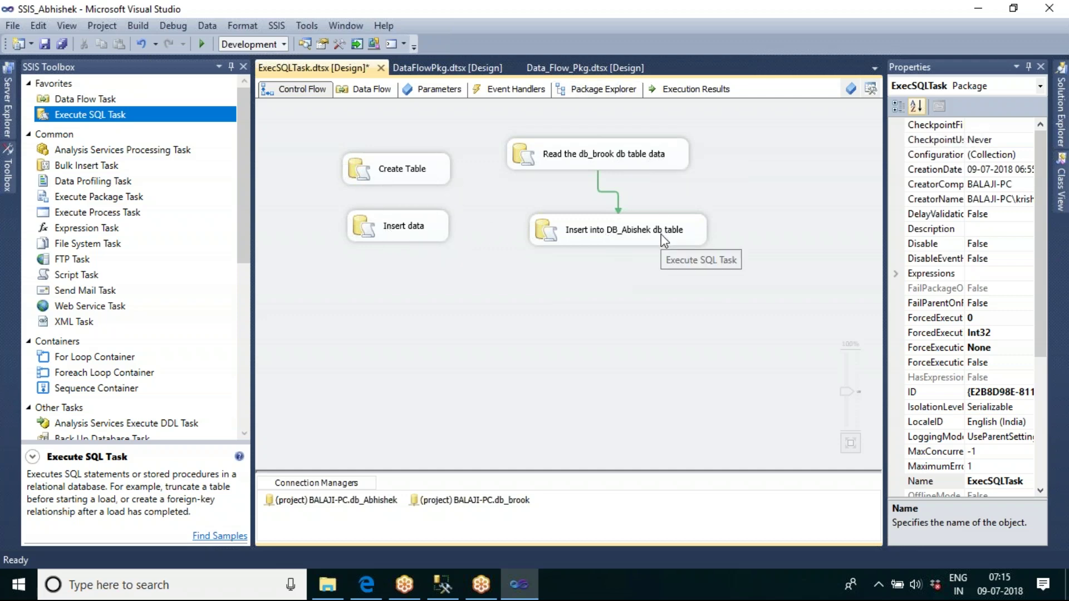
{"action": "right_click", "coordinate": [663, 155]}
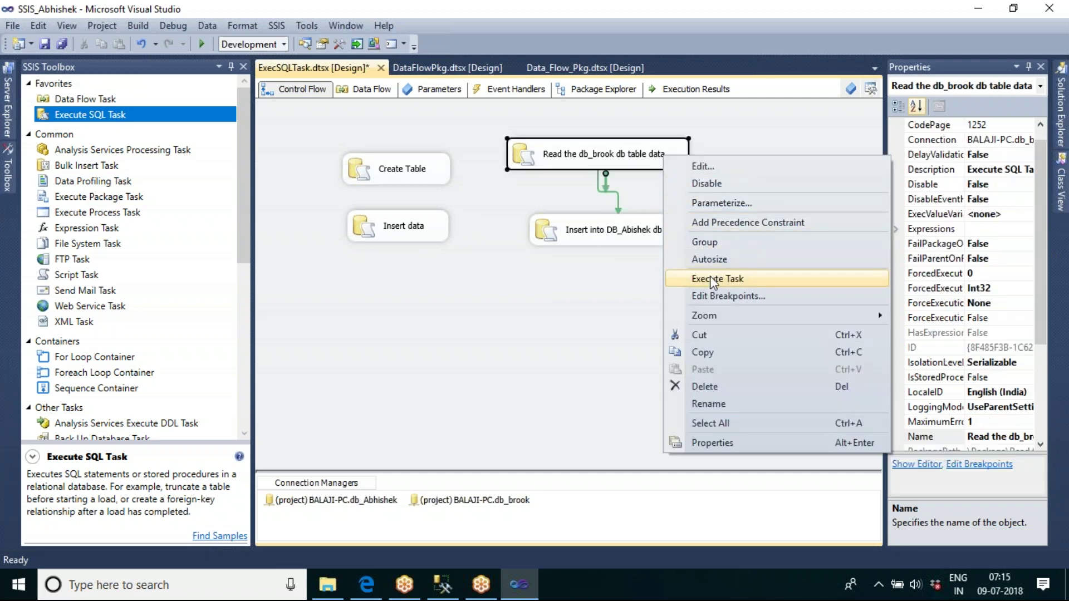
{"action": "left_click", "coordinate": [761, 286]}
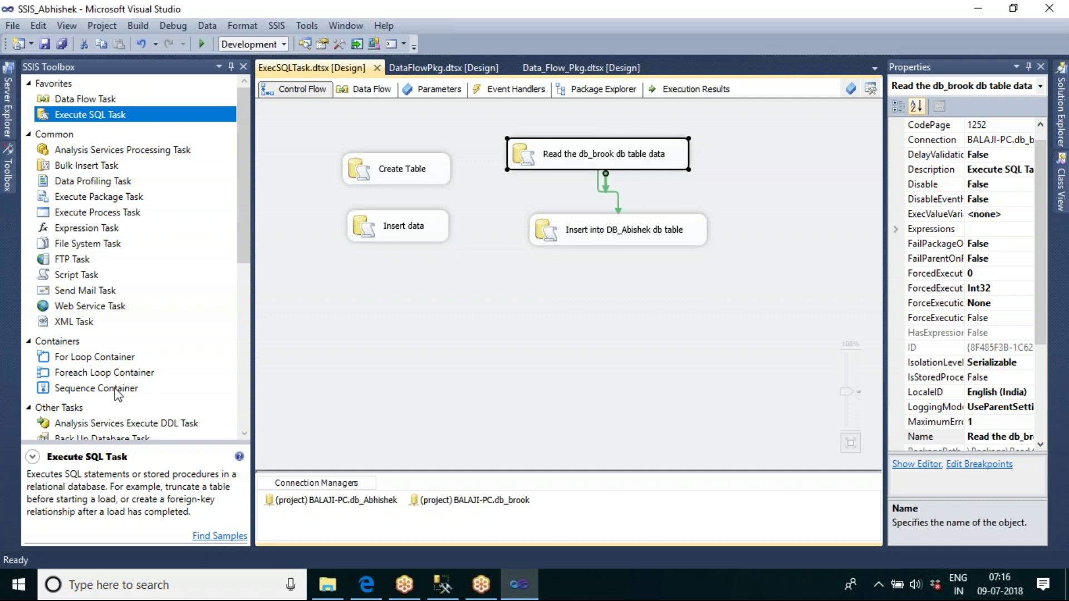
Add a Sequence Container to the control flow below the existing Execute SQL tasks
{"action": "left_click_drag", "start_coordinate": [117, 392], "coordinate": [434, 263]}
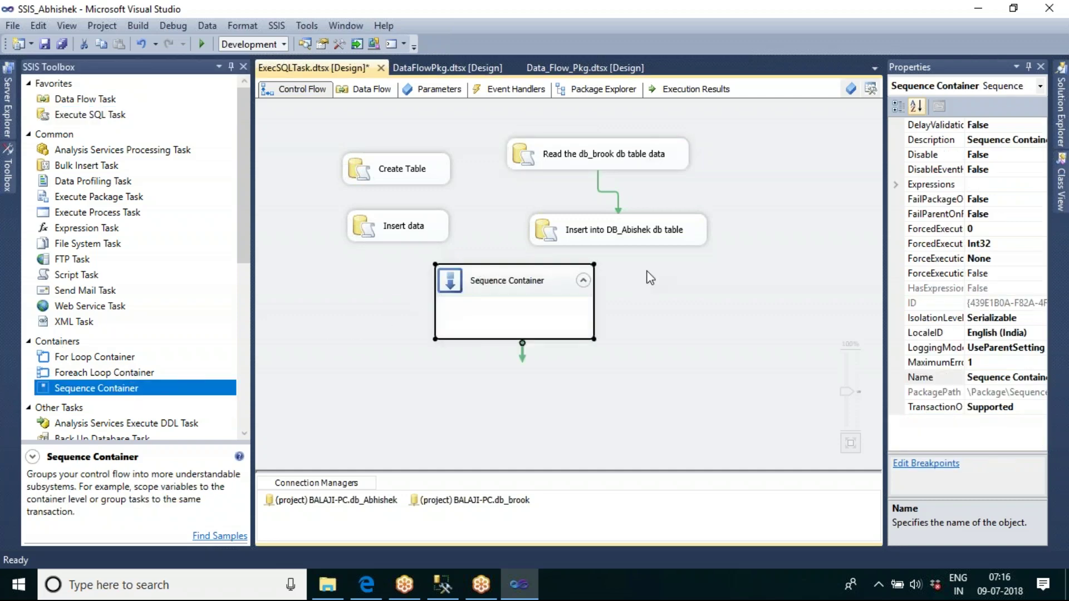
Place the Sequence Container beside the Create Table task and move the db_brook read and DB_Abishek insert tasks into it by cutting and pasting
{"action": "left_click", "coordinate": [671, 166]}
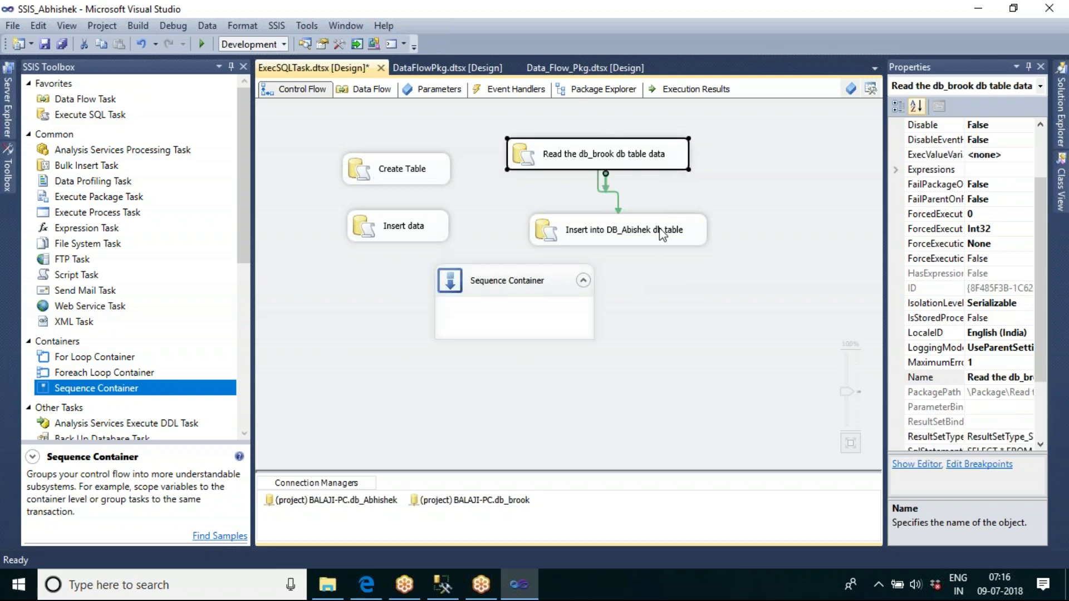
{"action": "left_click", "coordinate": [649, 240]}
{"action": "right_click", "coordinate": [646, 236]}
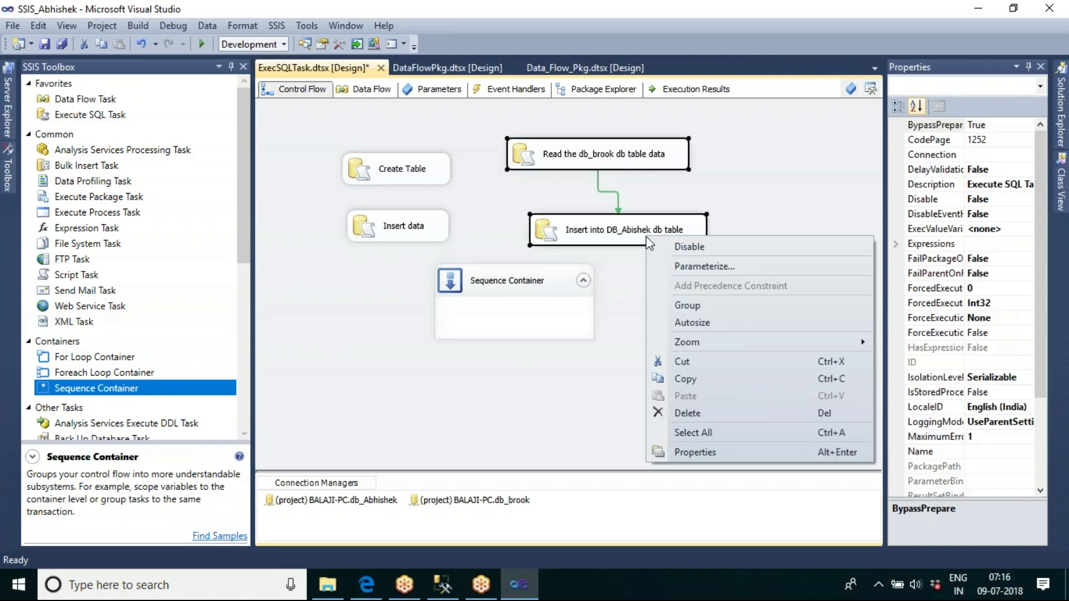
{"action": "left_click", "coordinate": [683, 362]}
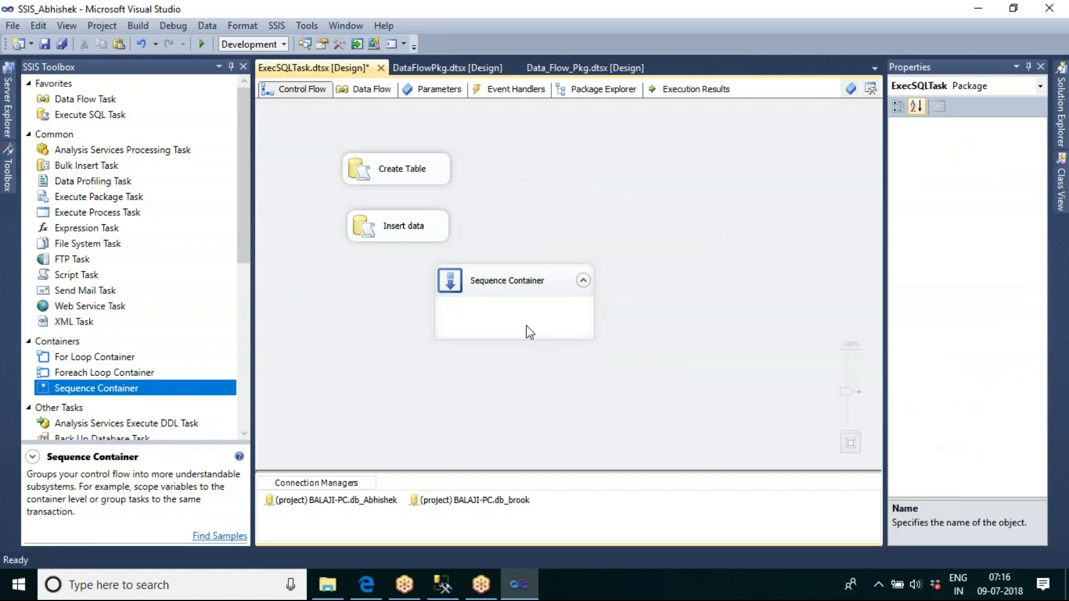
{"action": "left_click_drag", "start_coordinate": [524, 282], "coordinate": [571, 153]}
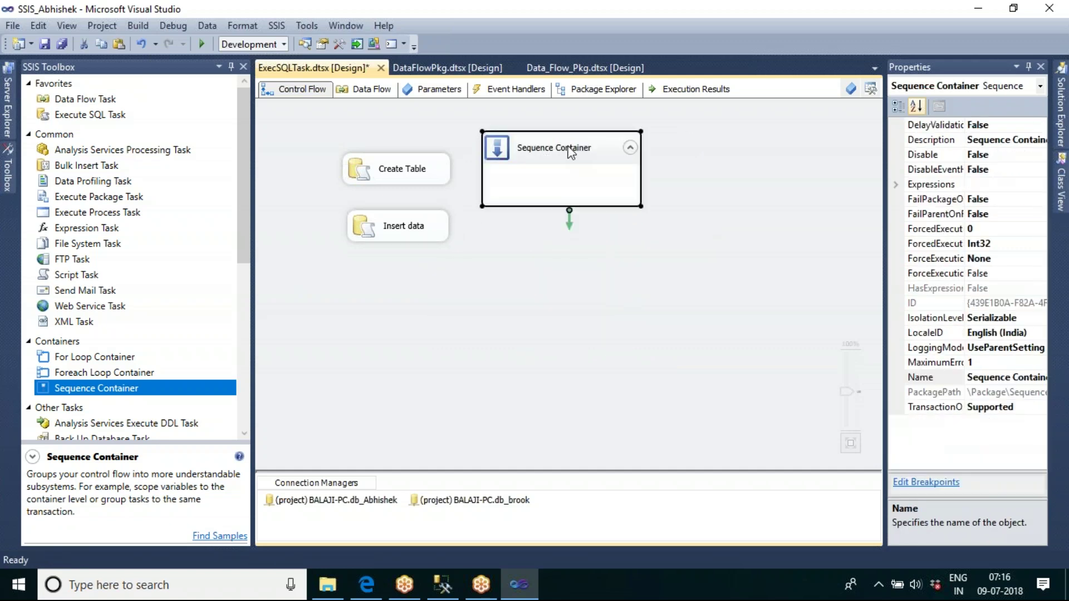
{"action": "right_click", "coordinate": [535, 179]}
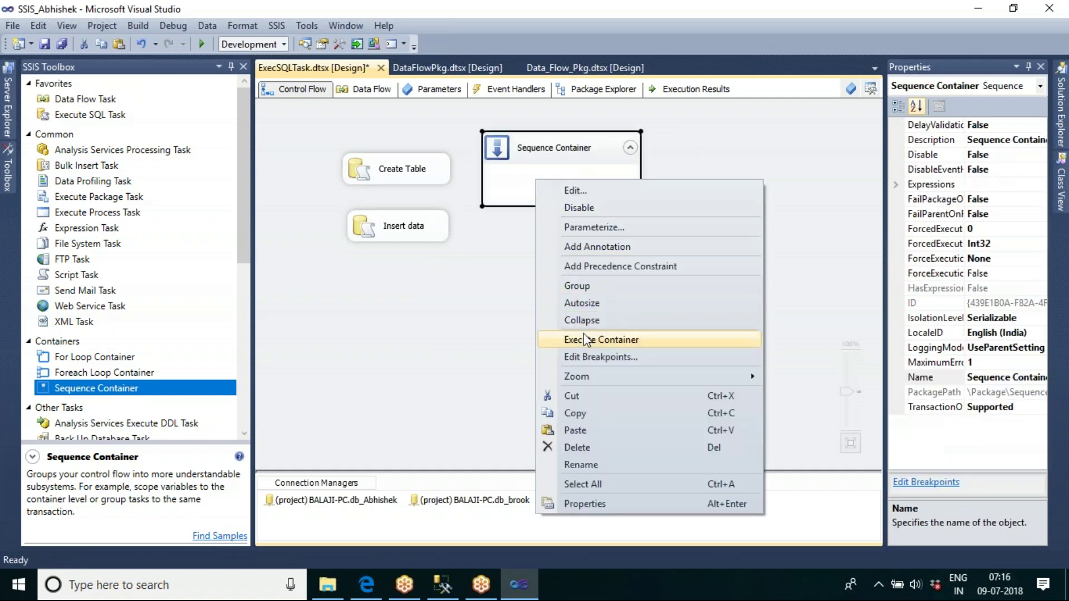
{"action": "left_click", "coordinate": [576, 430]}
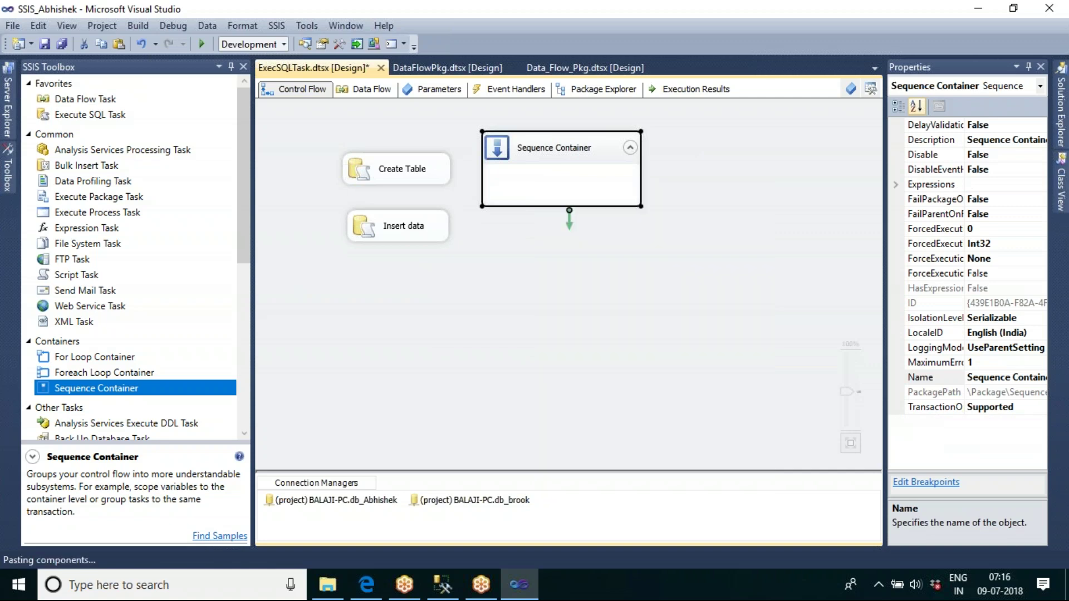
Arrange the two pasted tasks one below the other inside the Sequence Container and shrink the container to fit them
{"action": "left_click_drag", "start_coordinate": [628, 196], "coordinate": [607, 191]}
{"action": "left_click", "coordinate": [631, 276]}
{"action": "left_click_drag", "start_coordinate": [630, 275], "coordinate": [614, 257]}
{"action": "left_click", "coordinate": [606, 203]}
{"action": "left_click", "coordinate": [622, 305]}
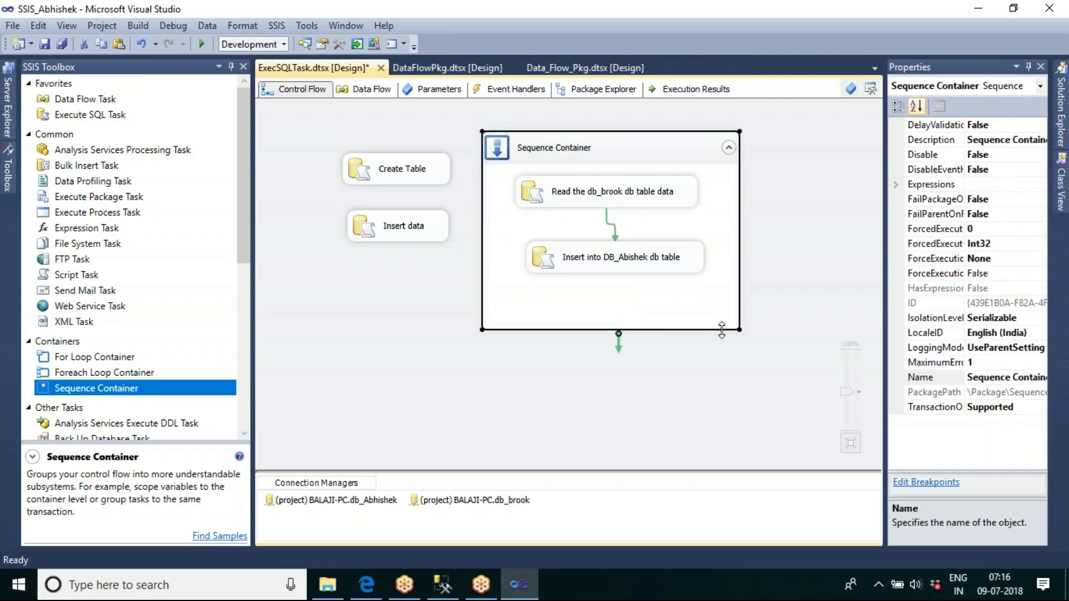
{"action": "left_click_drag", "start_coordinate": [739, 329], "coordinate": [720, 300]}
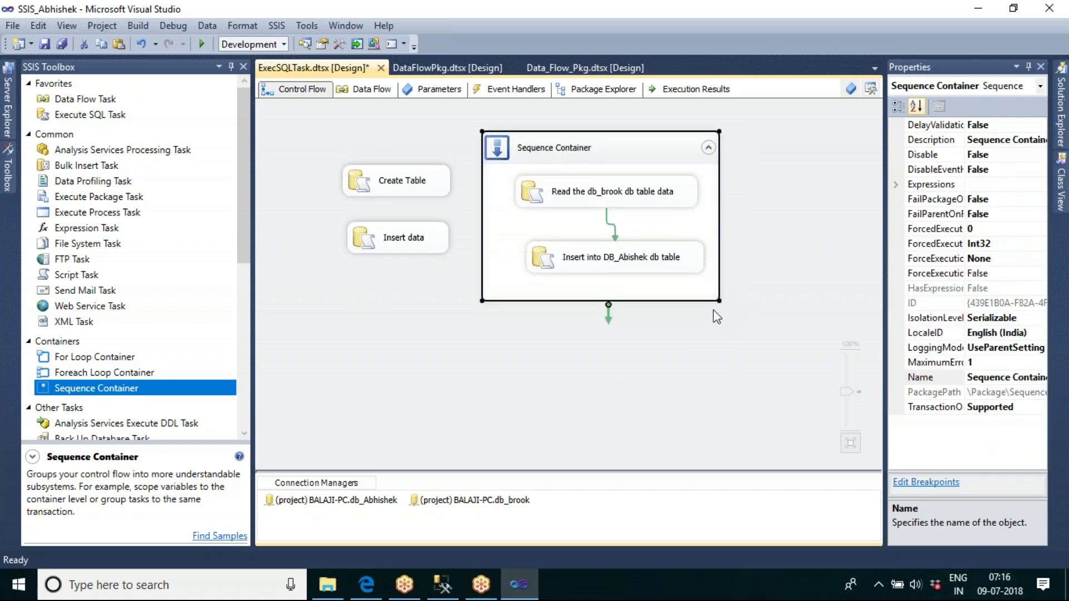
{"action": "left_click", "coordinate": [690, 354]}
Execute only the Sequence Container with its read and insert tasks
{"action": "left_click", "coordinate": [618, 147]}
{"action": "right_click", "coordinate": [616, 146]}
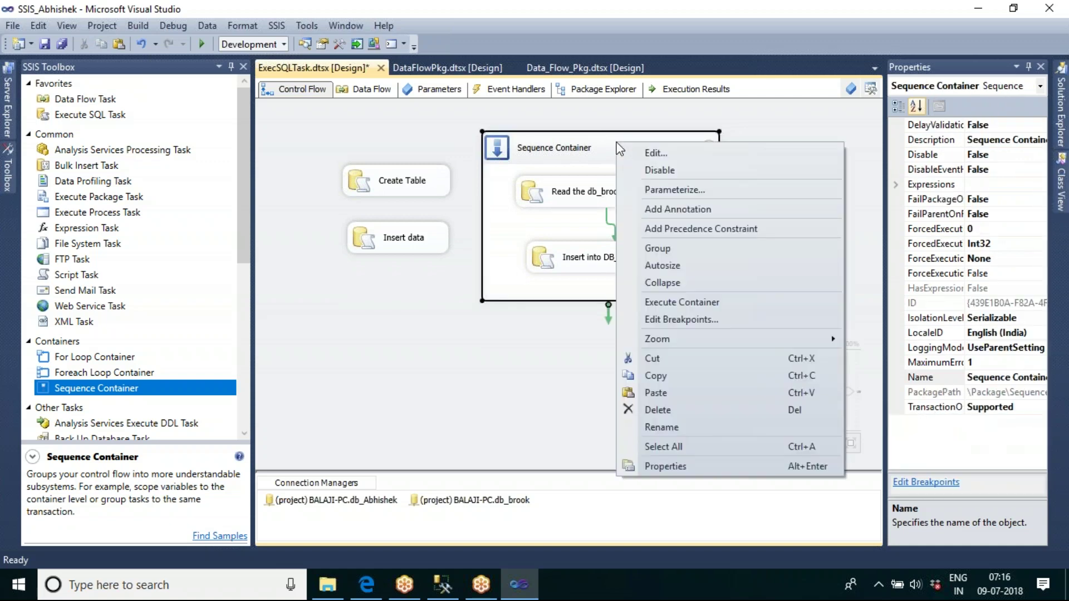
{"action": "left_click", "coordinate": [711, 305]}
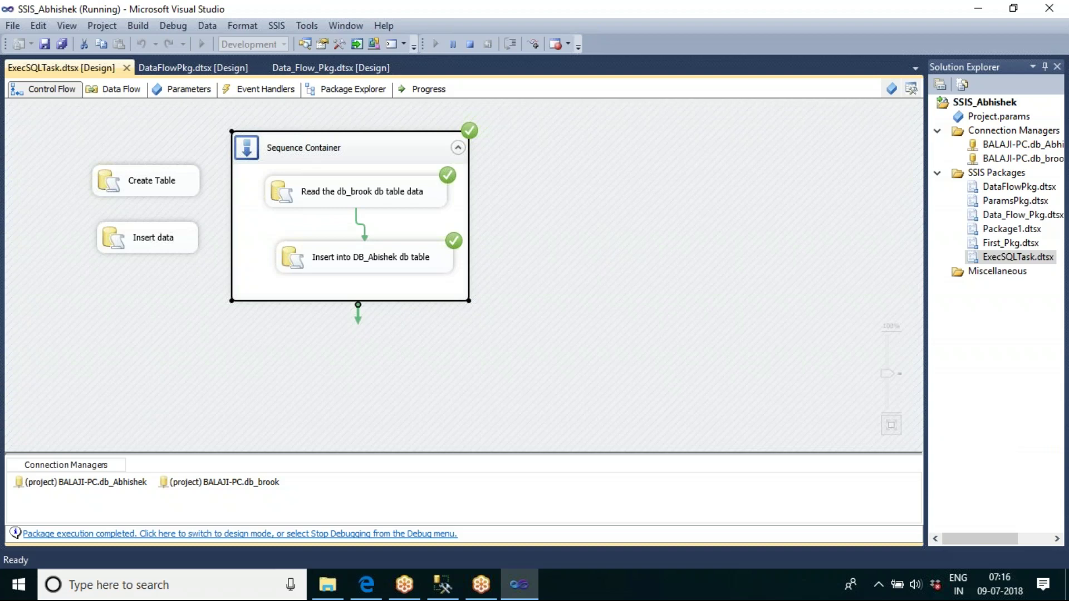
In SQL Server Management Studio, run the SELECT on tbl_abi_emp and compare its rows with the tbl_emp_sample3 source results
{"action": "left_click", "coordinate": [442, 586]}
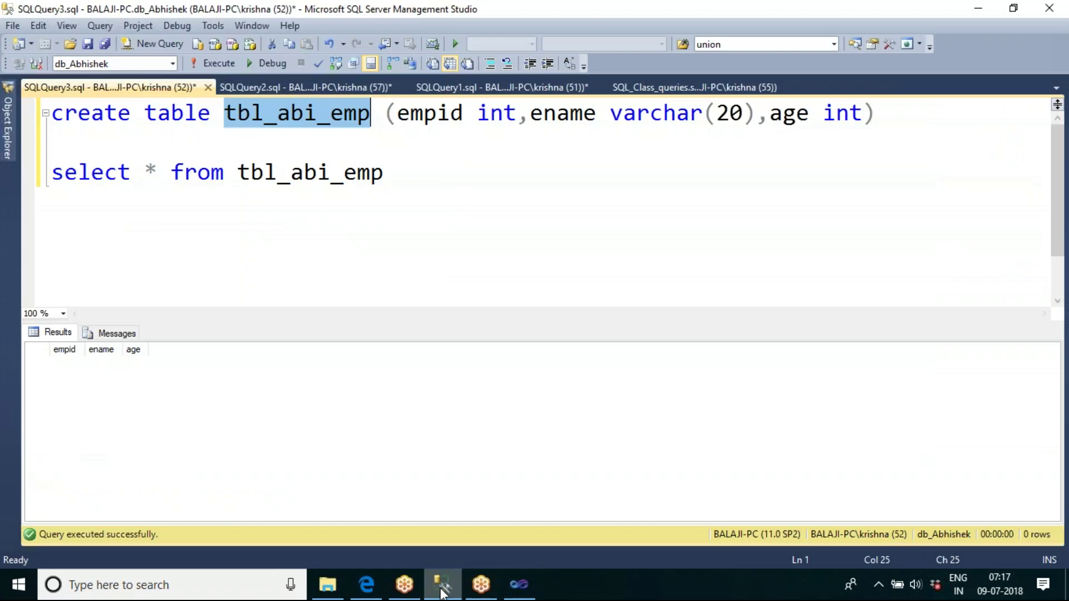
{"action": "left_click", "coordinate": [391, 225]}
{"action": "left_click_drag", "start_coordinate": [410, 172], "coordinate": [51, 173]}
{"action": "left_click", "coordinate": [216, 64]}
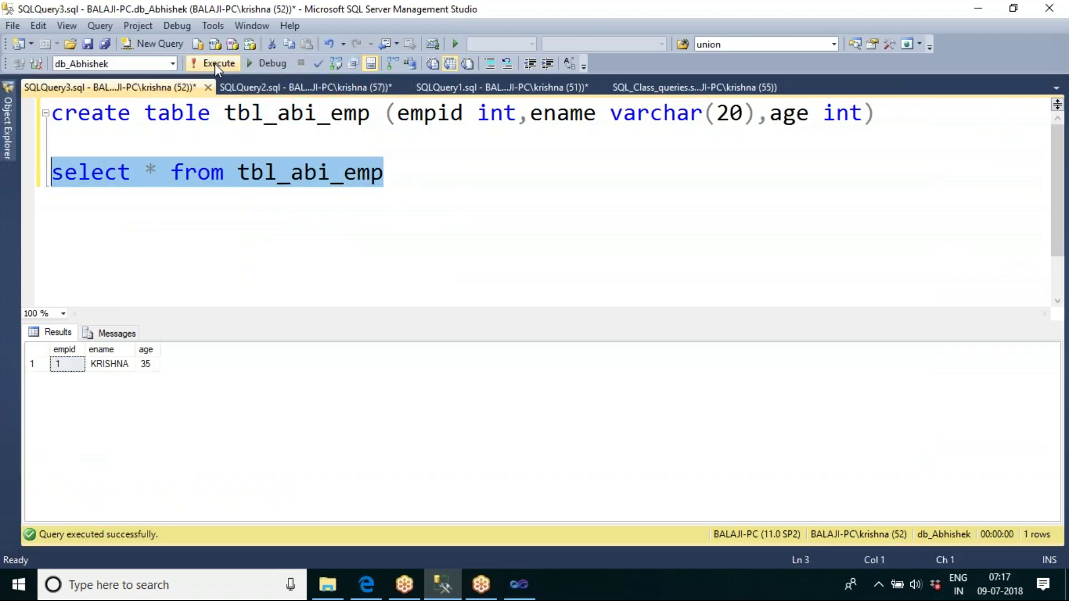
{"action": "left_click", "coordinate": [279, 87]}
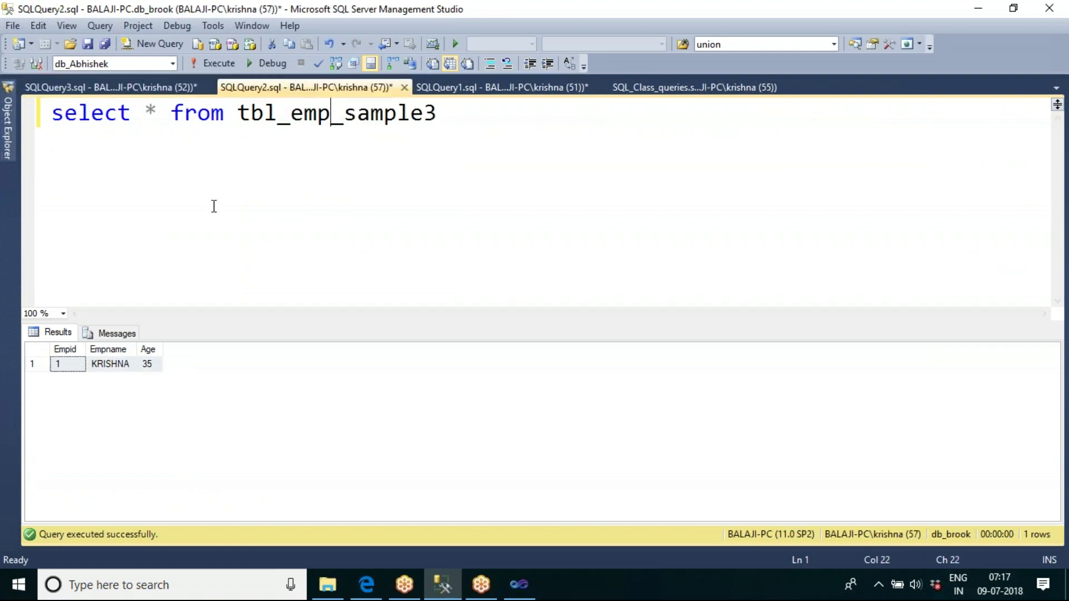
{"action": "left_click", "coordinate": [145, 89]}
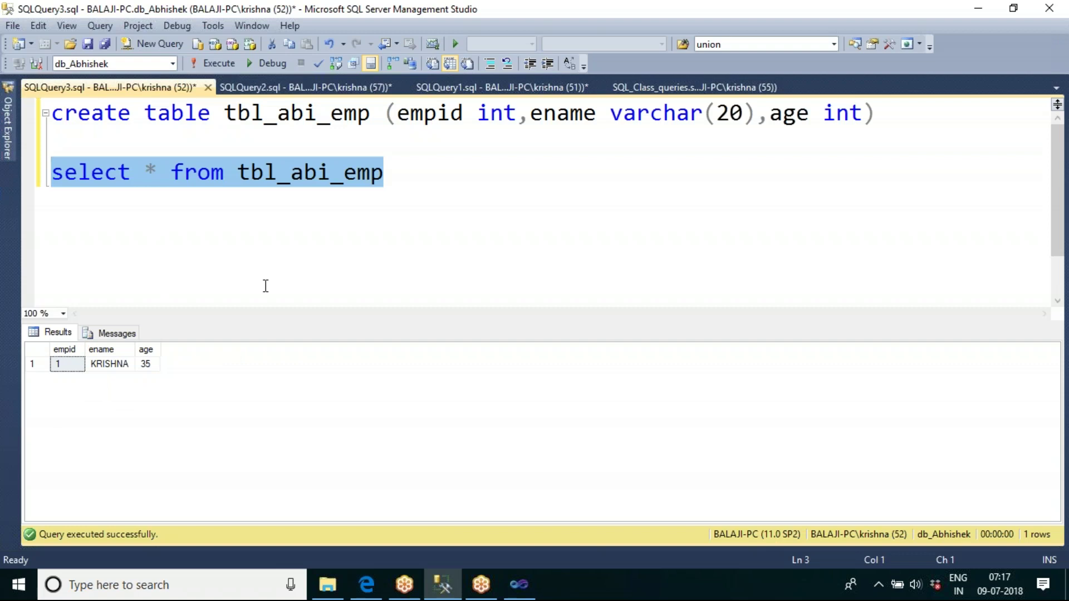
Switch back to Visual Studio and stop debugging the package
{"action": "left_click", "coordinate": [523, 590]}
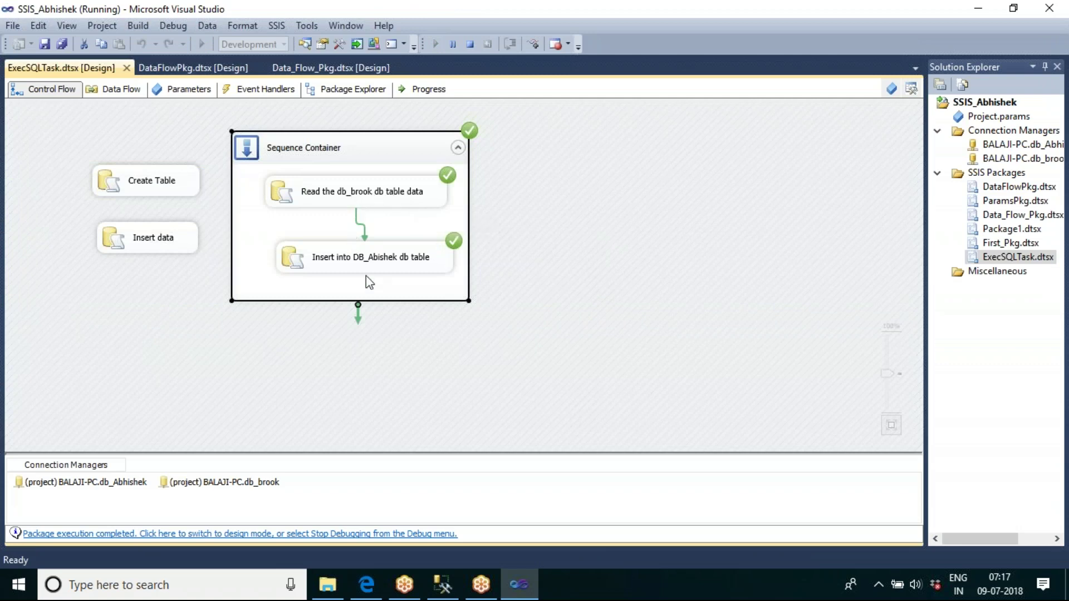
{"action": "left_click", "coordinate": [473, 42]}
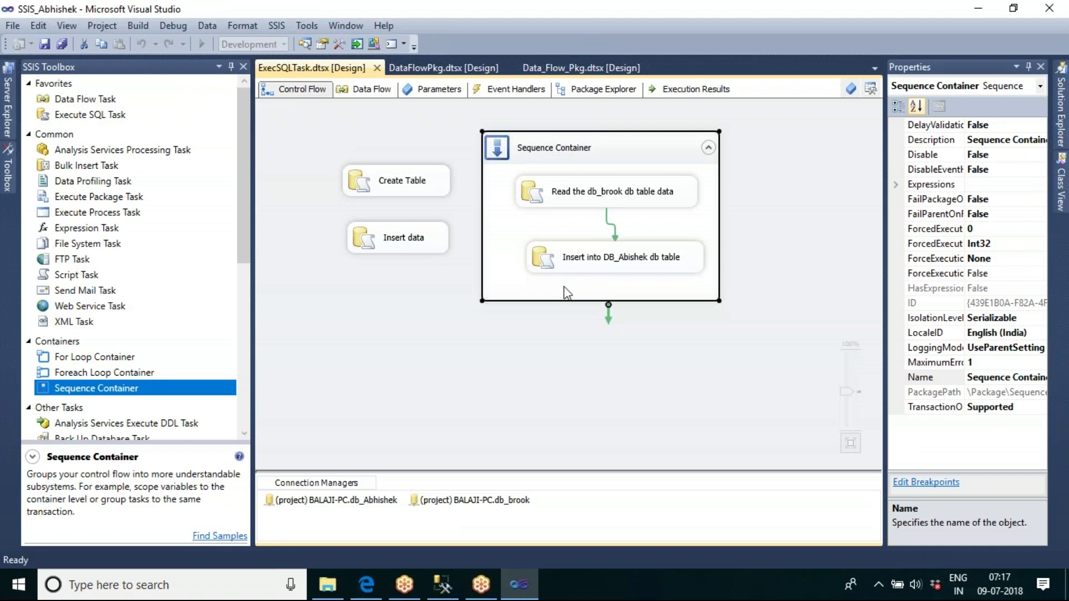
{"action": "left_click", "coordinate": [629, 360]}
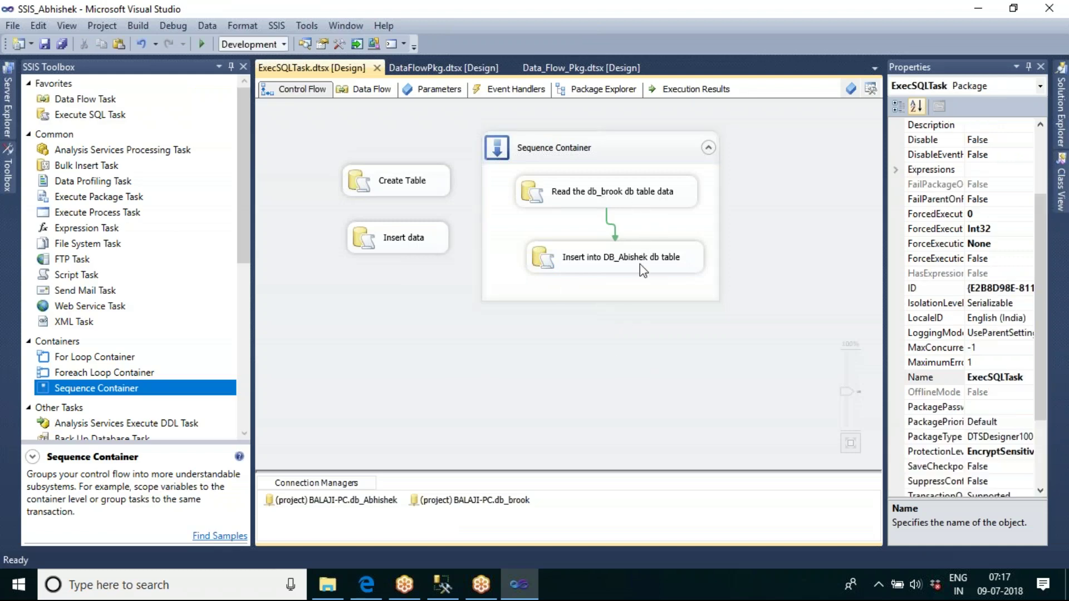
Rename the Sequence Container as "Container to Read Single Record"
{"action": "left_click", "coordinate": [591, 152]}
{"action": "left_click", "coordinate": [590, 149]}
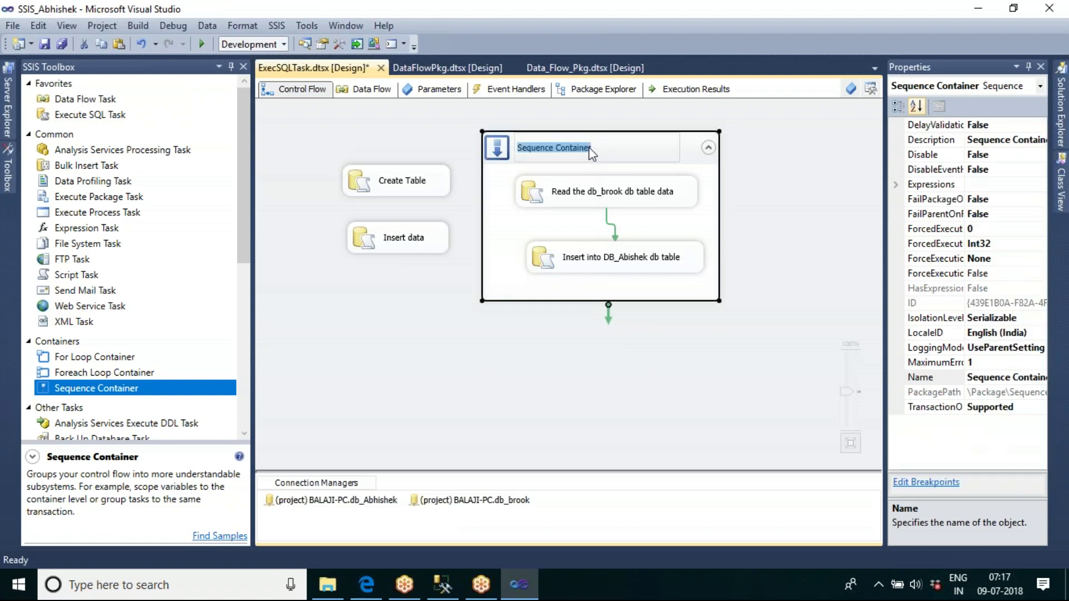
{"action": "type", "text": "r"}
{"action": "type", "text": "ontain"}
{"action": "type", "text": "er to Read"}
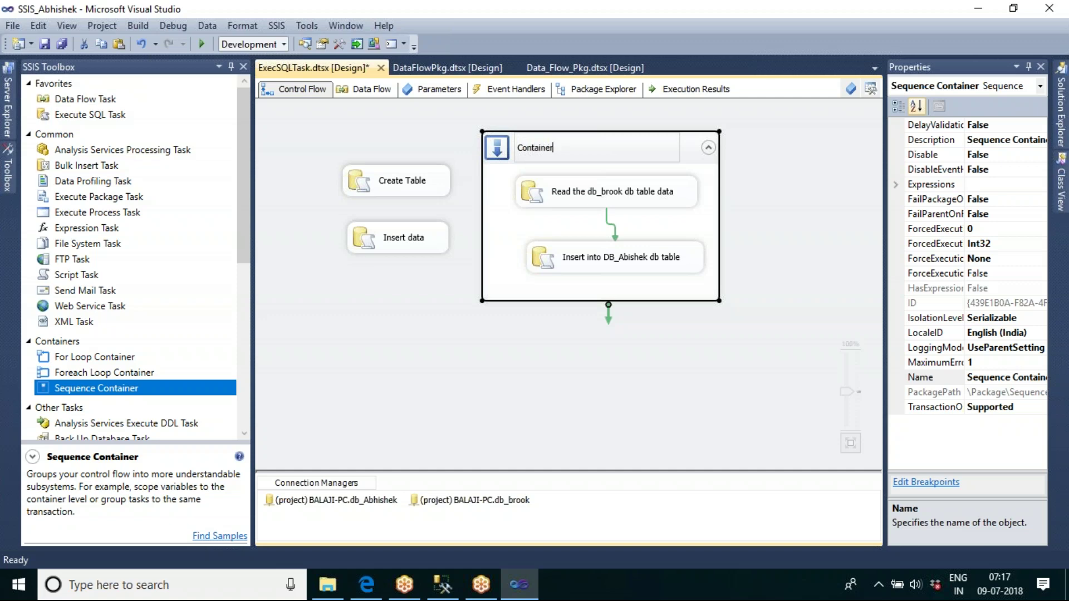
{"action": "type", "text": " Singel"}
{"action": "key", "text": "BackSpace"}
{"action": "type", "text": "le Record"}
{"action": "left_click", "coordinate": [549, 336]}
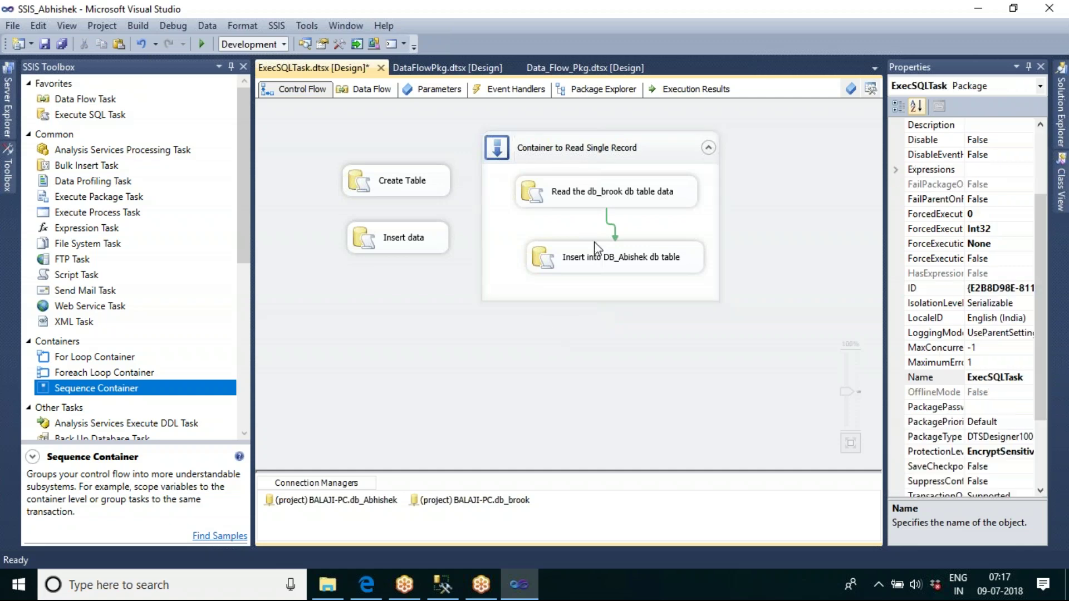
Review the result set type and variable mappings of the "Read the db_brook db table data" task, and leave without changes
{"action": "double_click", "coordinate": [586, 199]}
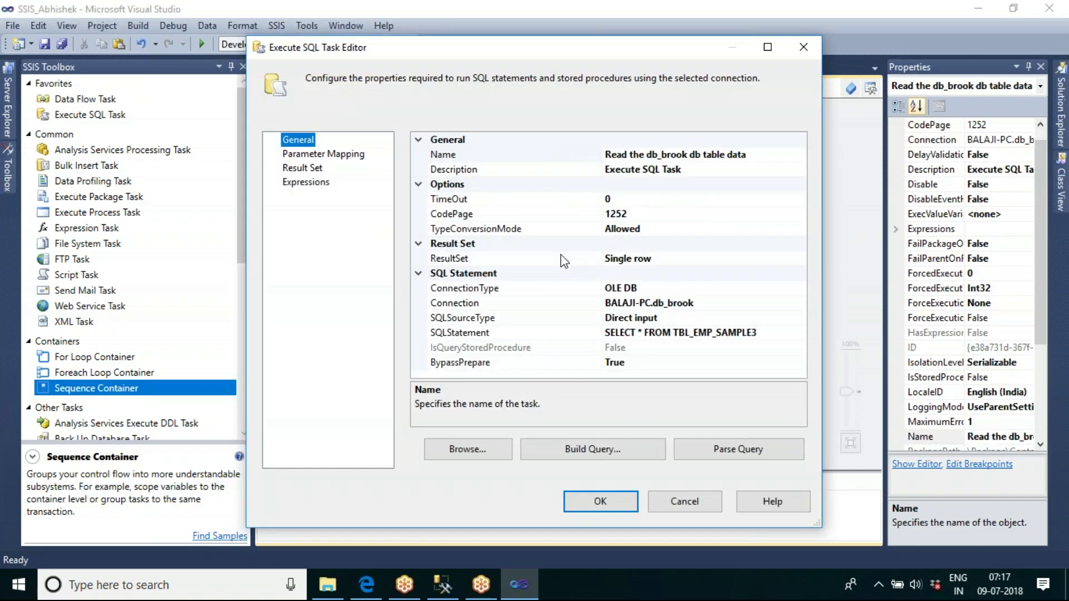
{"action": "left_click", "coordinate": [690, 262]}
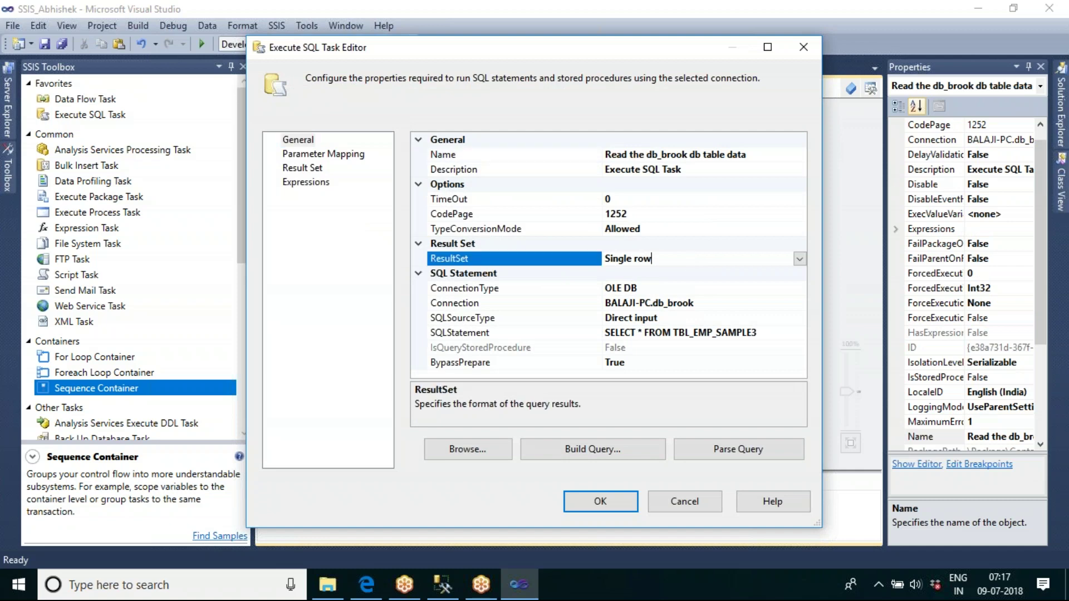
{"action": "left_click", "coordinate": [302, 167]}
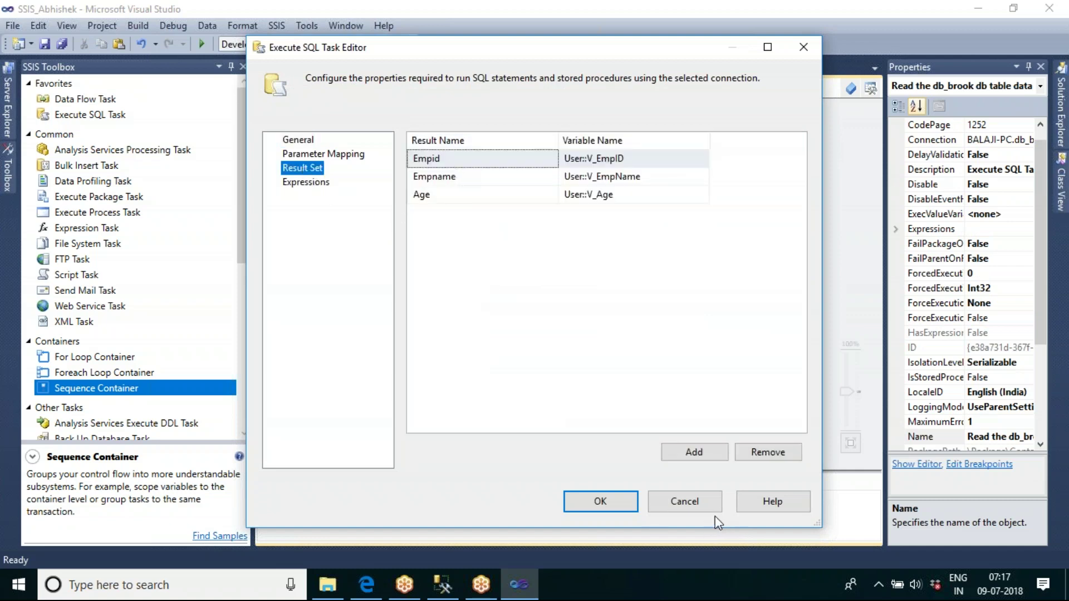
{"action": "left_click", "coordinate": [693, 501]}
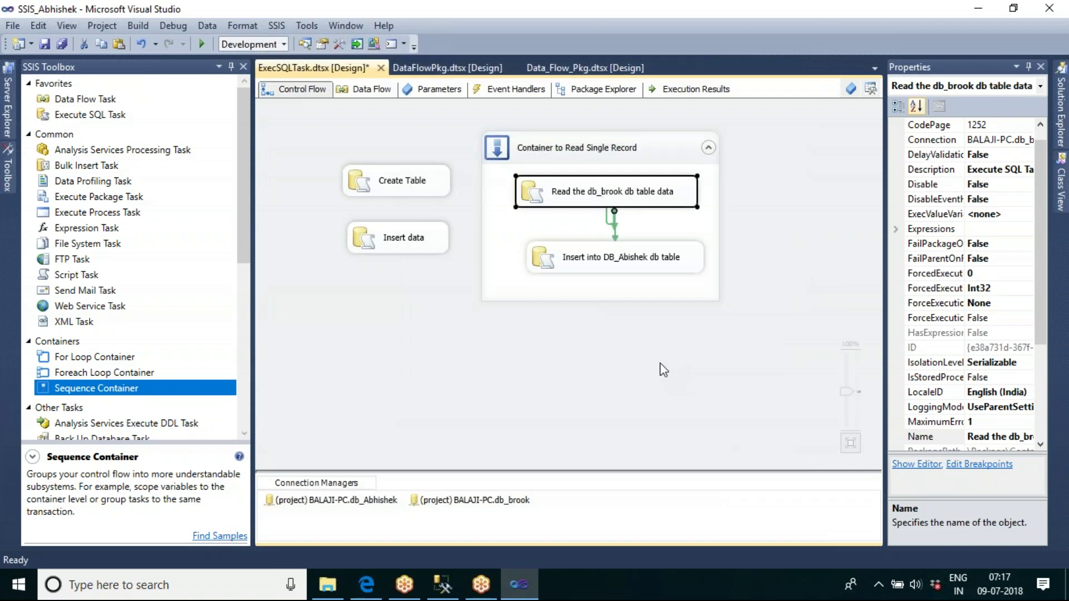
Collapse the "Container to Read Single Record" container
{"action": "left_click", "coordinate": [709, 150]}
{"action": "left_click", "coordinate": [708, 148]}
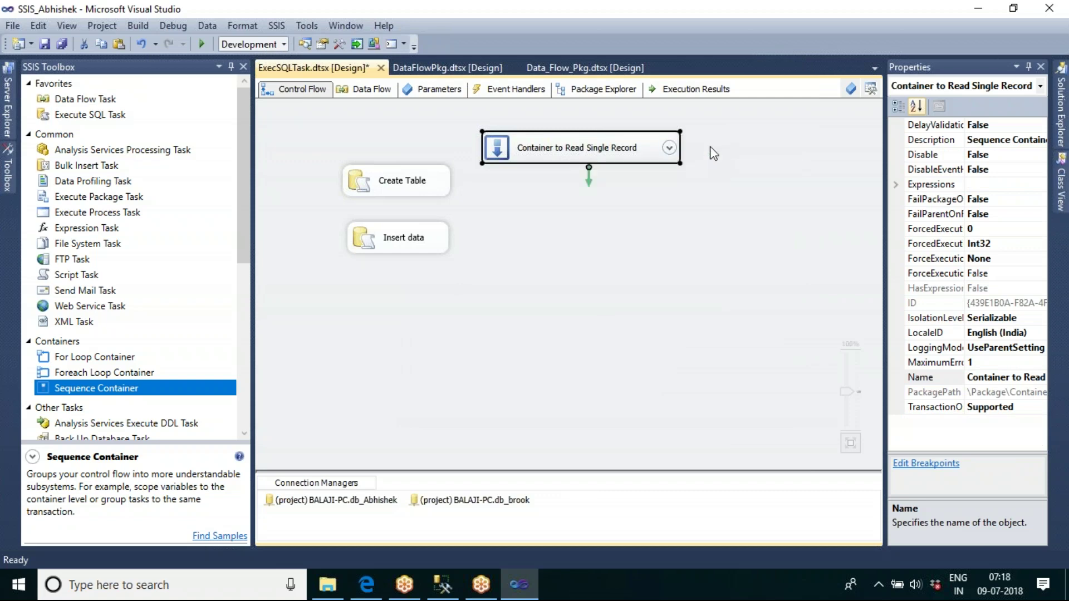
{"action": "left_click", "coordinate": [561, 278]}
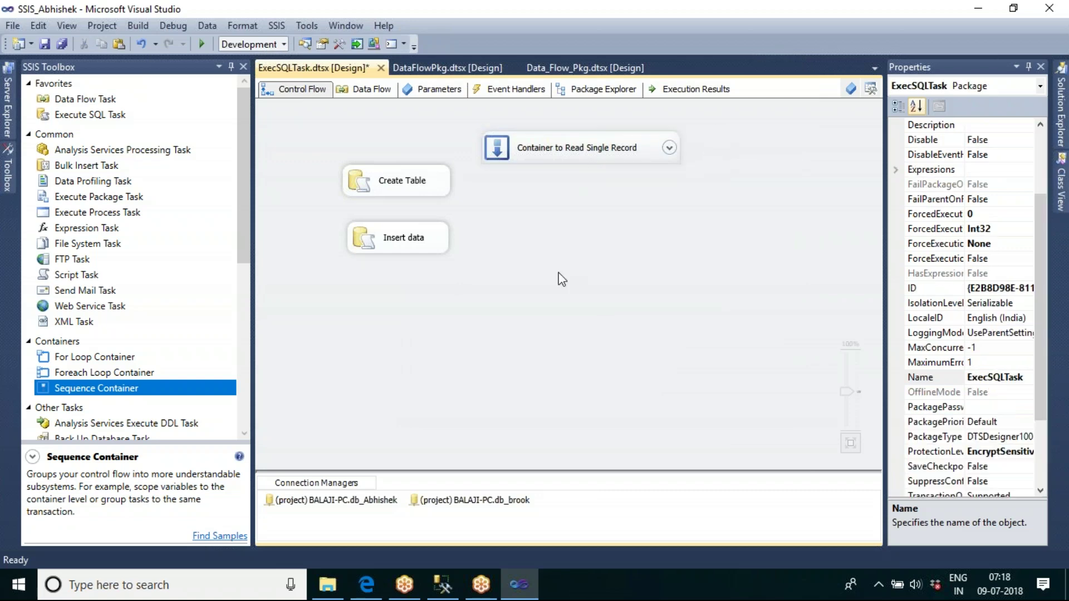
Change the Insert data task's TBL_EMP_SAMPLE3 INSERT statement to use ID 2, a new employee name and age 30
{"action": "double_click", "coordinate": [419, 246]}
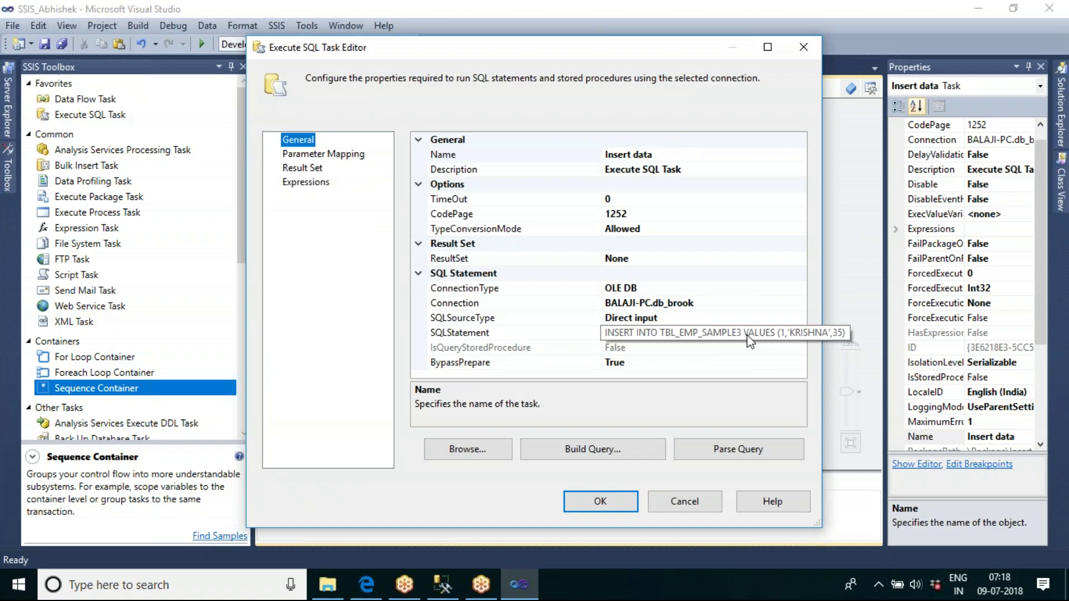
{"action": "left_click", "coordinate": [746, 333]}
{"action": "left_click", "coordinate": [803, 332]}
{"action": "left_click", "coordinate": [569, 229]}
{"action": "left_click_drag", "start_coordinate": [658, 411], "coordinate": [844, 460]}
{"action": "left_click_drag", "start_coordinate": [594, 190], "coordinate": [666, 191]}
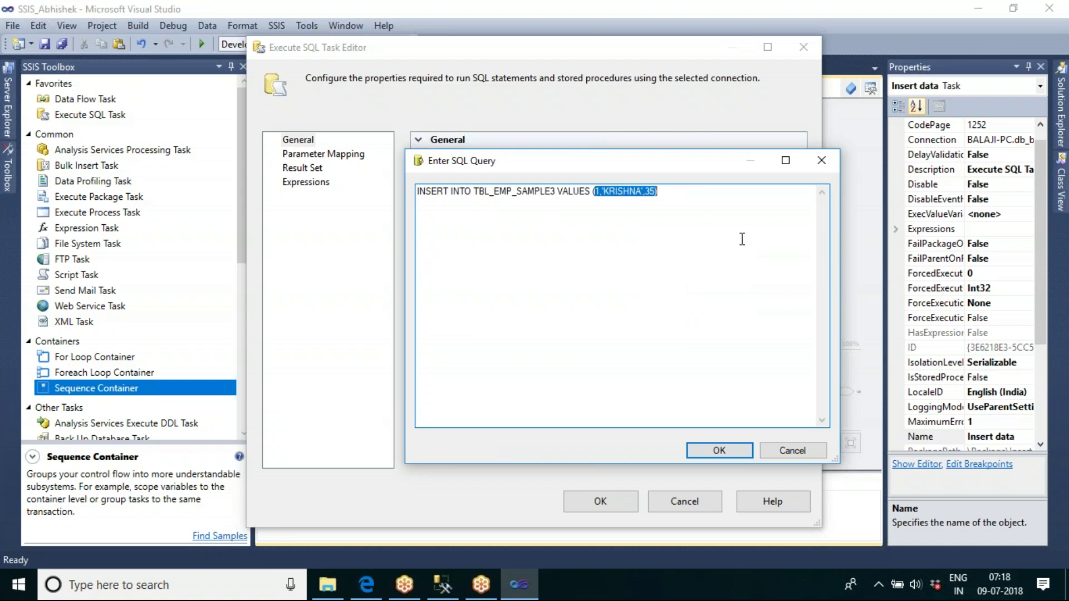
{"action": "type", "text": "("}
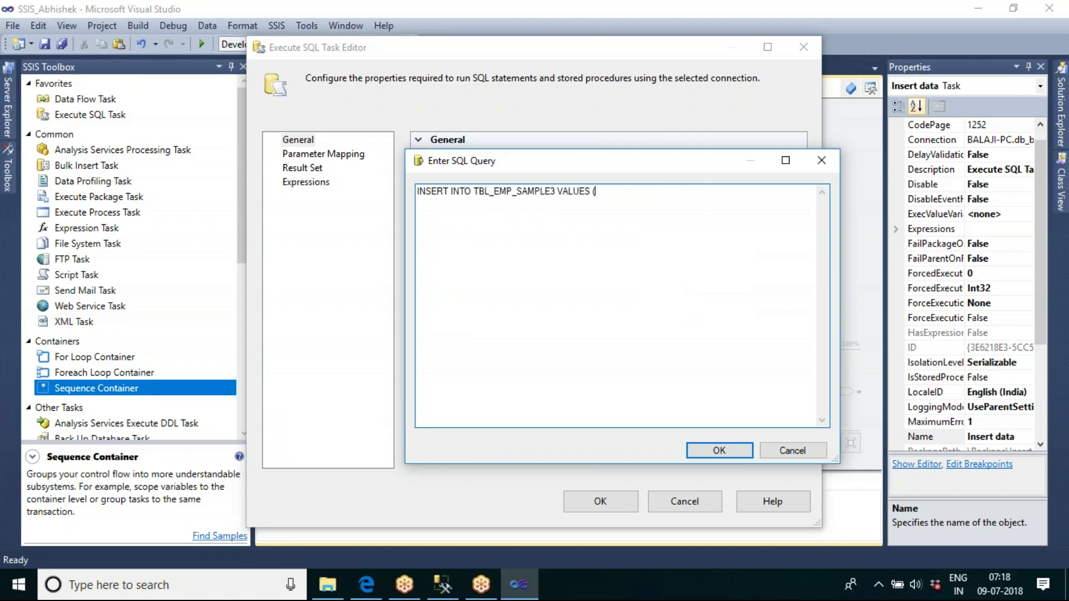
{"action": "type", "text": "(2,'Rakesh',30)"}
Duplicate the INSERT statement twice on separate lines so the query holds three statements
{"action": "key", "text": "ctrl+a"}
{"action": "key", "text": "ctrl+c"}
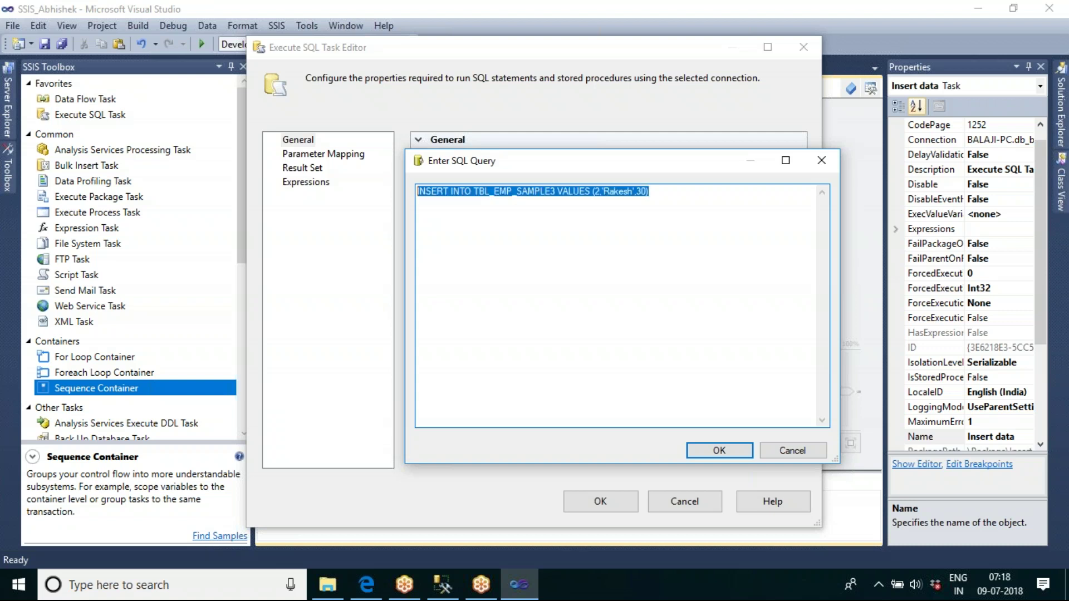
{"action": "key", "text": "Right"}
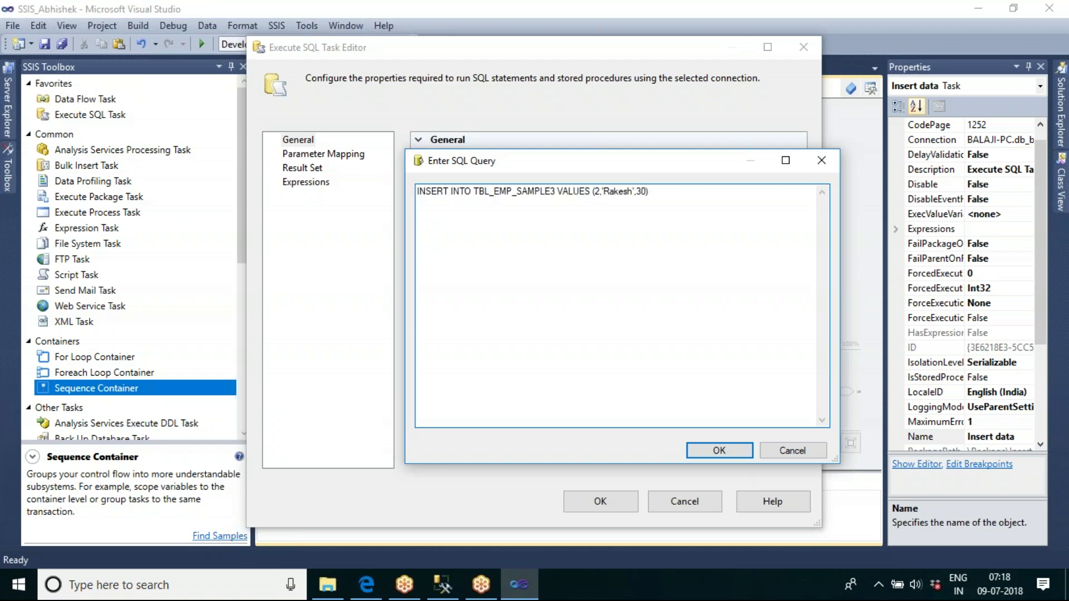
{"action": "key", "text": "ctrl+v"}
{"action": "key", "text": "Return"}
{"action": "key", "text": "ctrl+v"}
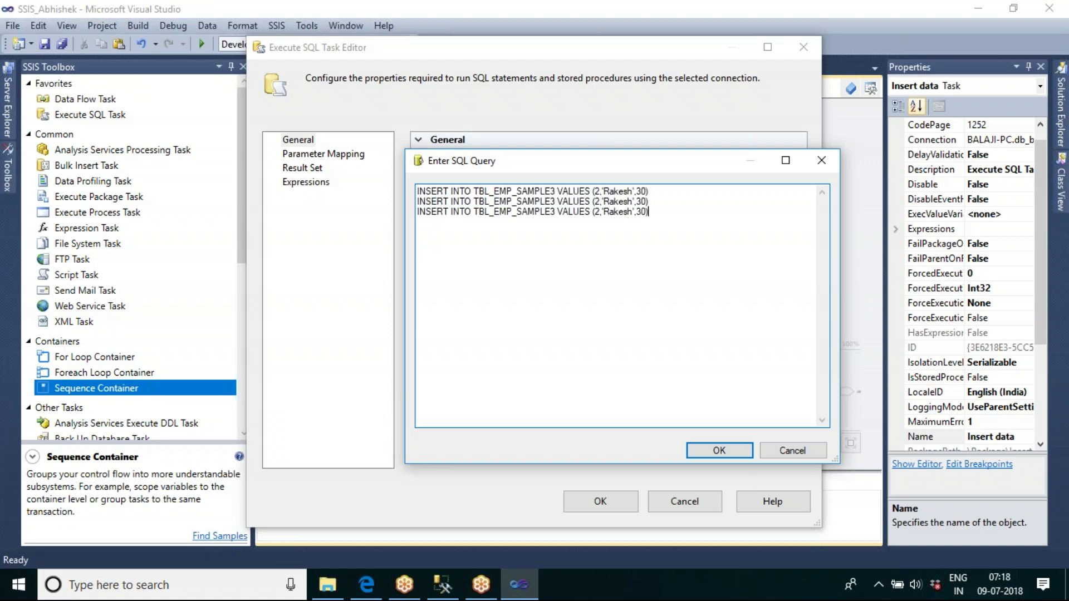
Set the employee ID to 3 in the second INSERT statement and 4 in the third
{"action": "left_click", "coordinate": [598, 201]}
{"action": "key", "text": "BackSpace"}
{"action": "type", "text": "3"}
{"action": "left_click", "coordinate": [600, 211]}
{"action": "key", "text": "BackSpace"}
{"action": "type", "text": "4"}
Enter a different employee name and age 31 in the second INSERT statement
{"action": "left_click", "coordinate": [634, 201]}
{"action": "key", "text": "BackSpace"}
{"action": "key", "text": "BackSpace"}
{"action": "key", "text": "BackSpace"}
{"action": "key", "text": "BackSpace"}
{"action": "key", "text": "BackSpace"}
{"action": "type", "text": "vi'"}
{"action": "left_click", "coordinate": [631, 201]}
{"action": "type", "text": "1"}
Enter a different employee name and age 32 in the third INSERT statement, and accept the query and the task's settings
{"action": "left_click", "coordinate": [633, 212]}
{"action": "key", "text": "BackSpace"}
{"action": "key", "text": "BackSpace"}
{"action": "key", "text": "BackSpace"}
{"action": "key", "text": "BackSpace"}
{"action": "key", "text": "BackSpace"}
{"action": "key", "text": "BackSpace"}
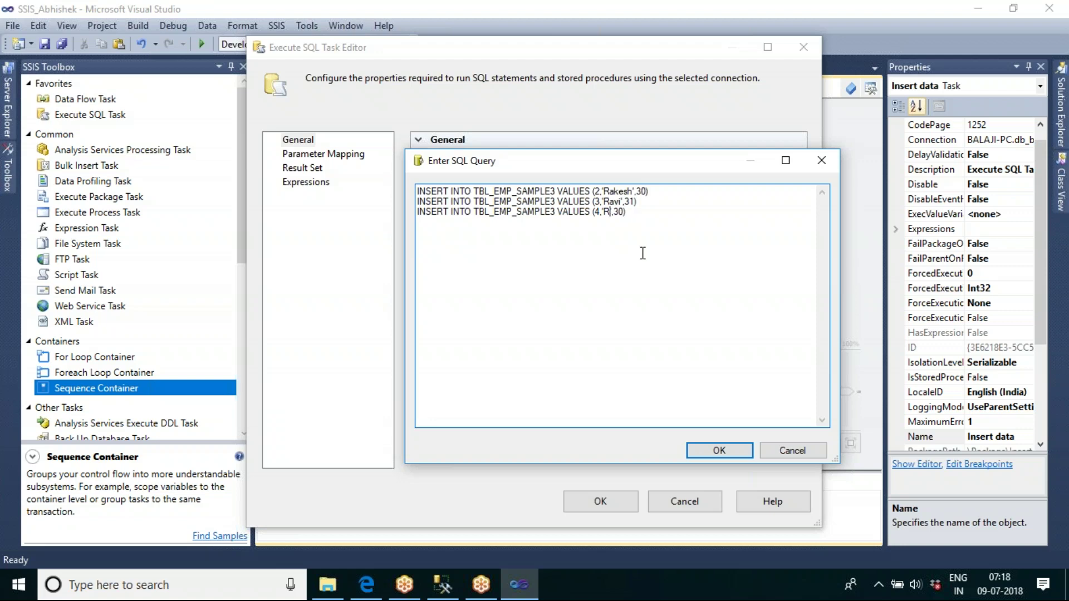
{"action": "type", "text": "Karthik"}
{"action": "key", "text": "Right"}
{"action": "key", "text": "Right"}
{"action": "key", "text": "Right"}
{"action": "key", "text": "BackSpace"}
{"action": "type", "text": "2"}
{"action": "left_click", "coordinate": [713, 450]}
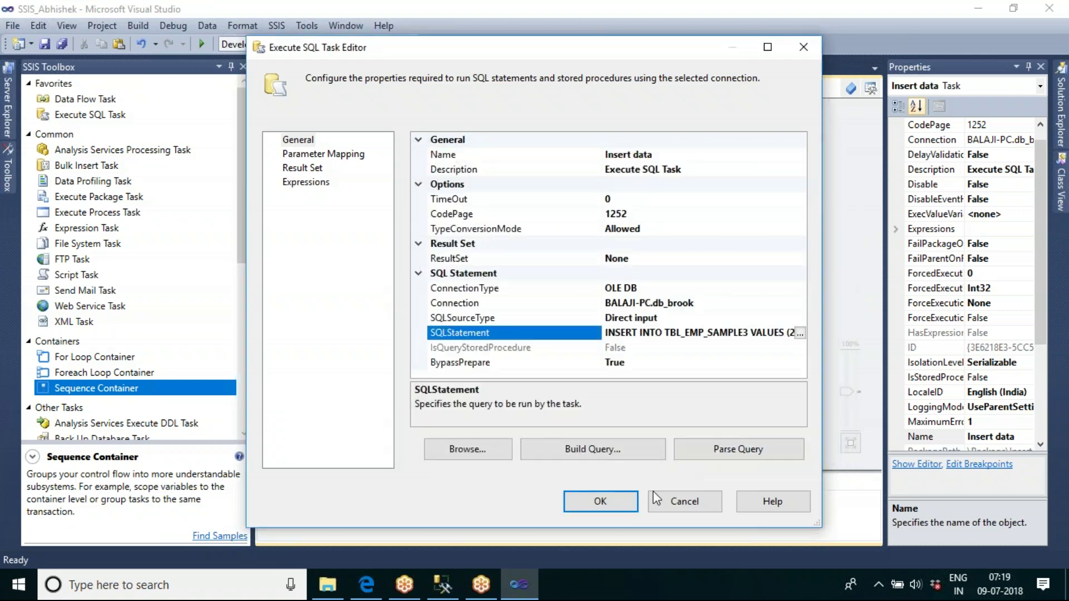
{"action": "left_click", "coordinate": [620, 499]}
Close the task's settings and execute only the Insert data task
{"action": "left_click", "coordinate": [557, 354]}
{"action": "left_click", "coordinate": [435, 243]}
{"action": "right_click", "coordinate": [436, 243]}
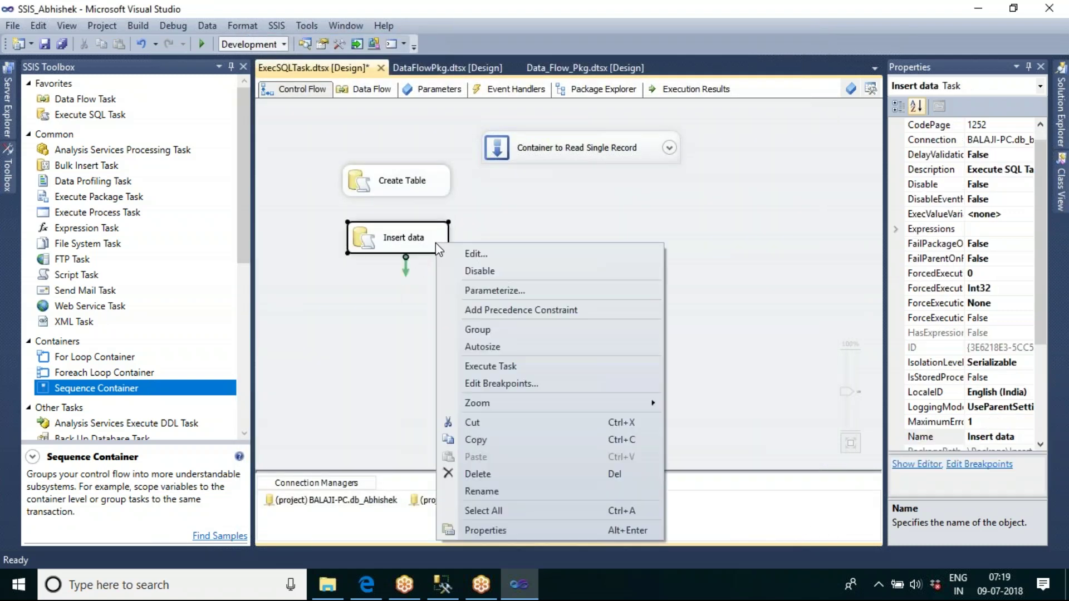
{"action": "left_click", "coordinate": [484, 366]}
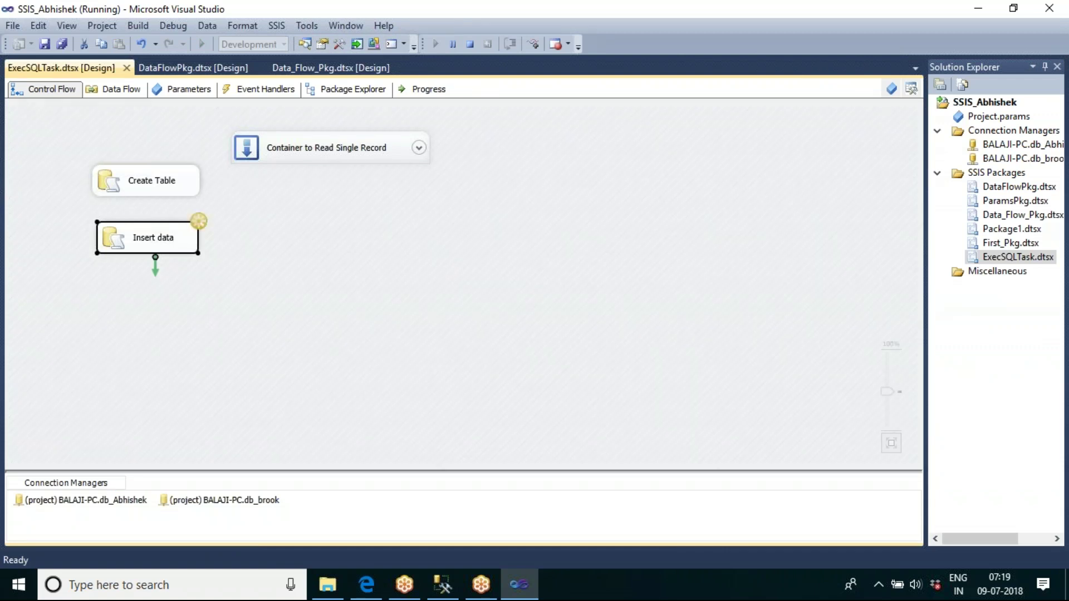
Switch to SQL Server Management Studio, rerun the SELECT query on tbl_emp_sample3, and return to the tbl_abi_emp query
{"action": "mouse_move", "coordinate": [445, 587]}
{"action": "left_click", "coordinate": [481, 462]}
{"action": "left_click", "coordinate": [490, 189]}
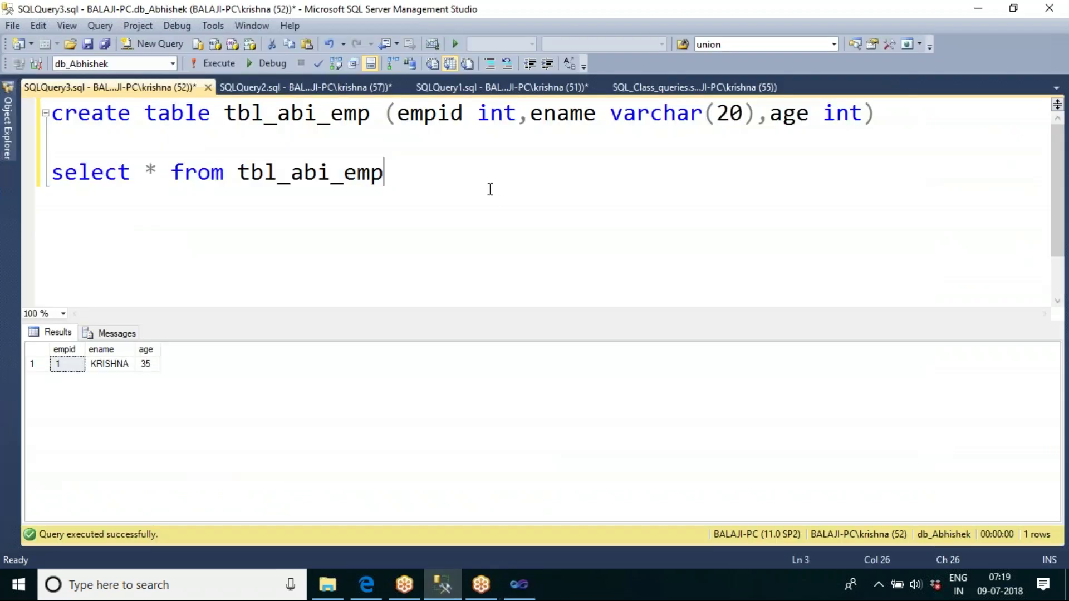
{"action": "left_click", "coordinate": [354, 90]}
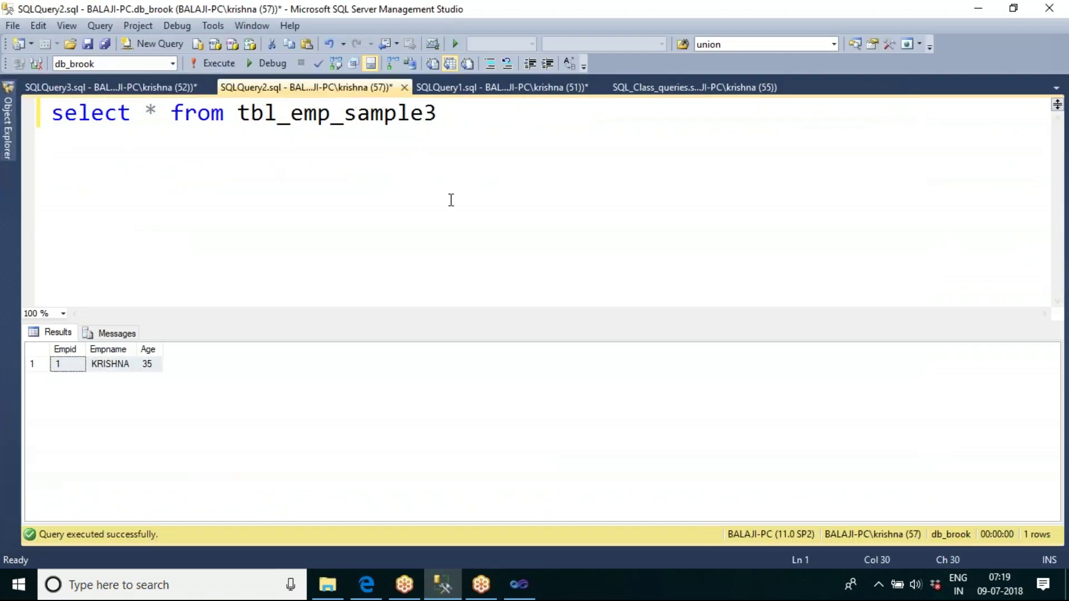
{"action": "key", "text": "F5"}
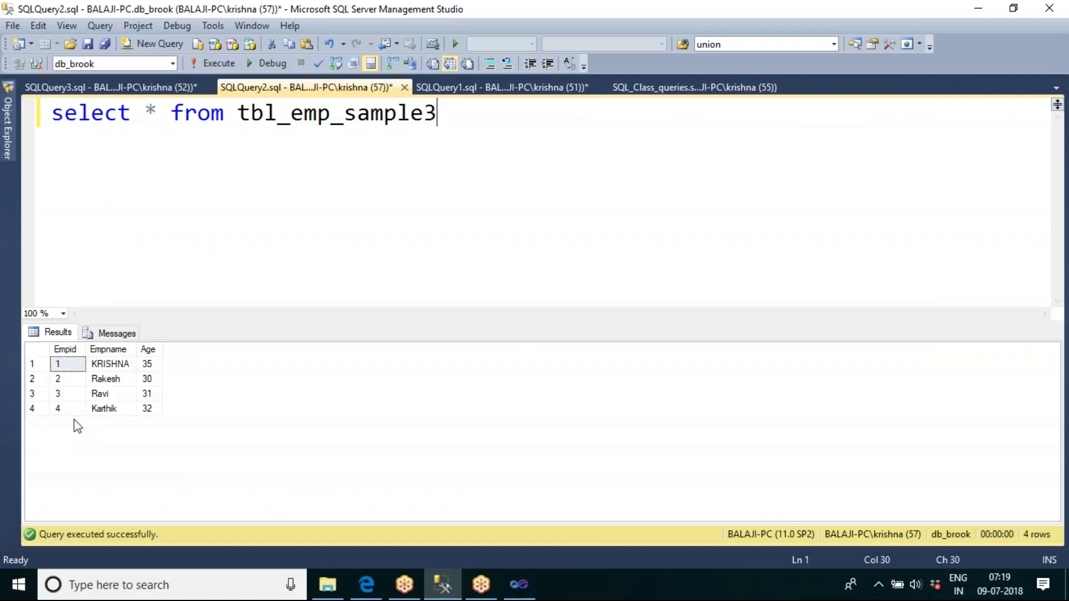
{"action": "left_click", "coordinate": [121, 91]}
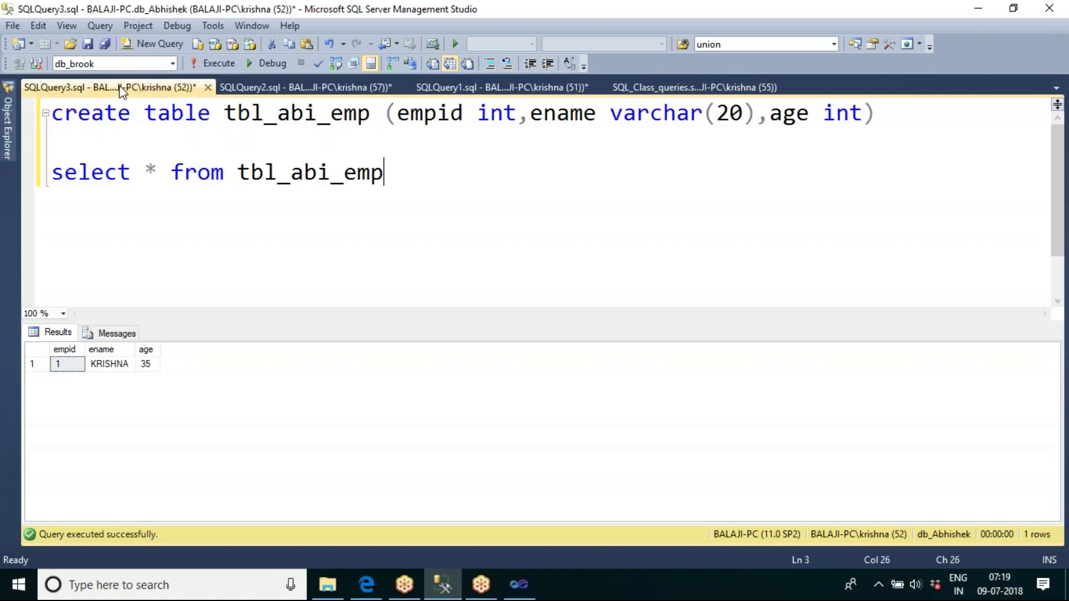
Return to Visual Studio, stop debugging, expand Container to Read Single Record and execute that container
{"action": "left_click", "coordinate": [526, 592]}
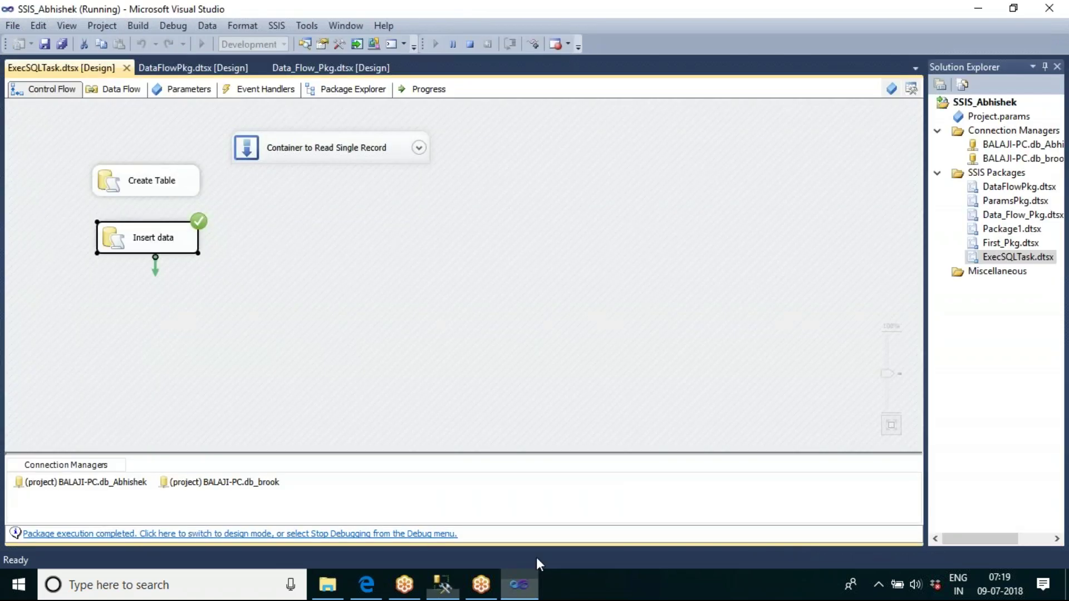
{"action": "left_click", "coordinate": [469, 44]}
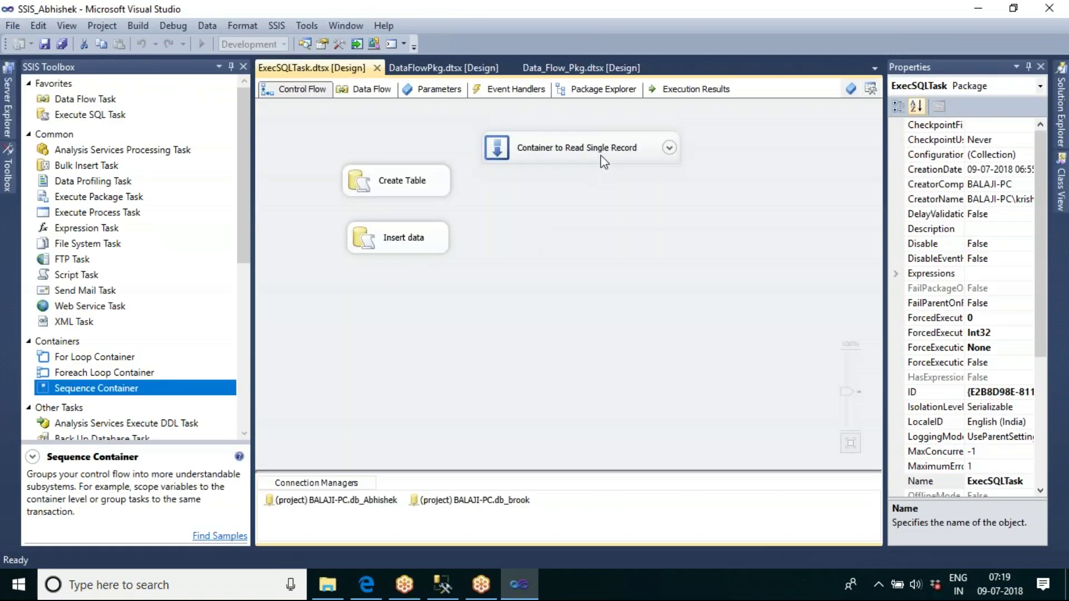
{"action": "left_click", "coordinate": [671, 148]}
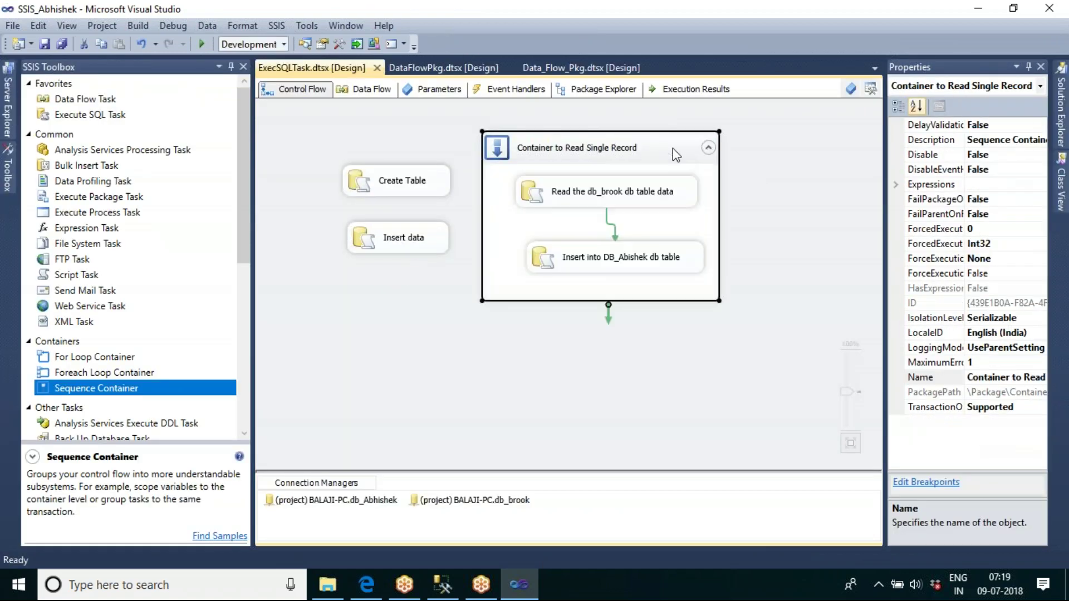
{"action": "right_click", "coordinate": [652, 147]}
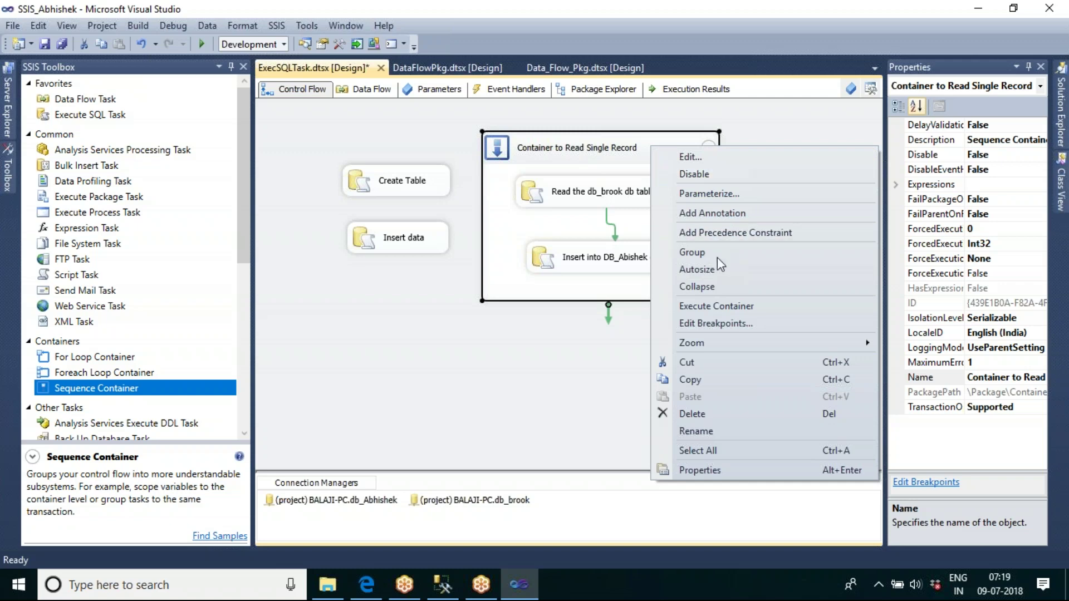
{"action": "left_click", "coordinate": [718, 306]}
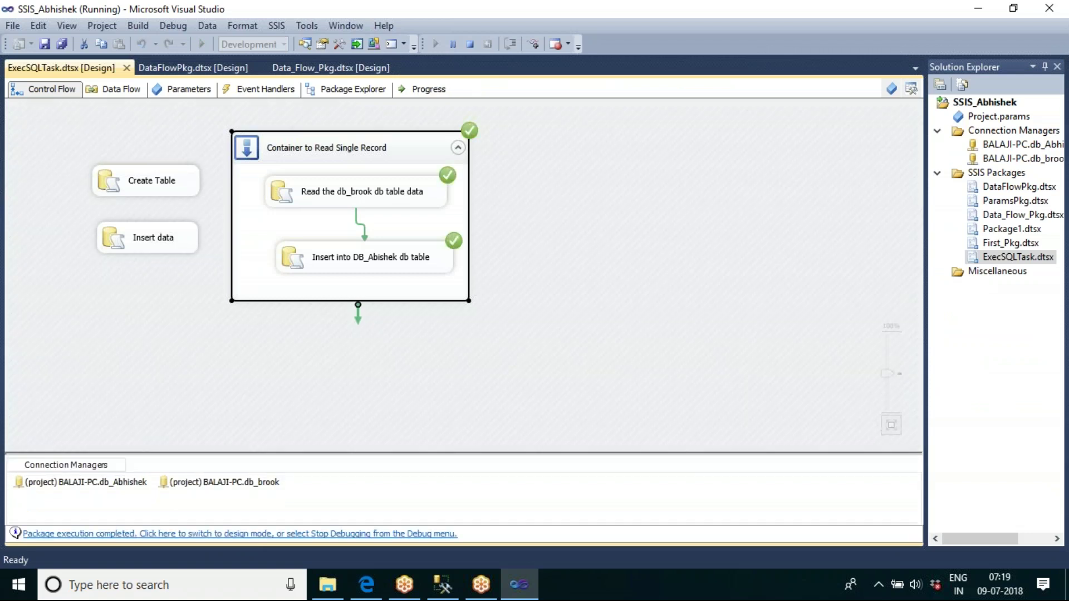
Switch to SQL Server Management Studio and run only the SELECT query on tbl_abi_emp
{"action": "left_click", "coordinate": [446, 589]}
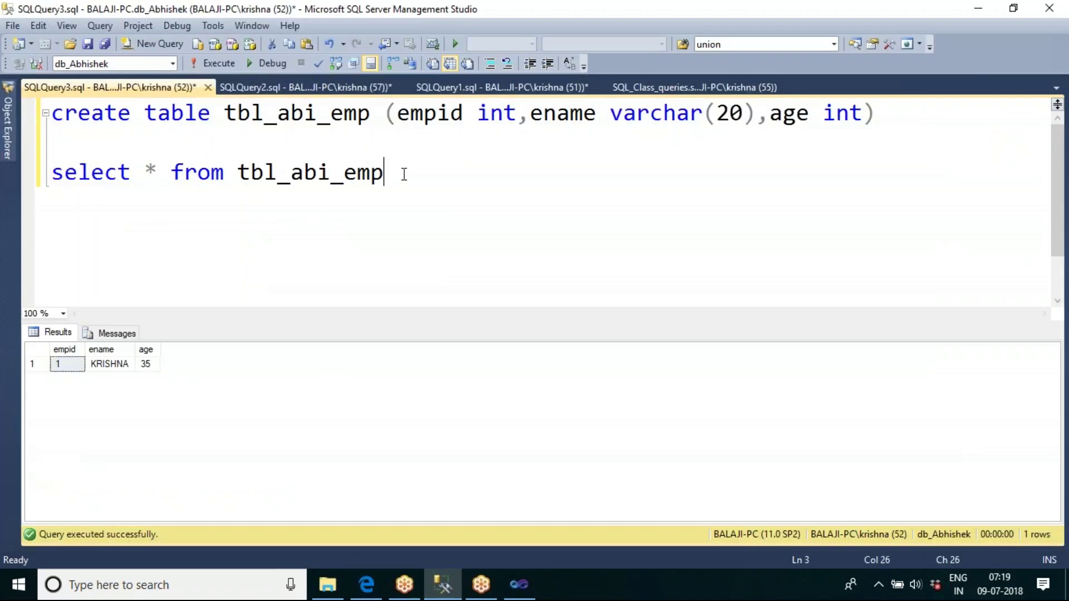
{"action": "left_click_drag", "start_coordinate": [404, 174], "coordinate": [42, 164]}
{"action": "left_click", "coordinate": [218, 63]}
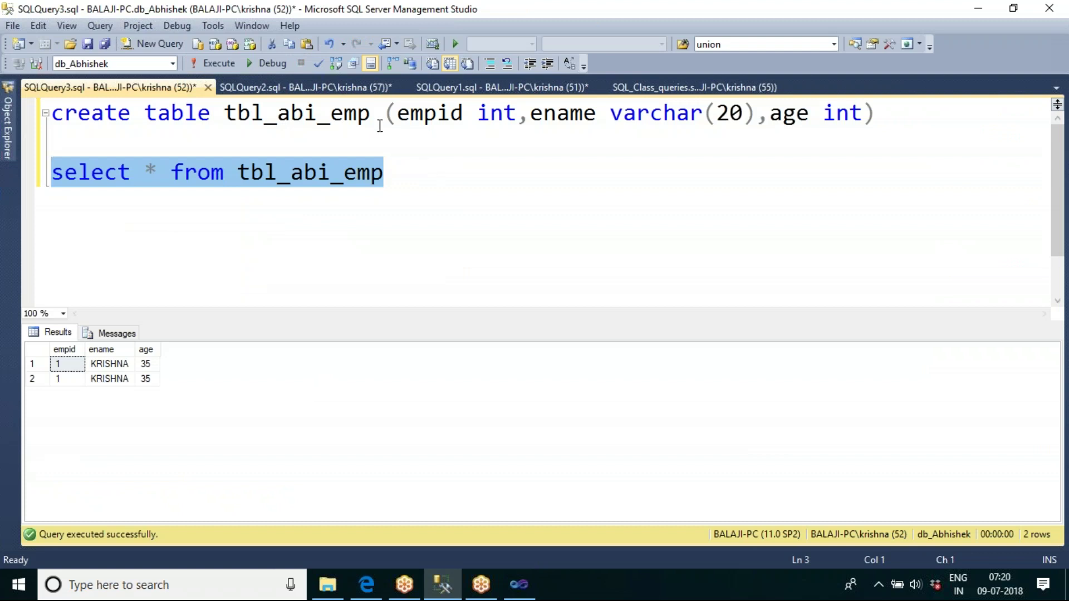
Check the first tbl_emp_sample3 result row, and inspect the Read the db_brook db table data task's settings in Visual Studio
{"action": "left_click", "coordinate": [309, 88]}
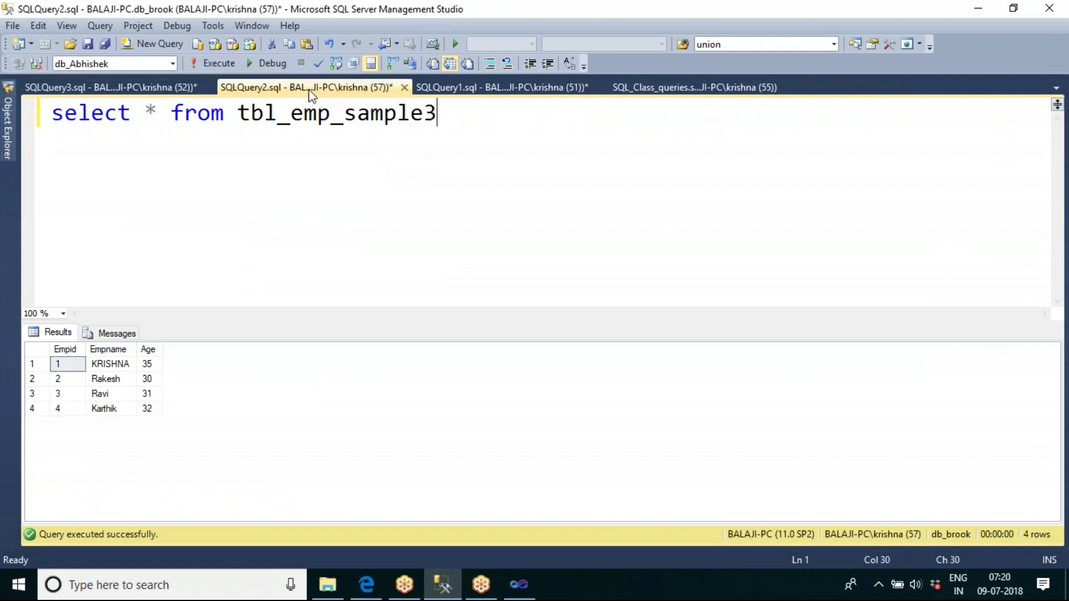
{"action": "left_click", "coordinate": [30, 365]}
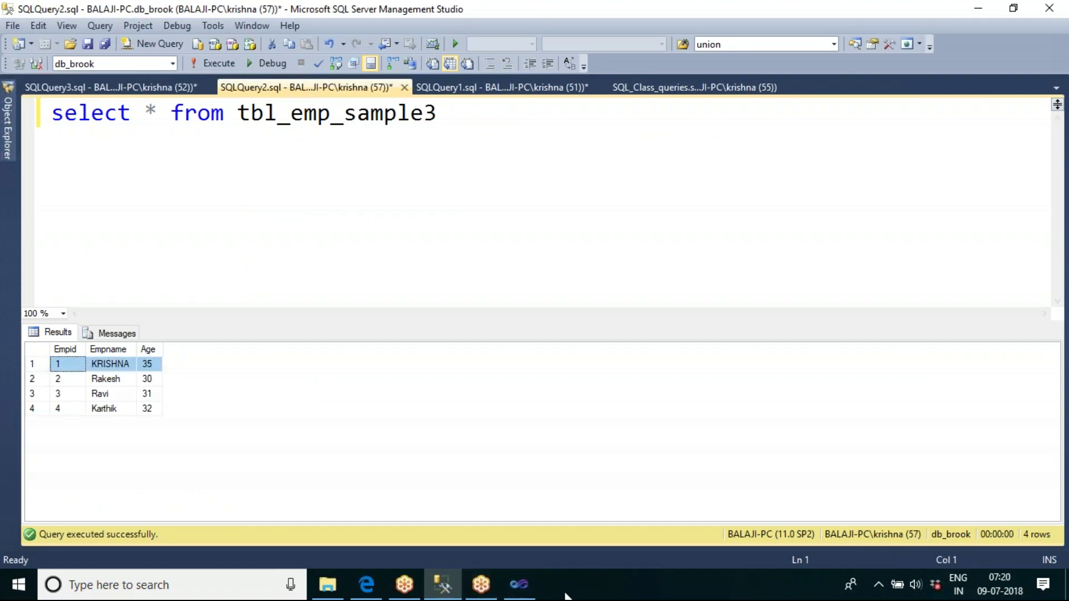
{"action": "left_click", "coordinate": [512, 593]}
{"action": "double_click", "coordinate": [385, 204]}
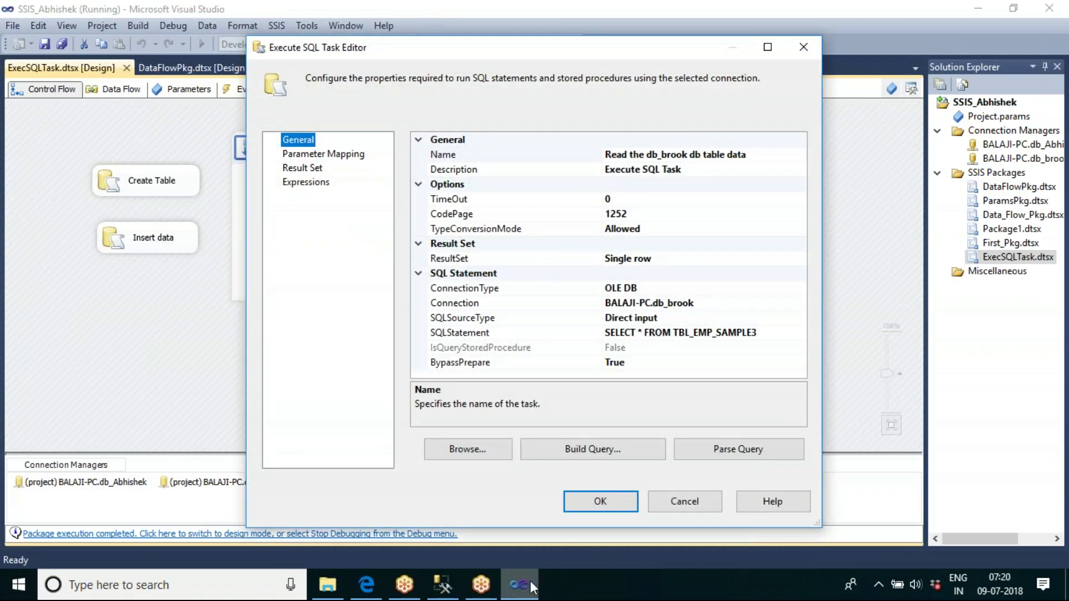
In SQL Server Management Studio, add the statement "truncate table tbl_abi_emp" below the tbl_abi_emp SELECT query and run only that statement
{"action": "left_click", "coordinate": [449, 595]}
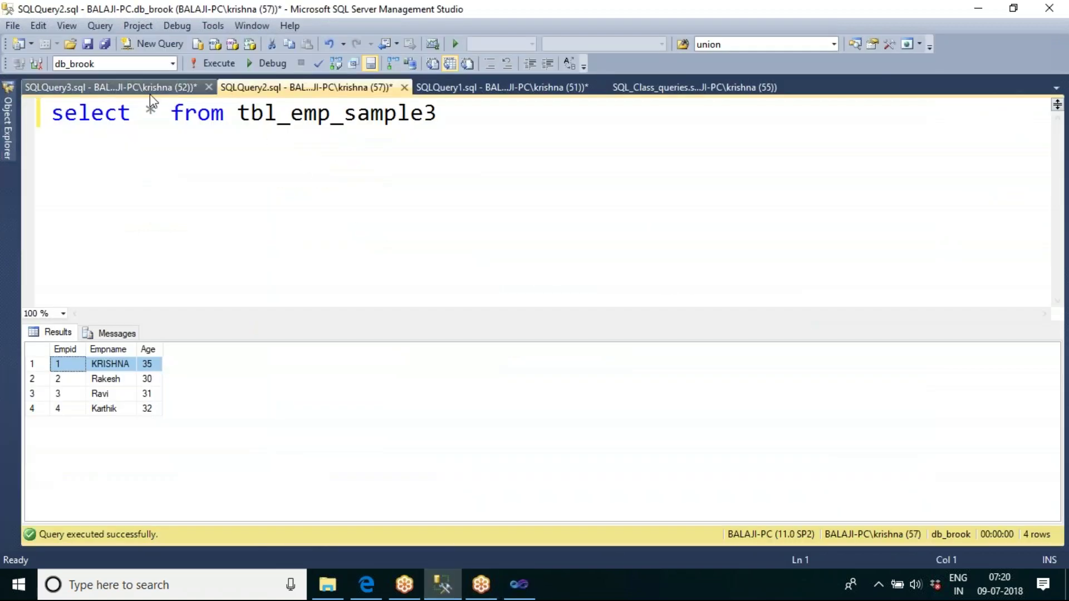
{"action": "left_click", "coordinate": [147, 87]}
{"action": "left_click", "coordinate": [404, 169]}
{"action": "key", "text": "Return"}
{"action": "key", "text": "Return"}
{"action": "type", "text": "truncate atbl"}
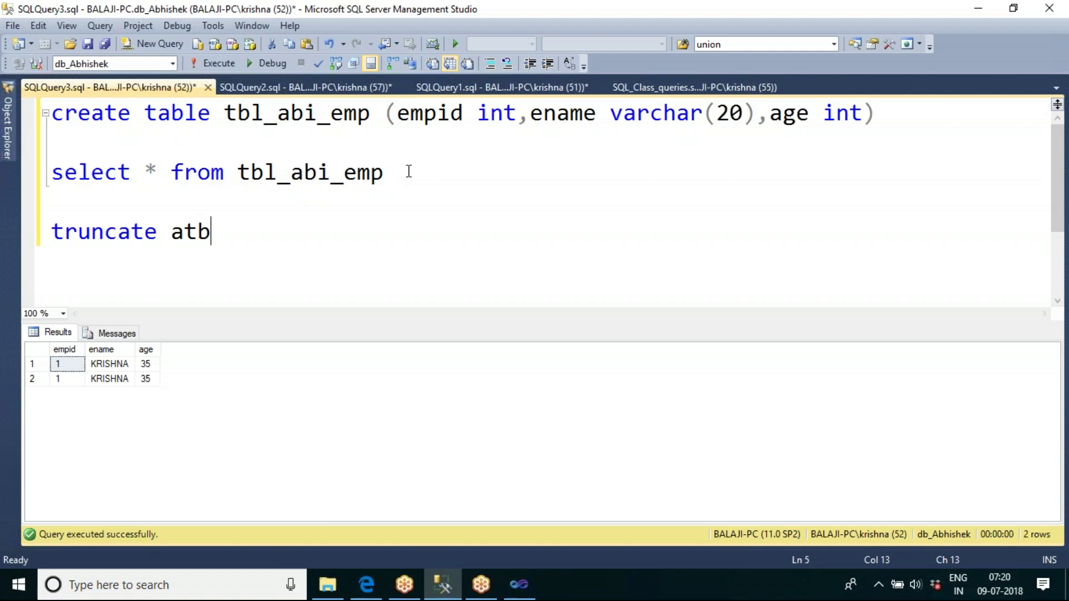
{"action": "key", "text": "BackSpace"}
{"action": "key", "text": "BackSpace"}
{"action": "key", "text": "BackSpace"}
{"action": "key", "text": "BackSpace"}
{"action": "type", "text": "table "}
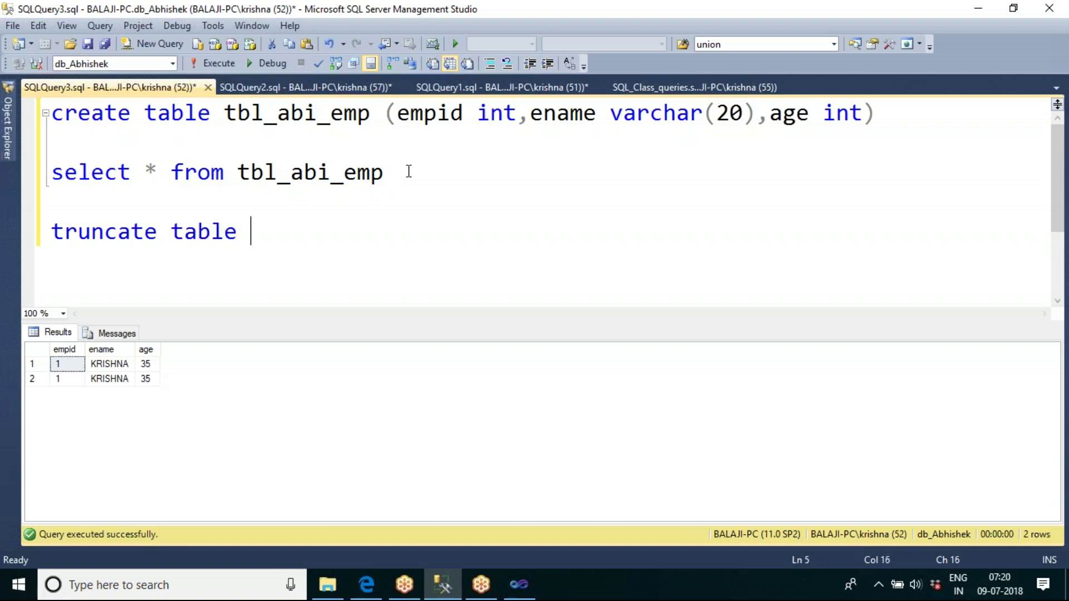
{"action": "type", "text": "tbl"}
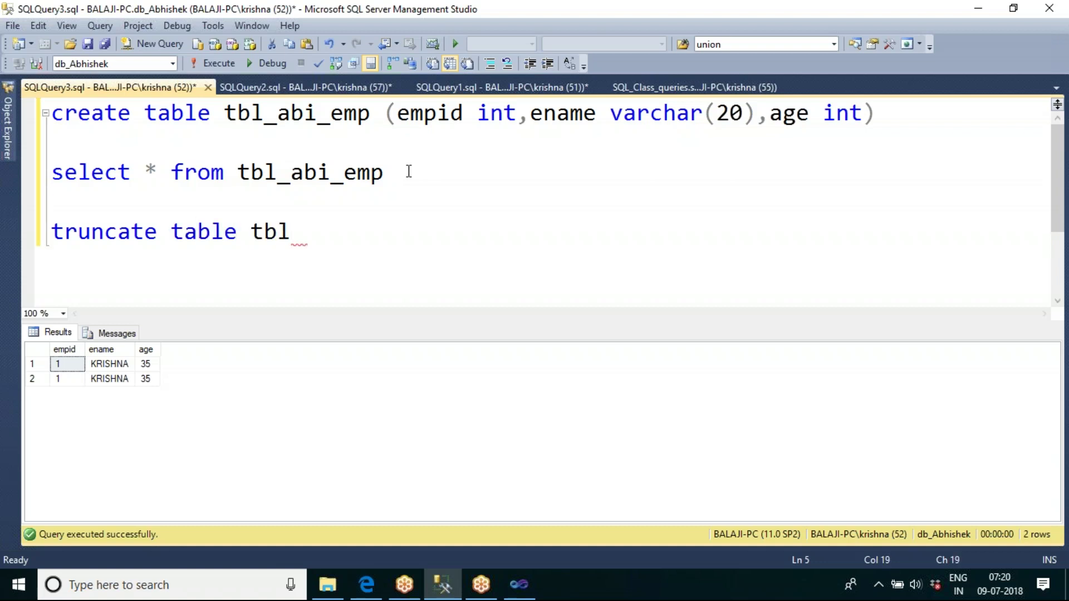
{"action": "type", "text": "_abi_emp"}
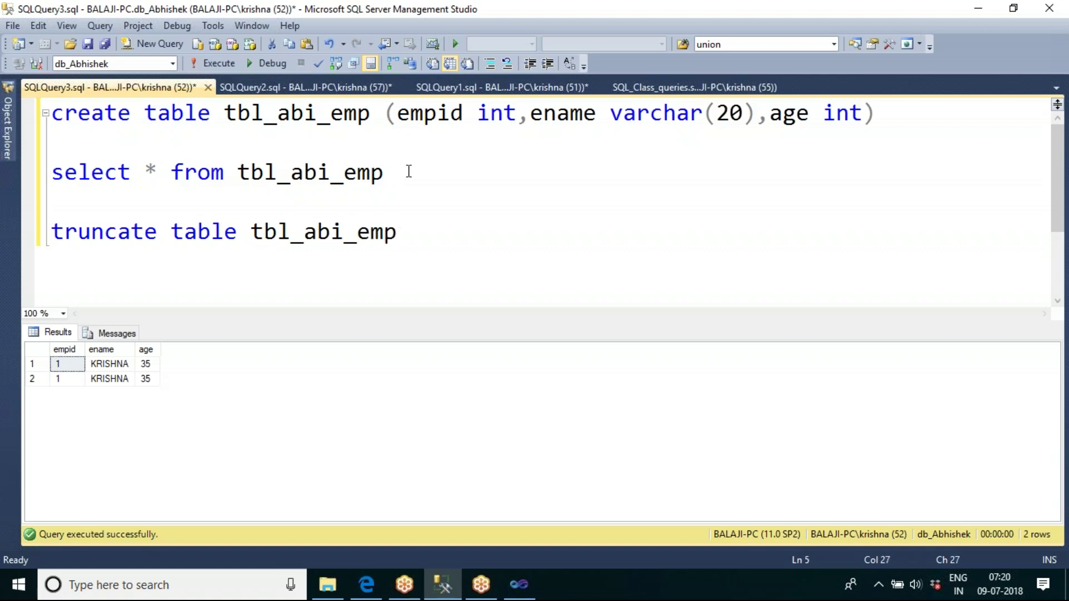
{"action": "key", "text": "shift+Home"}
{"action": "key", "text": "F5"}
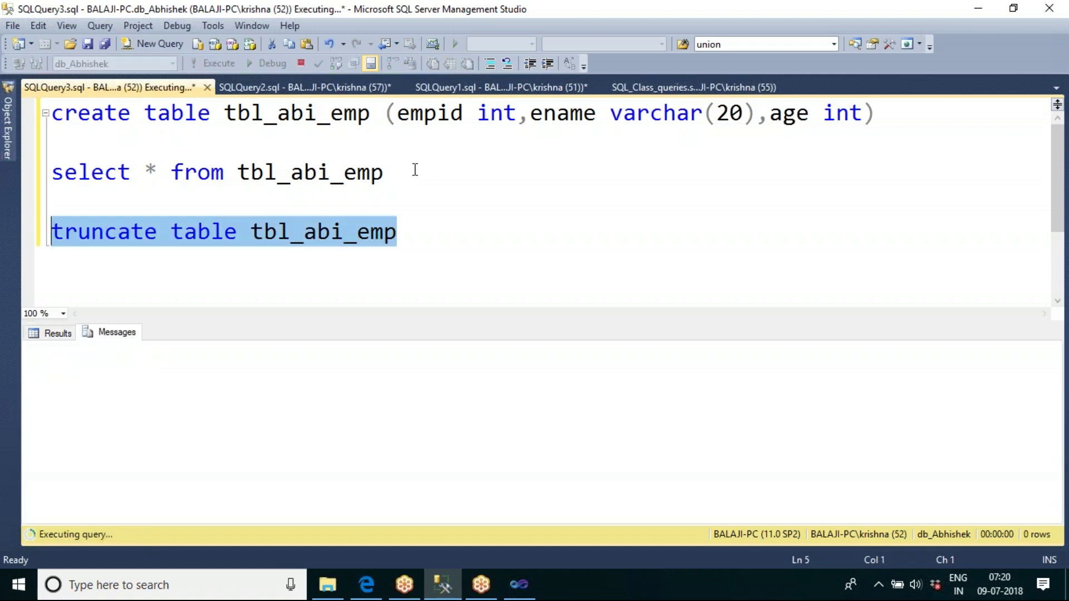
Comment out the truncate table and create table statements, and run the remaining SELECT query on tbl_abi_emp
{"action": "left_click", "coordinate": [52, 235]}
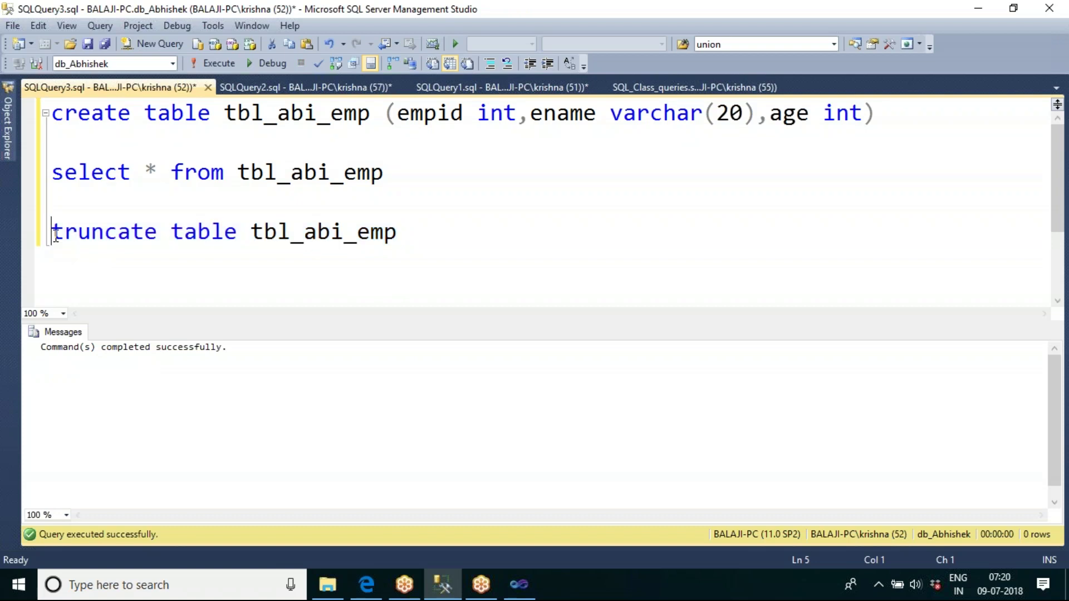
{"action": "type", "text": "--"}
{"action": "key", "text": "ctrl+Home"}
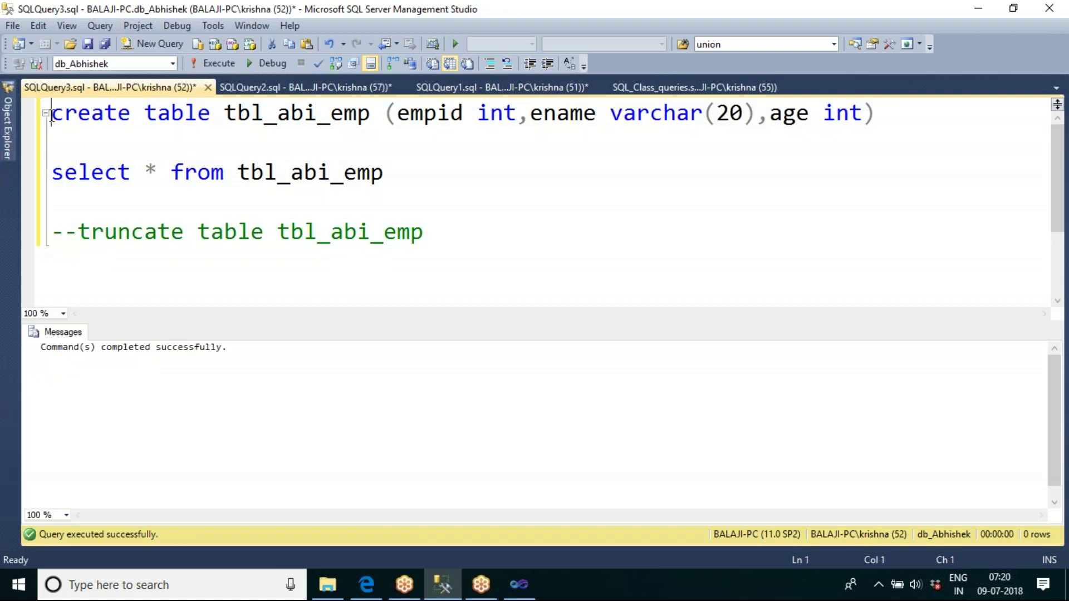
{"action": "type", "text": "--"}
{"action": "left_click", "coordinate": [189, 150]}
{"action": "key", "text": "F5"}
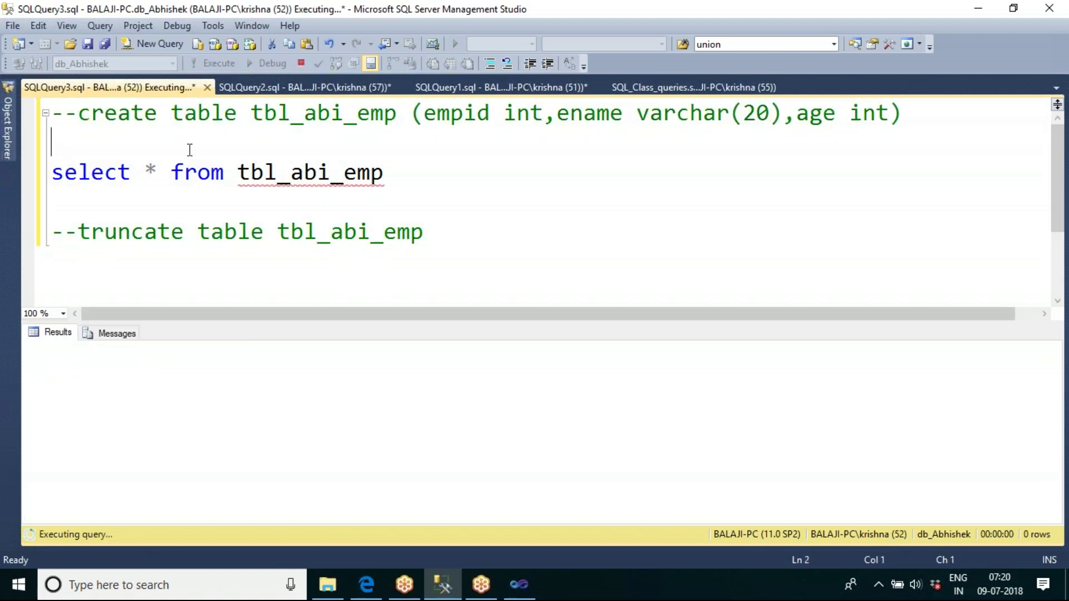
Return to Visual Studio, accept the open task's settings, stop debugging and execute Container to Read Single Record again
{"action": "left_click", "coordinate": [519, 584]}
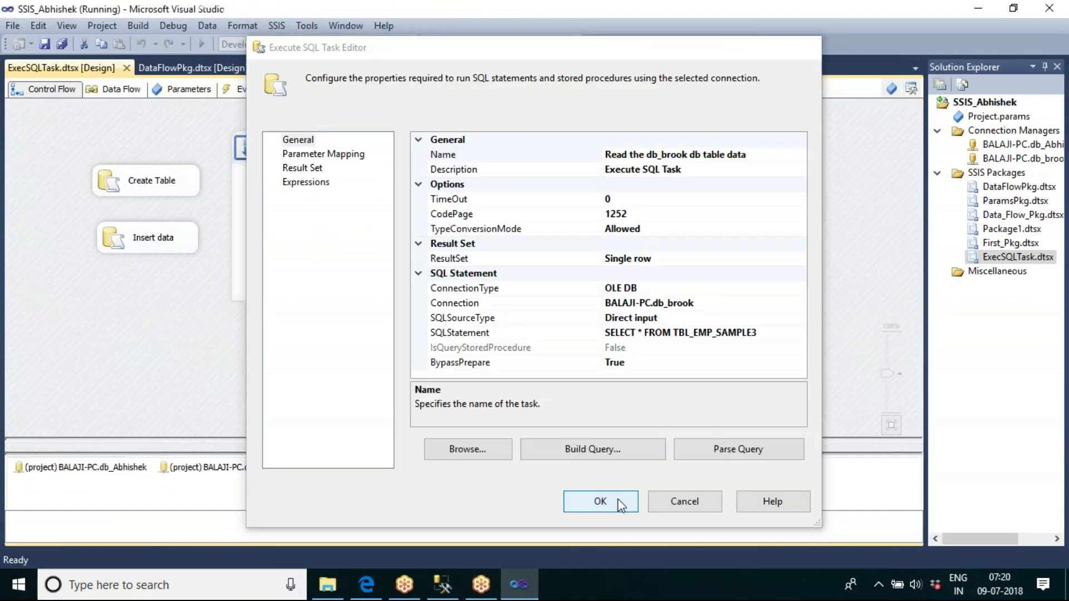
{"action": "left_click", "coordinate": [600, 501]}
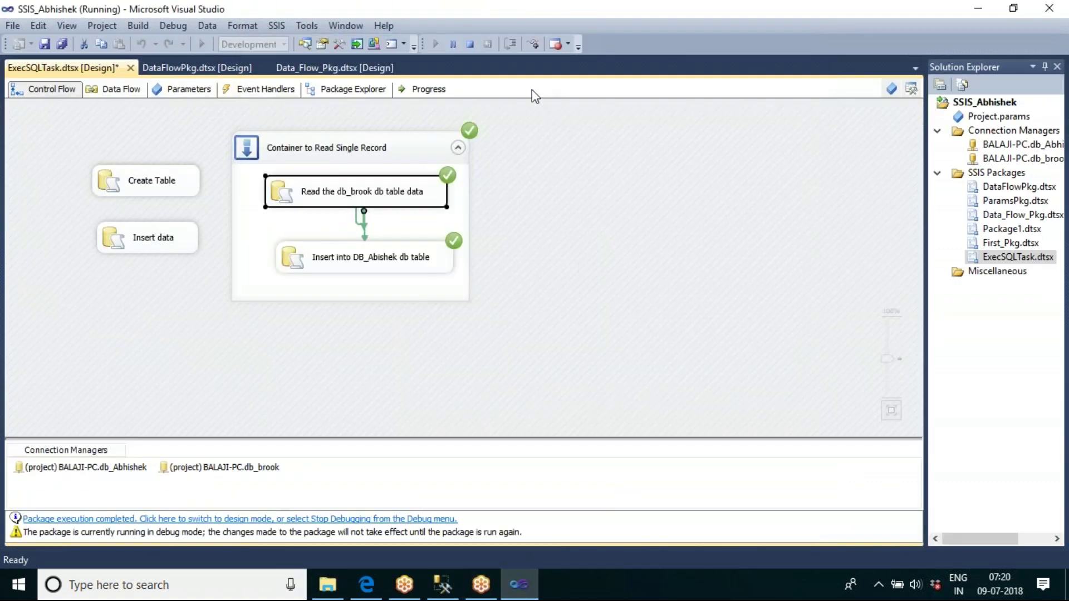
{"action": "left_click", "coordinate": [470, 44]}
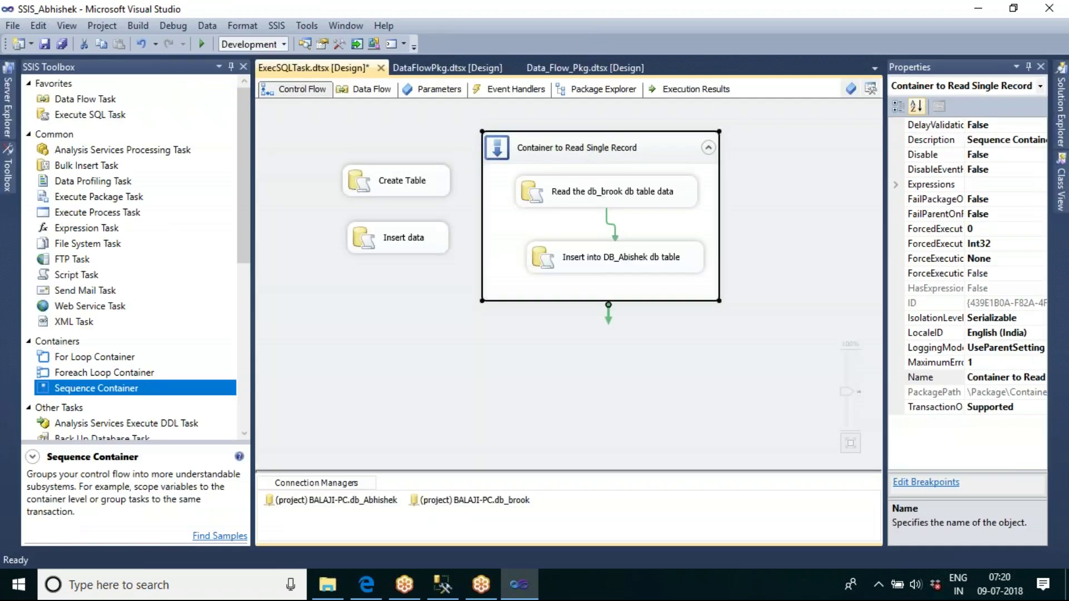
{"action": "right_click", "coordinate": [587, 151]}
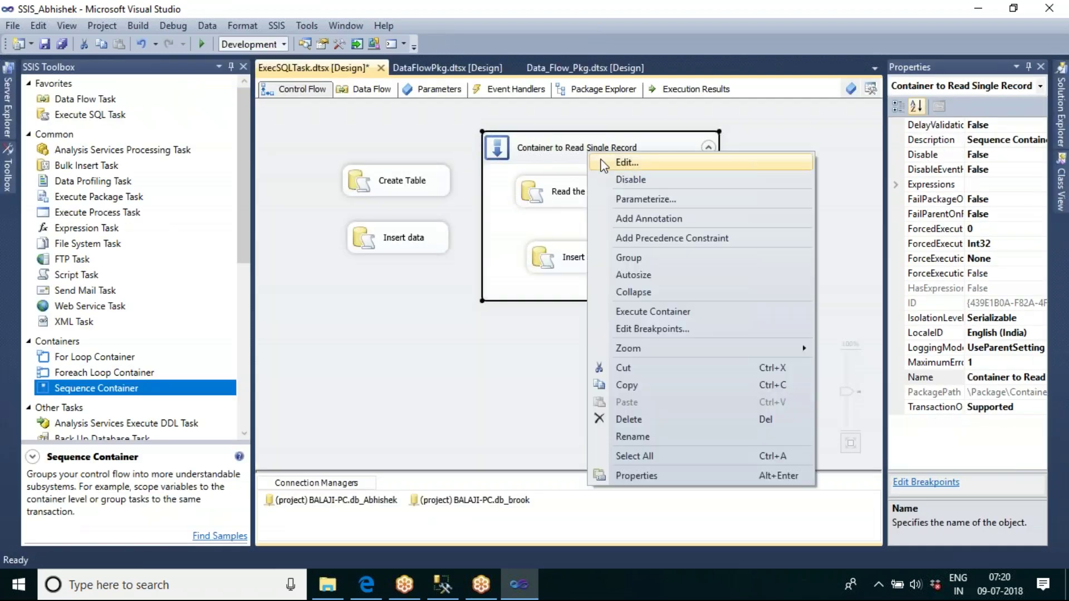
{"action": "left_click", "coordinate": [663, 315]}
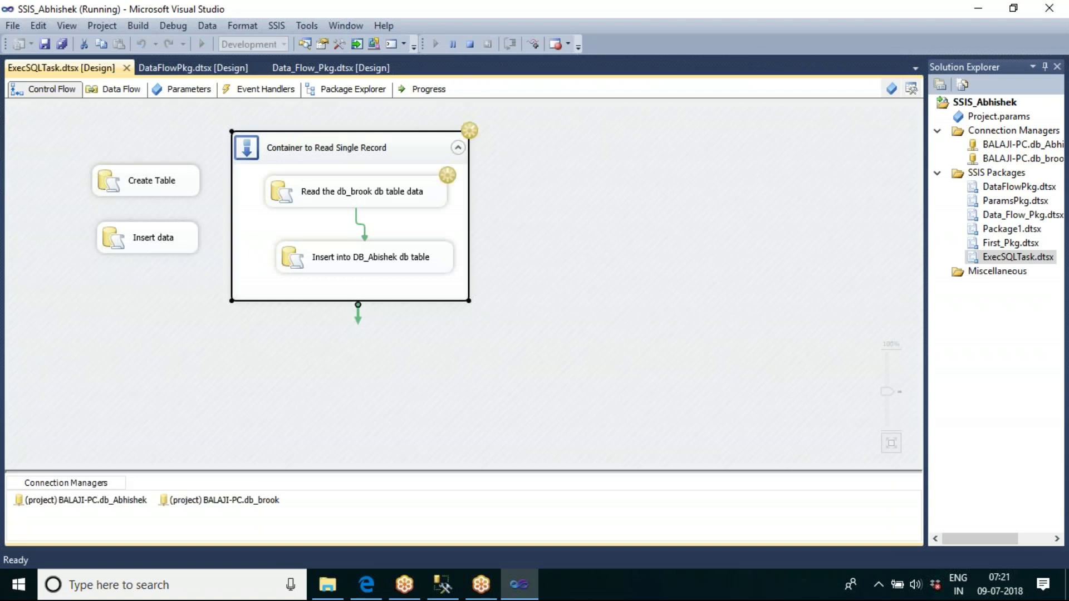
In SQL Server Management Studio, rerun the tbl_abi_emp query and compare its rows with all the tbl_emp_sample3 rows
{"action": "left_click", "coordinate": [440, 588]}
{"action": "left_click", "coordinate": [234, 65]}
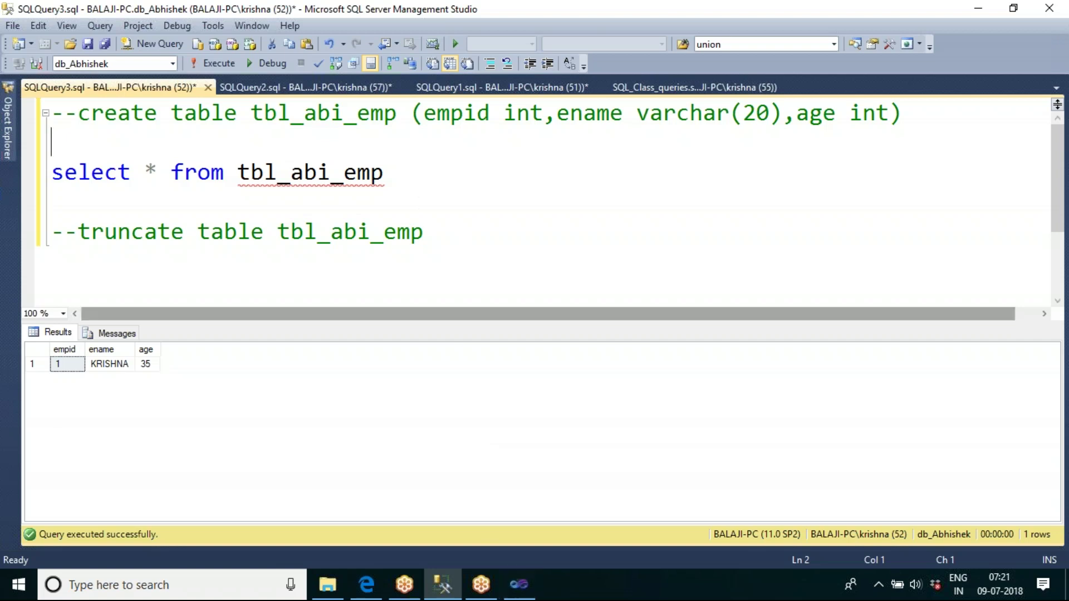
{"action": "left_click", "coordinate": [351, 88]}
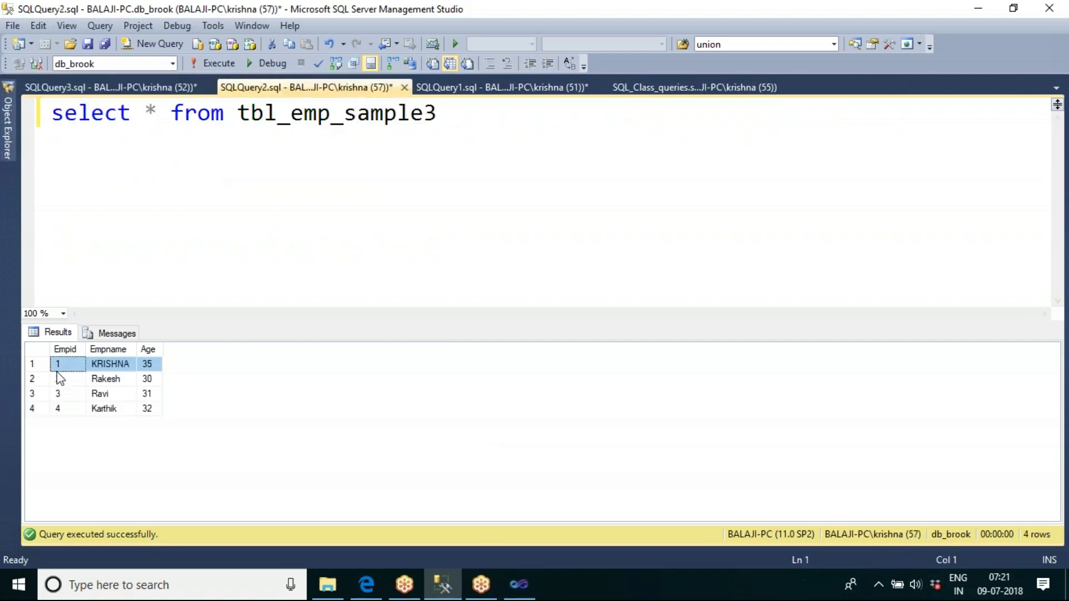
{"action": "left_click", "coordinate": [39, 354]}
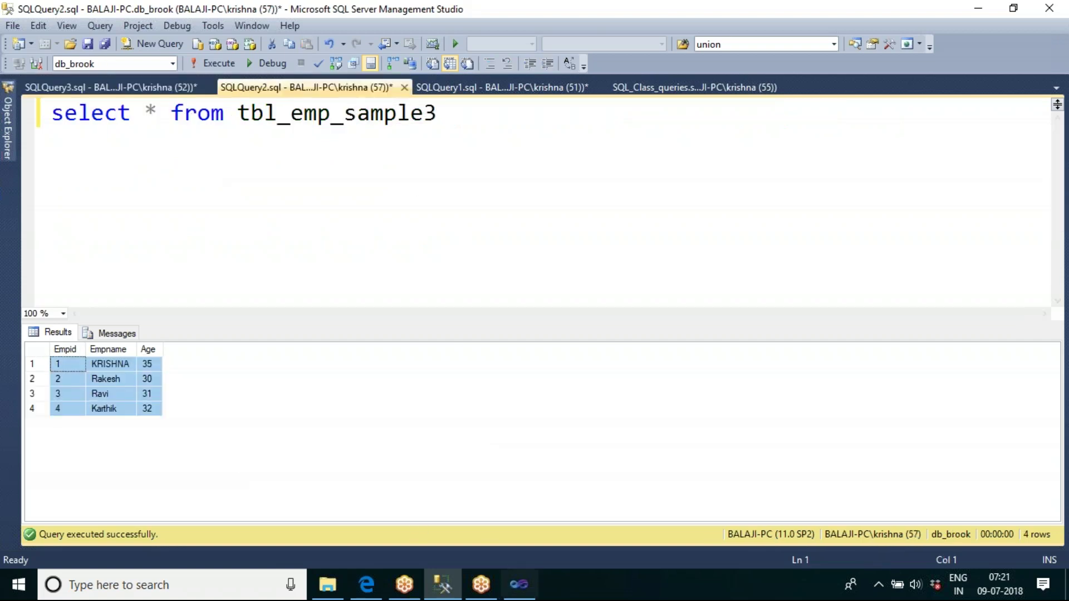
Return to Visual Studio and stop debugging the ExecSQLTask package
{"action": "left_click", "coordinate": [519, 590]}
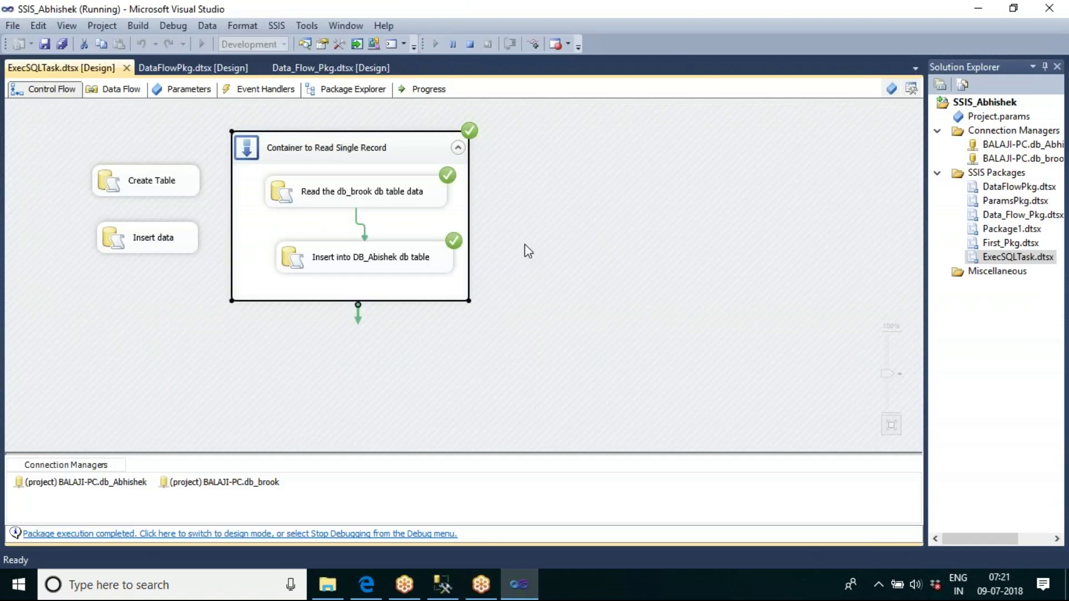
{"action": "left_click", "coordinate": [469, 44]}
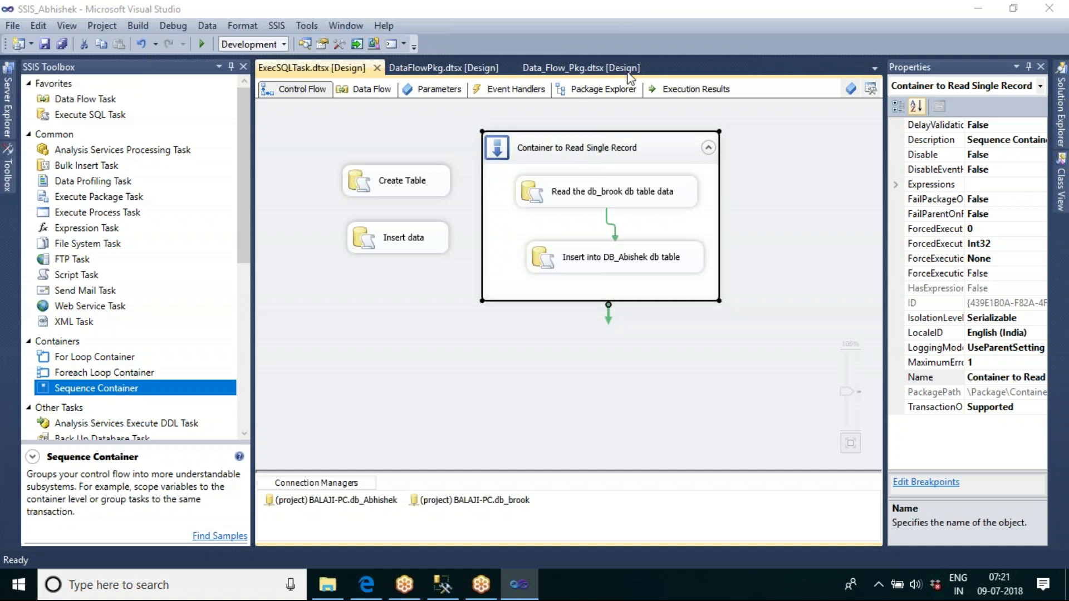
Collapse Container to Read Single Record and add an Execute SQL Task below it on the control flow
{"action": "left_click", "coordinate": [708, 148]}
{"action": "left_click", "coordinate": [662, 261]}
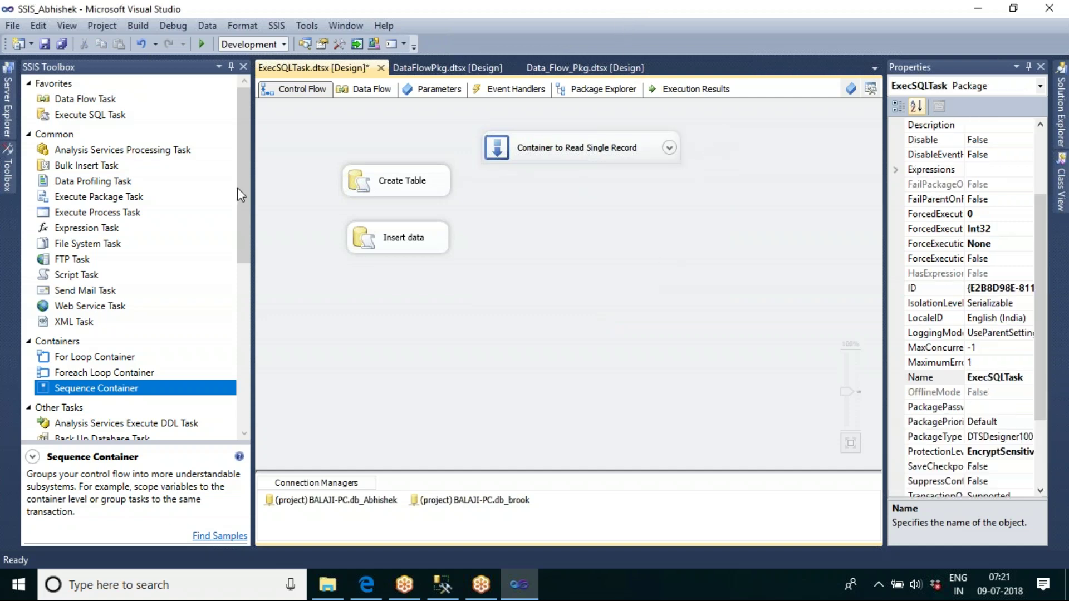
{"action": "left_click_drag", "start_coordinate": [99, 115], "coordinate": [533, 216]}
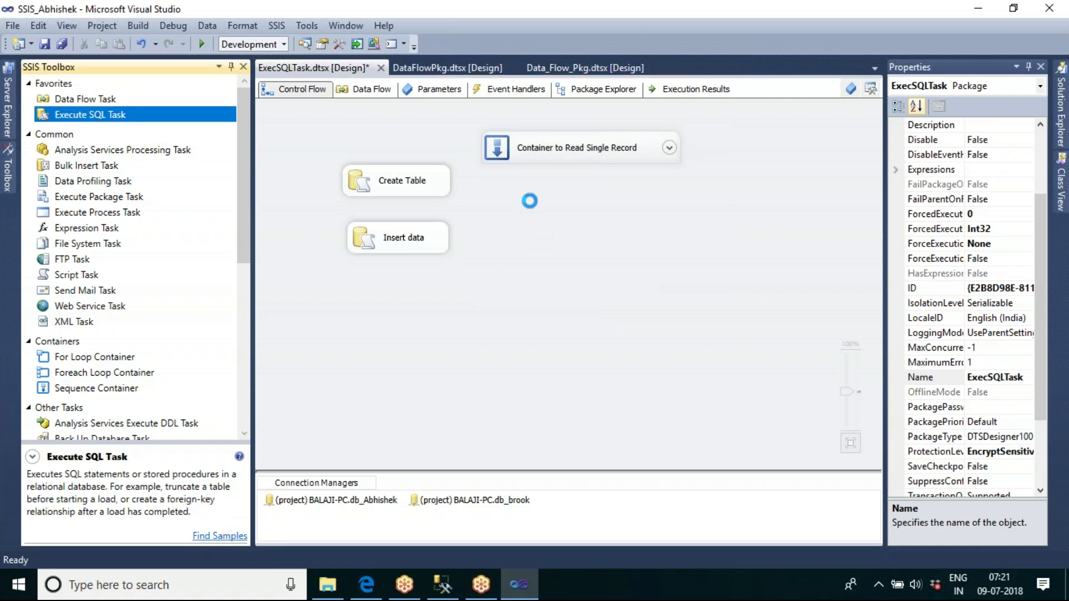
{"action": "left_click", "coordinate": [577, 304]}
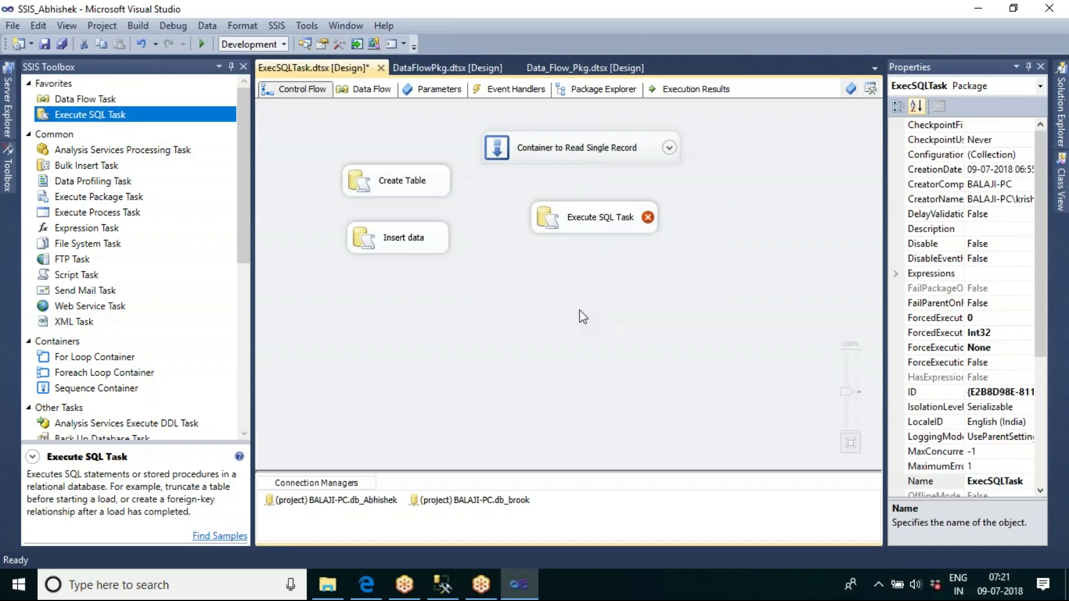
Open the new Execute SQL Task for editing and rename it Reading Mulitple Records
{"action": "left_click", "coordinate": [597, 225]}
{"action": "double_click", "coordinate": [595, 225]}
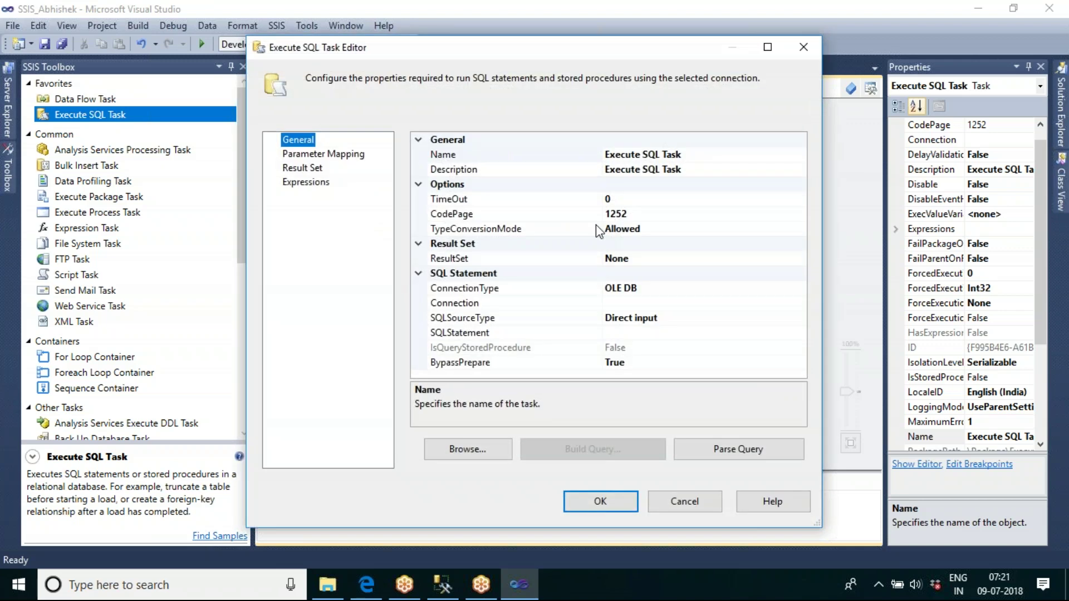
{"action": "left_click", "coordinate": [691, 154]}
{"action": "left_click_drag", "start_coordinate": [693, 154], "coordinate": [603, 154]}
{"action": "left_click", "coordinate": [600, 154]}
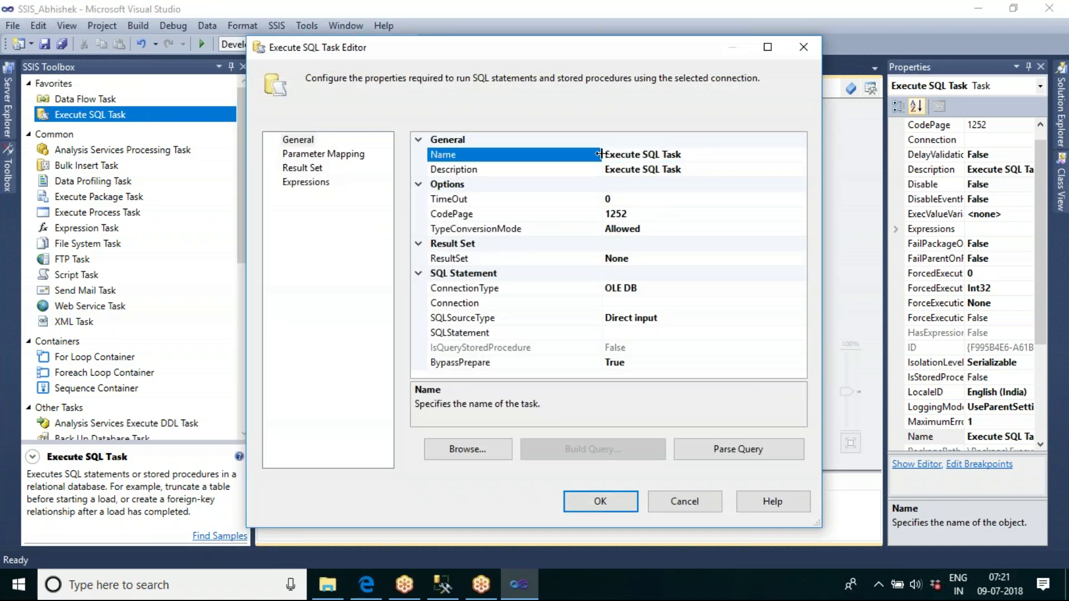
{"action": "key", "text": "ctrl+a"}
{"action": "key", "text": "BackSpace"}
{"action": "type", "text": "Reading Mulitple Records"}
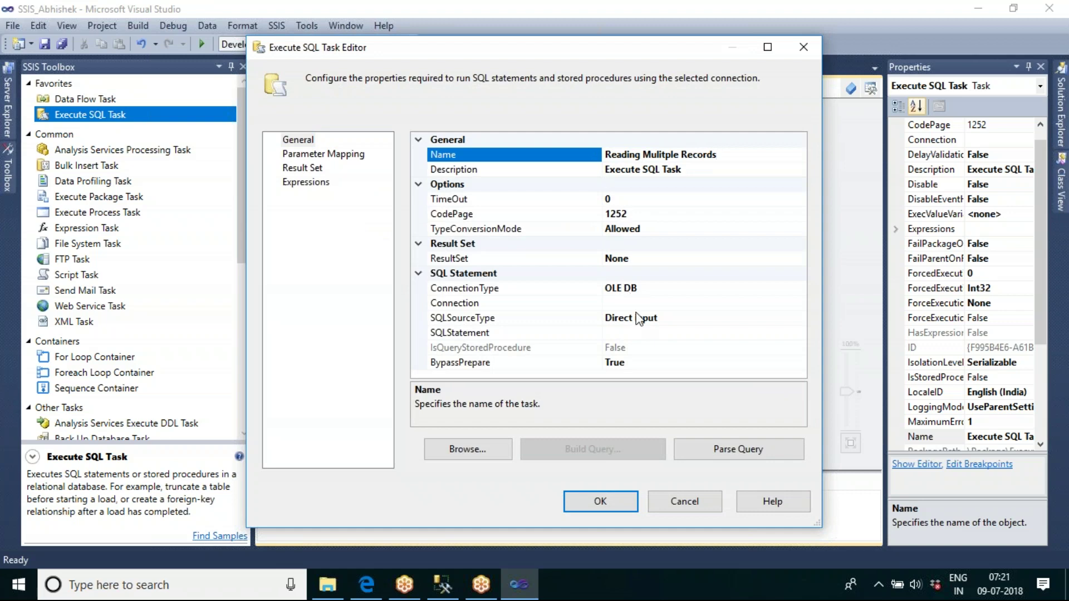
Set the task's connection to the db_brook database and its SQL statement to SELECT * FROM TBL_EMP_SAMPLE3
{"action": "left_click", "coordinate": [751, 303]}
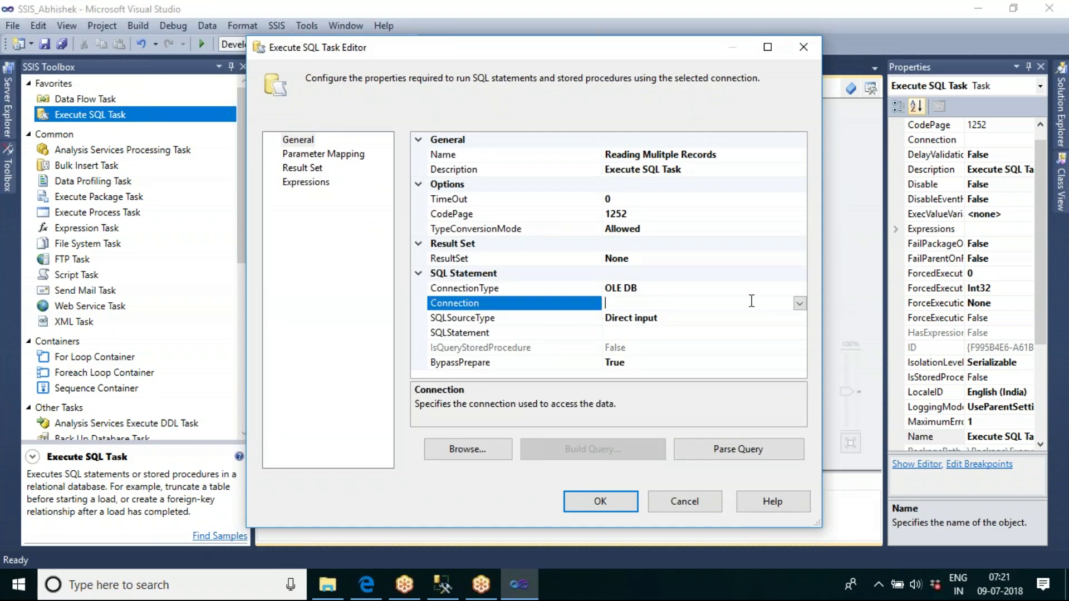
{"action": "left_click", "coordinate": [799, 304]}
{"action": "left_click", "coordinate": [682, 348]}
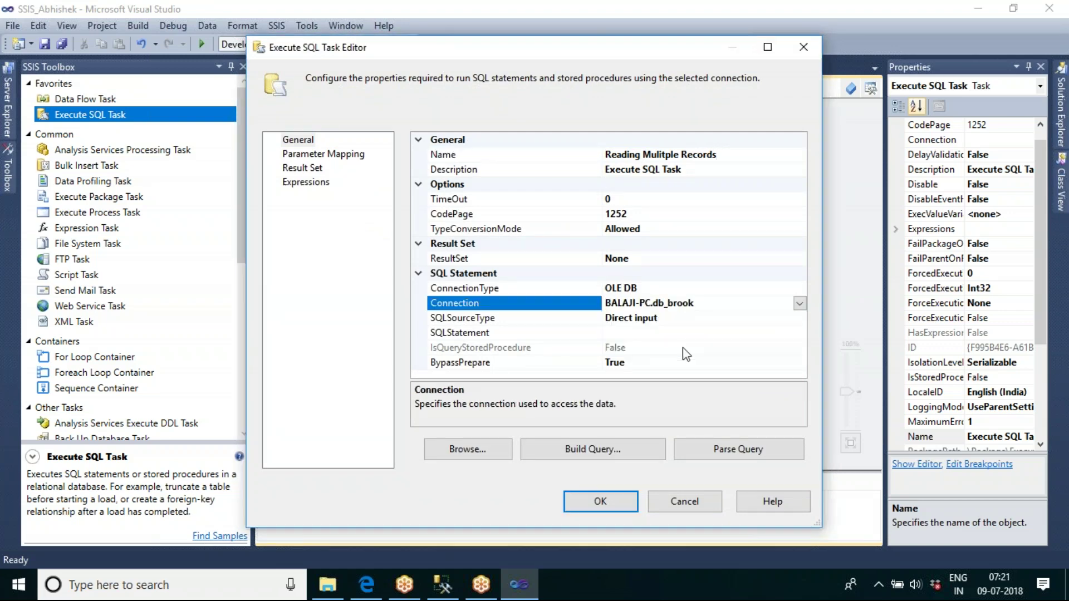
{"action": "left_click", "coordinate": [630, 333]}
{"action": "left_click_drag", "start_coordinate": [599, 151], "coordinate": [522, 151]}
{"action": "type", "text": "SELECT * FROM TBL"}
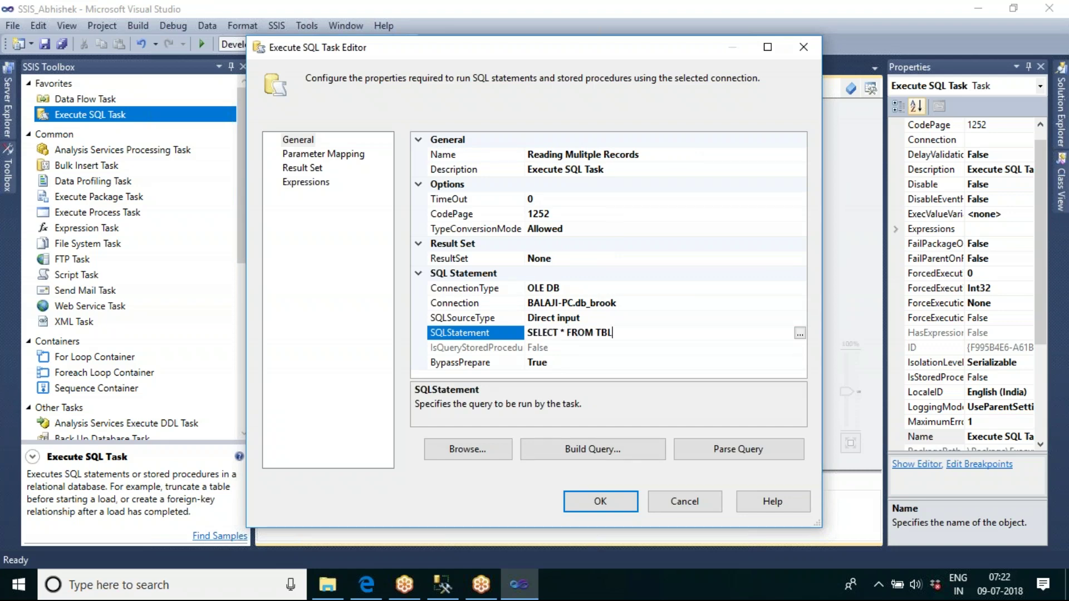
{"action": "type", "text": "_EMP_SAMPLE3"}
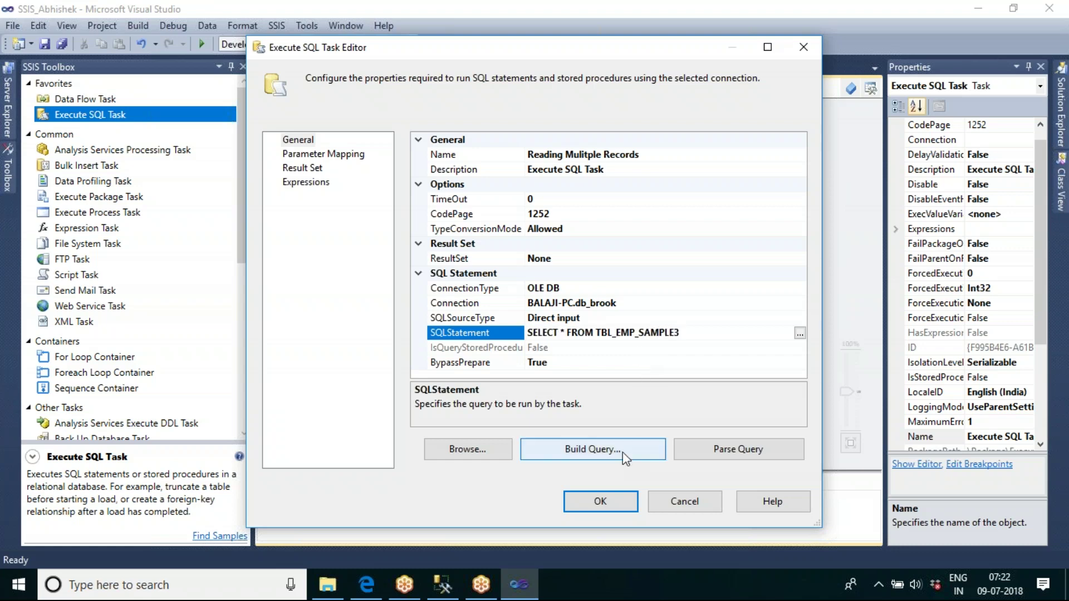
Check the tbl_emp_sample3 query and its rows in SQL Server Management Studio, and return to the task editor in Visual Studio
{"action": "left_click", "coordinate": [442, 583]}
{"action": "left_click", "coordinate": [218, 63]}
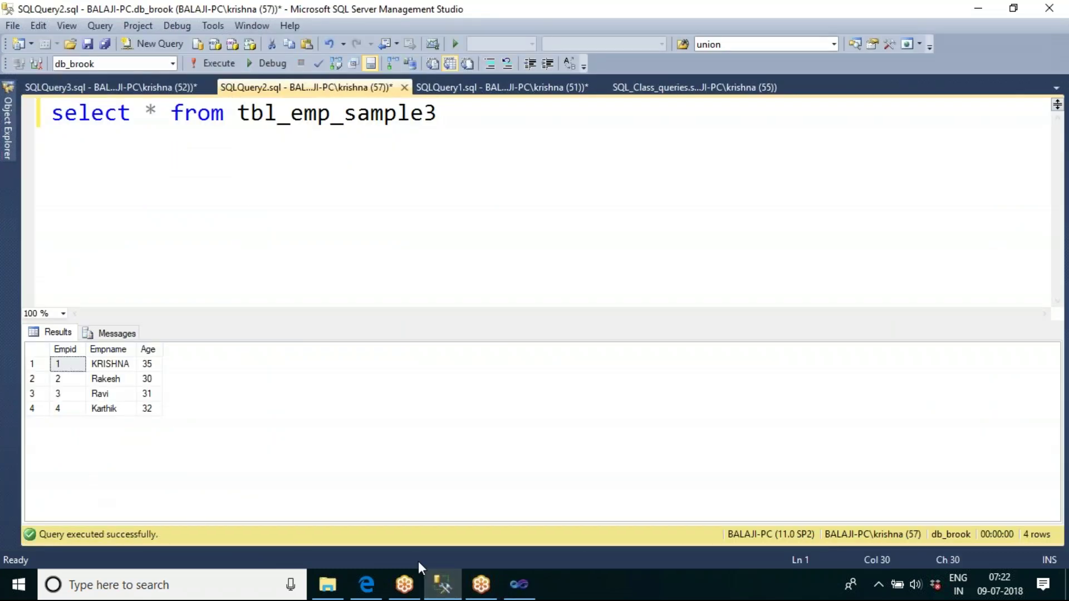
{"action": "left_click", "coordinate": [519, 584]}
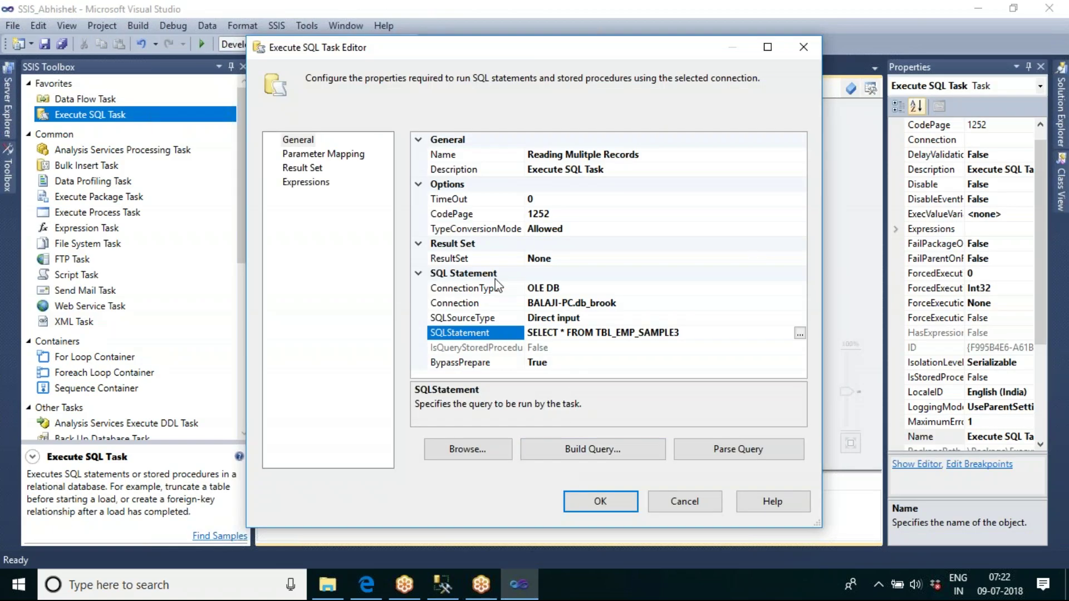
Set the task's ResultSet property to Full result set
{"action": "left_click", "coordinate": [468, 258]}
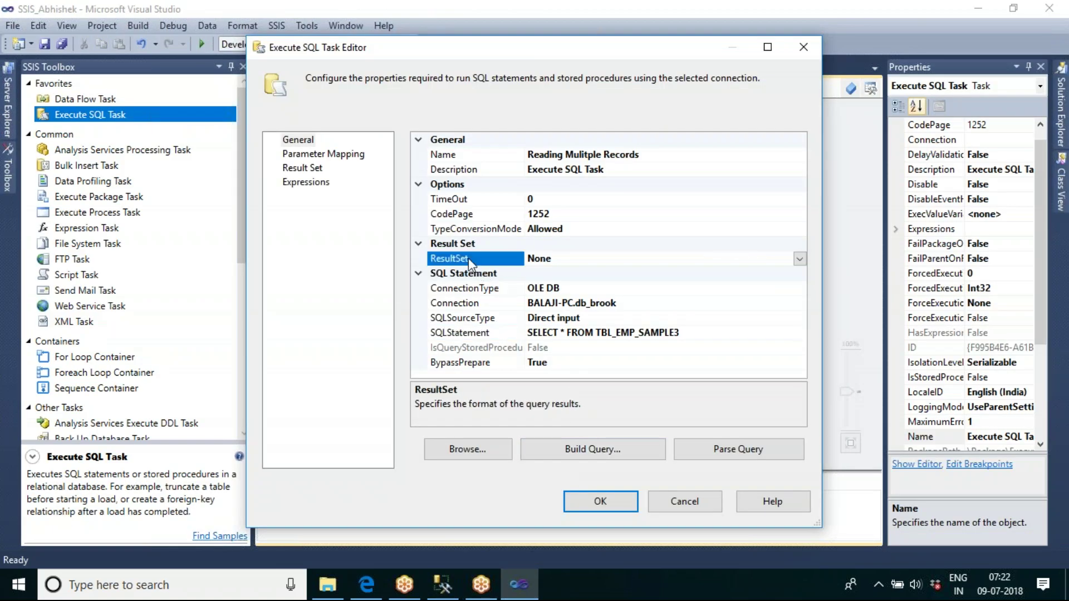
{"action": "left_click", "coordinate": [799, 259]}
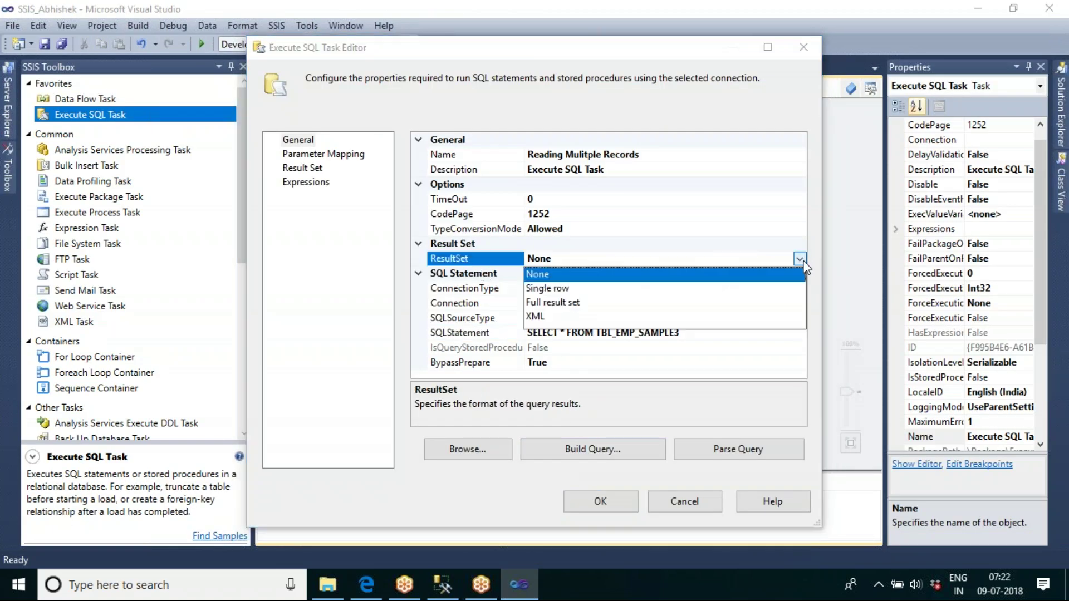
{"action": "left_click", "coordinate": [563, 303]}
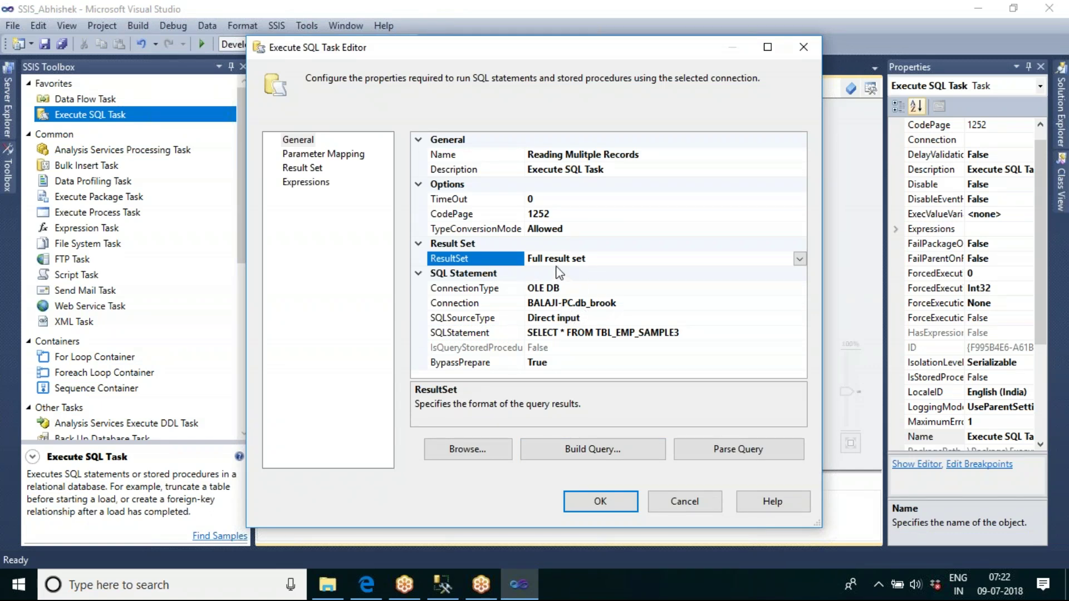
Add a result set mapping to the task and name the result 0
{"action": "left_click", "coordinate": [309, 169]}
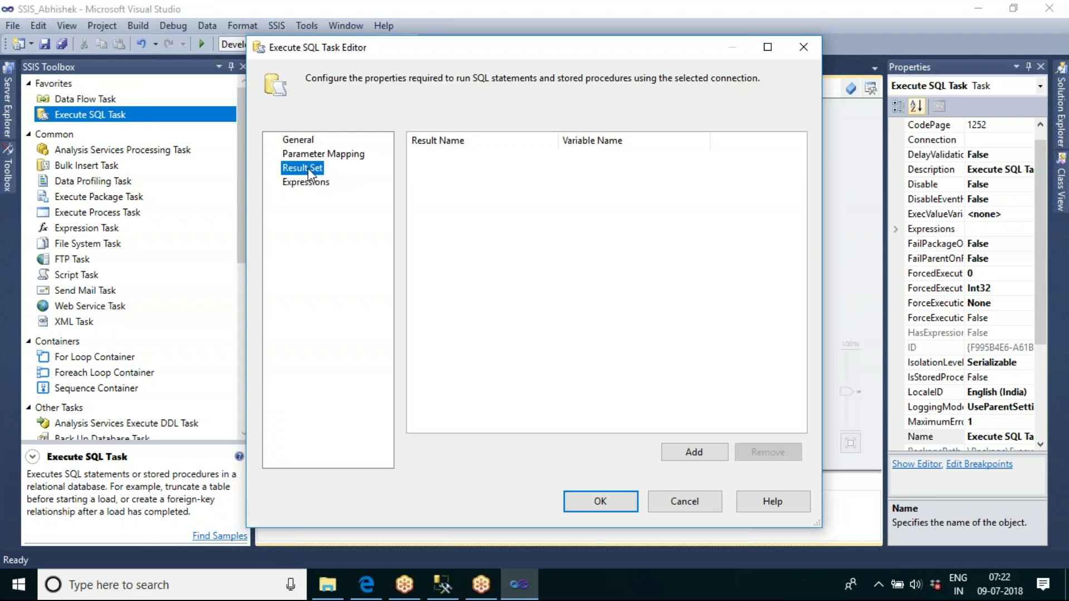
{"action": "left_click", "coordinate": [703, 452]}
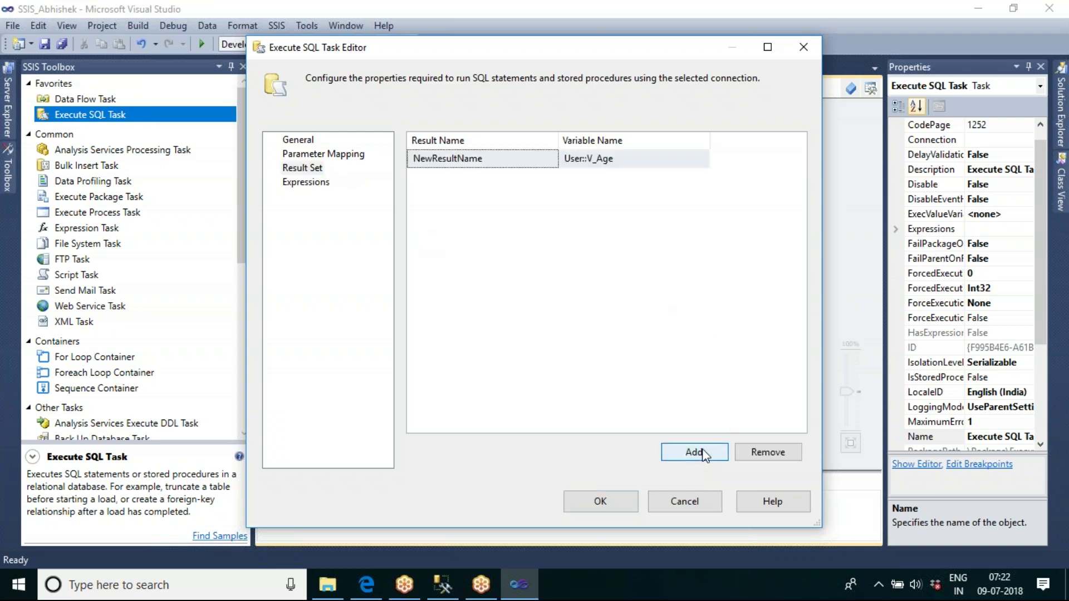
{"action": "left_click", "coordinate": [492, 162]}
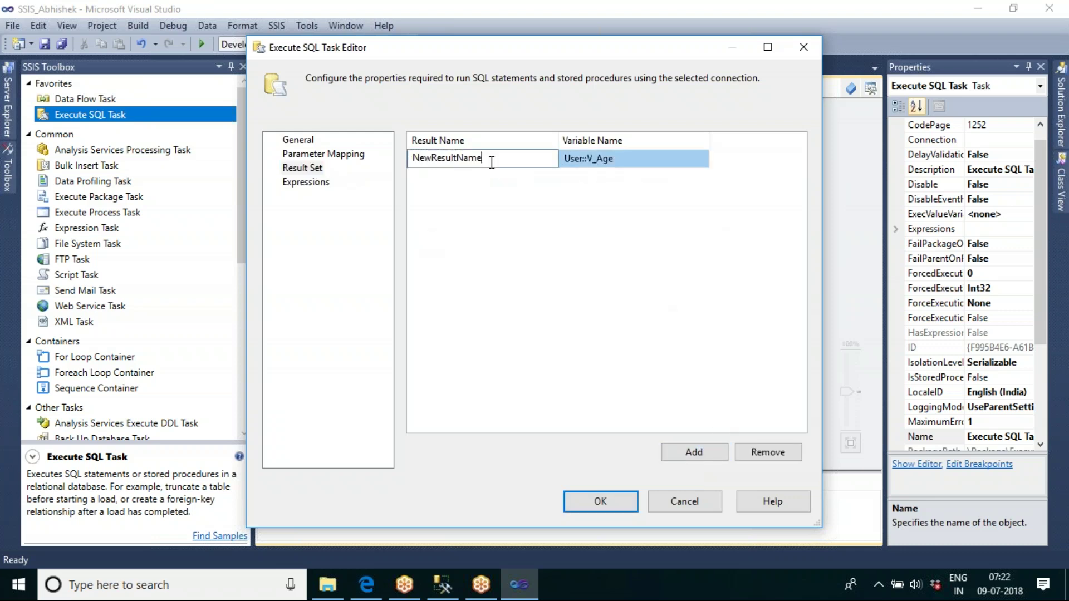
{"action": "left_click_drag", "start_coordinate": [483, 158], "coordinate": [411, 158]}
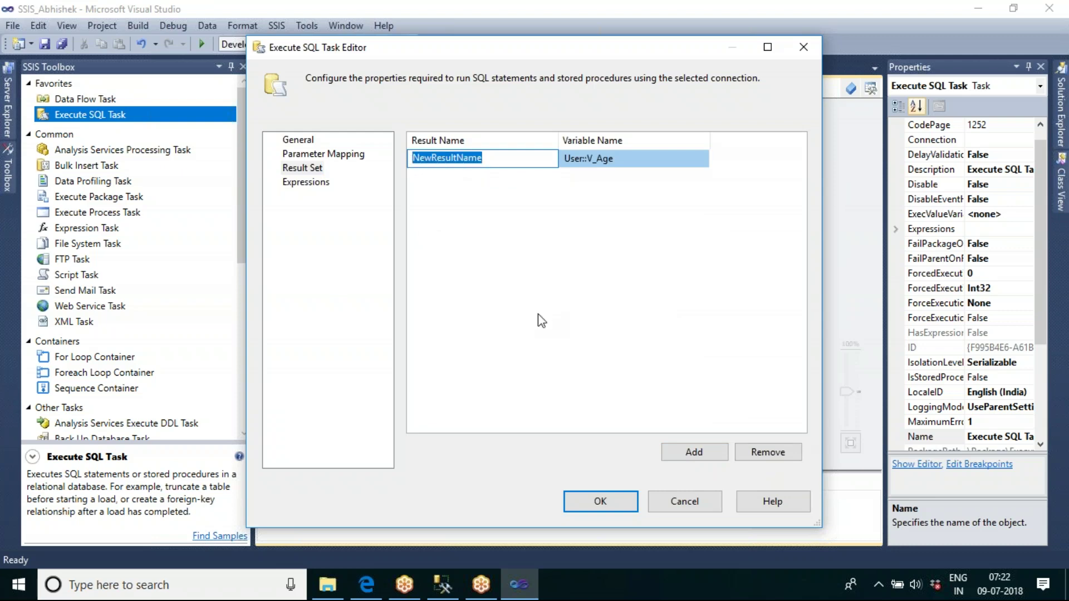
{"action": "type", "text": "0"}
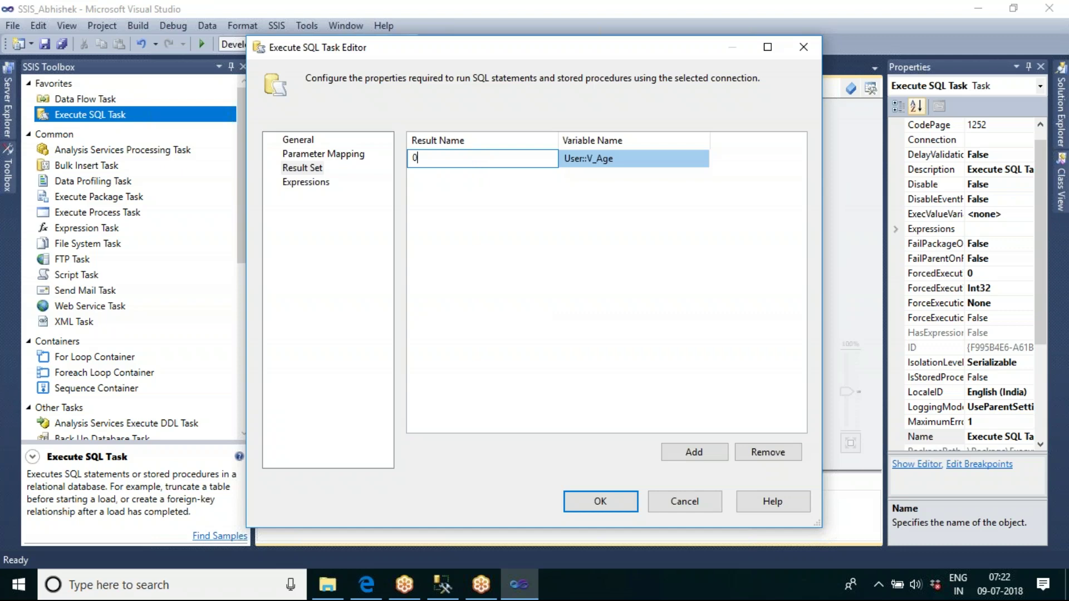
Start a new variable for result 0 in the ExecSQLTask container and name it V_Table
{"action": "left_click", "coordinate": [663, 161]}
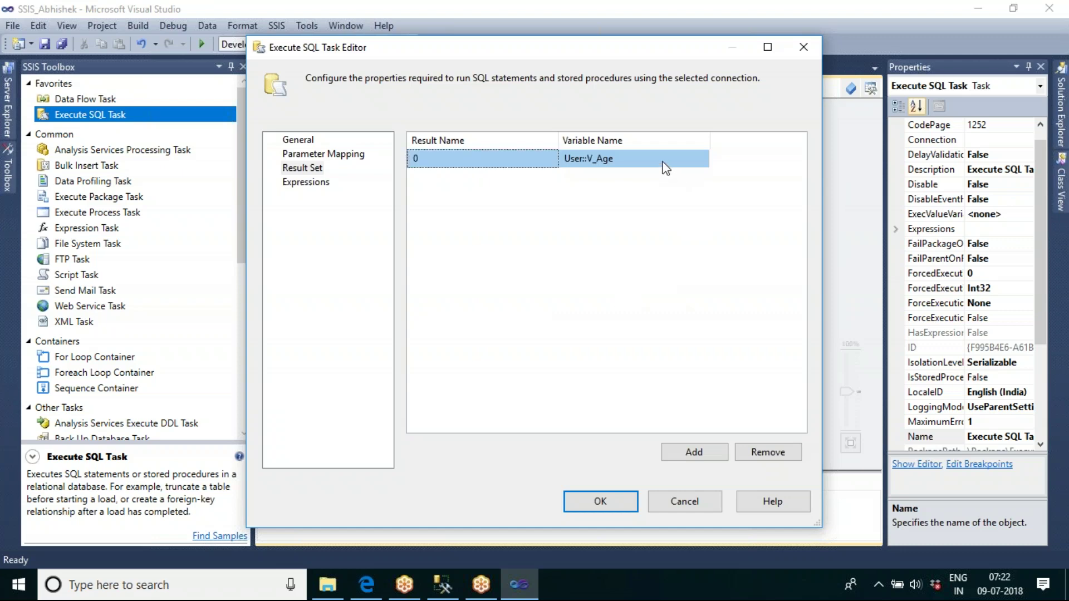
{"action": "left_click", "coordinate": [703, 160]}
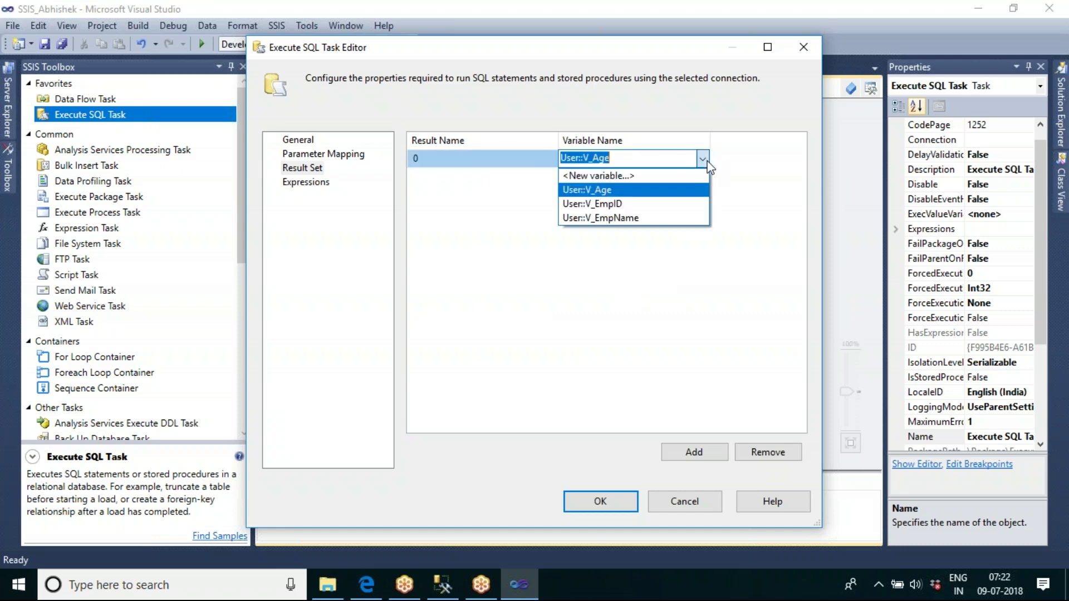
{"action": "left_click", "coordinate": [631, 177]}
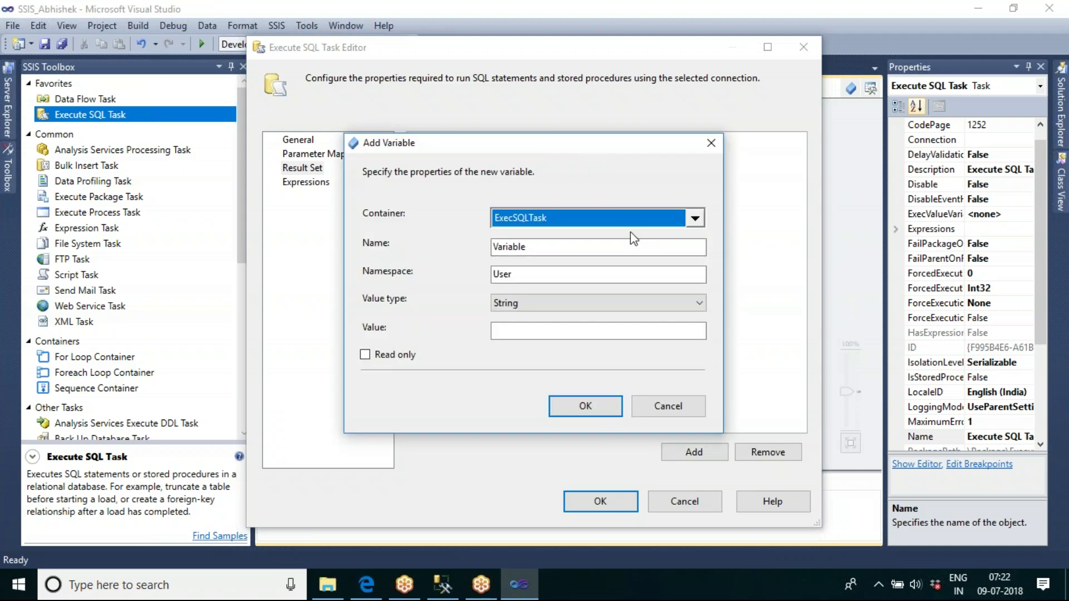
{"action": "left_click", "coordinate": [548, 251]}
{"action": "key", "text": "BackSpace"}
{"action": "key", "text": "BackSpace"}
{"action": "key", "text": "BackSpace"}
{"action": "key", "text": "BackSpace"}
{"action": "key", "text": "BackSpace"}
{"action": "key", "text": "BackSpace"}
{"action": "key", "text": "BackSpace"}
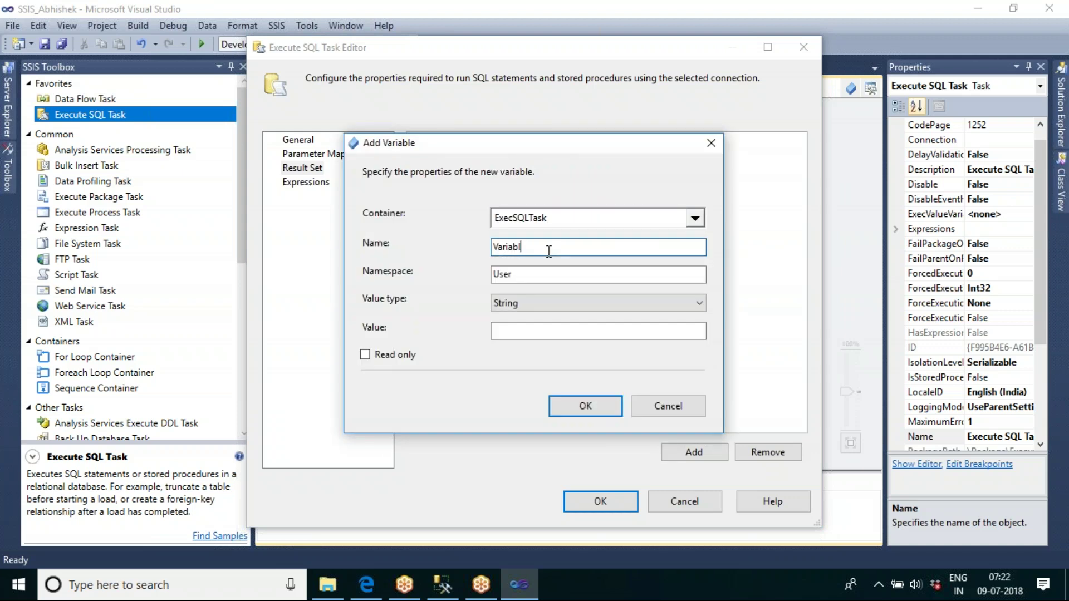
{"action": "type", "text": "_Ta"}
{"action": "key", "text": "BackSpace"}
{"action": "key", "text": "BackSpace"}
{"action": "type", "text": "Table"}
Set the V_Table variable's value type to Object and create the variable
{"action": "left_click", "coordinate": [548, 304]}
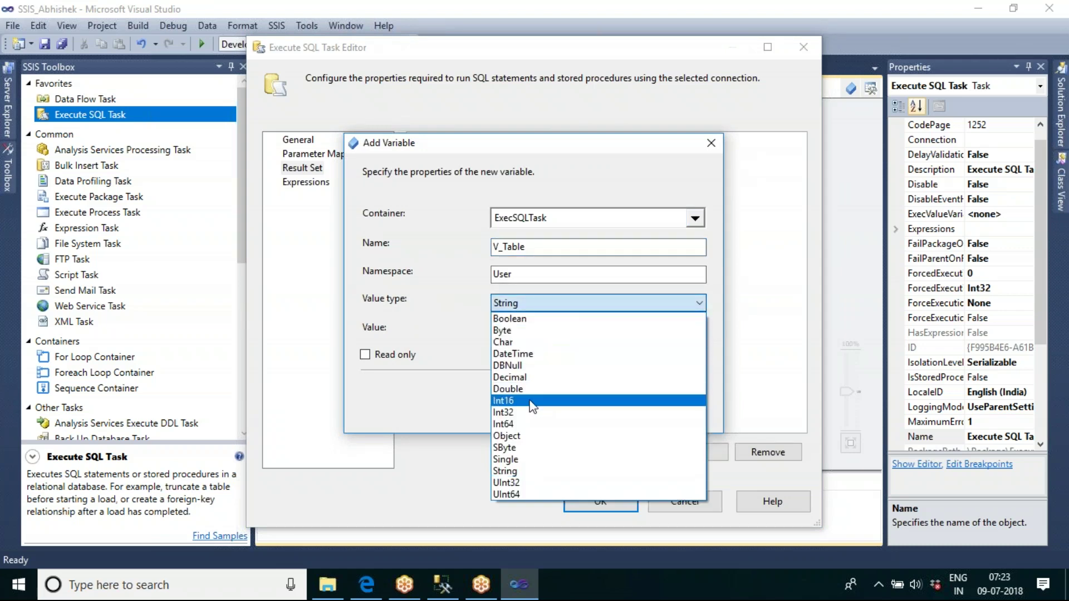
{"action": "left_click", "coordinate": [526, 437]}
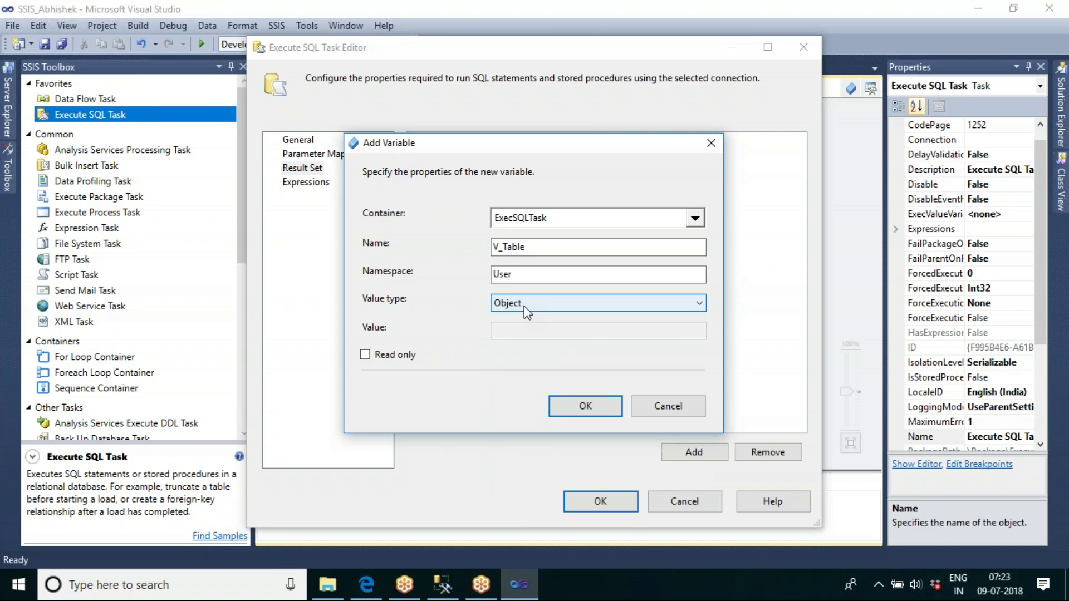
{"action": "left_click", "coordinate": [528, 245]}
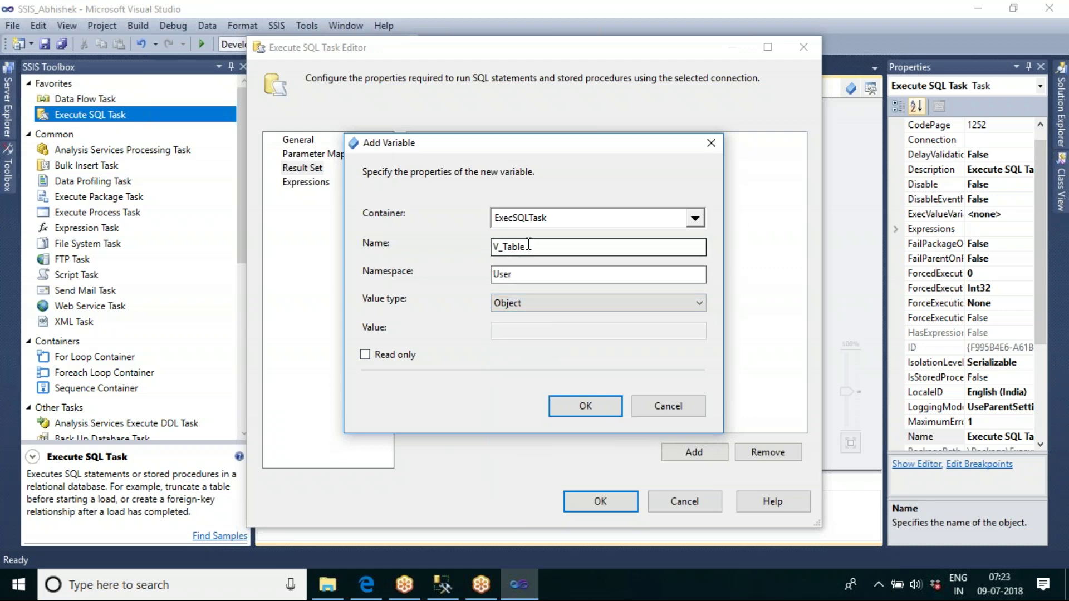
{"action": "left_click", "coordinate": [580, 409]}
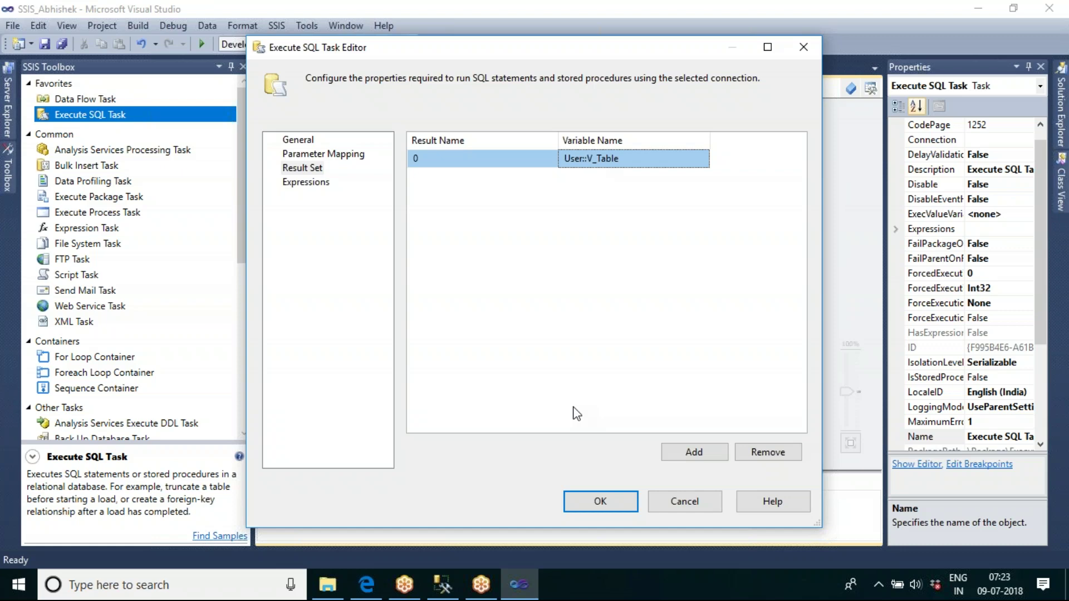
Recheck the task's Full result set option and its V_Table mapping, and accept the task's settings
{"action": "left_click", "coordinate": [299, 141]}
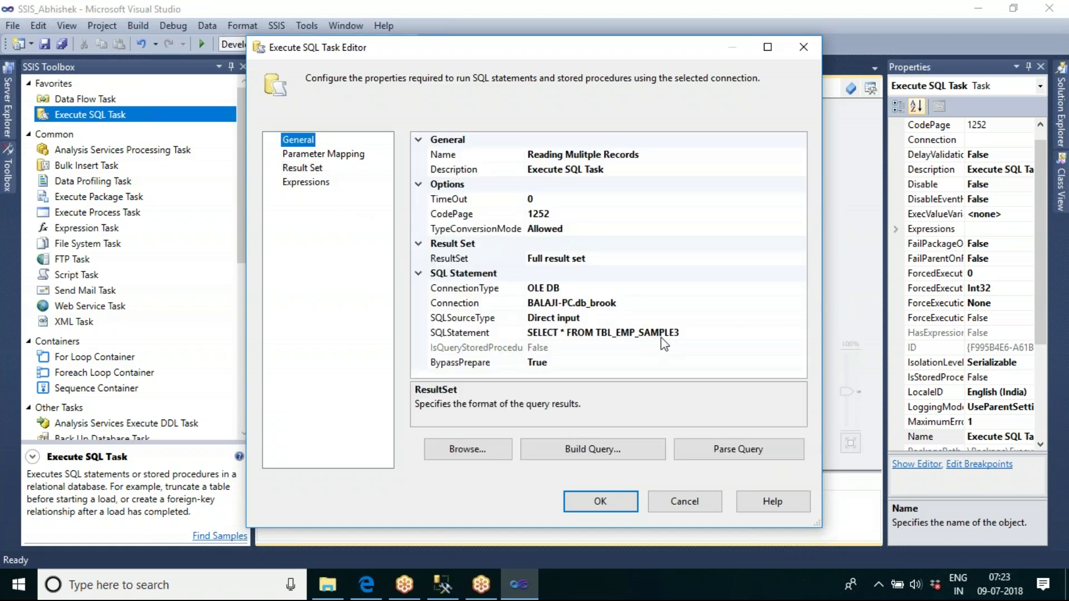
{"action": "left_click", "coordinate": [676, 258]}
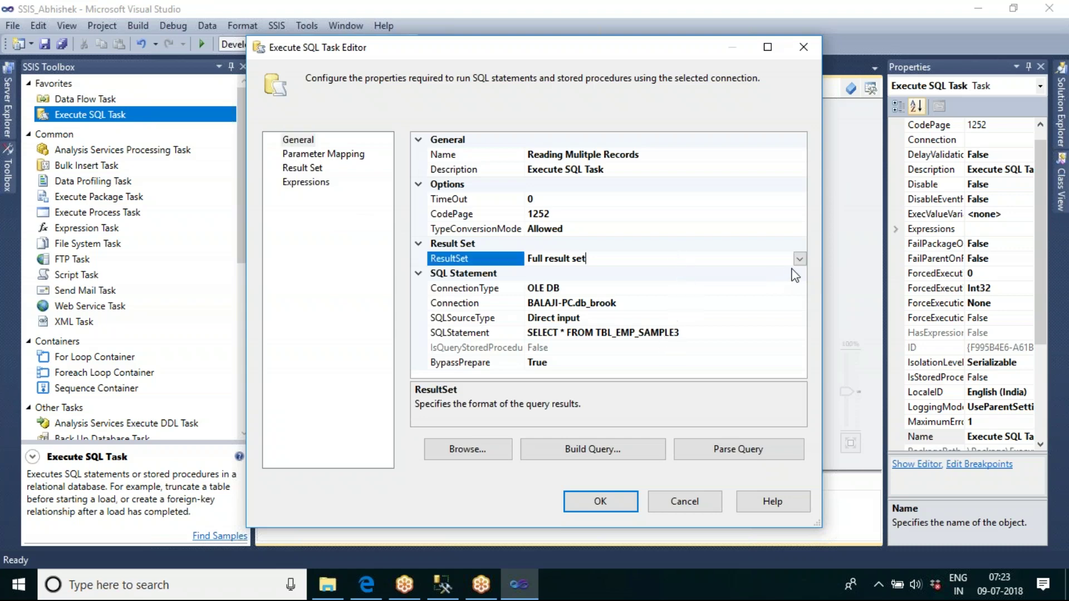
{"action": "left_click", "coordinate": [799, 259]}
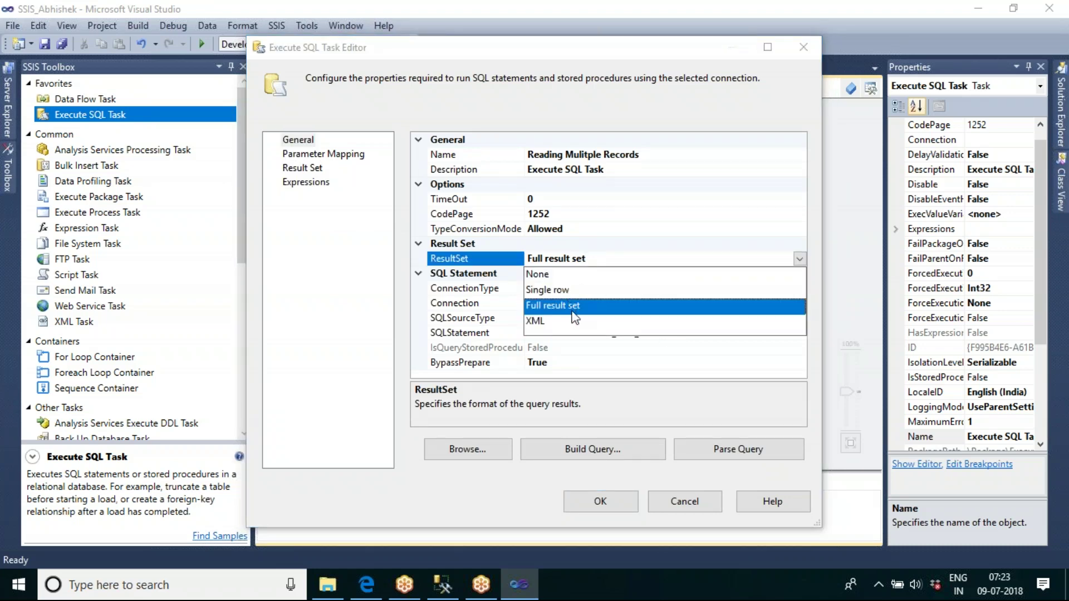
{"action": "left_click", "coordinate": [572, 307]}
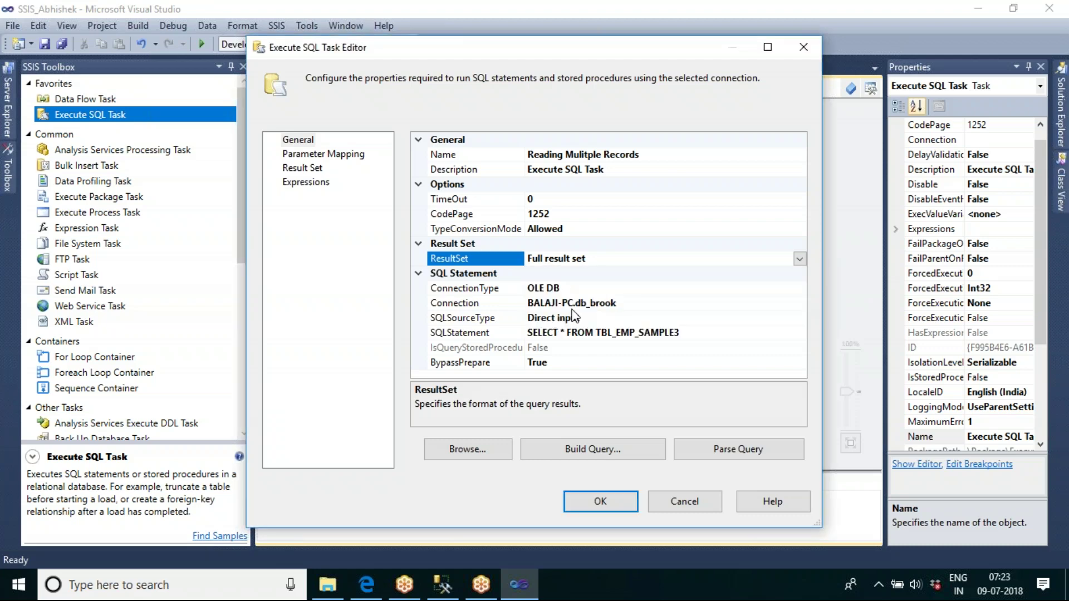
{"action": "left_click", "coordinate": [303, 168]}
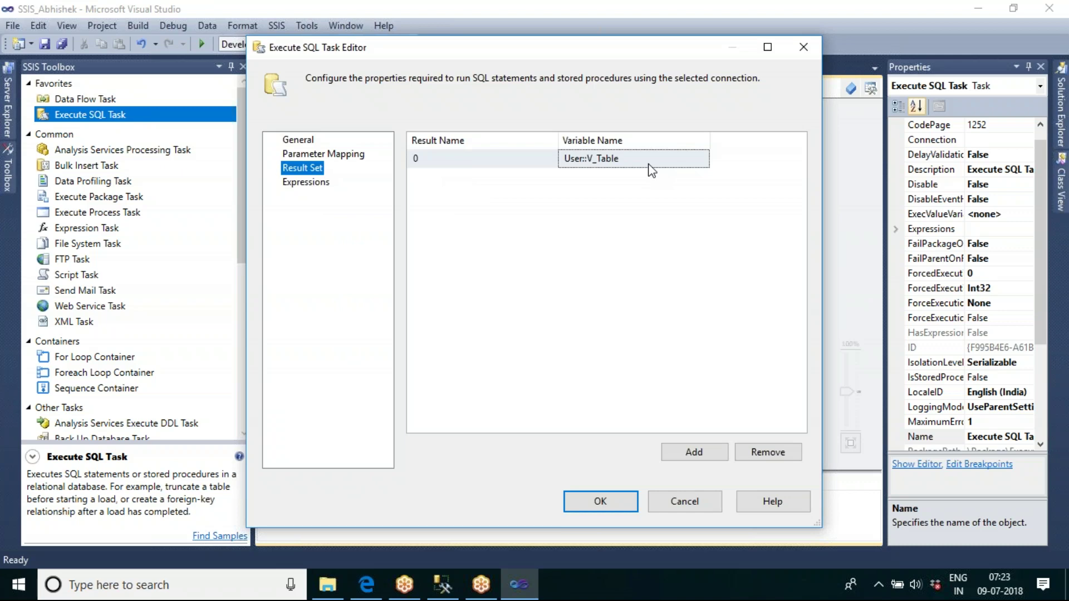
{"action": "left_click", "coordinate": [603, 501]}
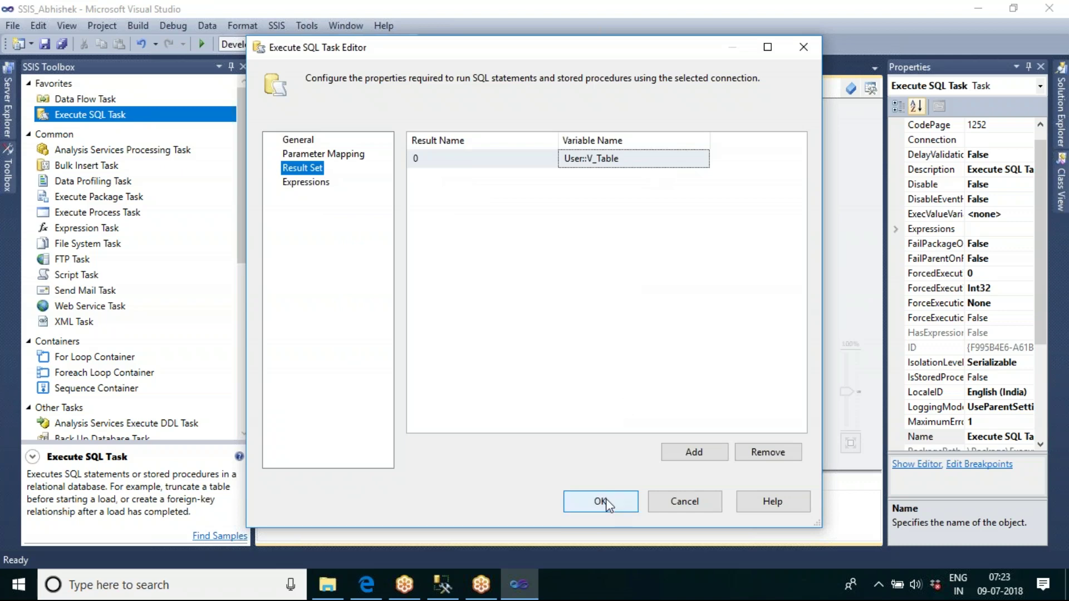
{"action": "left_click", "coordinate": [629, 321]}
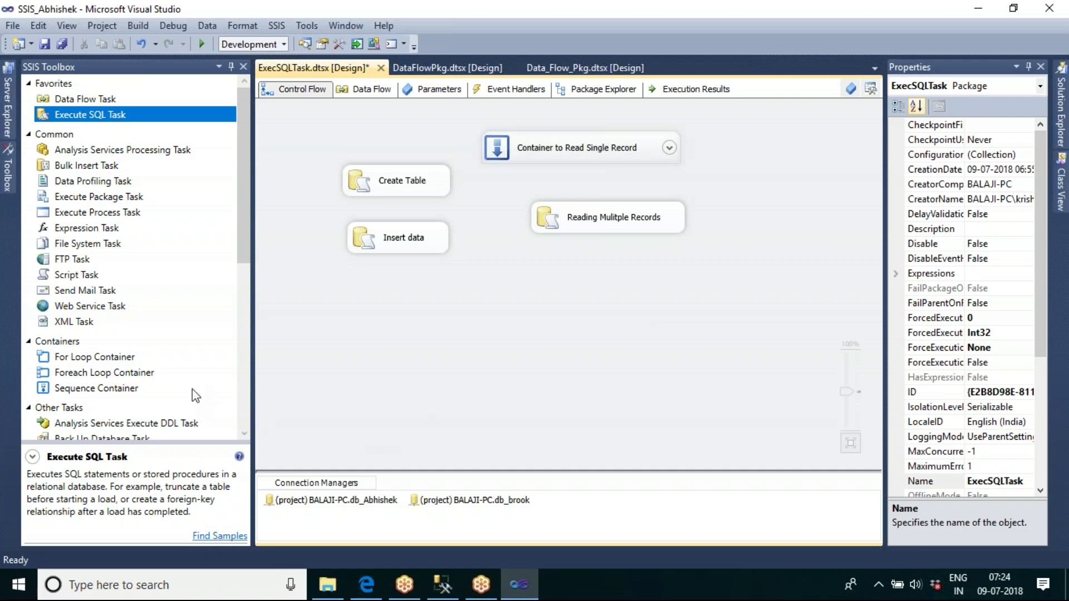
Add a Foreach Loop Container to the control flow below the Reading Mulitple Records task
{"action": "left_click", "coordinate": [146, 381]}
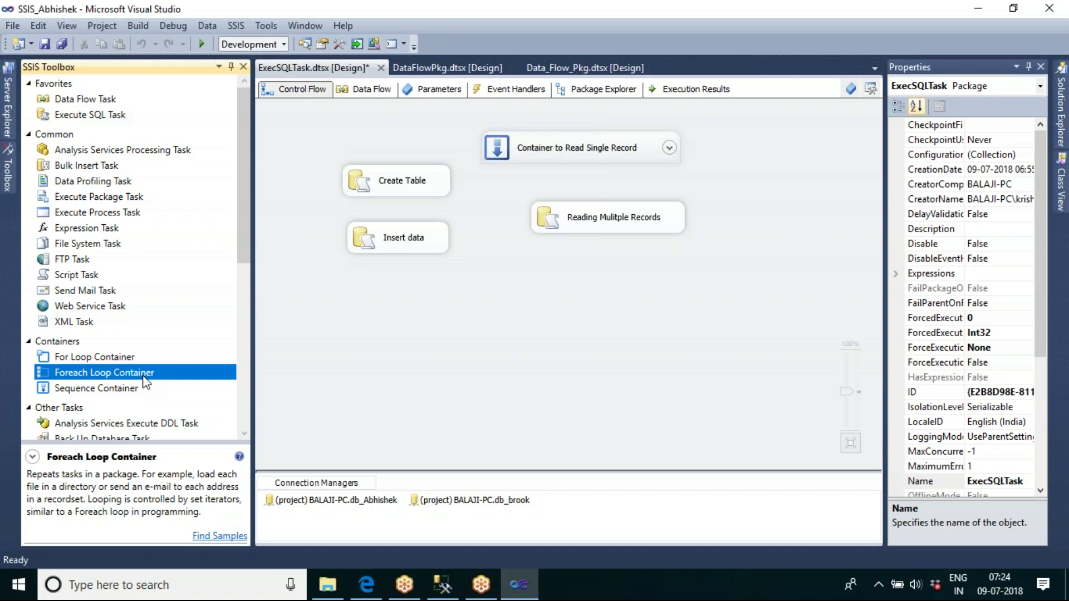
{"action": "left_click_drag", "start_coordinate": [146, 381], "coordinate": [557, 275]}
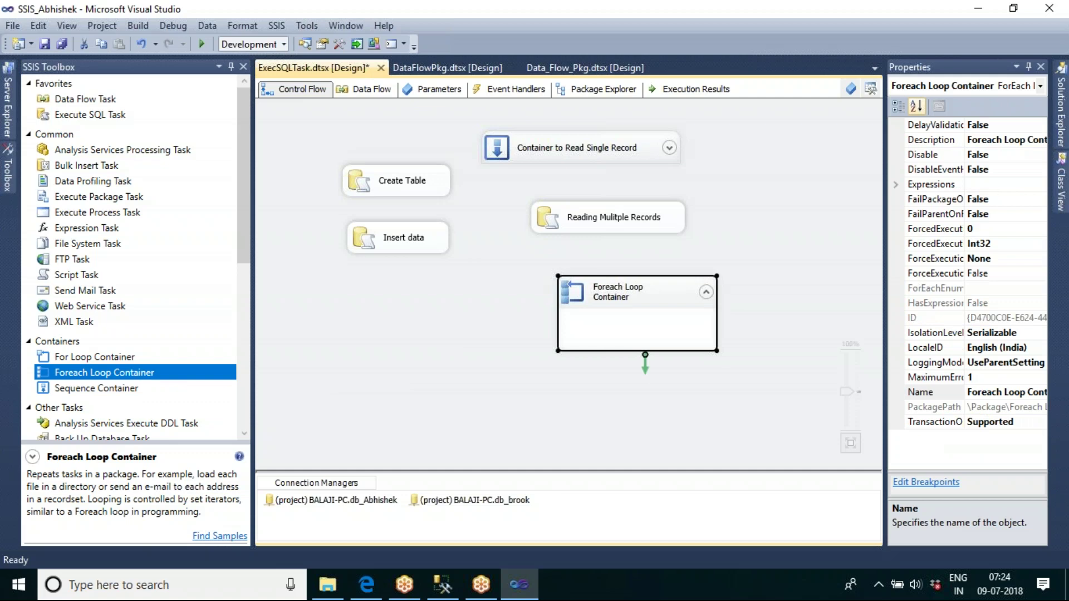
{"action": "left_click_drag", "start_coordinate": [662, 293], "coordinate": [646, 293]}
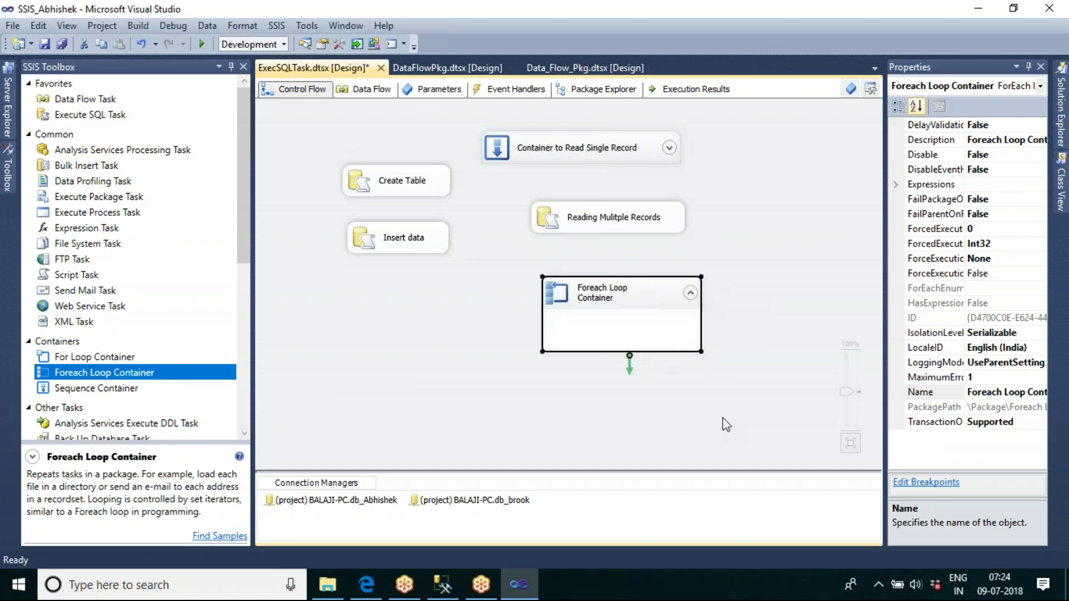
Connect the Reading Mulitple Records task to the Foreach Loop Container and align the task directly above it
{"action": "left_click", "coordinate": [617, 228]}
{"action": "left_click_drag", "start_coordinate": [616, 248], "coordinate": [614, 288]}
{"action": "left_click", "coordinate": [618, 436]}
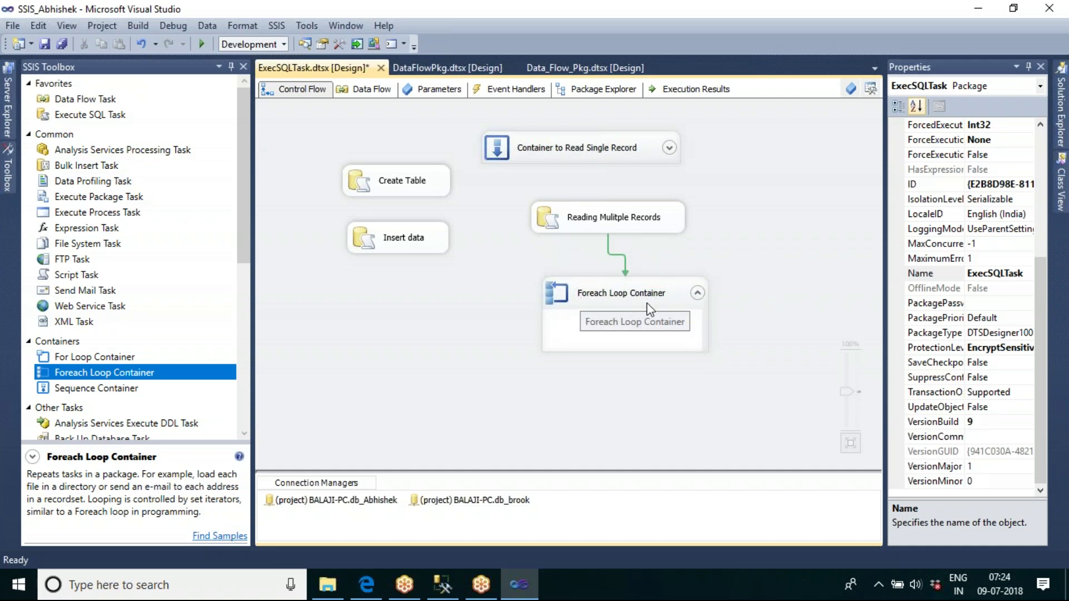
{"action": "left_click_drag", "start_coordinate": [616, 223], "coordinate": [636, 219]}
{"action": "left_click", "coordinate": [658, 389]}
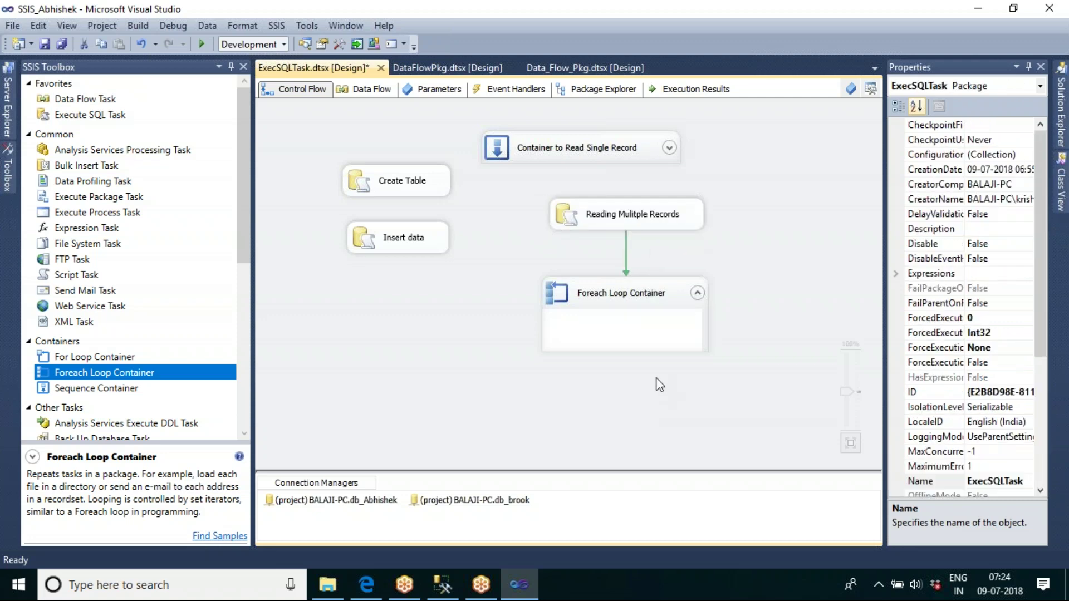
Set the Foreach Loop Container's enumerator to Foreach ADO Enumerator with User::V_Table as the ADO object source variable
{"action": "left_click", "coordinate": [647, 302]}
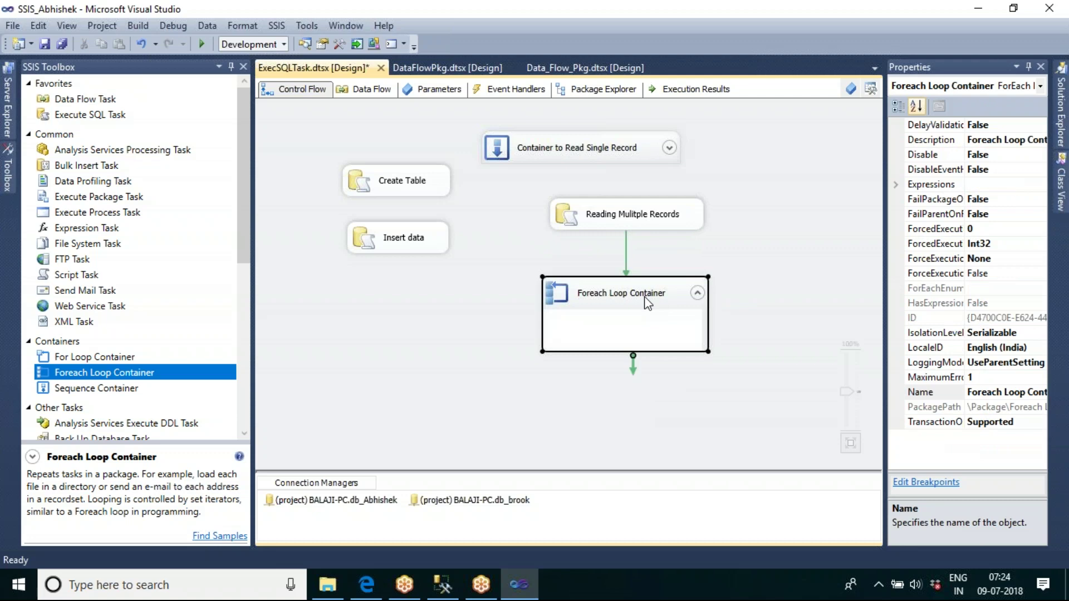
{"action": "double_click", "coordinate": [647, 302]}
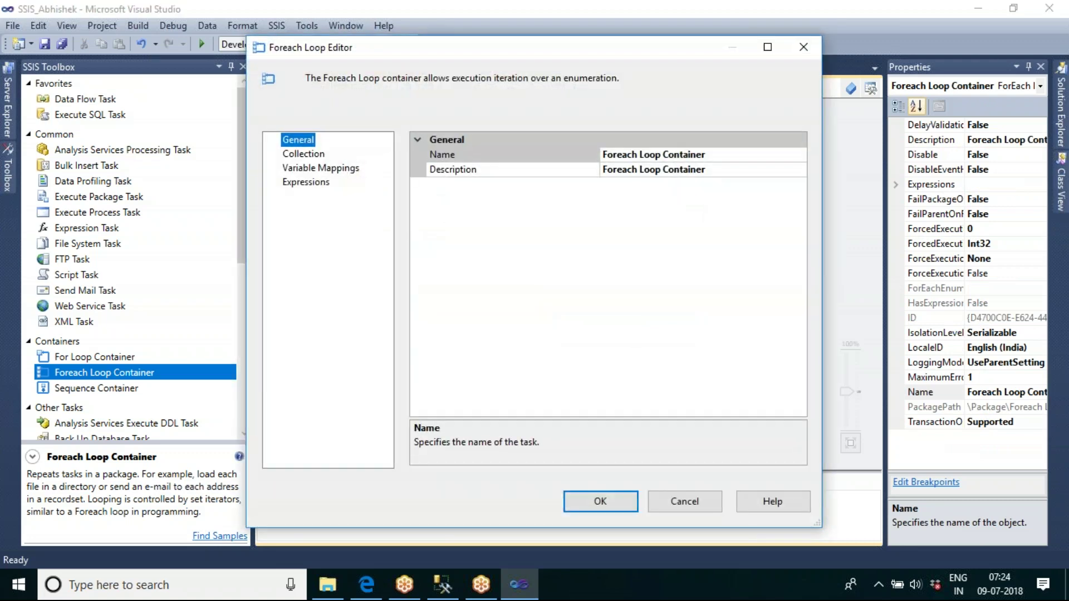
{"action": "left_click", "coordinate": [304, 154]}
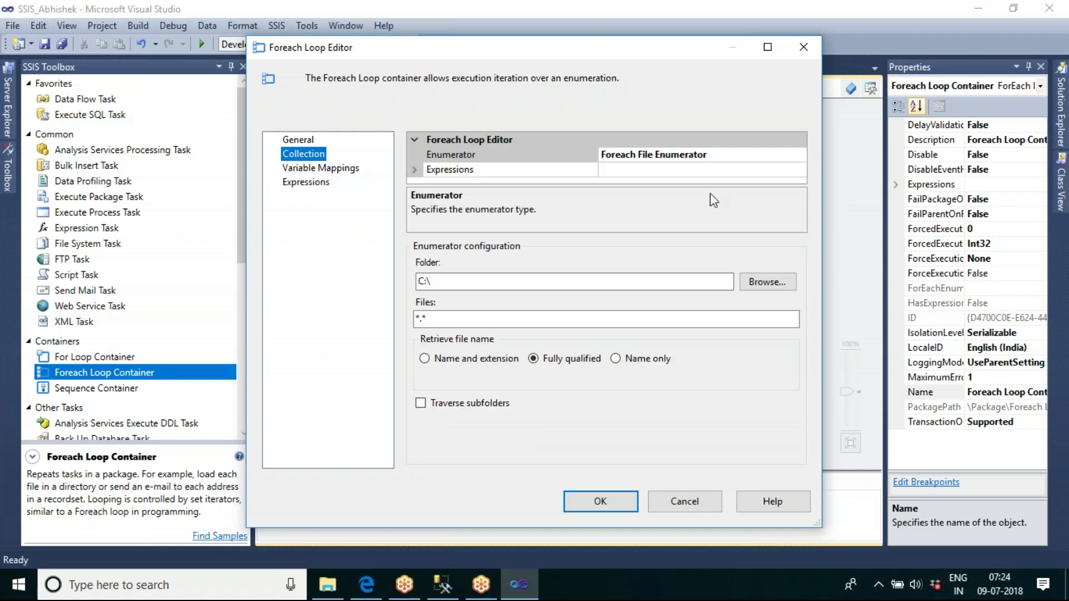
{"action": "left_click", "coordinate": [743, 155]}
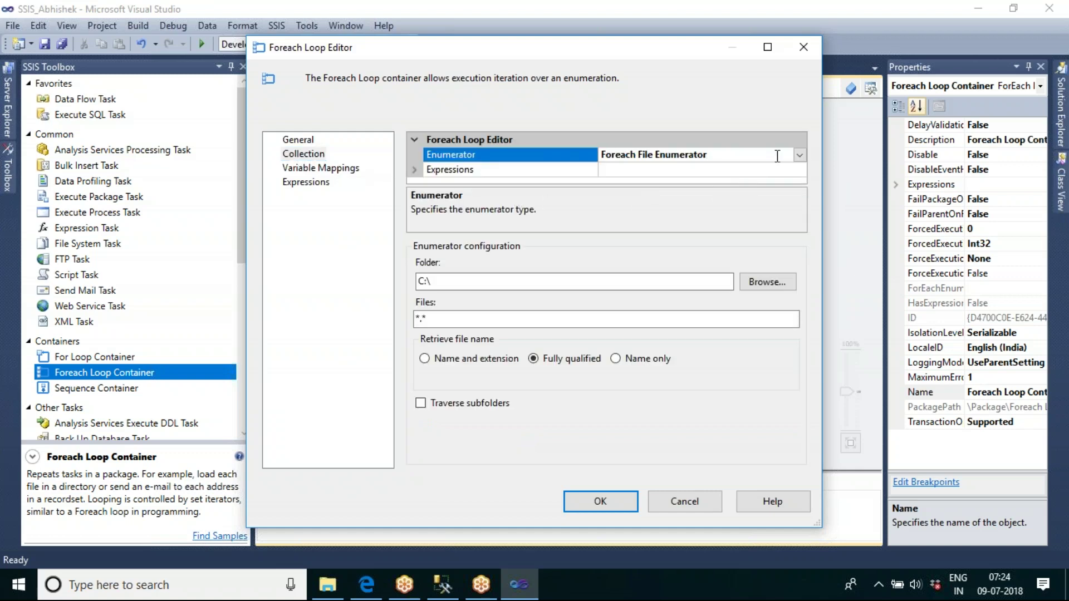
{"action": "left_click", "coordinate": [800, 156]}
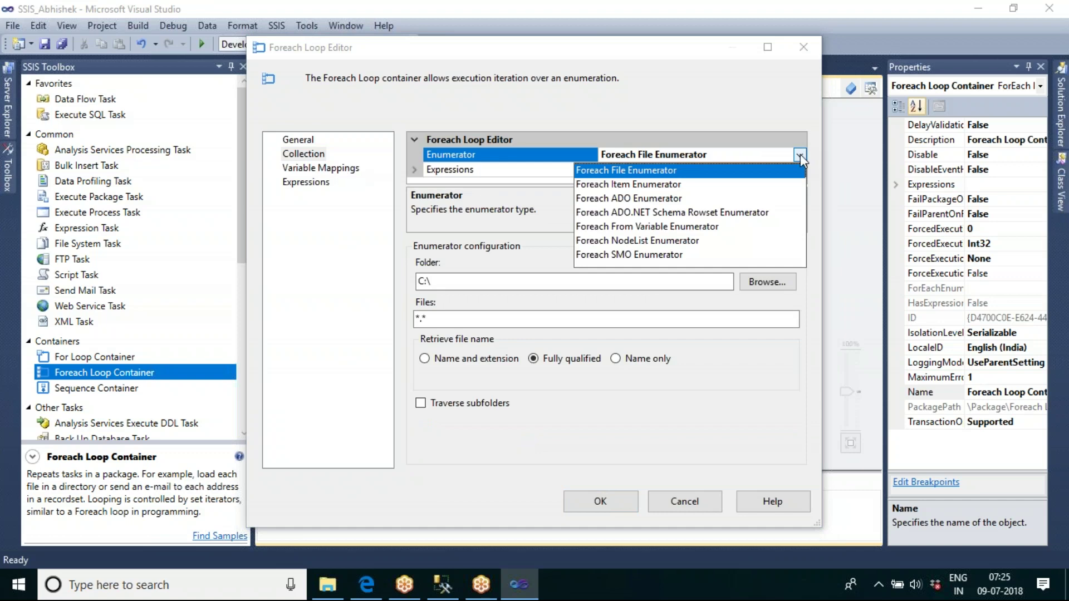
{"action": "left_click", "coordinate": [648, 200]}
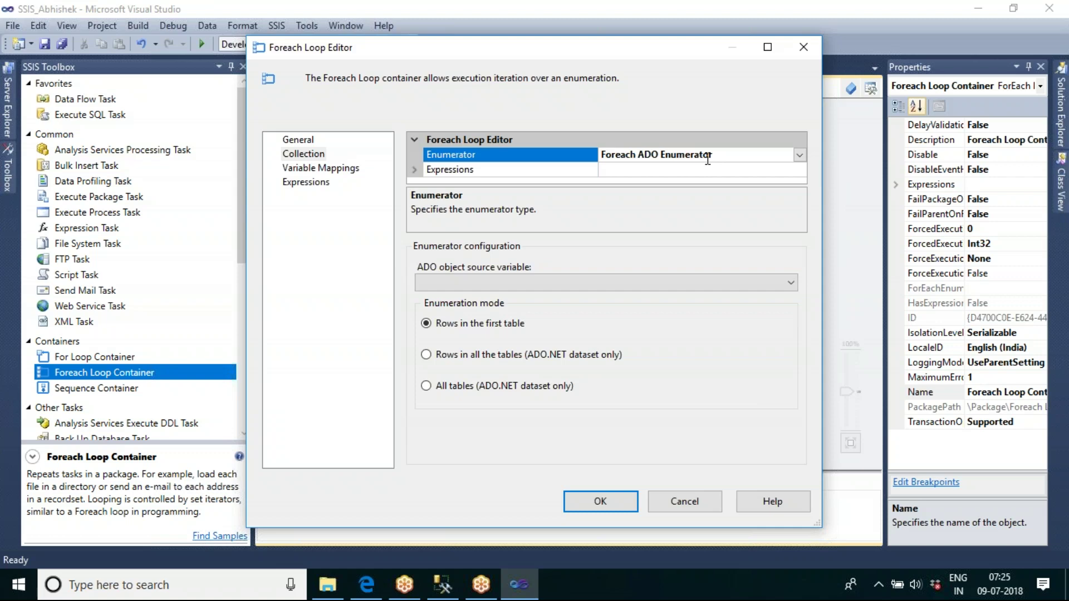
{"action": "left_click", "coordinate": [581, 285]}
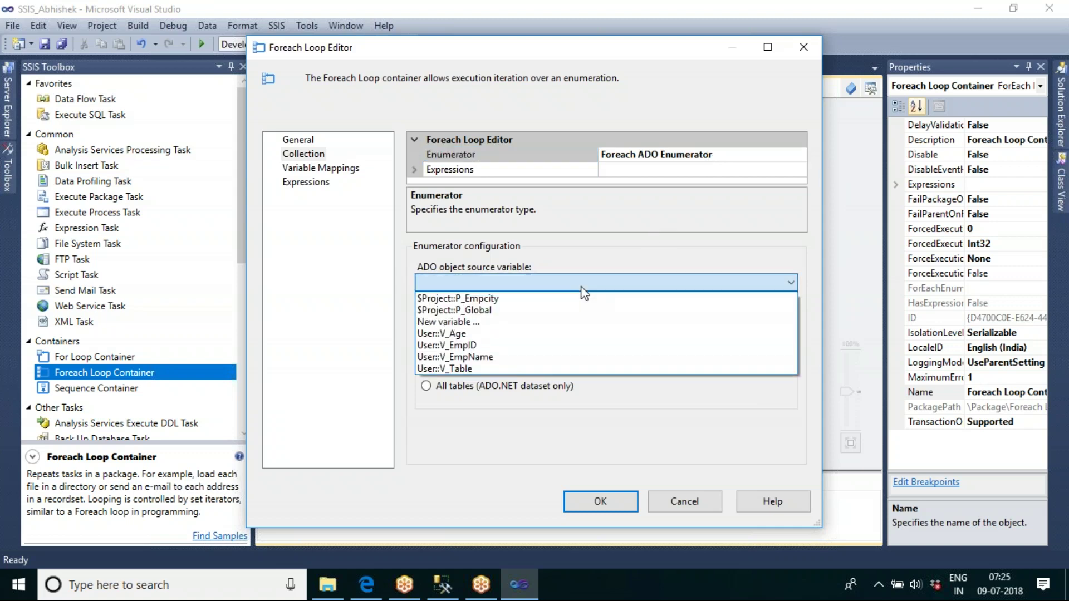
{"action": "left_click", "coordinate": [489, 368]}
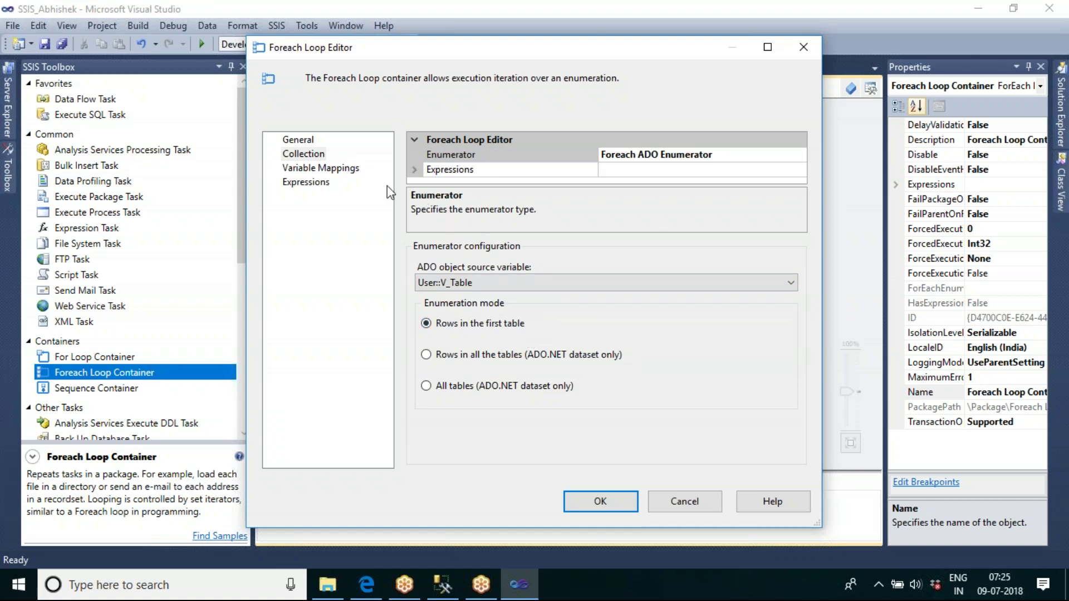
Check the Empid column in SQL Server Management Studio's results and map User::V_EmpID to index 0 in the loop's variable mappings
{"action": "left_click", "coordinate": [339, 174]}
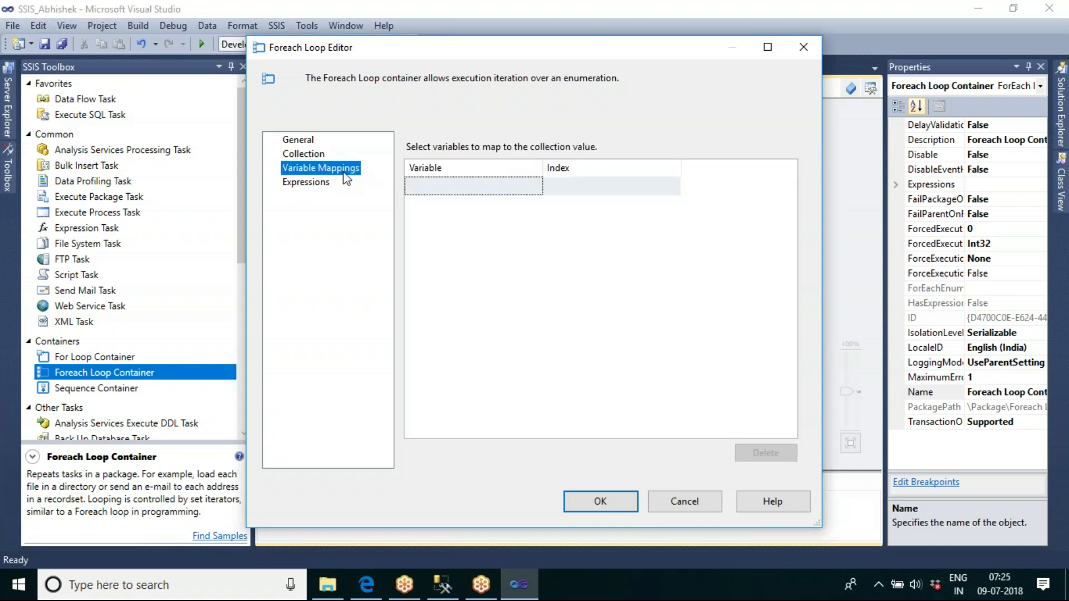
{"action": "left_click", "coordinate": [467, 192]}
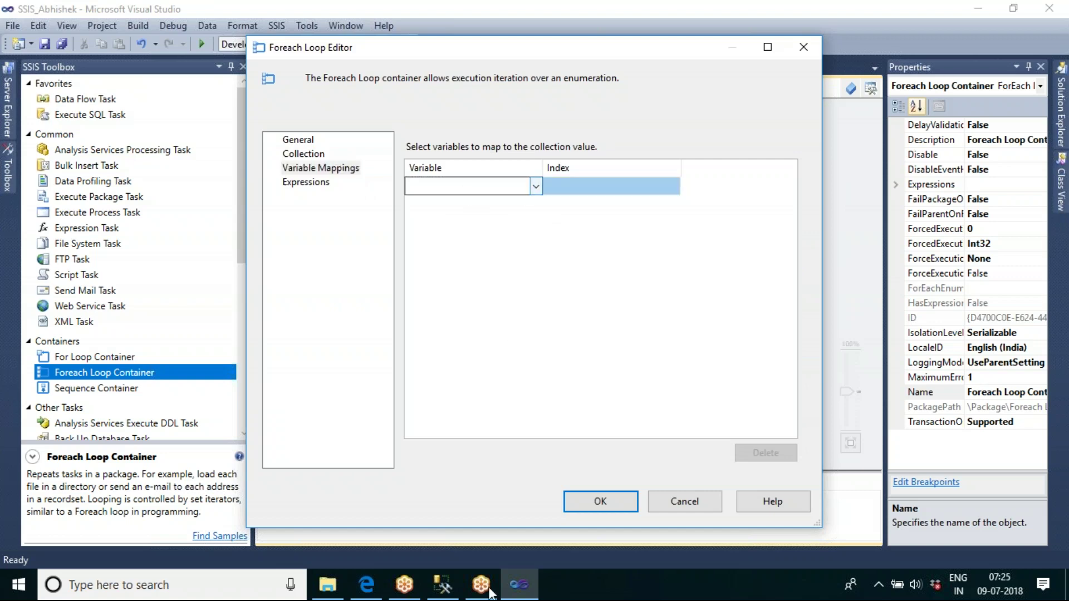
{"action": "left_click", "coordinate": [449, 588]}
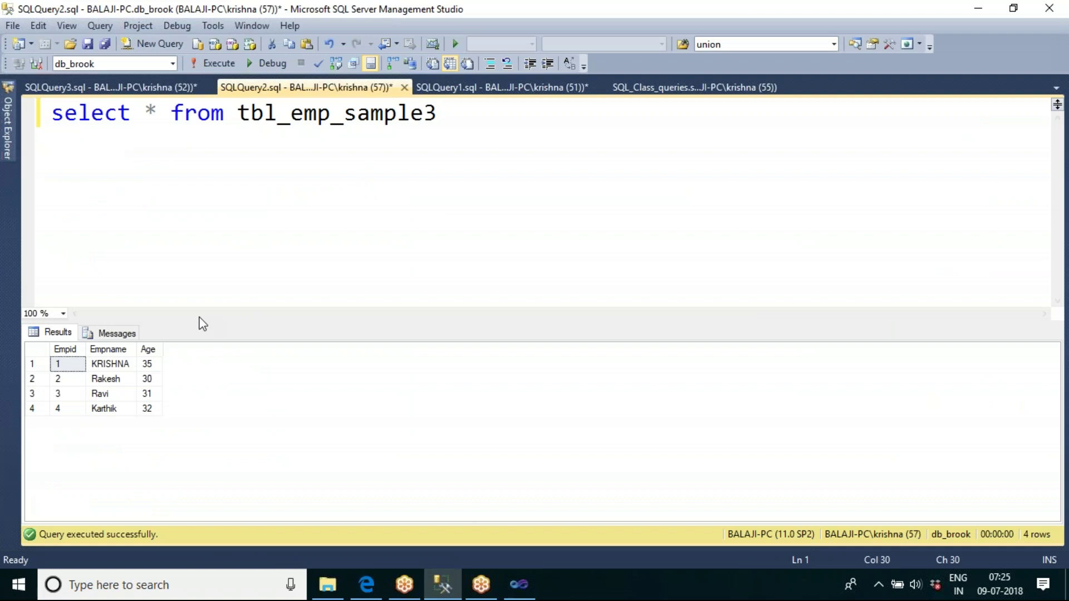
{"action": "left_click", "coordinate": [72, 349]}
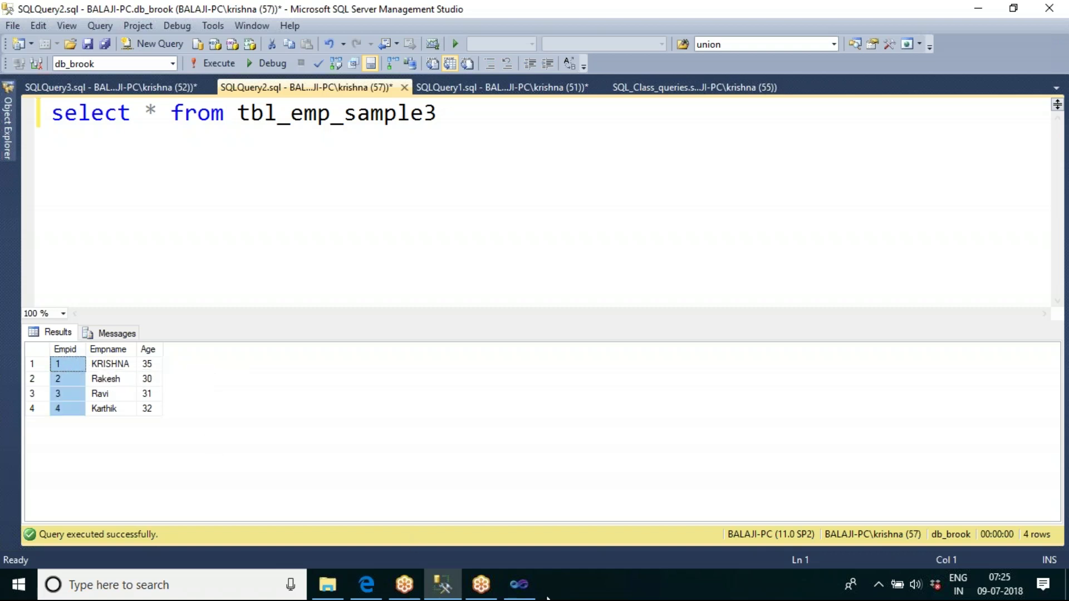
{"action": "left_click", "coordinate": [519, 585]}
{"action": "left_click", "coordinate": [532, 188]}
{"action": "left_click", "coordinate": [536, 188]}
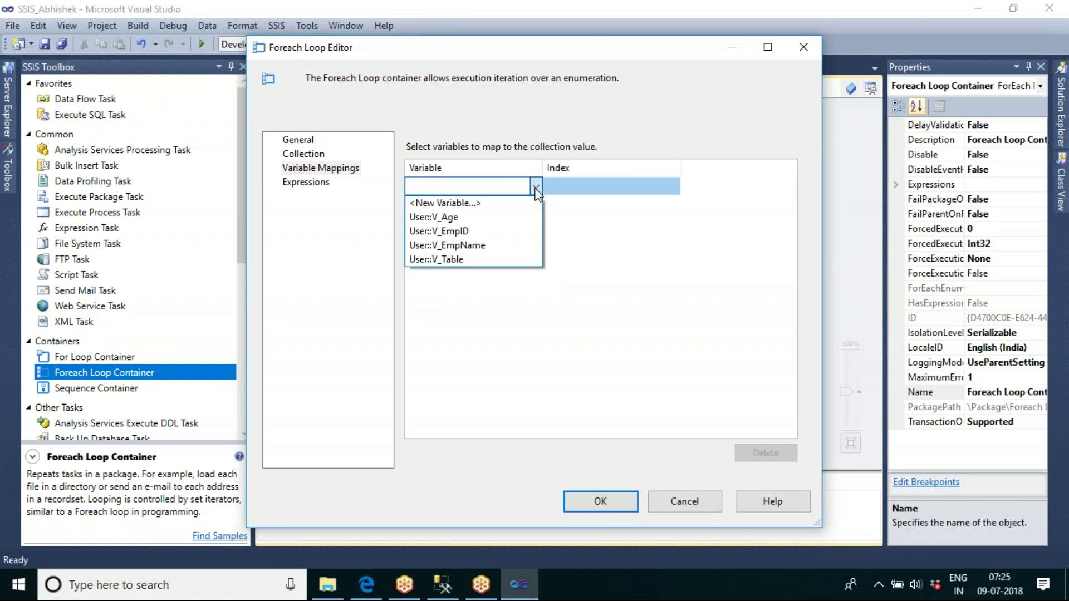
{"action": "left_click", "coordinate": [456, 231]}
{"action": "left_click", "coordinate": [582, 188]}
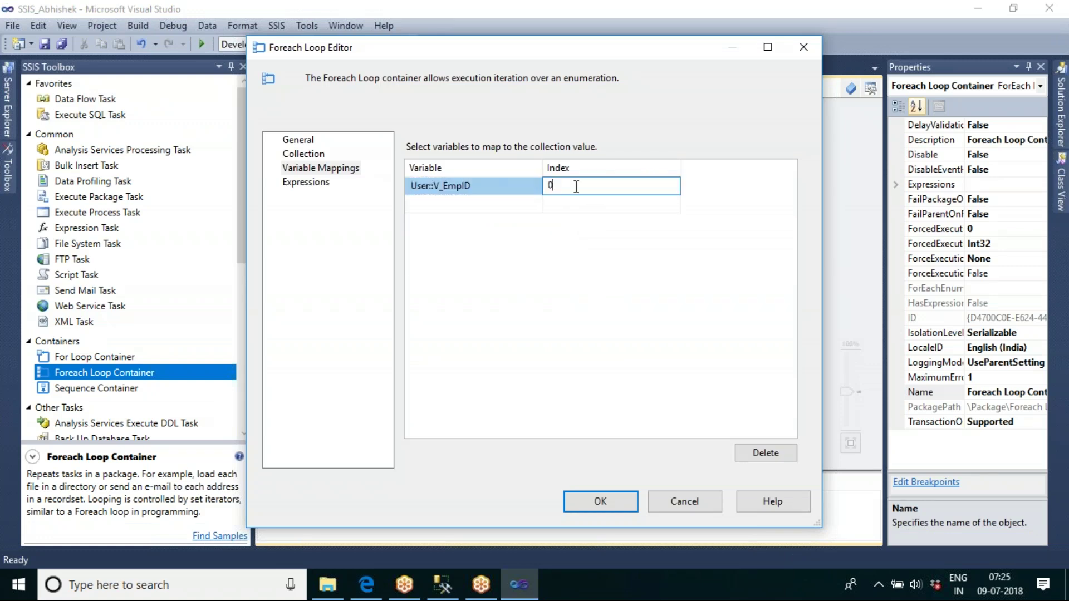
Recheck the column order in SQL Server Management Studio, and map User::V_EmpName to index 1 and User::V_Age to index 2 in the loop
{"action": "left_click", "coordinate": [443, 585]}
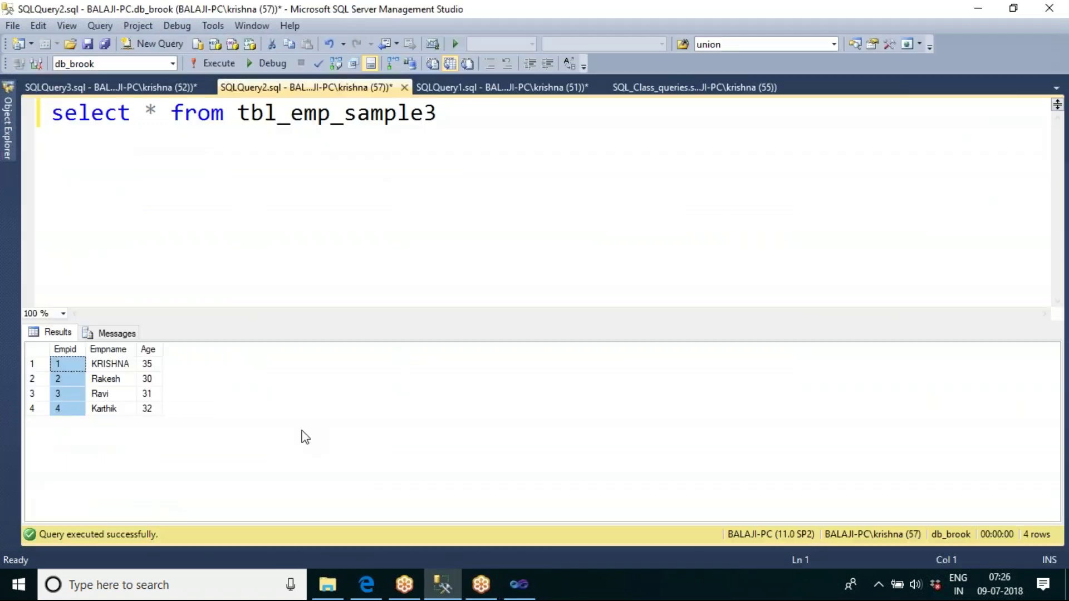
{"action": "left_click", "coordinate": [519, 585]}
{"action": "left_click", "coordinate": [513, 204]}
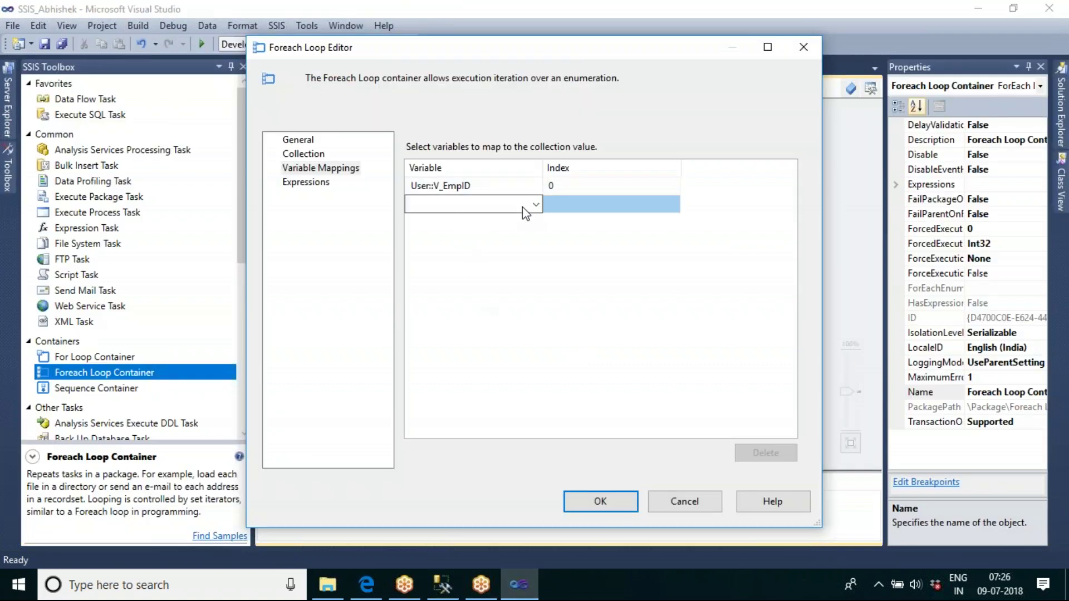
{"action": "left_click", "coordinate": [535, 206]}
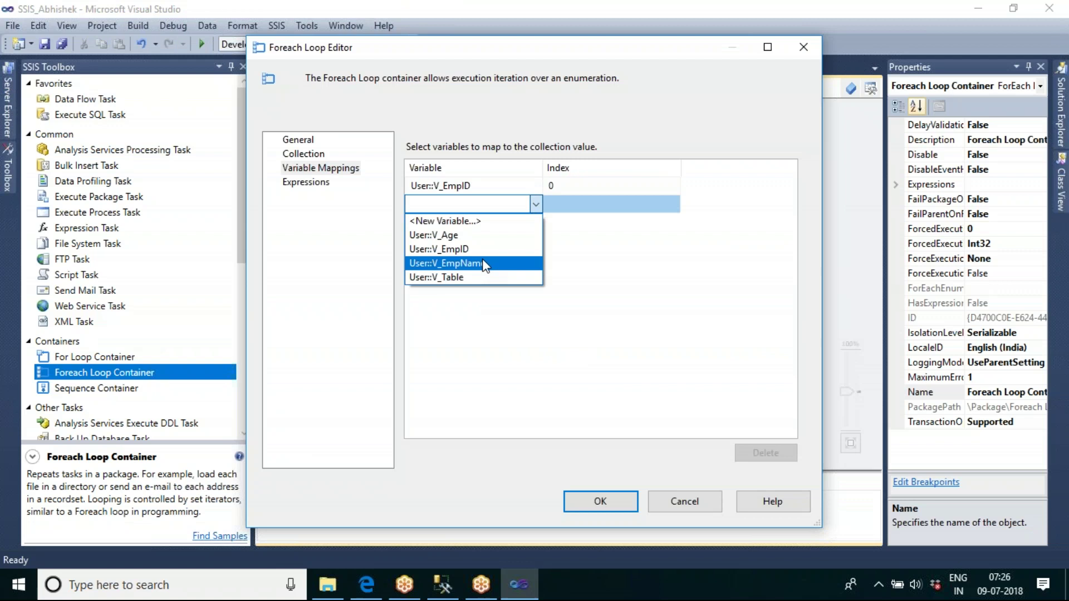
{"action": "left_click", "coordinate": [487, 266]}
{"action": "left_click", "coordinate": [524, 224]}
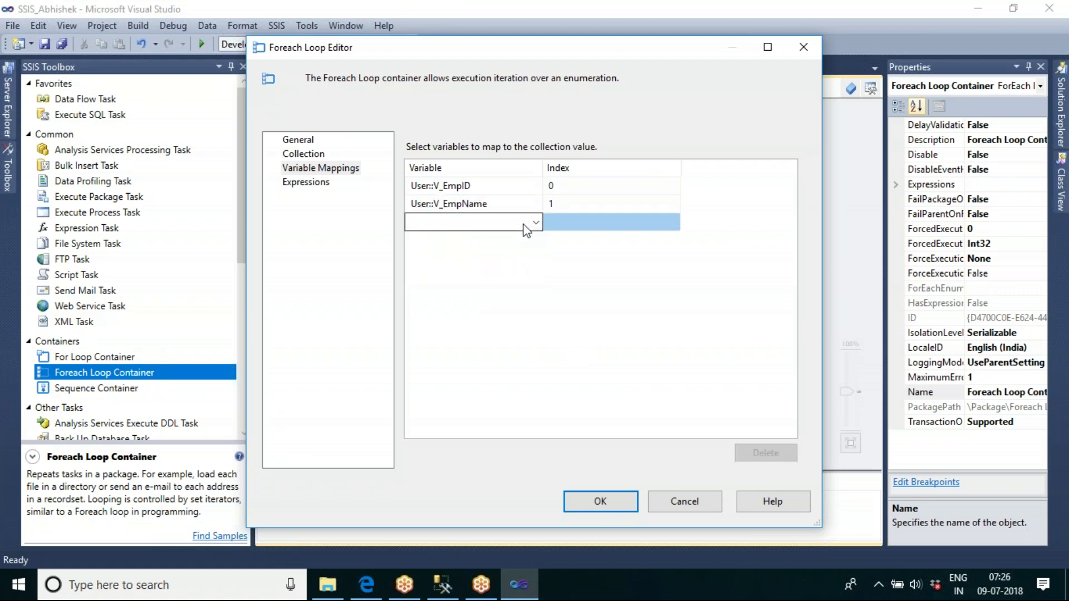
{"action": "left_click", "coordinate": [537, 224]}
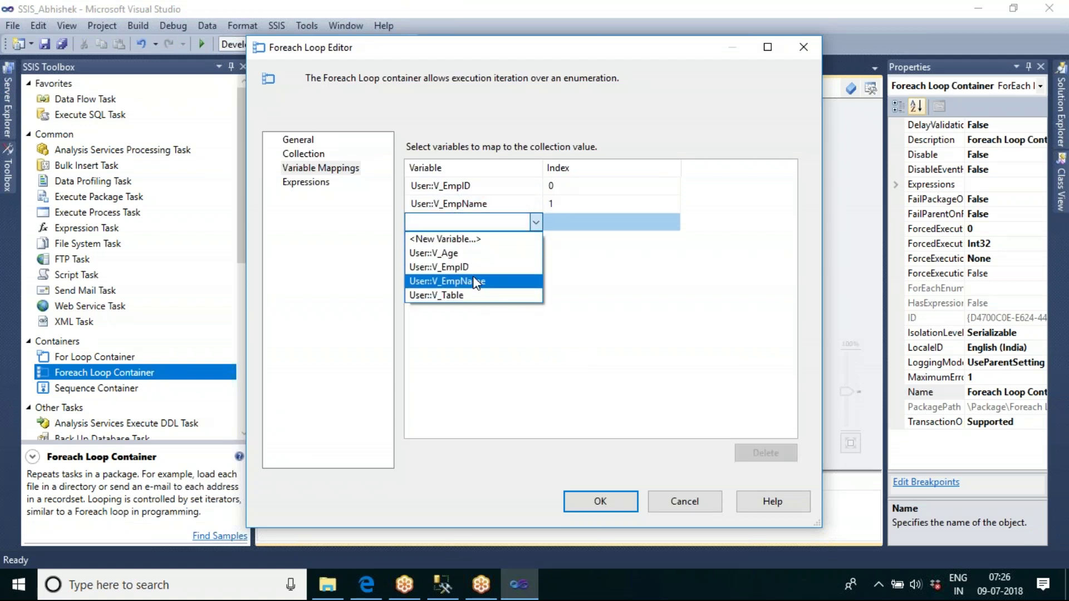
{"action": "left_click", "coordinate": [445, 254]}
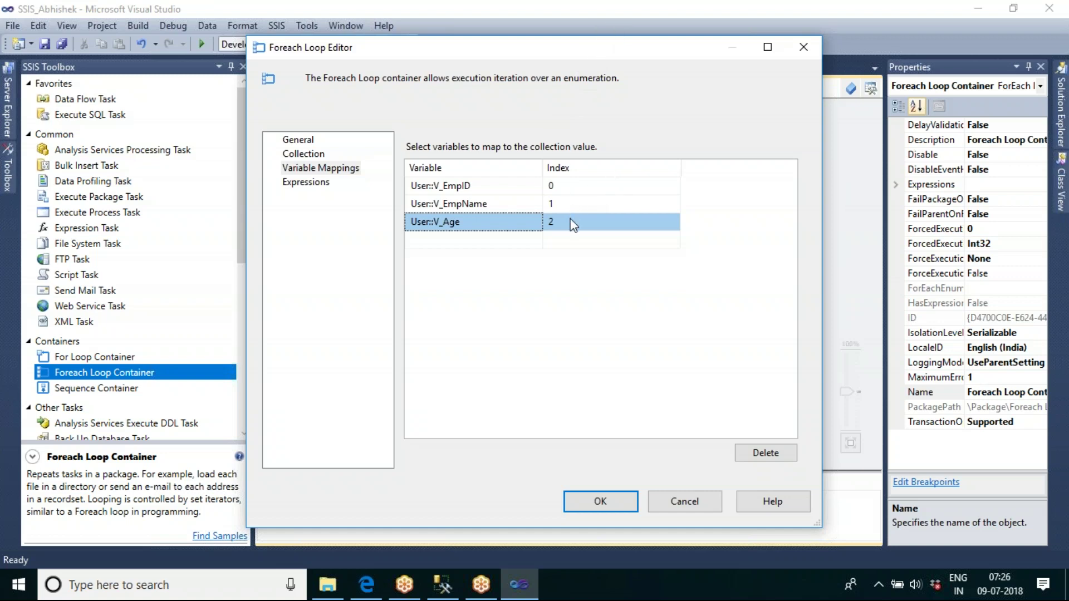
Review the loop's general, collection and variable mapping settings, keep User::V_Table as the source variable, and accept the settings
{"action": "left_click", "coordinate": [618, 34]}
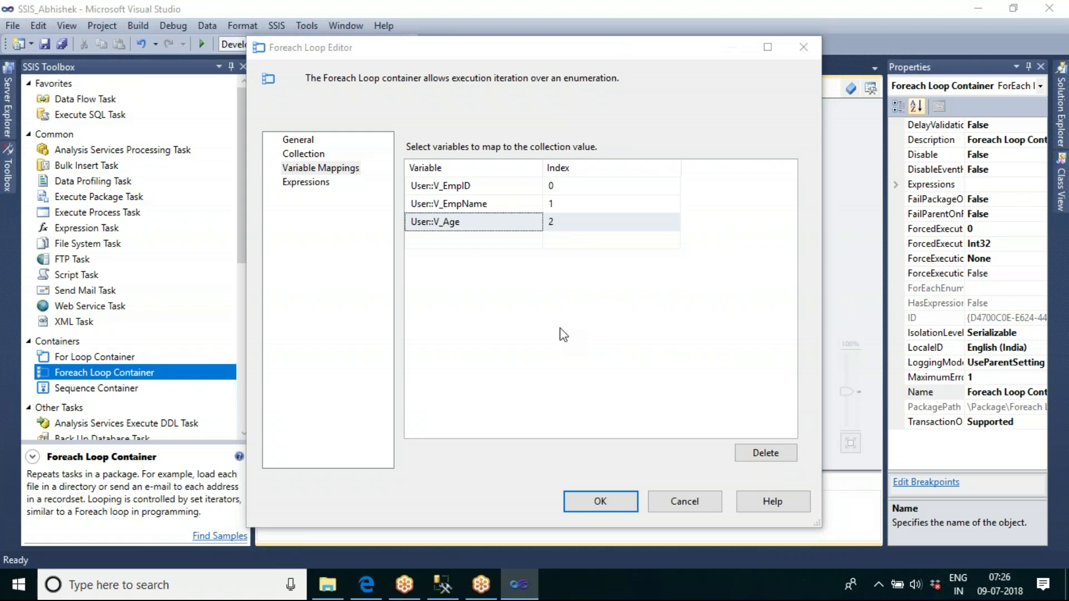
{"action": "left_click", "coordinate": [303, 142]}
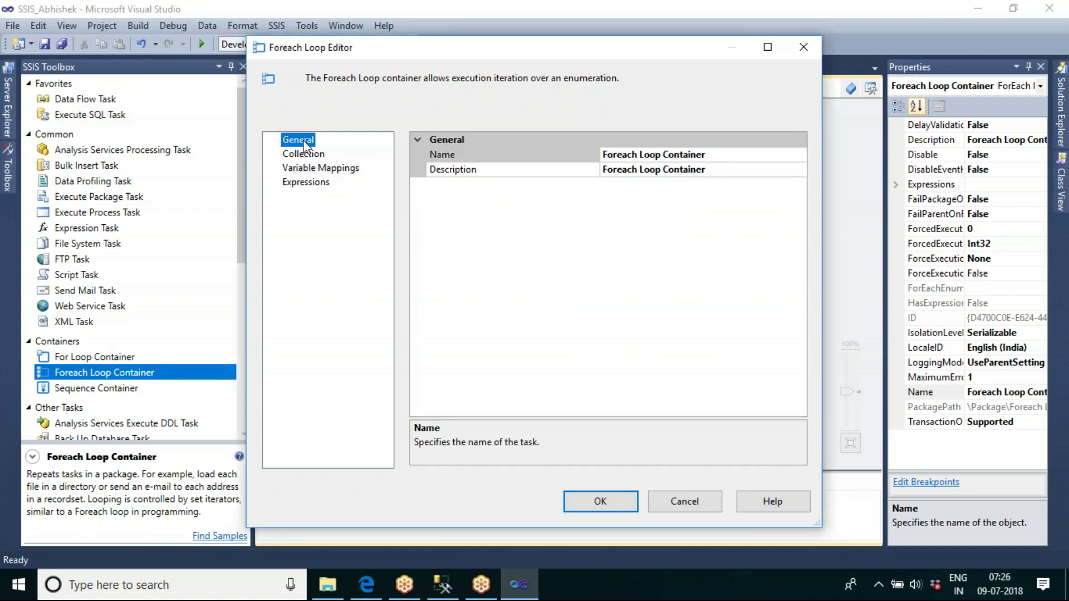
{"action": "left_click", "coordinate": [305, 155]}
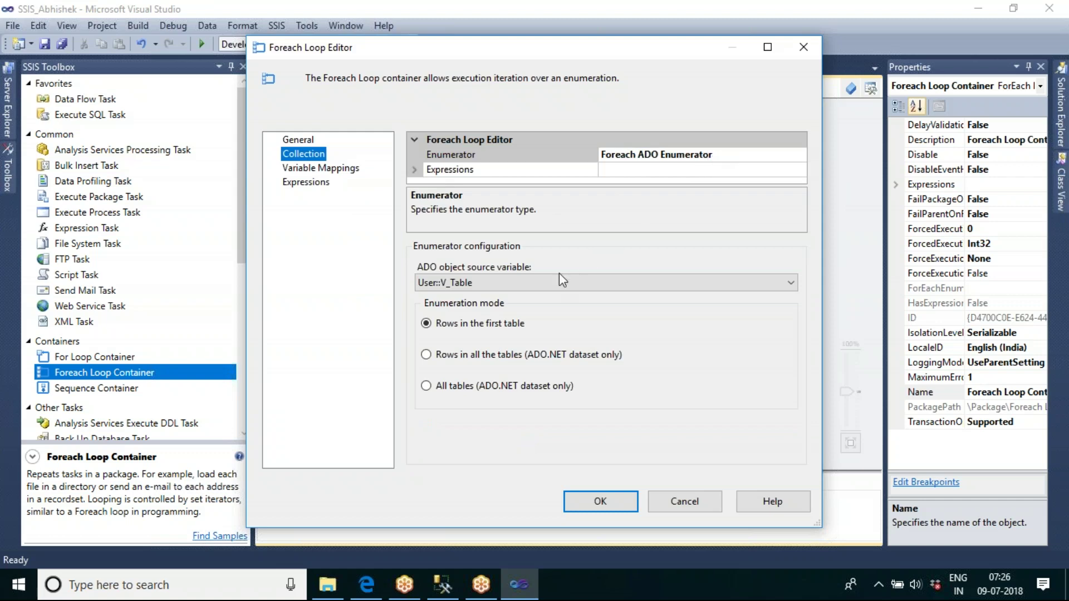
{"action": "left_click", "coordinate": [520, 283]}
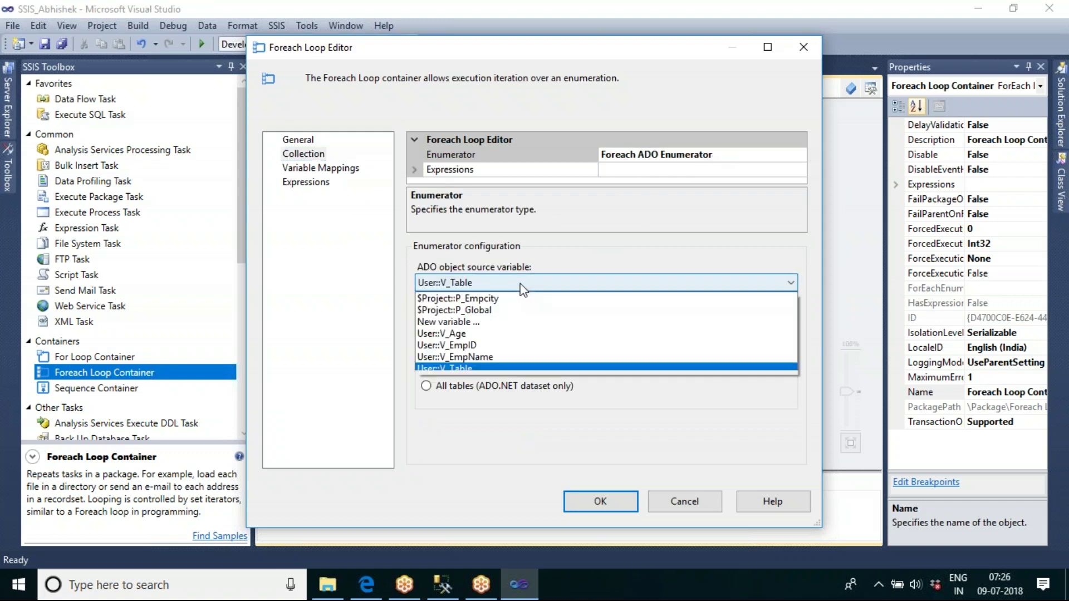
{"action": "left_click", "coordinate": [479, 370]}
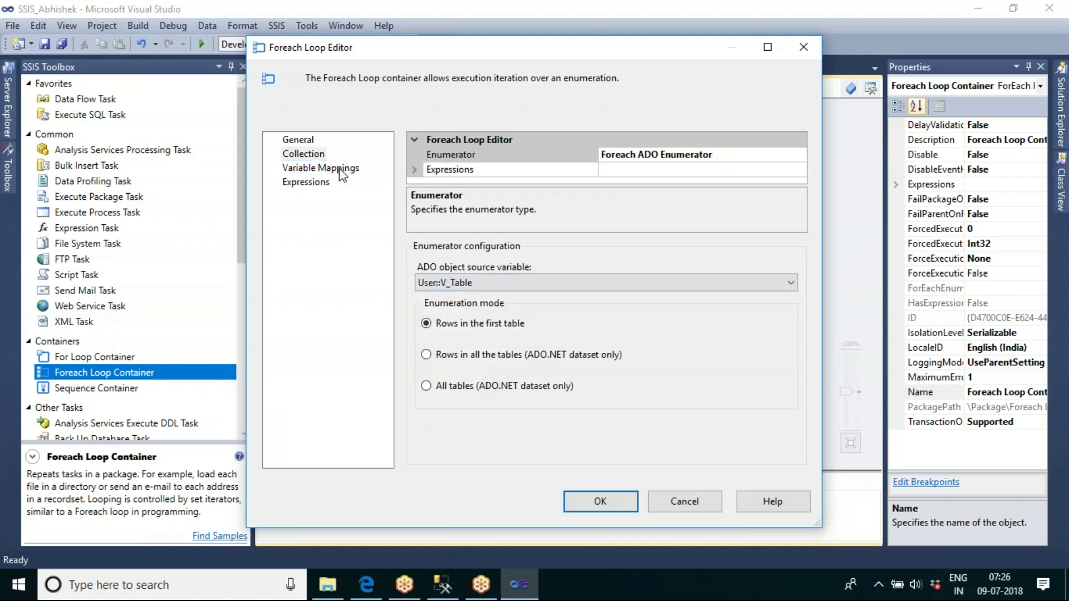
{"action": "left_click", "coordinate": [346, 169]}
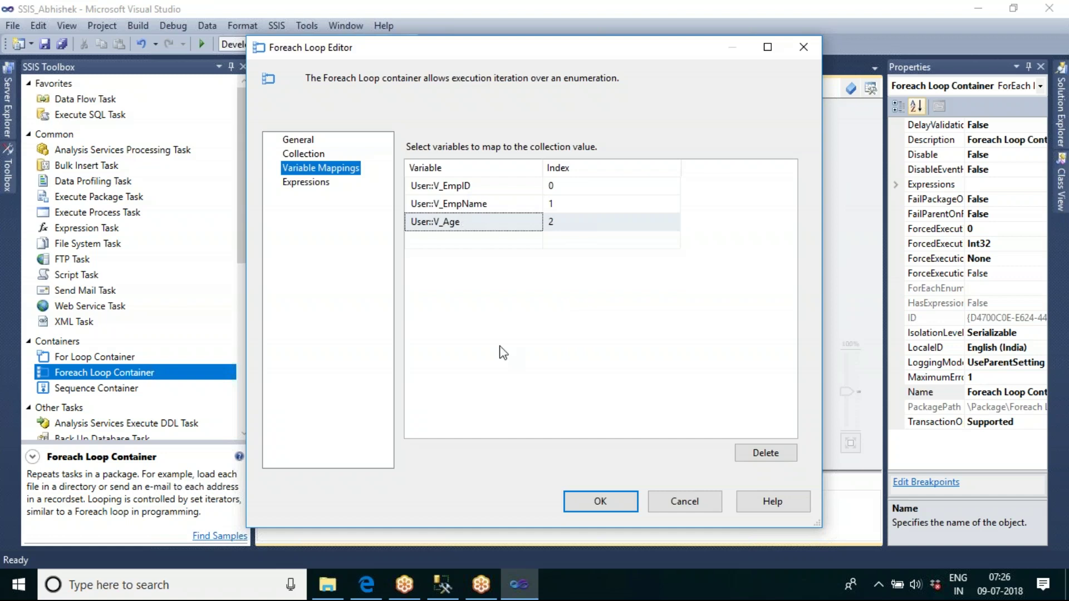
{"action": "left_click", "coordinate": [623, 504]}
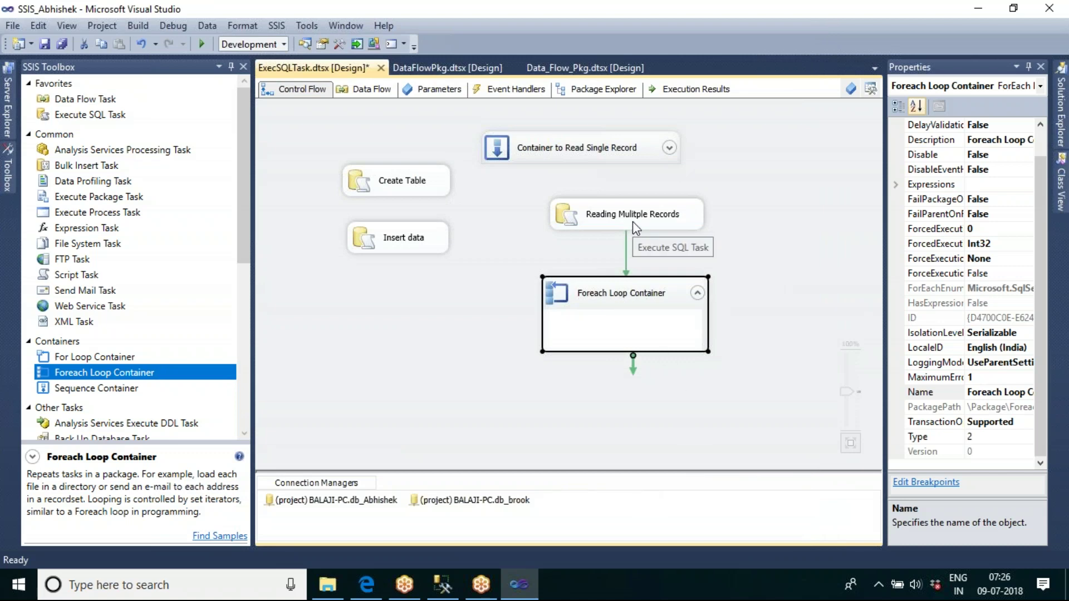
Switch to SQL Server Management Studio and examine the tbl_emp_sample3 results, first the whole set and then the first row
{"action": "left_click", "coordinate": [443, 585]}
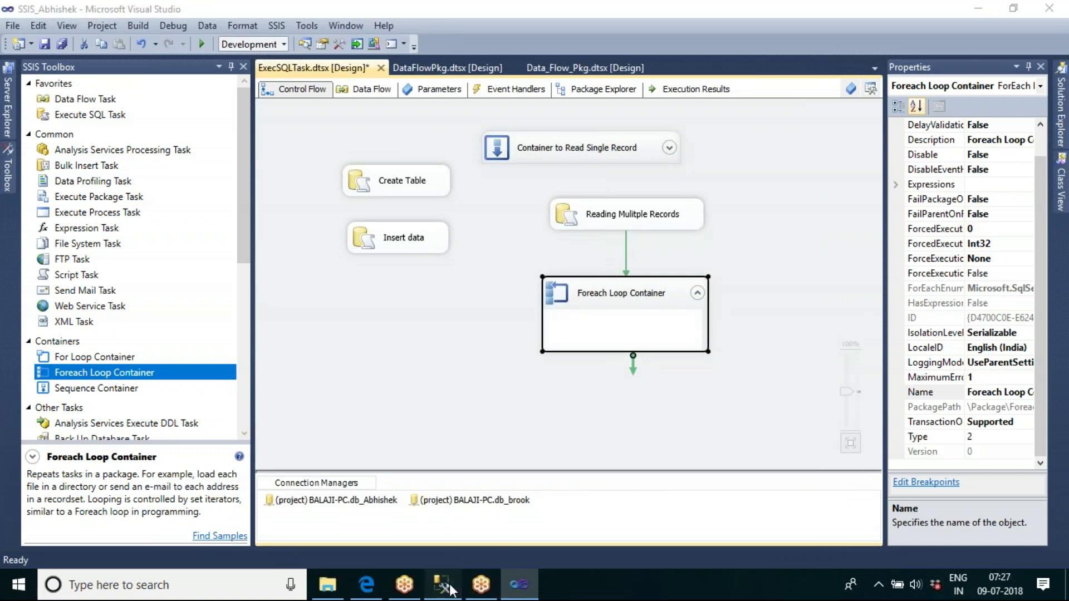
{"action": "left_click", "coordinate": [43, 349]}
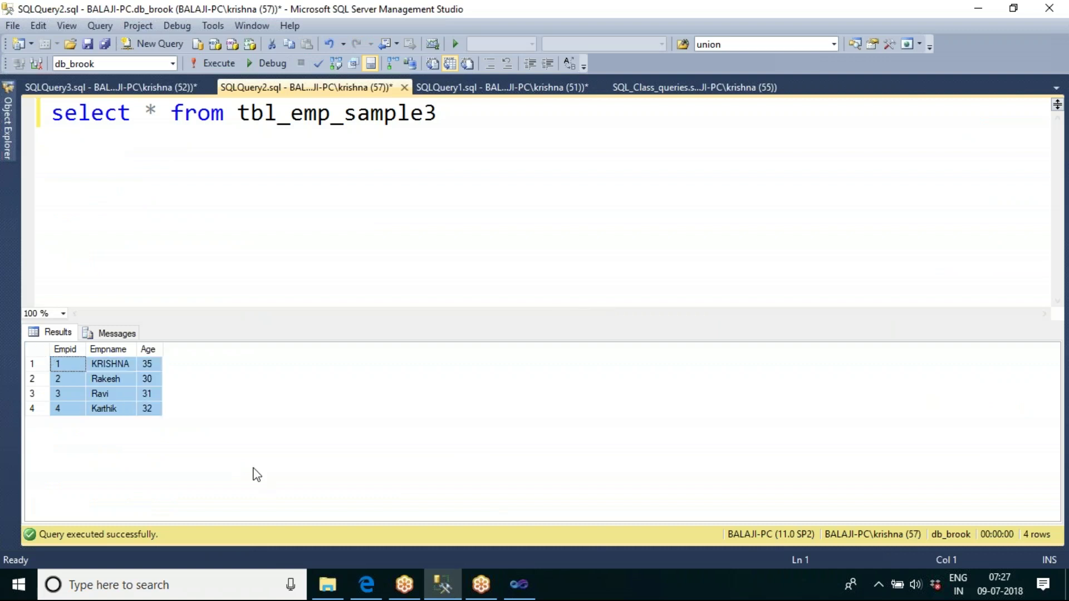
{"action": "left_click", "coordinate": [33, 364]}
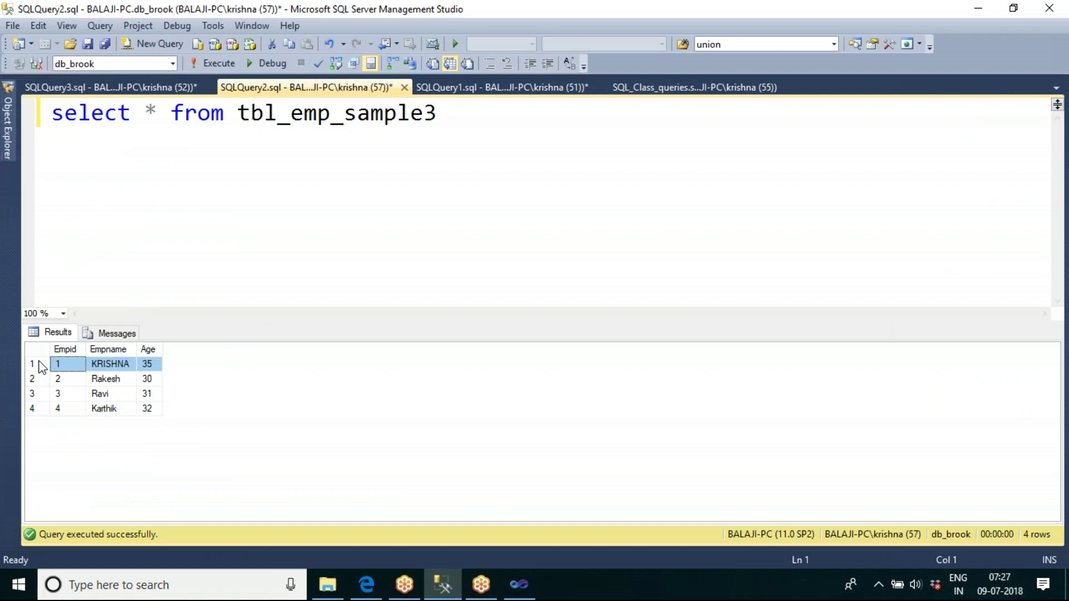
Examine the first two rows of the tbl_emp_sample3 results one at a time
{"action": "left_click", "coordinate": [34, 378]}
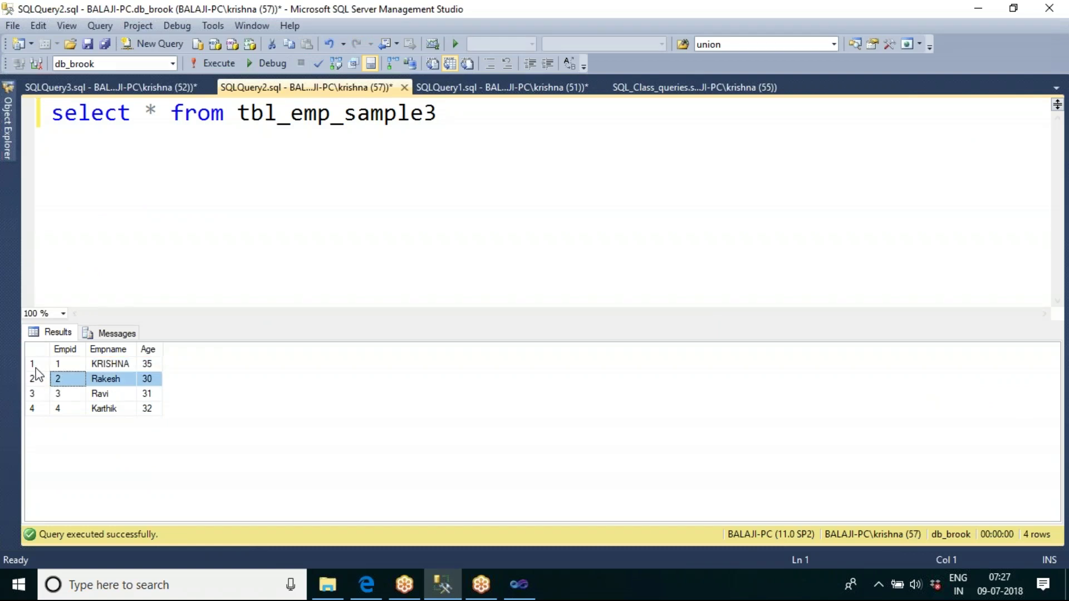
{"action": "left_click", "coordinate": [32, 365]}
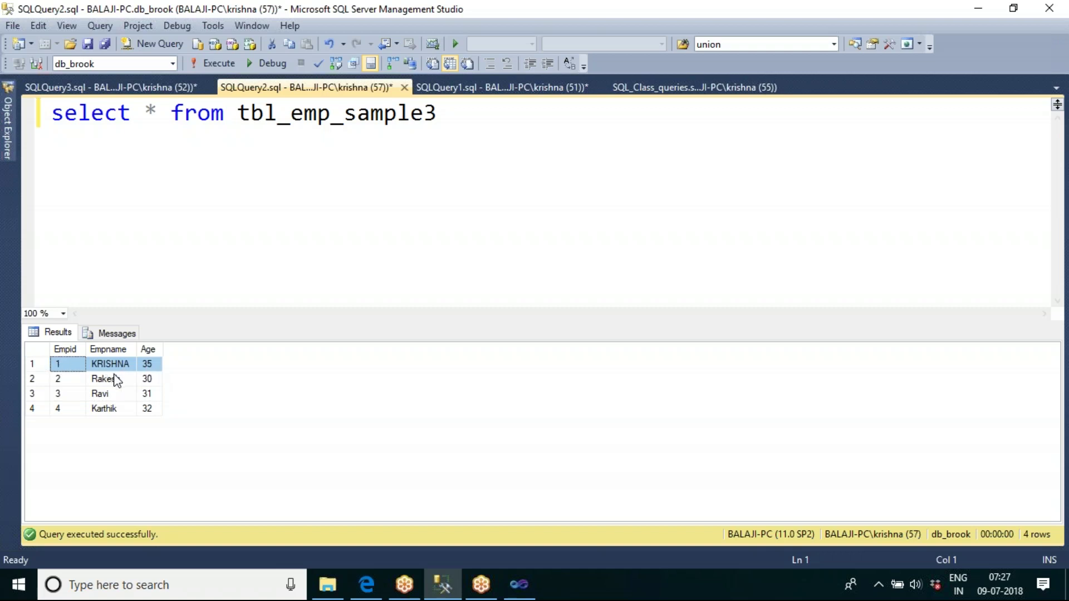
{"action": "left_click", "coordinate": [39, 381]}
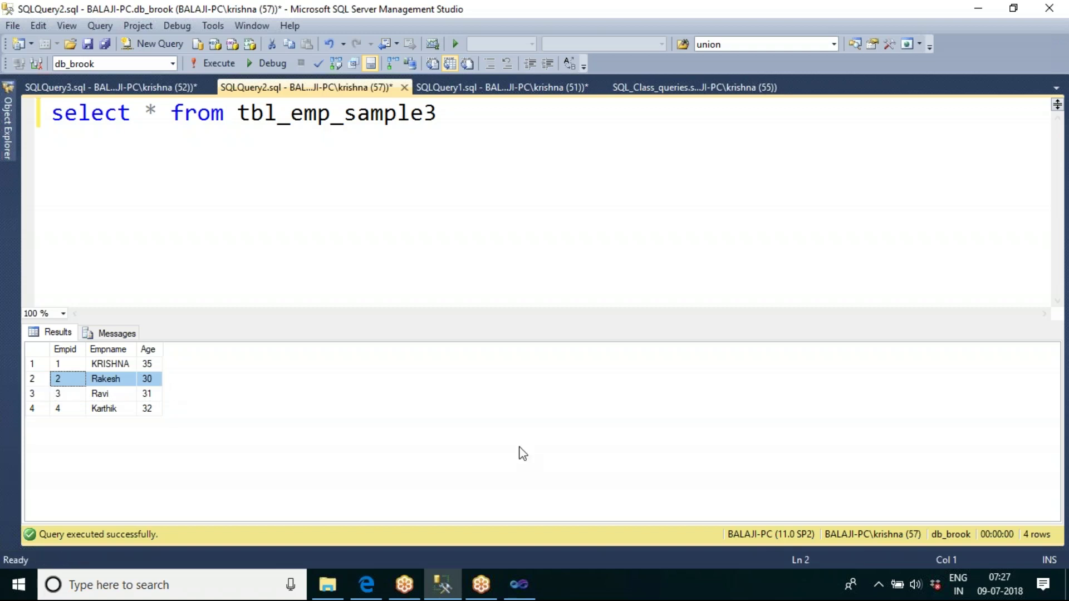
Switch to Visual Studio and copy the Insert into DB_Abishek db table task from Container to Read Single Record, leaving that container collapsed
{"action": "left_click", "coordinate": [523, 595]}
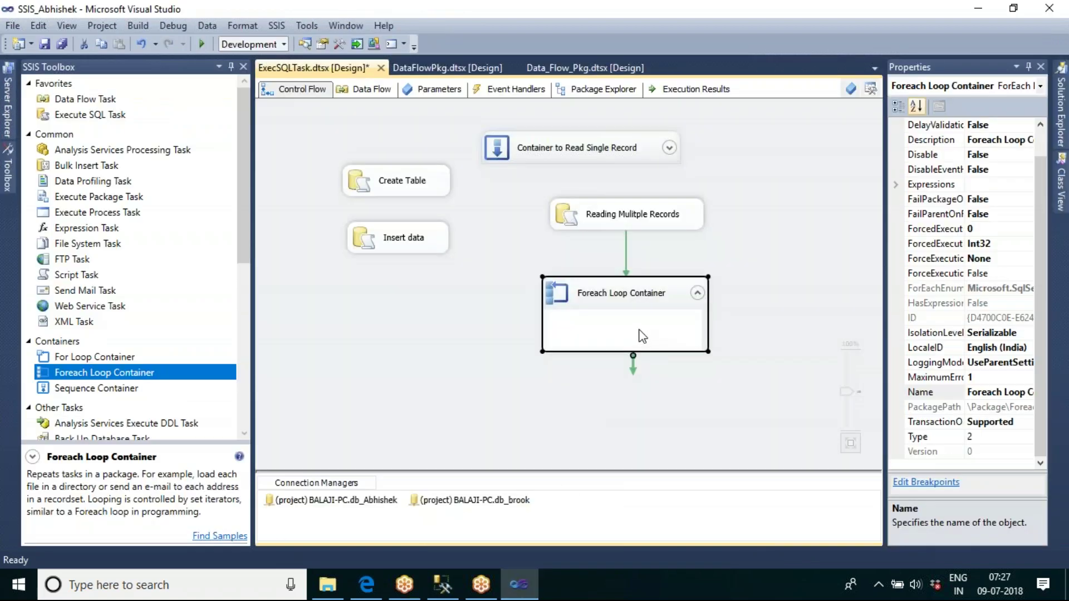
{"action": "left_click", "coordinate": [668, 154]}
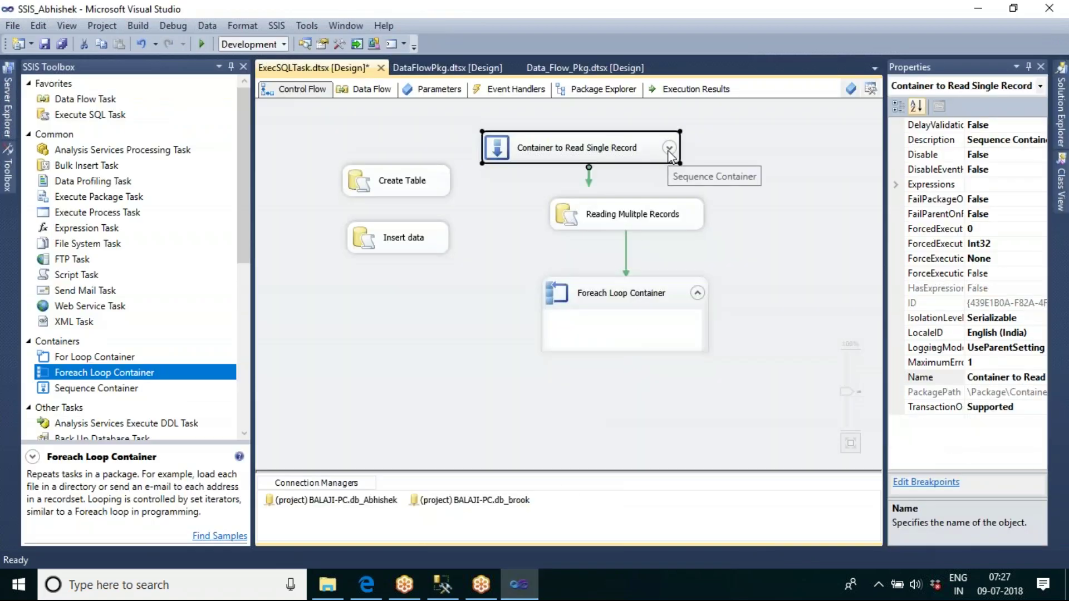
{"action": "left_click", "coordinate": [668, 148]}
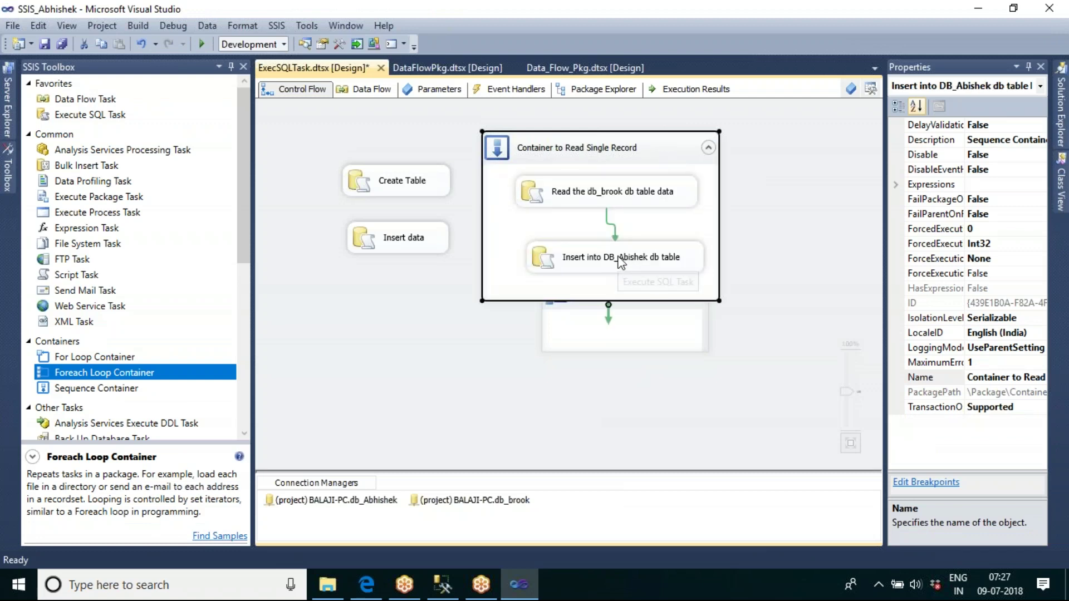
{"action": "right_click", "coordinate": [621, 263]}
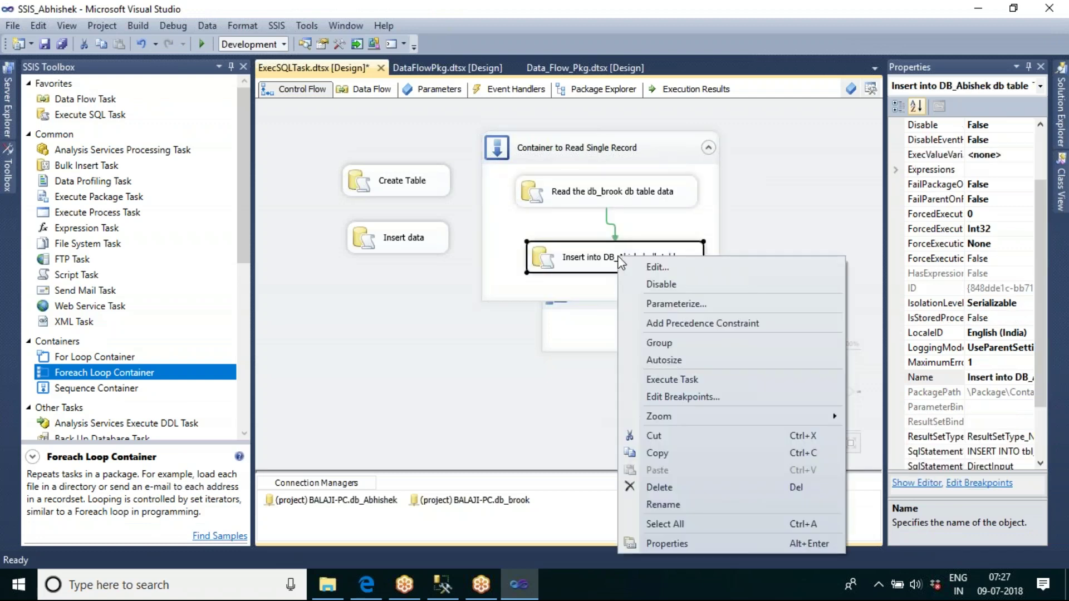
{"action": "left_click", "coordinate": [669, 453]}
{"action": "left_click", "coordinate": [597, 333]}
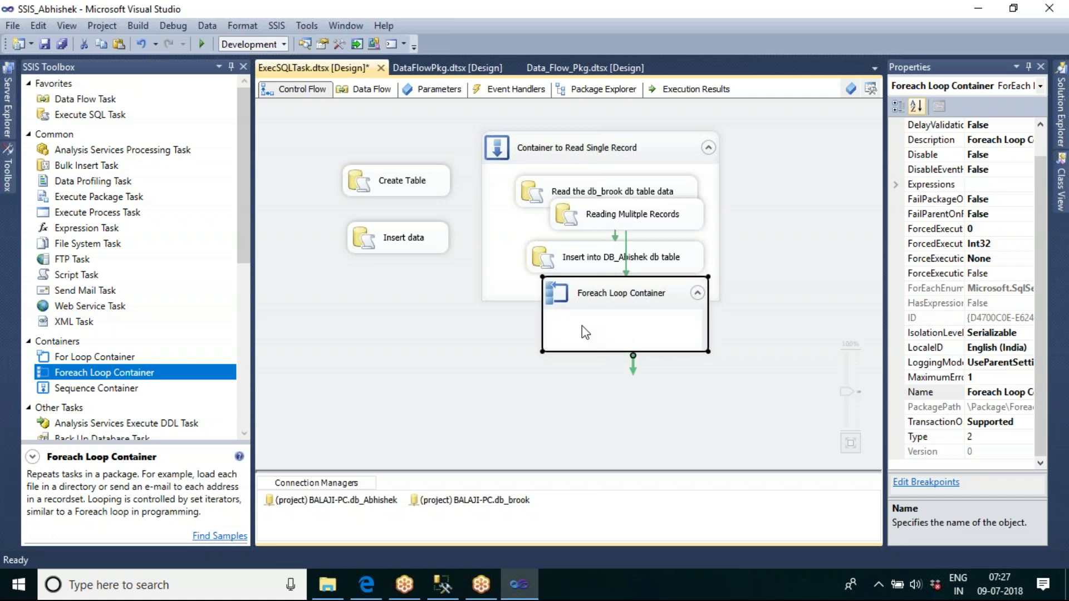
{"action": "left_click", "coordinate": [708, 150]}
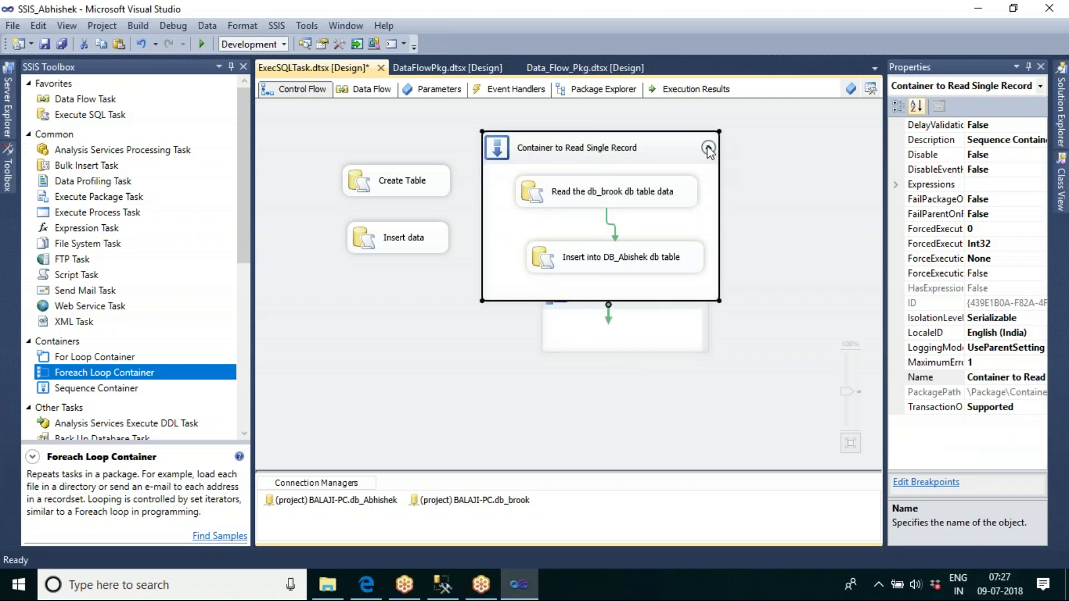
{"action": "left_click", "coordinate": [708, 149]}
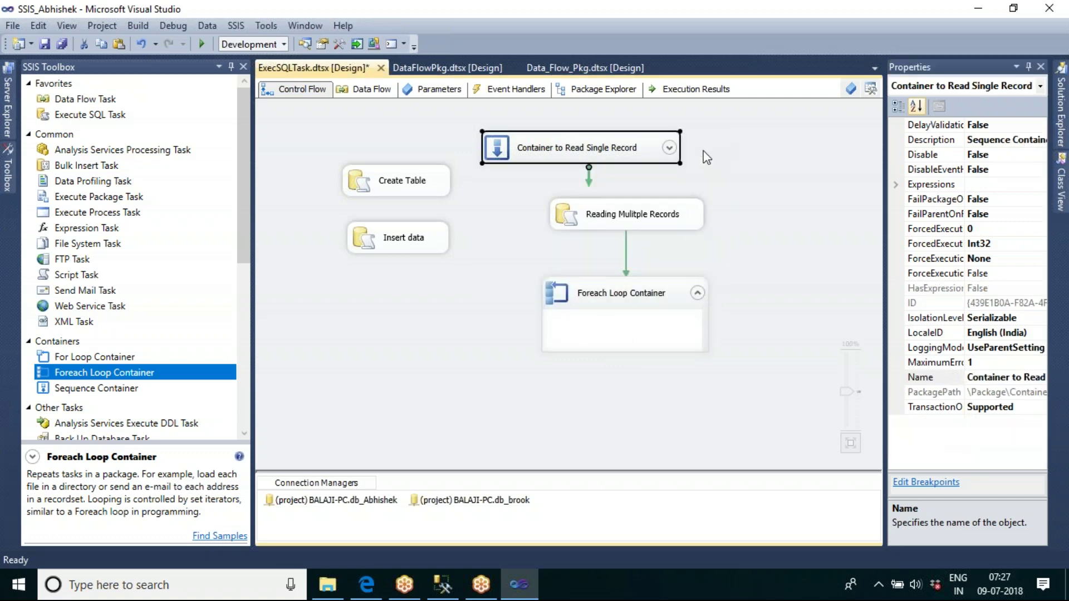
Paste the copied insert task into the Foreach Loop Container and position it inside the loop
{"action": "right_click", "coordinate": [578, 325]}
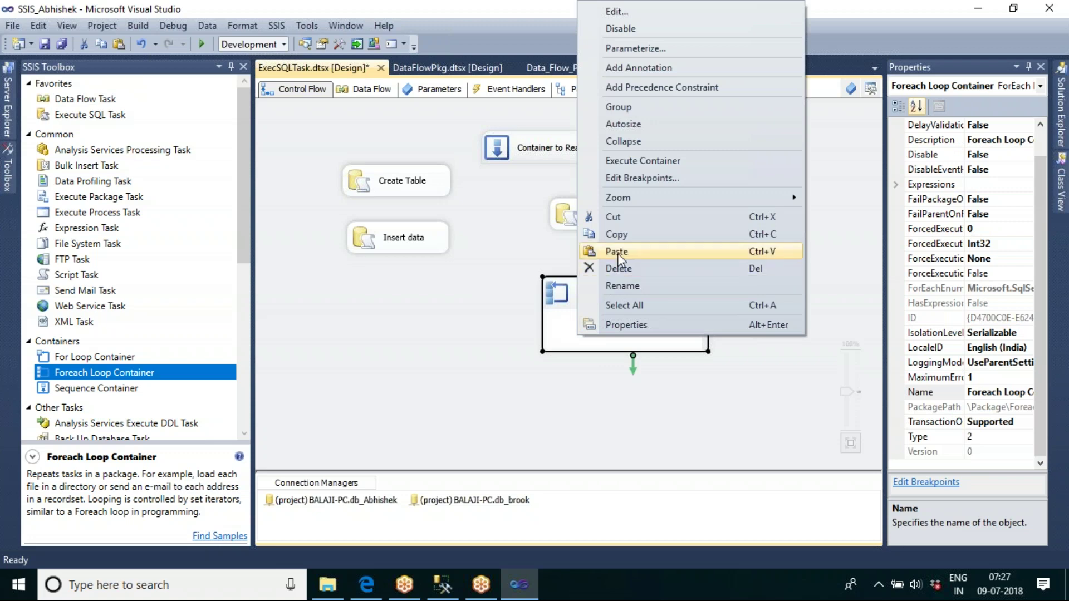
{"action": "left_click", "coordinate": [616, 251]}
{"action": "left_click", "coordinate": [683, 443]}
{"action": "left_click_drag", "start_coordinate": [676, 350], "coordinate": [663, 365]}
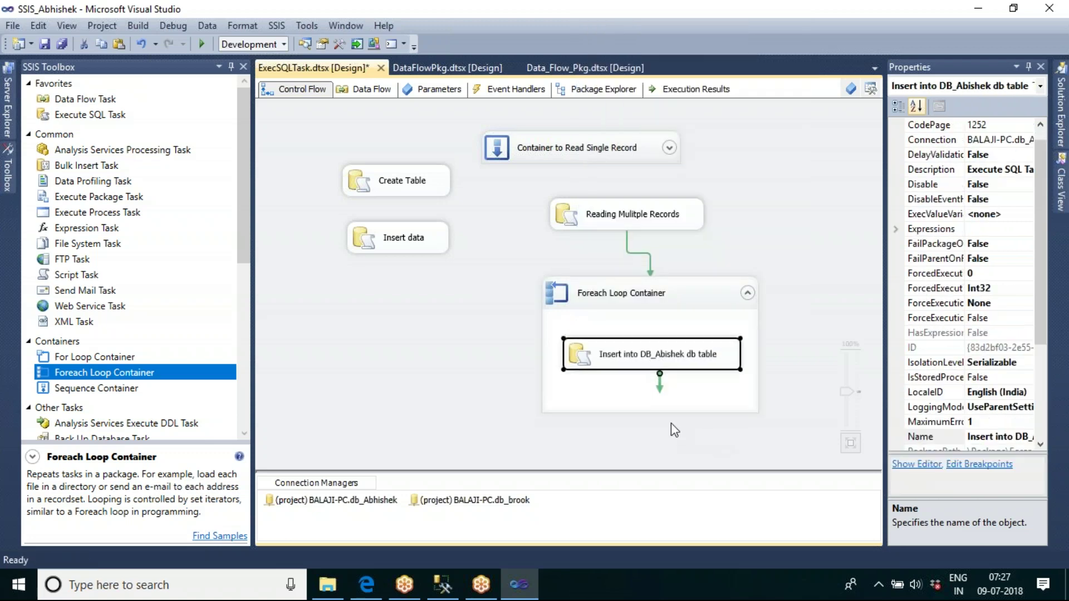
{"action": "left_click", "coordinate": [670, 454]}
Review the general settings and parameter mappings of the insert task inside the loop, widening the variable name column to read them
{"action": "double_click", "coordinate": [623, 365]}
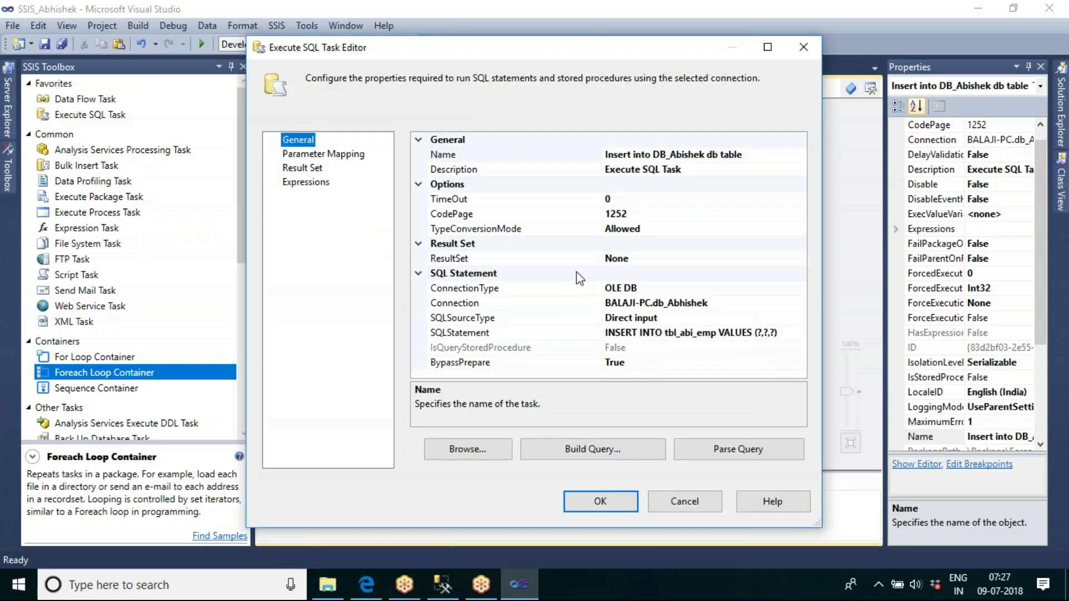
{"action": "left_click", "coordinate": [309, 156]}
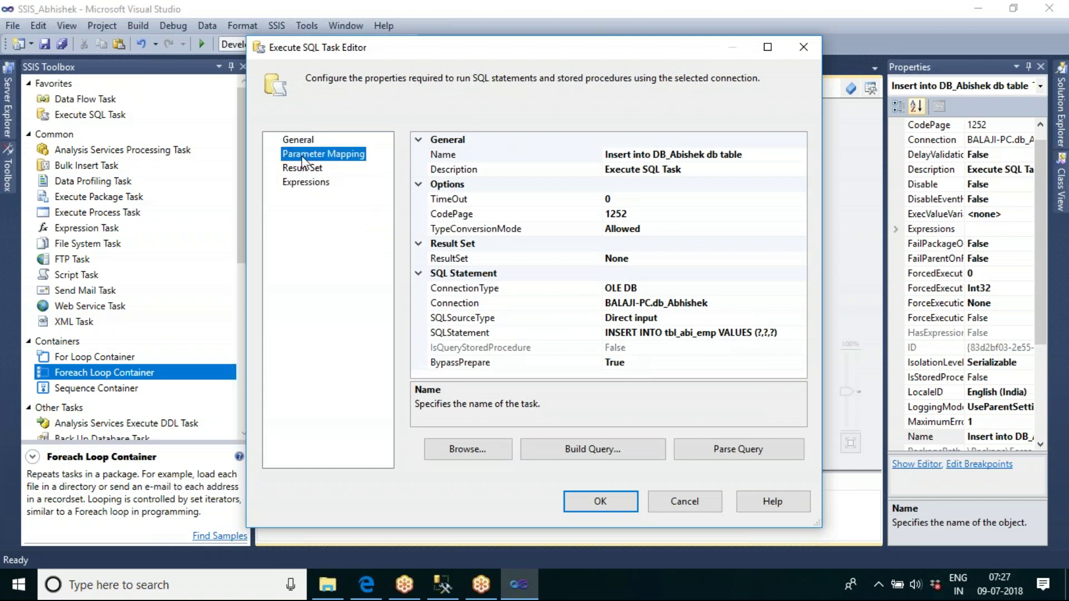
{"action": "left_click_drag", "start_coordinate": [456, 143], "coordinate": [521, 143]}
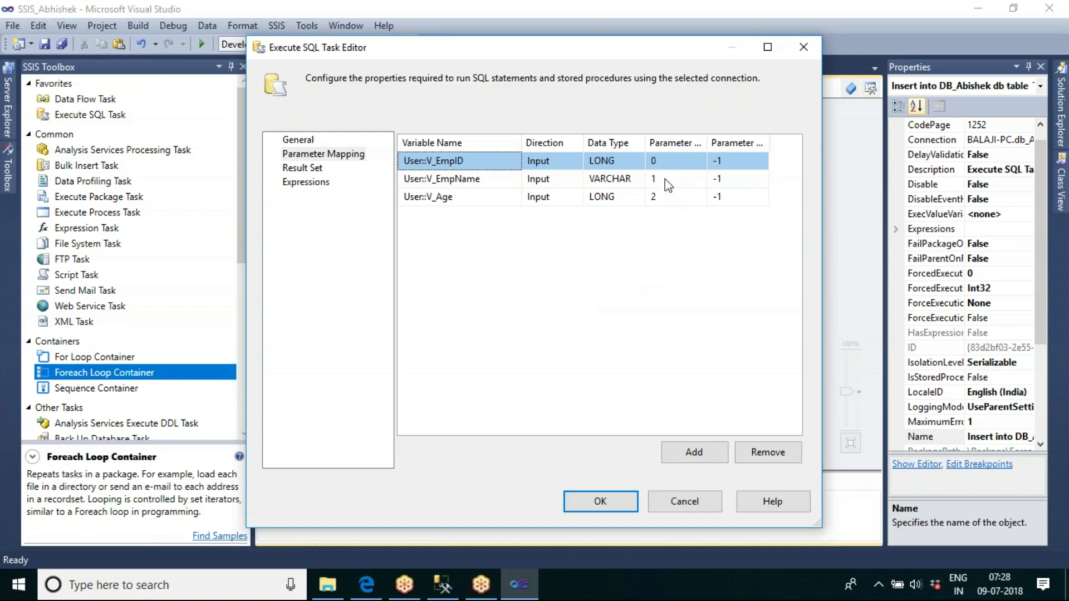
{"action": "left_click", "coordinate": [600, 501]}
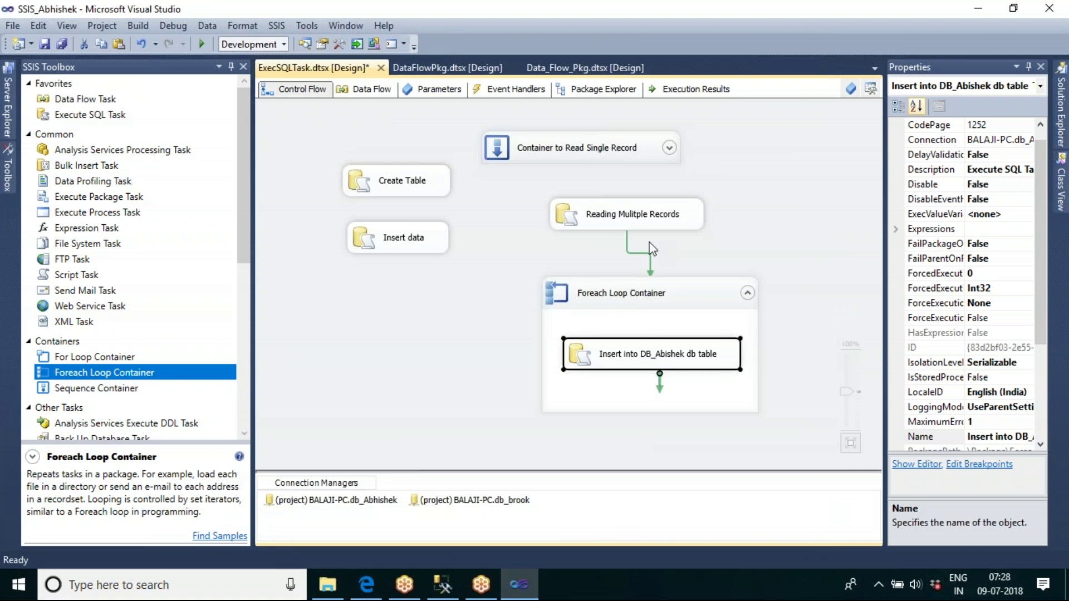
Review the SQL statement and result set variable of the Reading Mulitple Records task, and accept its settings
{"action": "left_click", "coordinate": [644, 223]}
{"action": "double_click", "coordinate": [644, 222]}
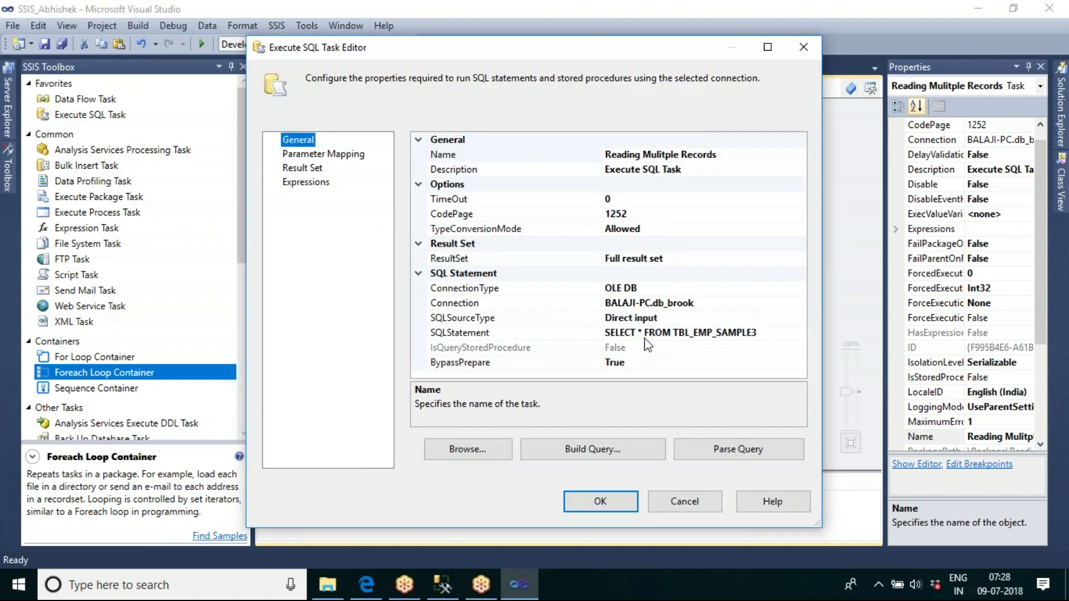
{"action": "left_click", "coordinate": [304, 167]}
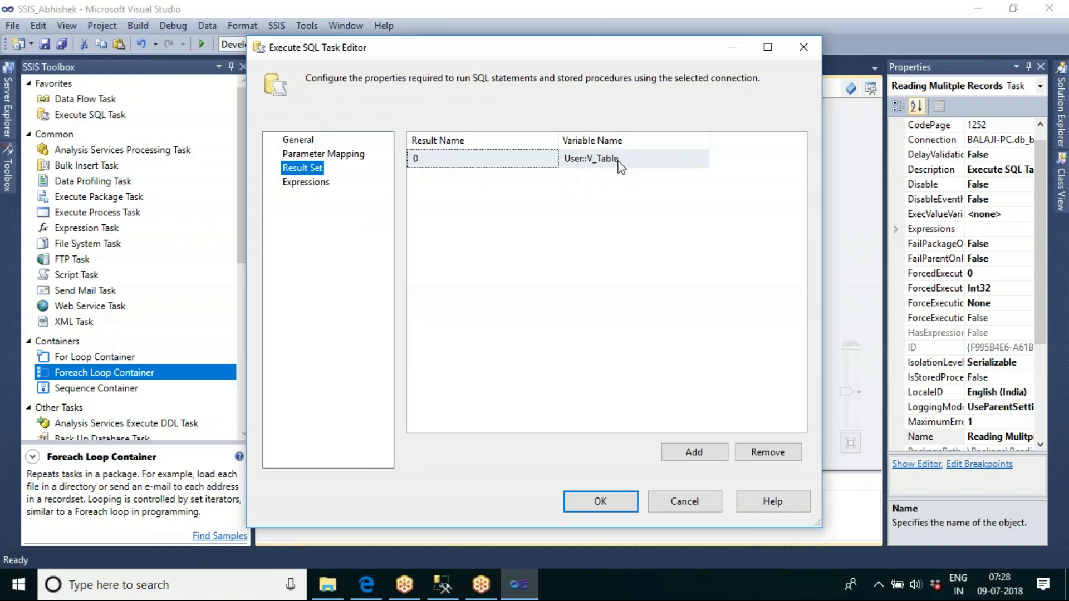
{"action": "left_click", "coordinate": [591, 496]}
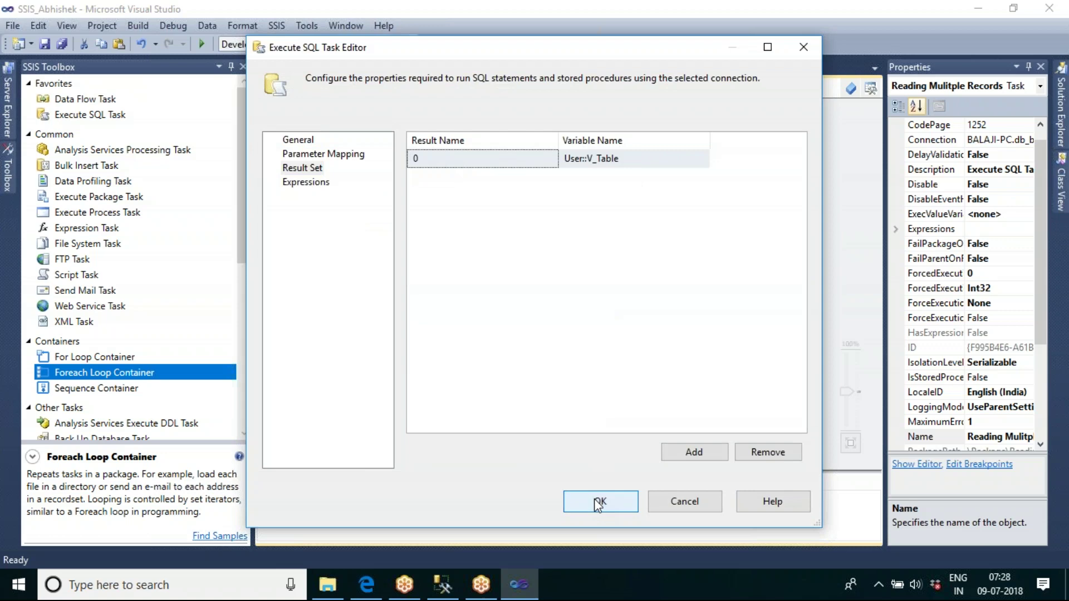
Review the Foreach Loop Container's enumerator, source variable and variable mappings, and accept them
{"action": "double_click", "coordinate": [638, 294]}
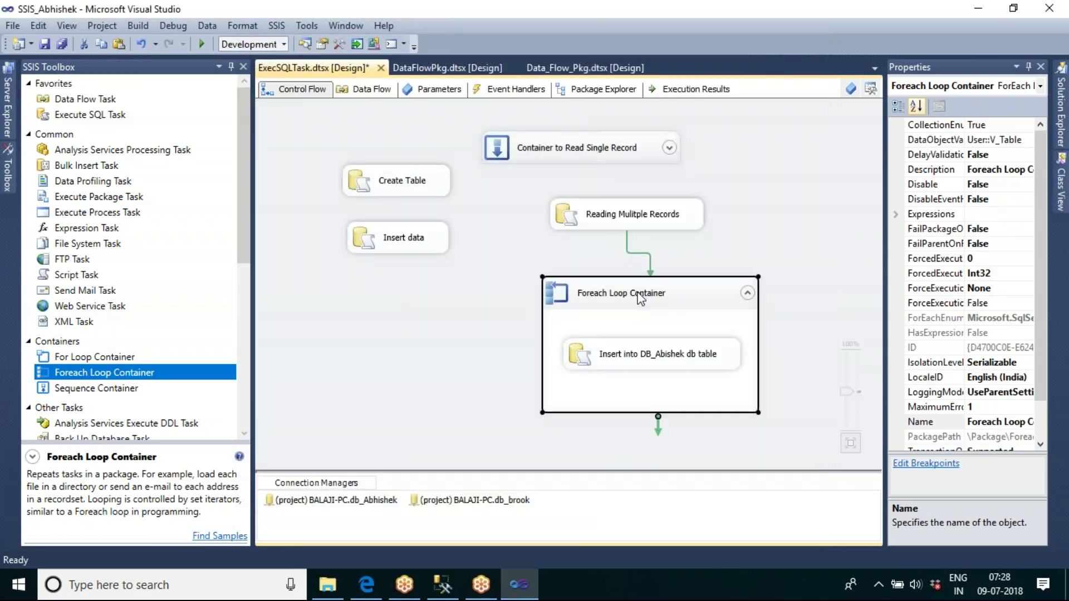
{"action": "left_click", "coordinate": [305, 155]}
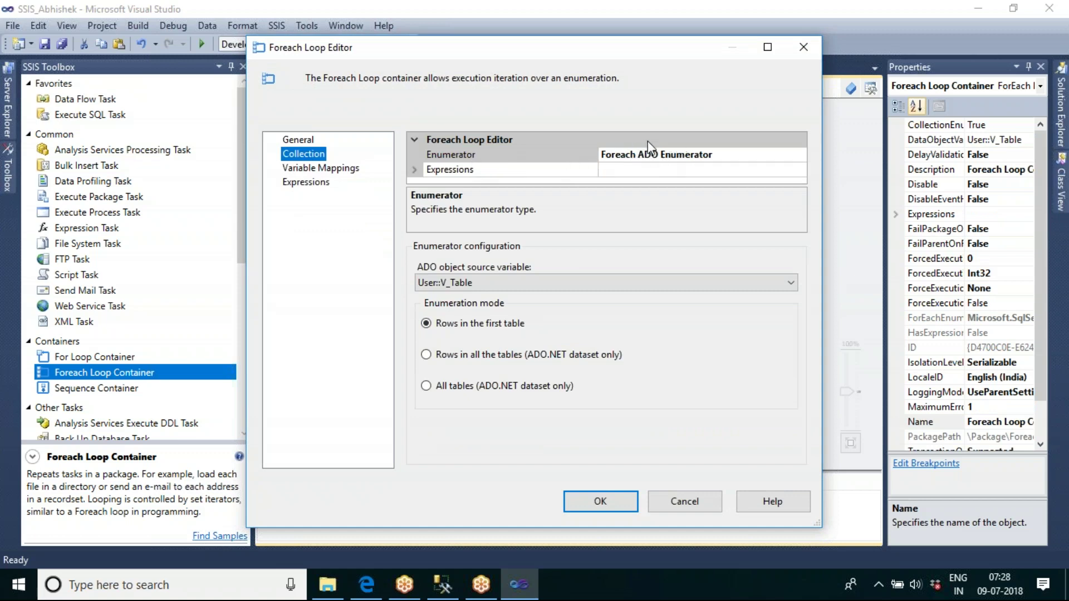
{"action": "left_click", "coordinate": [483, 283]}
{"action": "left_click", "coordinate": [468, 369]}
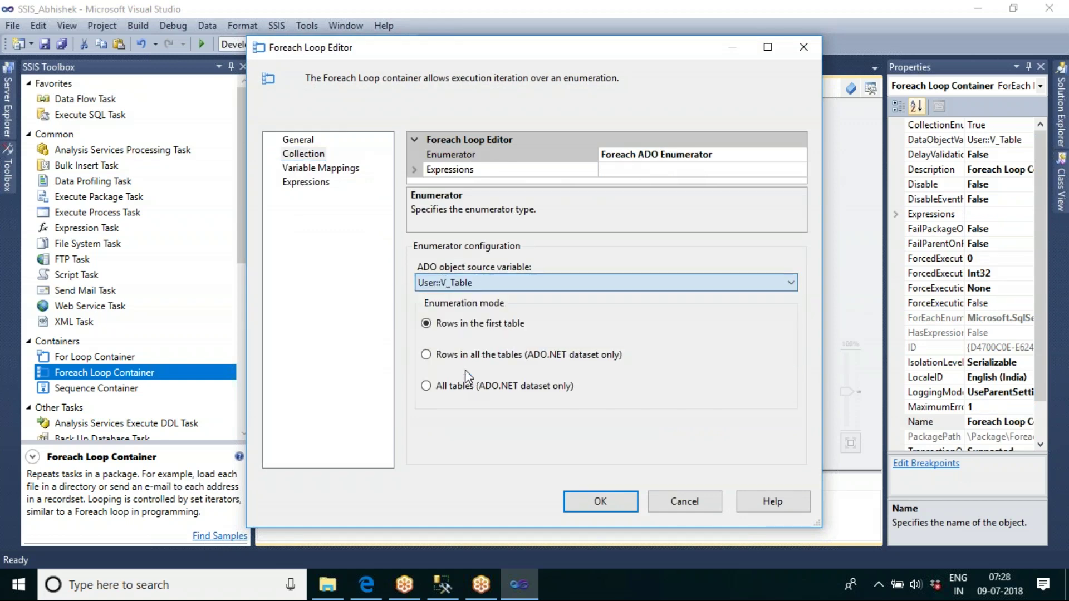
{"action": "left_click", "coordinate": [345, 169]}
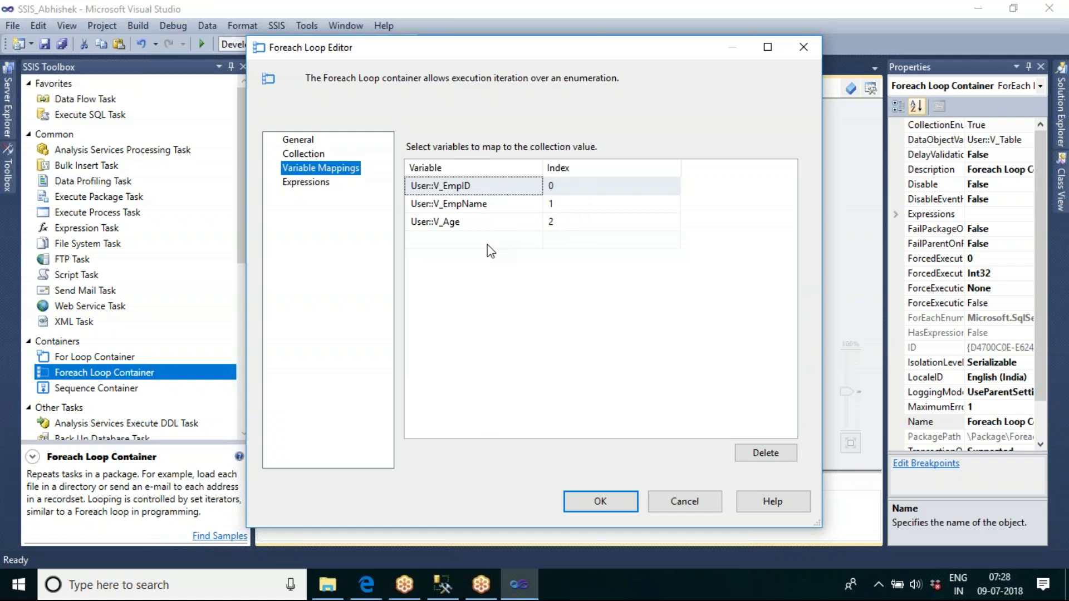
{"action": "left_click", "coordinate": [580, 508]}
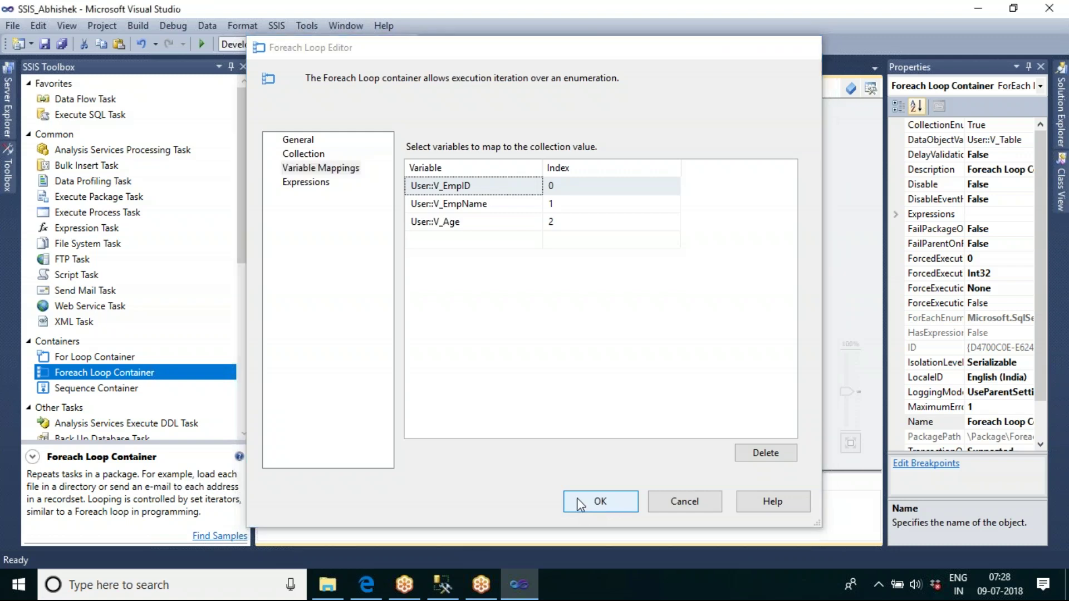
{"action": "left_click", "coordinate": [655, 361]}
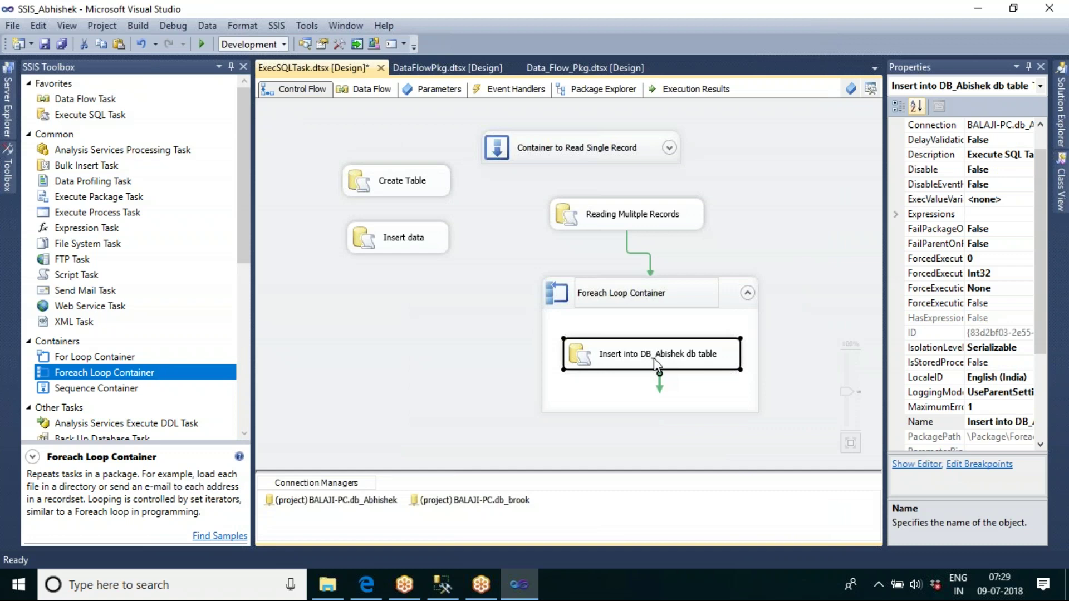
{"action": "left_click", "coordinate": [788, 228]}
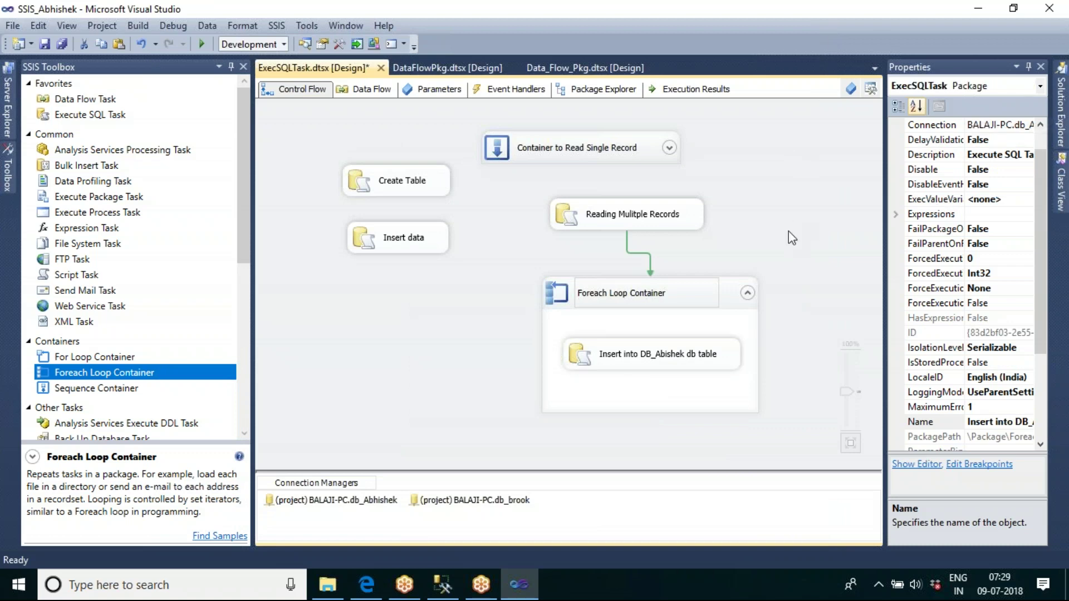
{"action": "left_click", "coordinate": [691, 217]}
{"action": "left_click", "coordinate": [729, 299]}
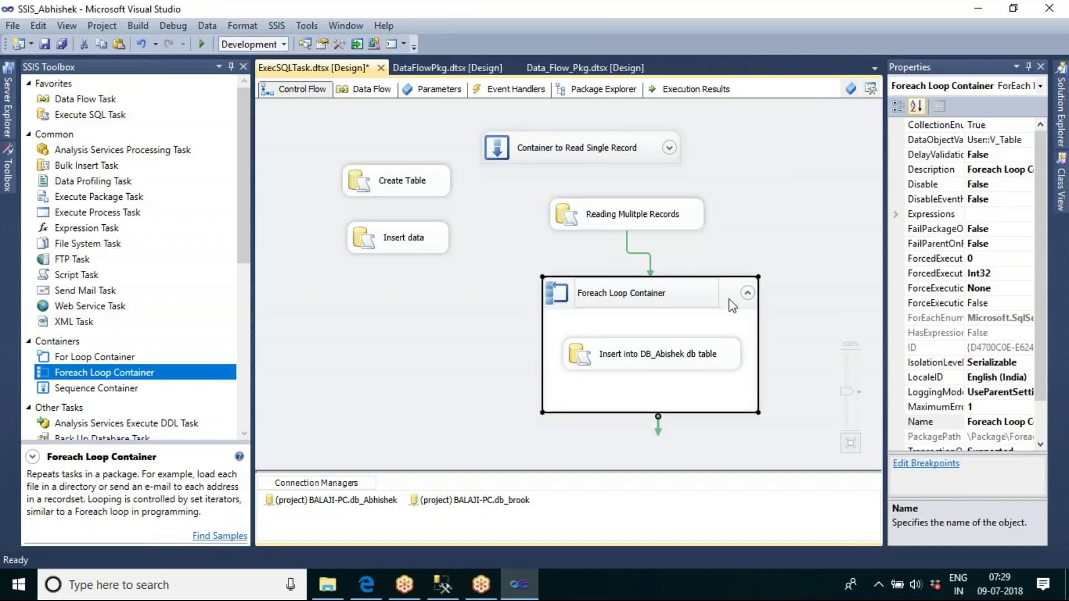
Add a Sequence Container to the control flow and move Reading Mulitple Records and the Foreach Loop Container into it by cutting and pasting
{"action": "left_click_drag", "start_coordinate": [119, 389], "coordinate": [326, 273]}
{"action": "left_click", "coordinate": [702, 221]}
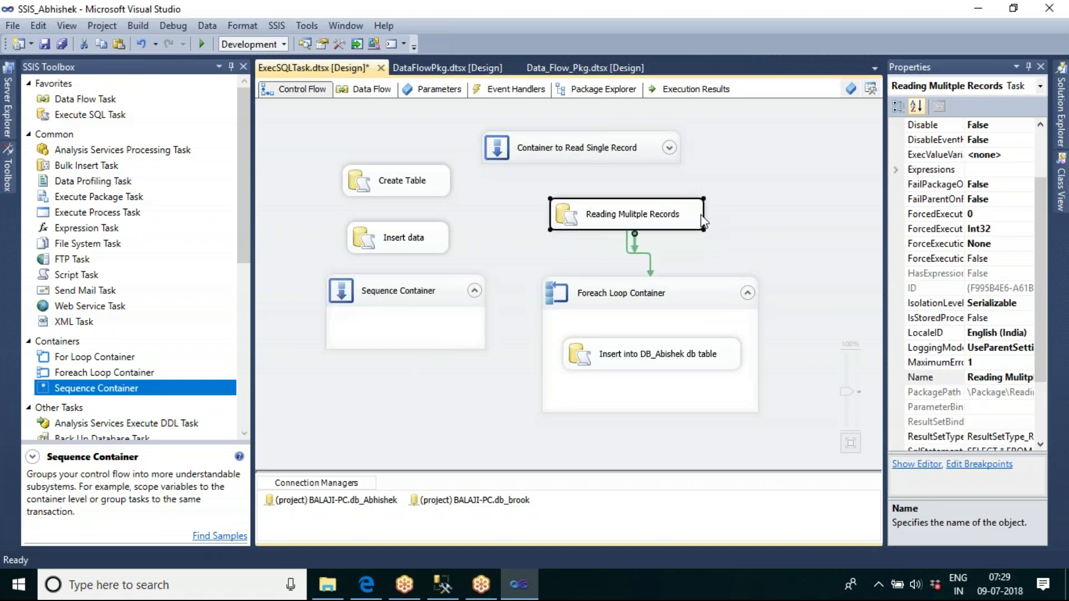
{"action": "left_click", "coordinate": [678, 301]}
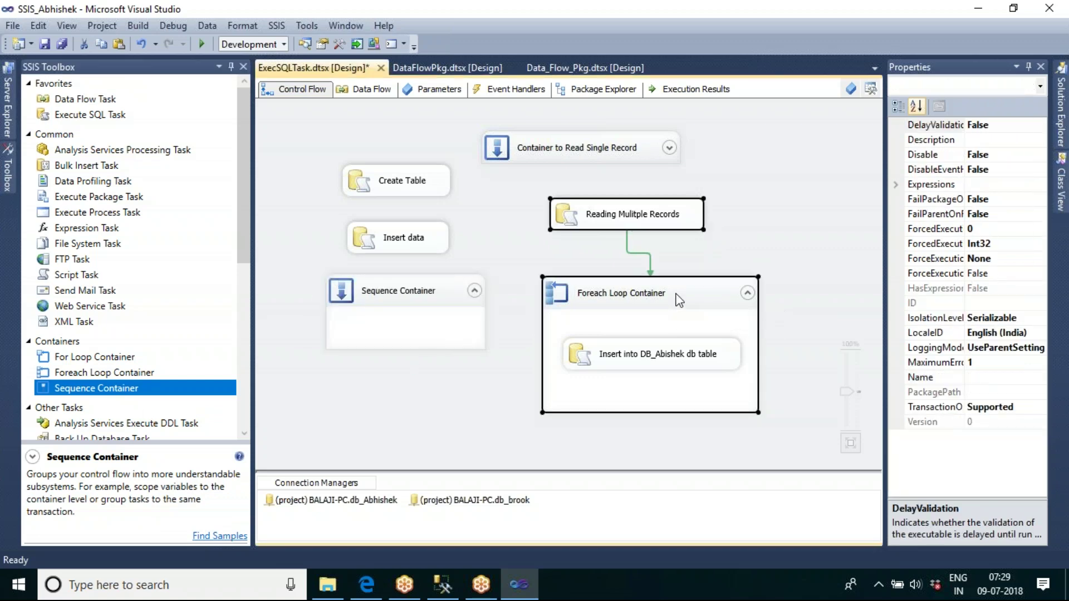
{"action": "right_click", "coordinate": [678, 301]}
{"action": "left_click", "coordinate": [714, 422]}
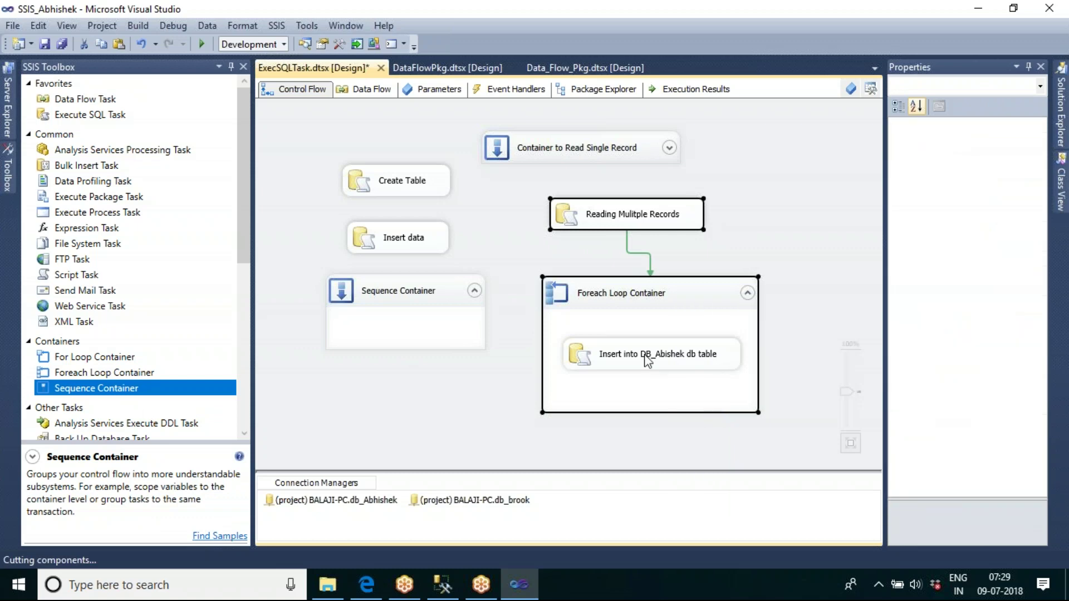
{"action": "left_click_drag", "start_coordinate": [440, 295], "coordinate": [620, 205]}
{"action": "right_click", "coordinate": [589, 246]}
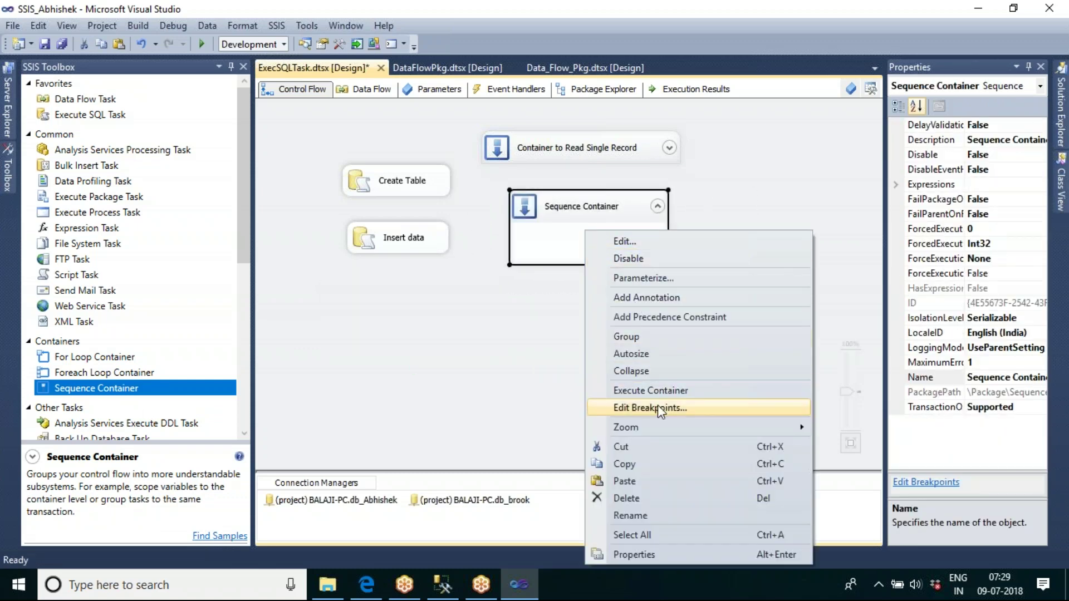
{"action": "left_click", "coordinate": [660, 482]}
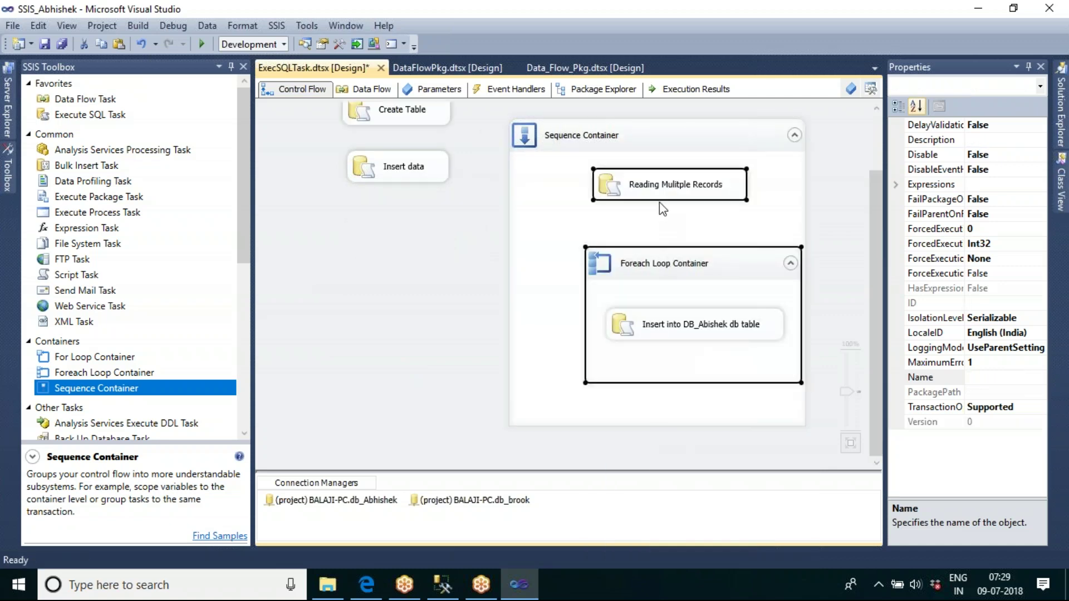
Connect Reading Mulitple Records to the Foreach Loop Container with a precedence constraint, and shift the Sequence Container slightly to the left
{"action": "left_click", "coordinate": [663, 219]}
{"action": "left_click", "coordinate": [675, 192]}
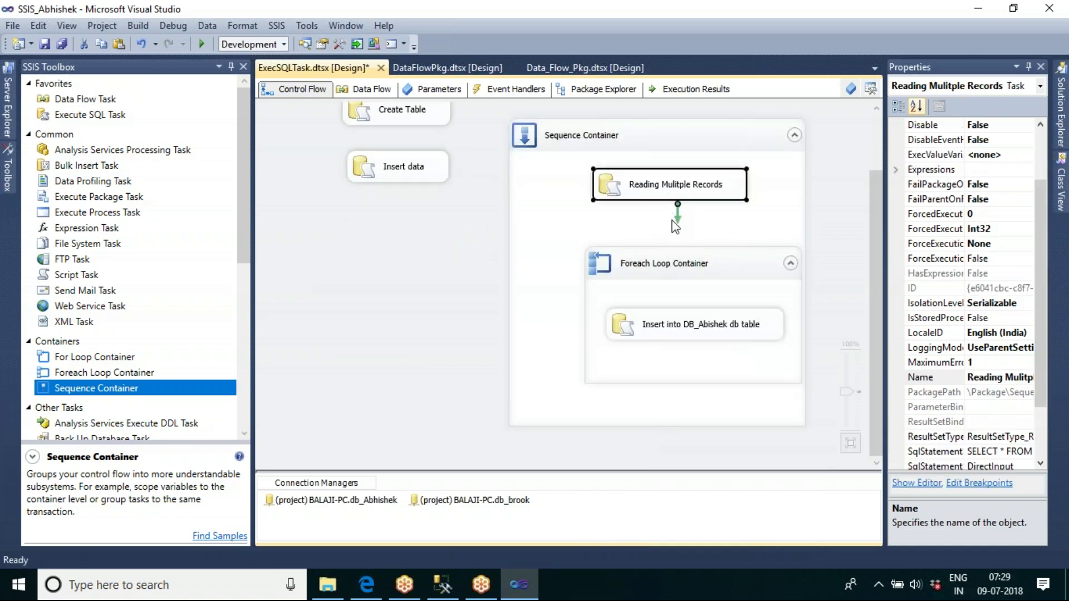
{"action": "left_click_drag", "start_coordinate": [679, 221], "coordinate": [679, 246]}
{"action": "left_click", "coordinate": [543, 225]}
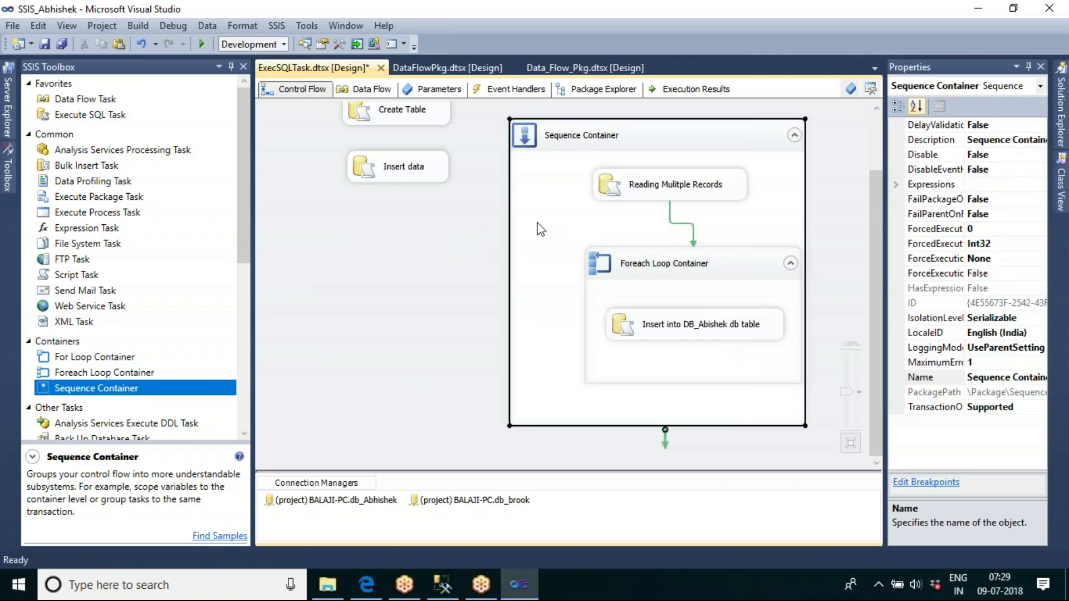
{"action": "left_click_drag", "start_coordinate": [761, 145], "coordinate": [719, 150]}
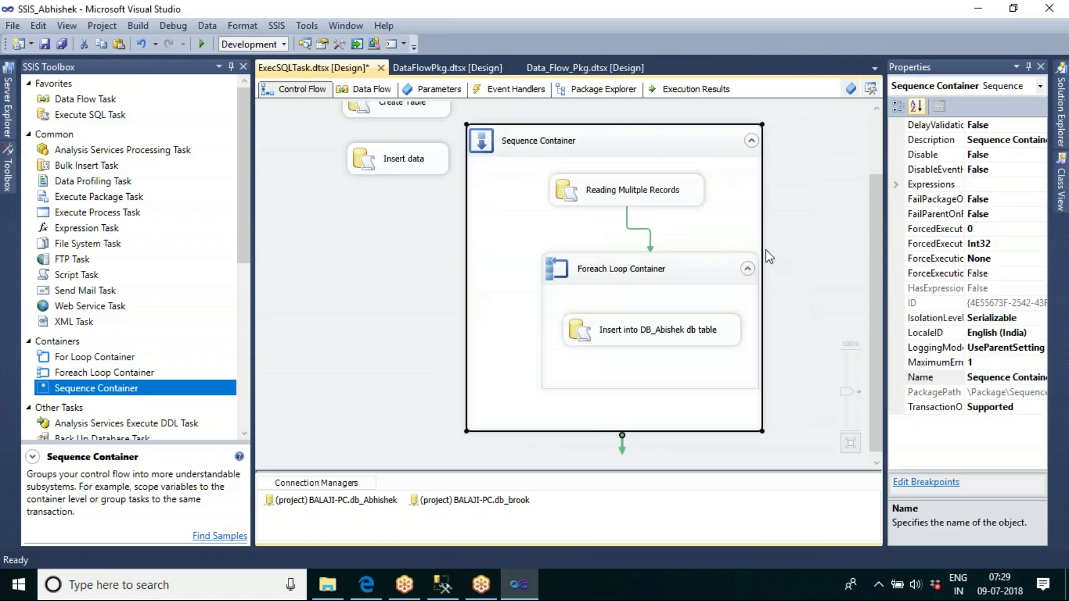
Review the result set mapping of Reading Mulitple Records and the SQL statement of Insert into DB_Abishek db table
{"action": "double_click", "coordinate": [659, 191]}
{"action": "left_click", "coordinate": [299, 171]}
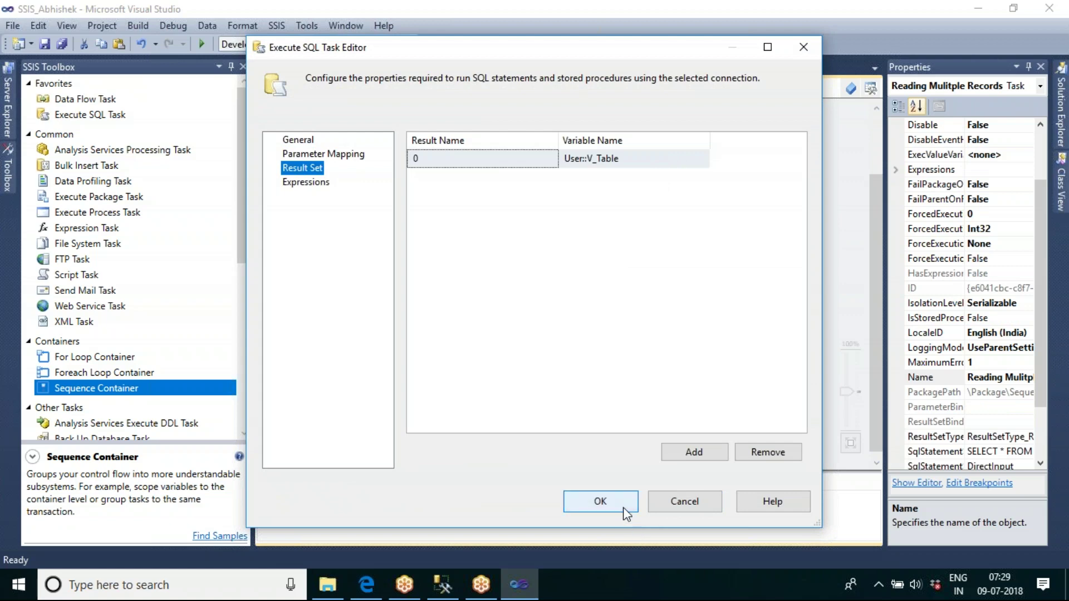
{"action": "left_click", "coordinate": [598, 502]}
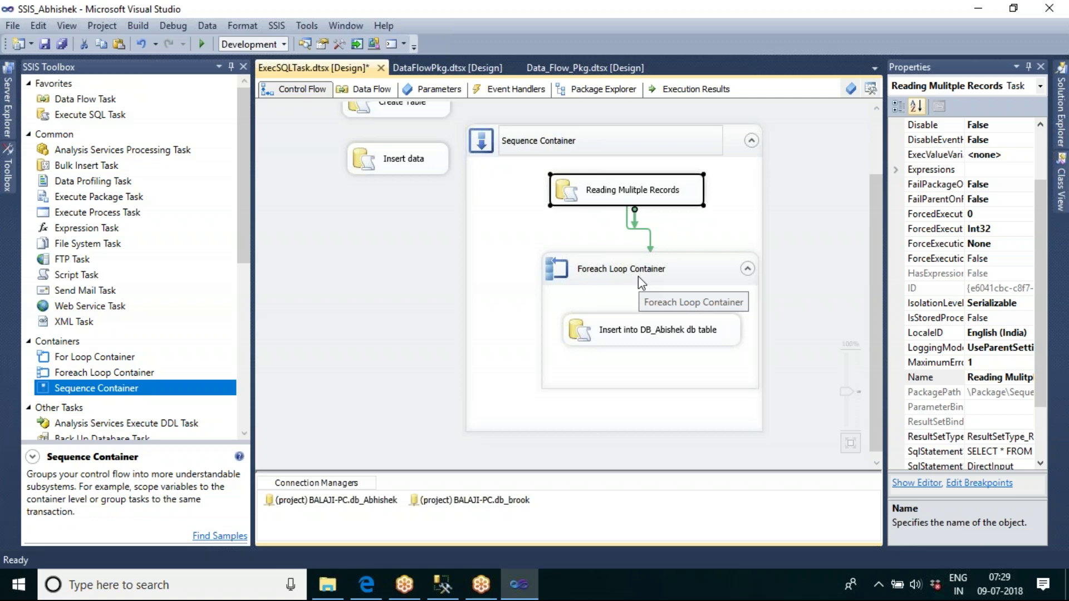
{"action": "left_click", "coordinate": [623, 344]}
{"action": "double_click", "coordinate": [623, 344]}
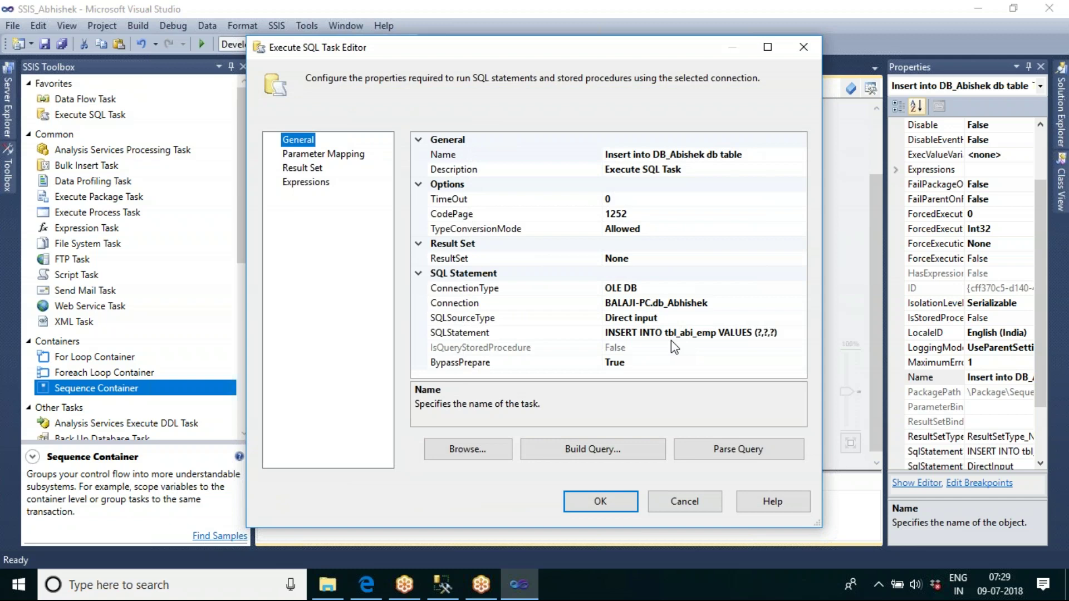
{"action": "left_click", "coordinate": [674, 501]}
In SQL Server Management Studio, truncate tbl_abi_emp in db_Abhishek and select all its rows to check the table
{"action": "left_click", "coordinate": [442, 584]}
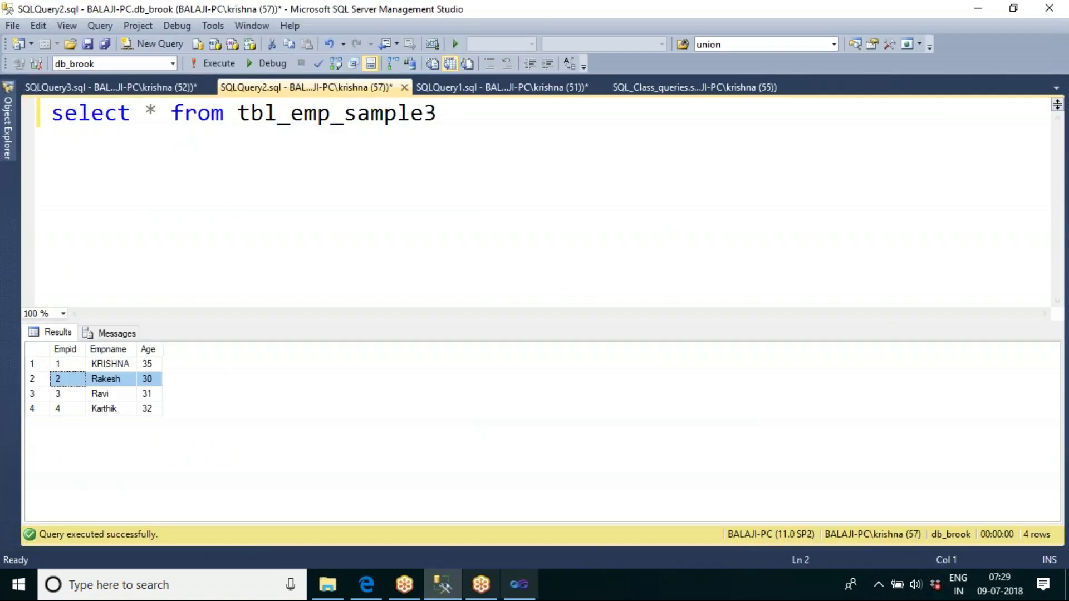
{"action": "left_click", "coordinate": [156, 87]}
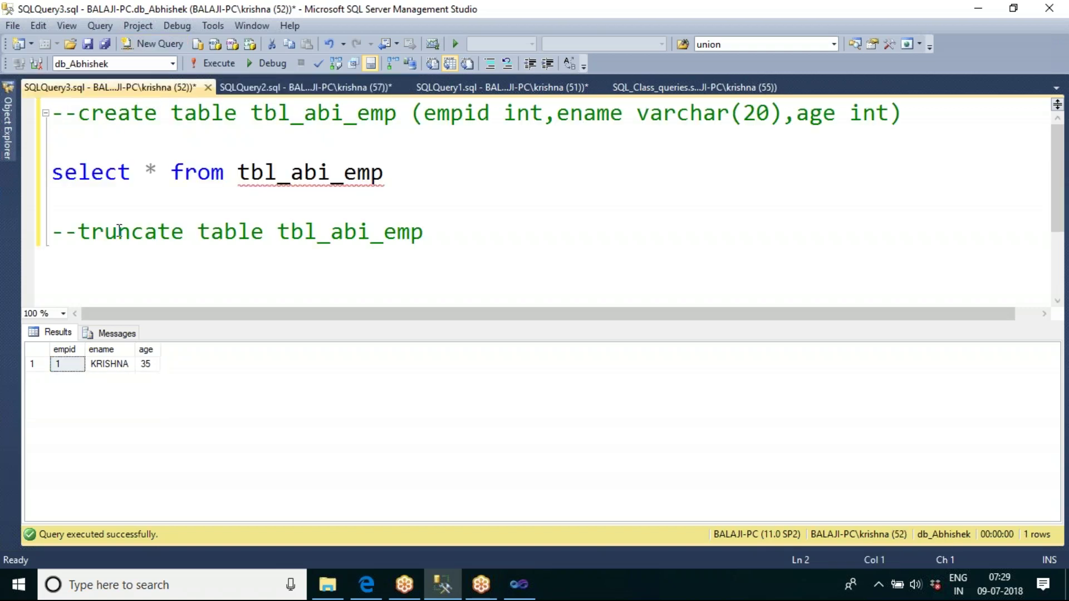
{"action": "left_click_drag", "start_coordinate": [83, 239], "coordinate": [432, 241]}
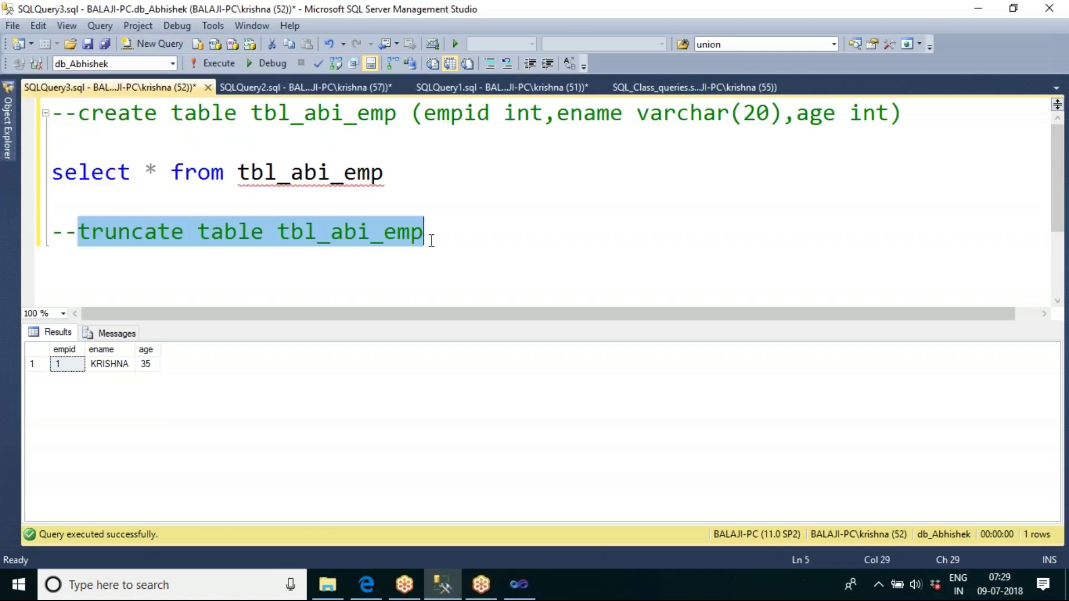
{"action": "left_click", "coordinate": [222, 68]}
{"action": "left_click", "coordinate": [395, 174]}
{"action": "left_click_drag", "start_coordinate": [394, 174], "coordinate": [30, 174]}
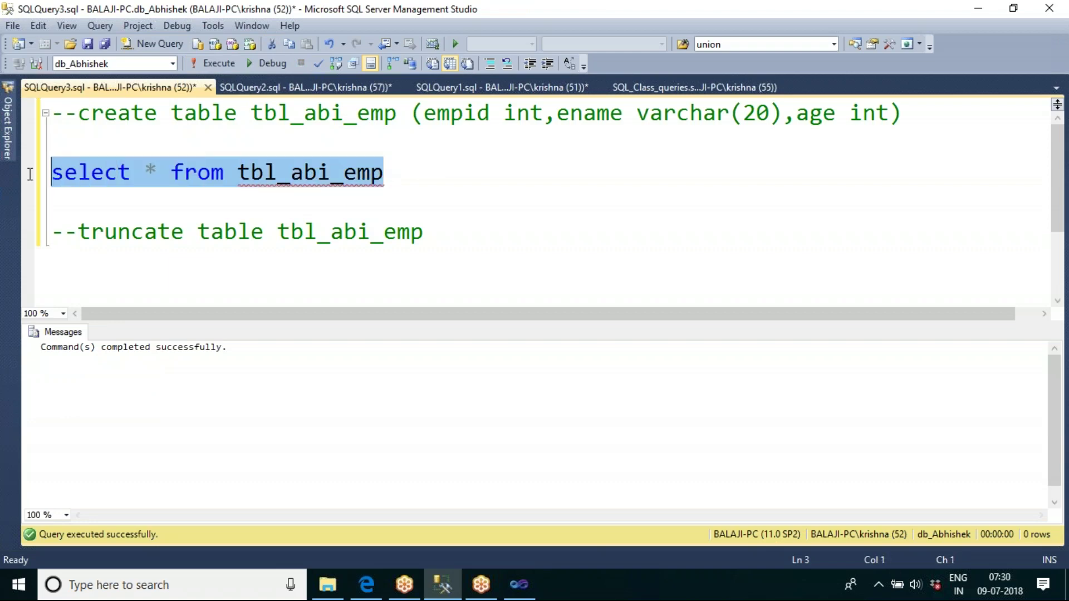
{"action": "left_click", "coordinate": [215, 65]}
Return to Visual Studio and execute only the Sequence Container of the ExecSQLTask package
{"action": "left_click", "coordinate": [518, 584]}
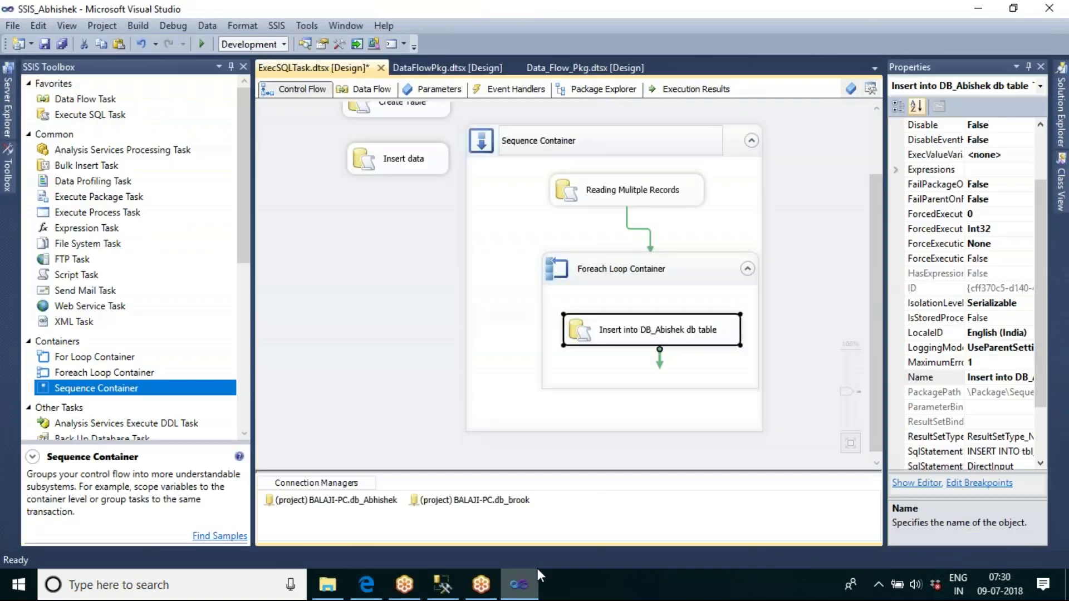
{"action": "left_click", "coordinate": [781, 178]}
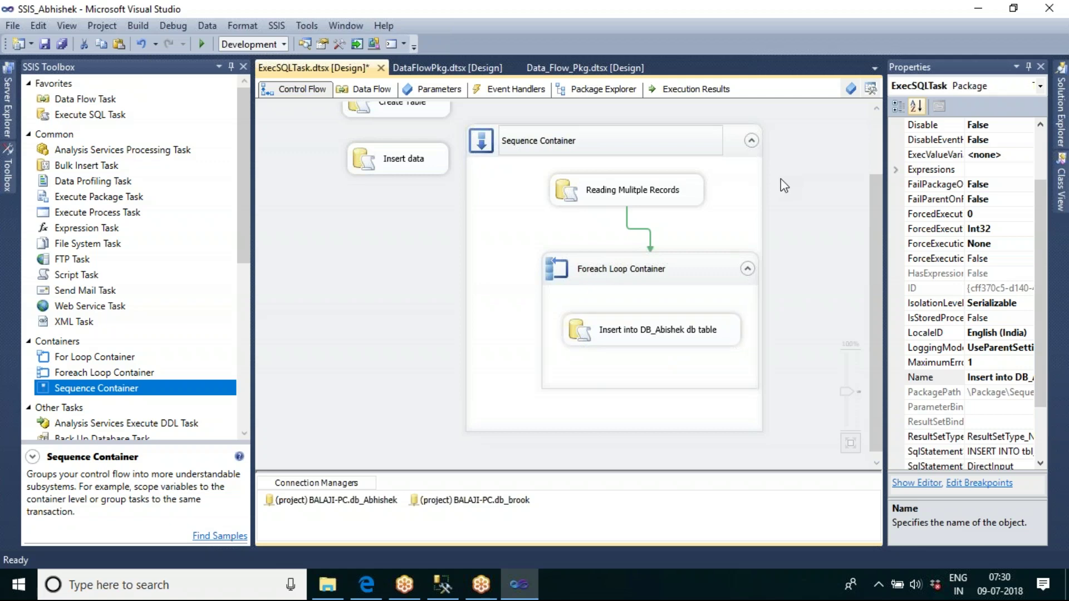
{"action": "right_click", "coordinate": [733, 146]}
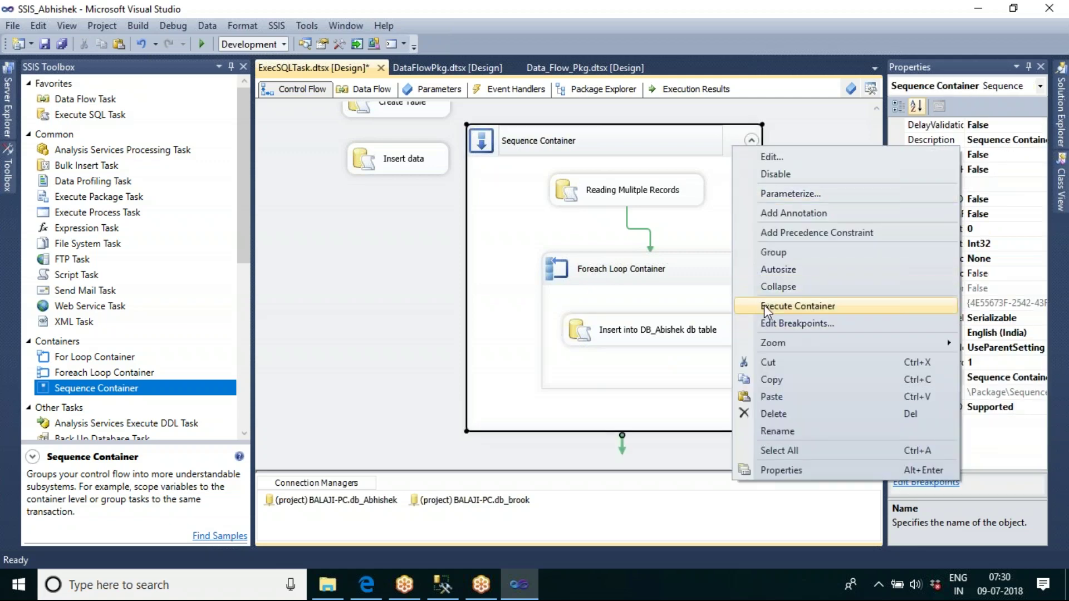
{"action": "left_click", "coordinate": [764, 305]}
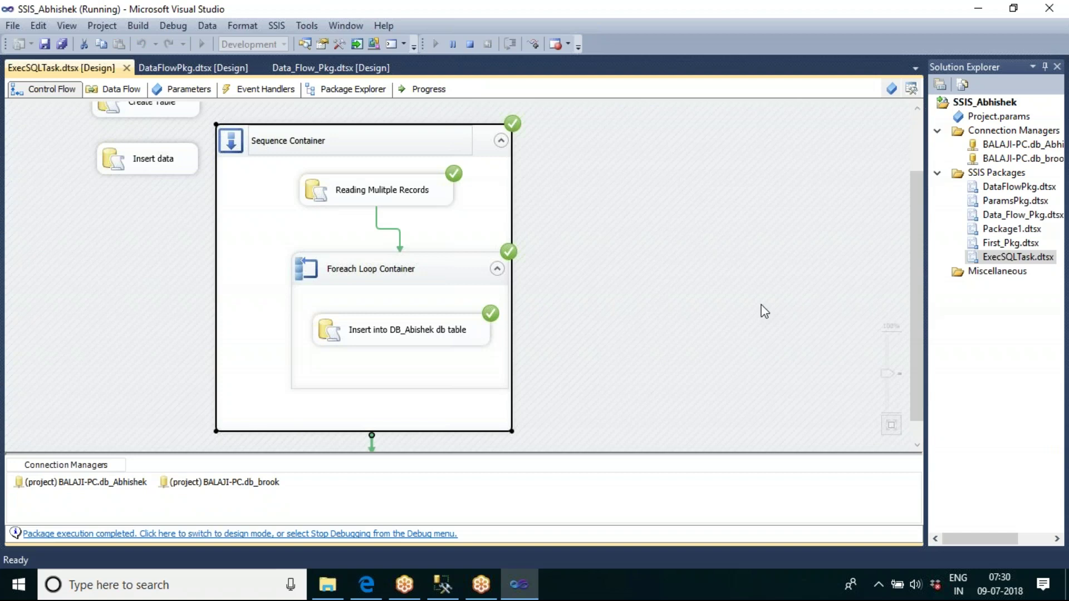
In SQL Server Management Studio, rerun the select query on tbl_abi_emp to check the copied rows
{"action": "left_click", "coordinate": [442, 584]}
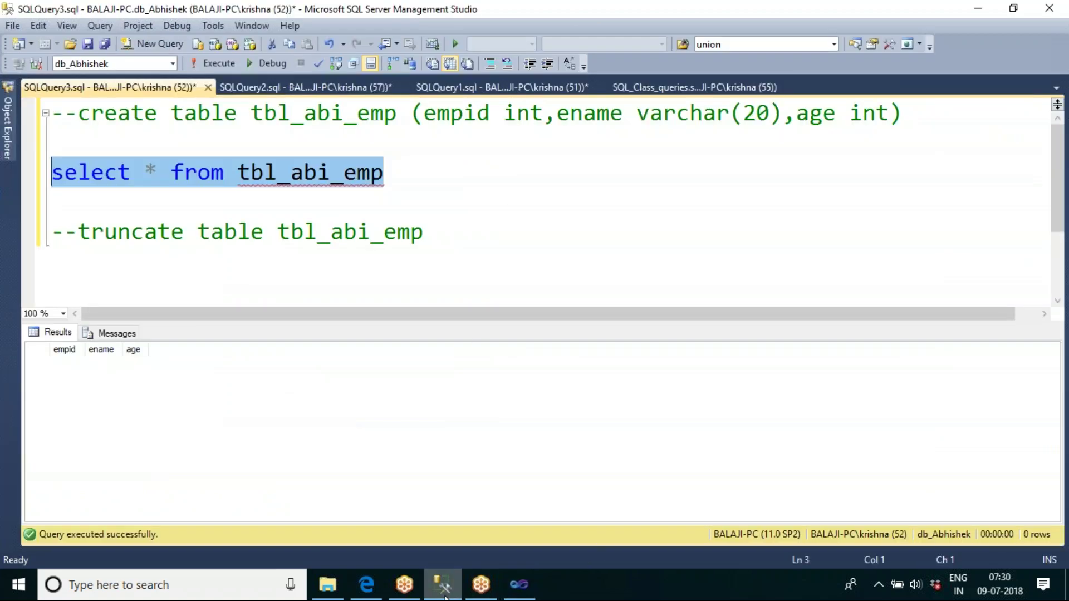
{"action": "left_click_drag", "start_coordinate": [418, 194], "coordinate": [52, 172]}
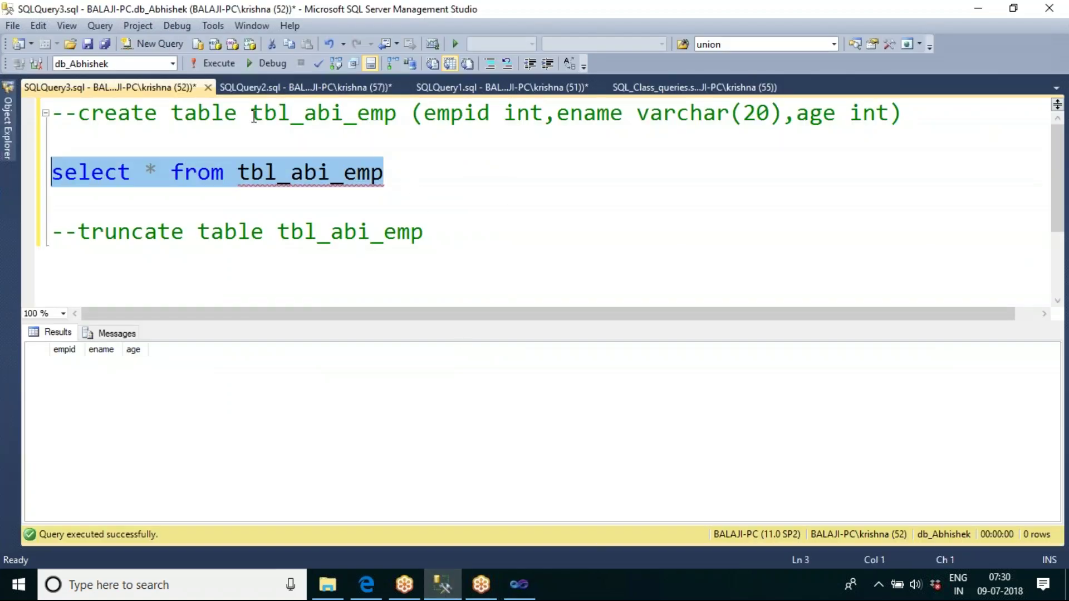
{"action": "left_click", "coordinate": [219, 63]}
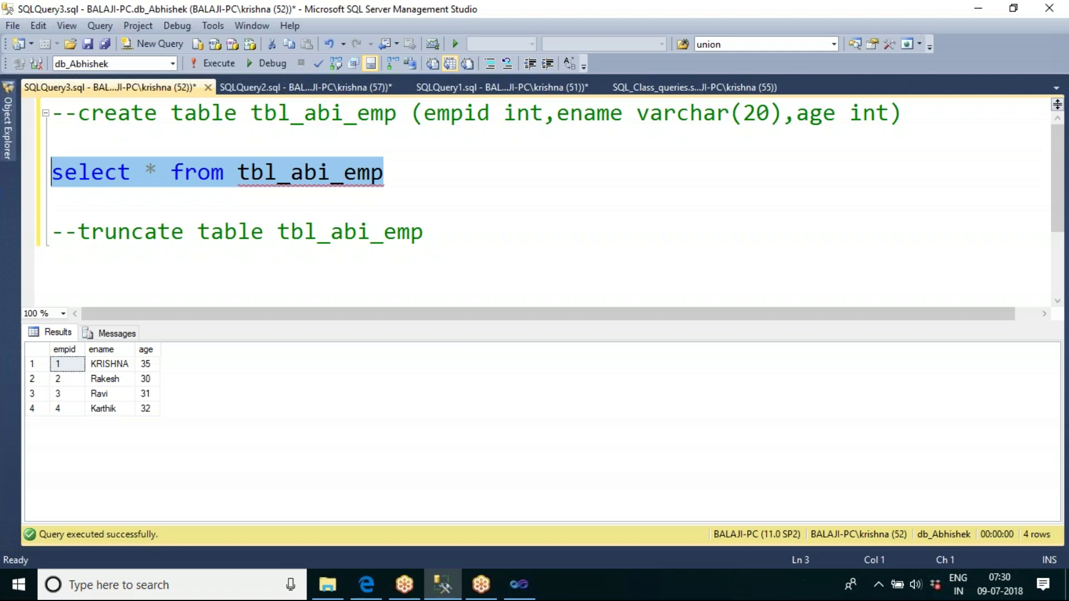
{"action": "left_click", "coordinate": [424, 232]}
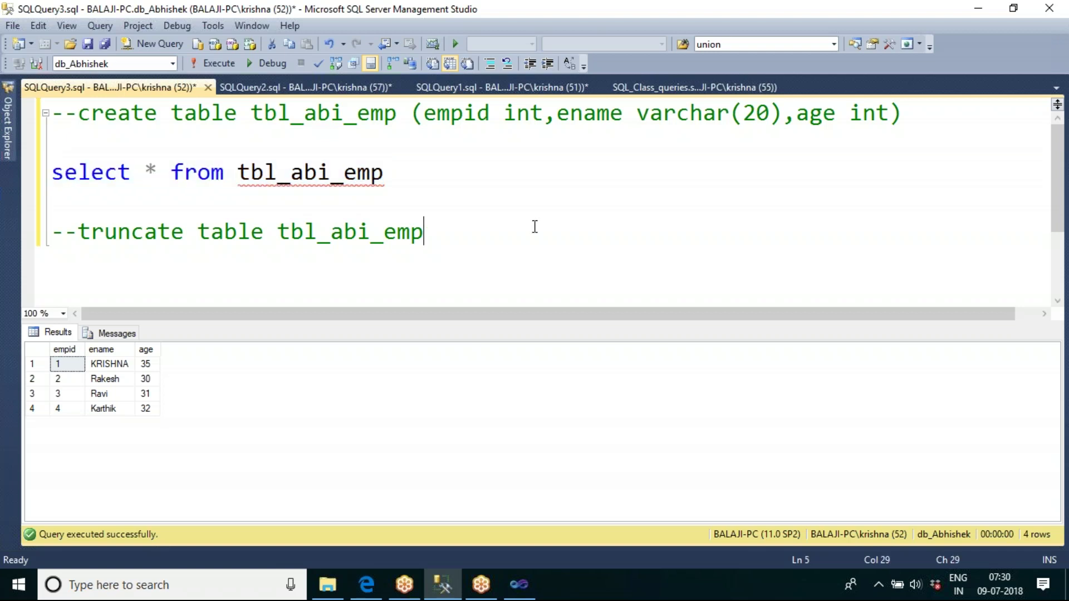
Stop debugging in Visual Studio and shift the Foreach Loop Container to the right within the Sequence Container
{"action": "left_click", "coordinate": [517, 587]}
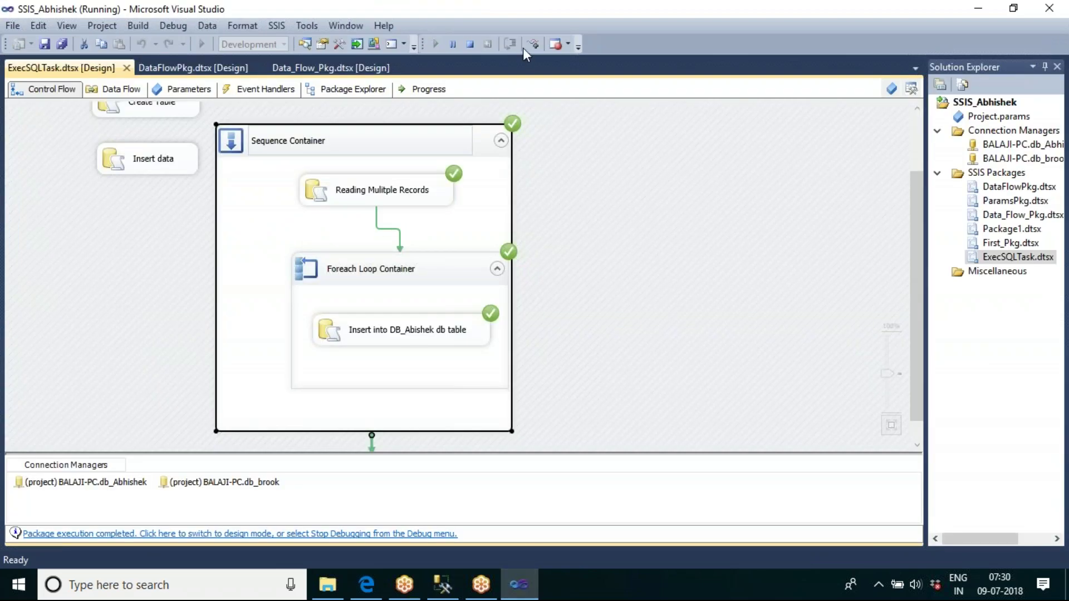
{"action": "left_click", "coordinate": [472, 45]}
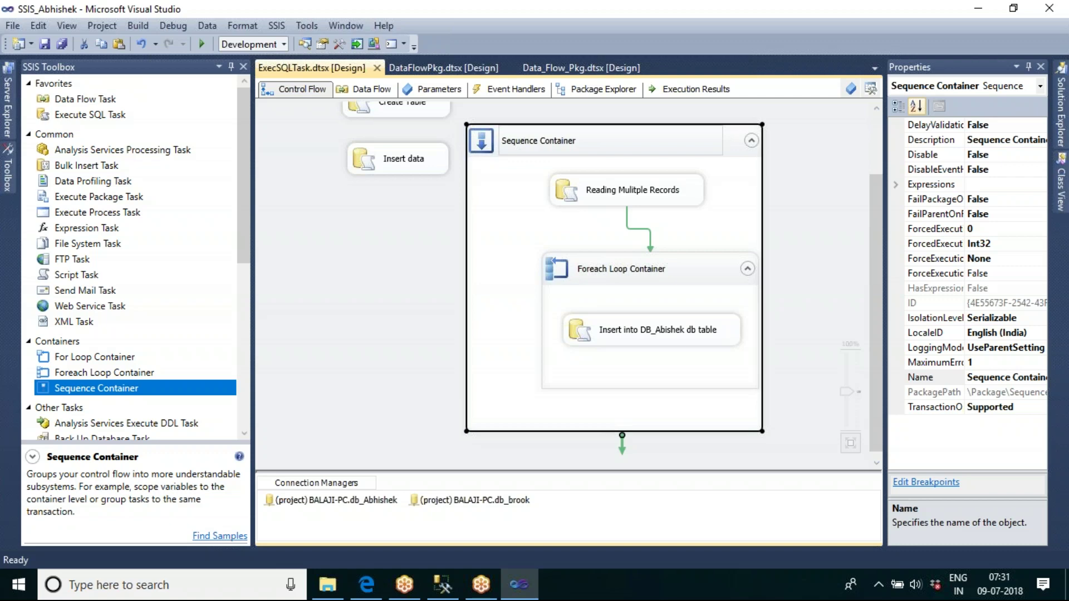
{"action": "left_click_drag", "start_coordinate": [675, 320], "coordinate": [750, 325]}
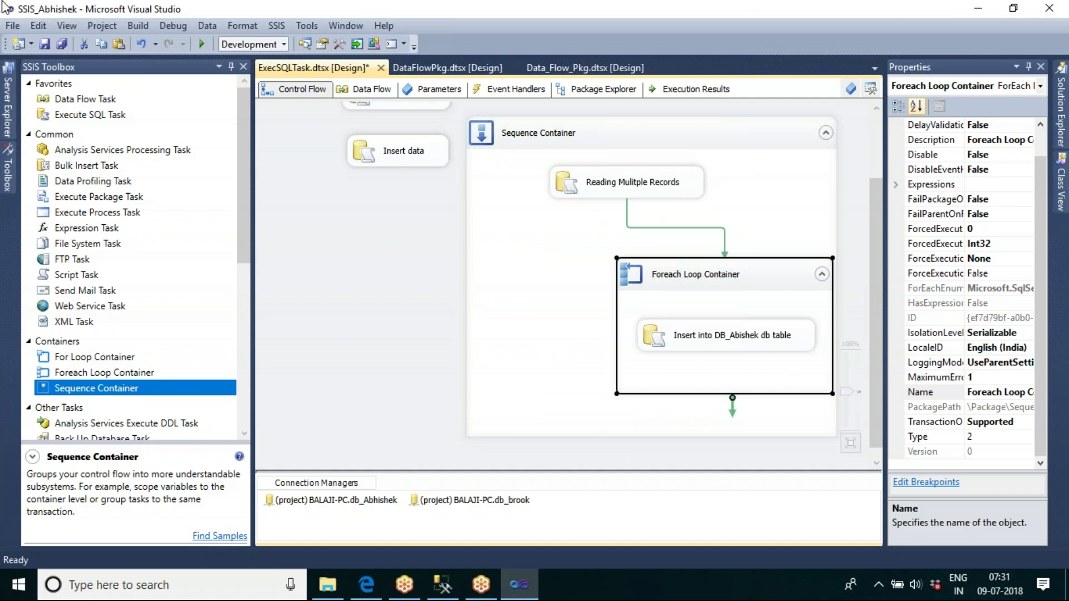
{"action": "left_click", "coordinate": [417, 271]}
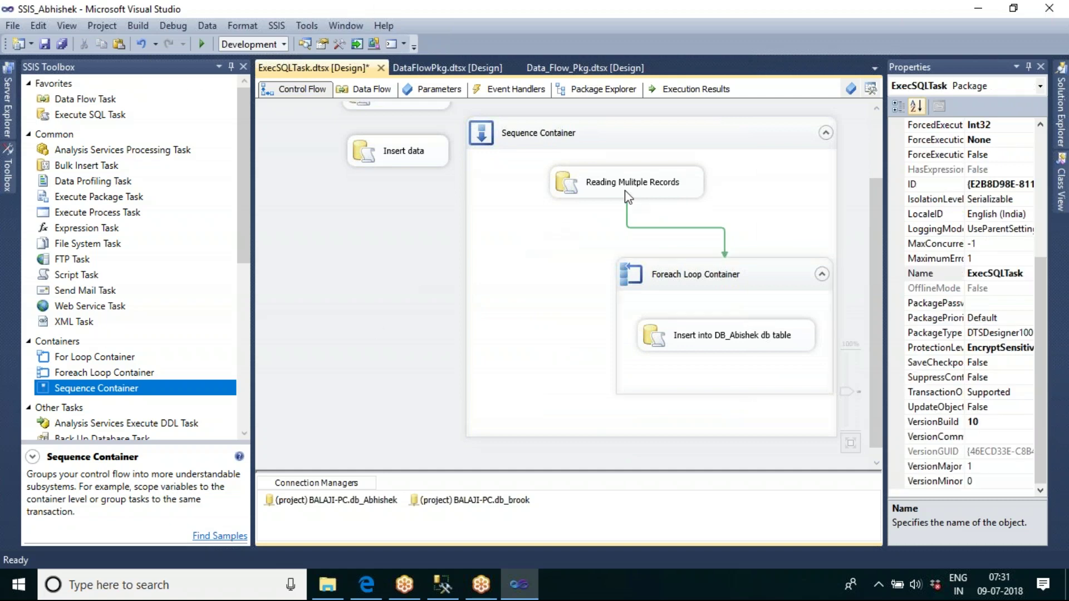
Collapse the Sequence Container and narrow it so its right edge roughly aligns with Container to Read Single Record
{"action": "left_click", "coordinate": [825, 134]}
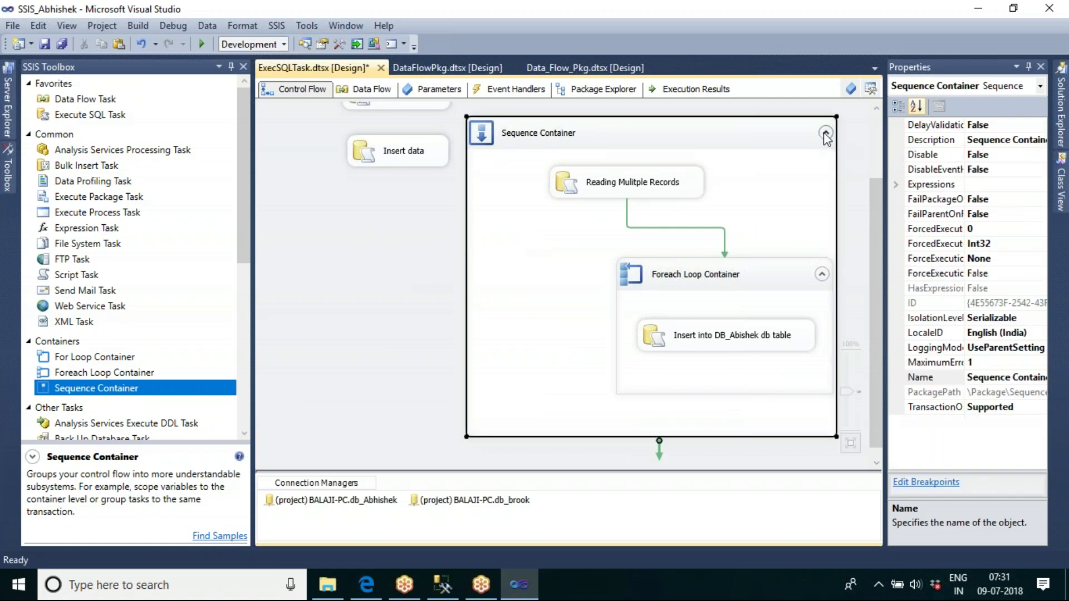
{"action": "left_click", "coordinate": [825, 134]}
{"action": "left_click", "coordinate": [579, 366]}
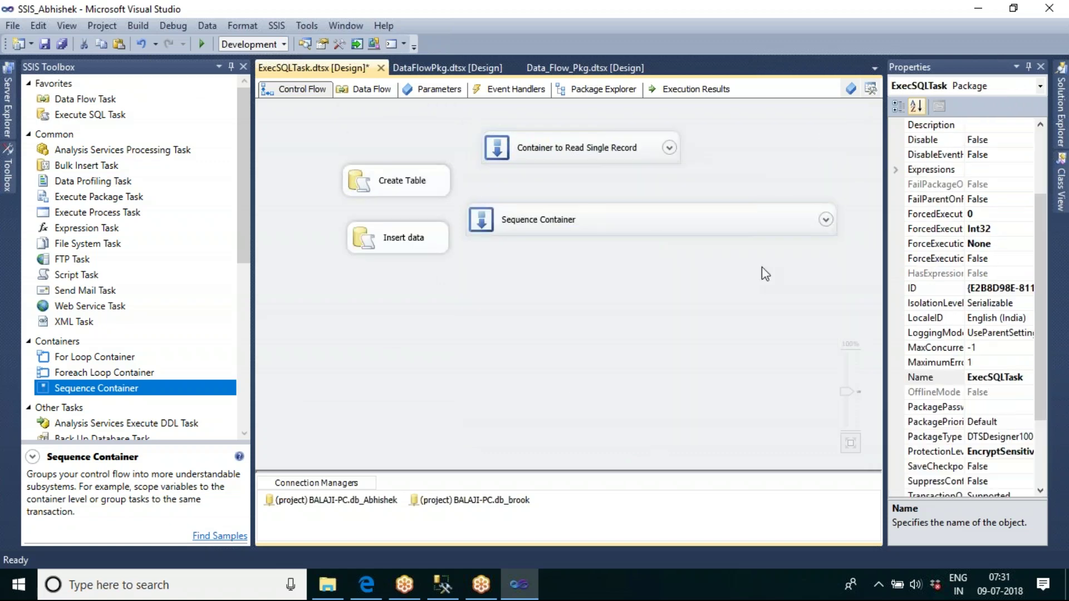
{"action": "left_click", "coordinate": [773, 232]}
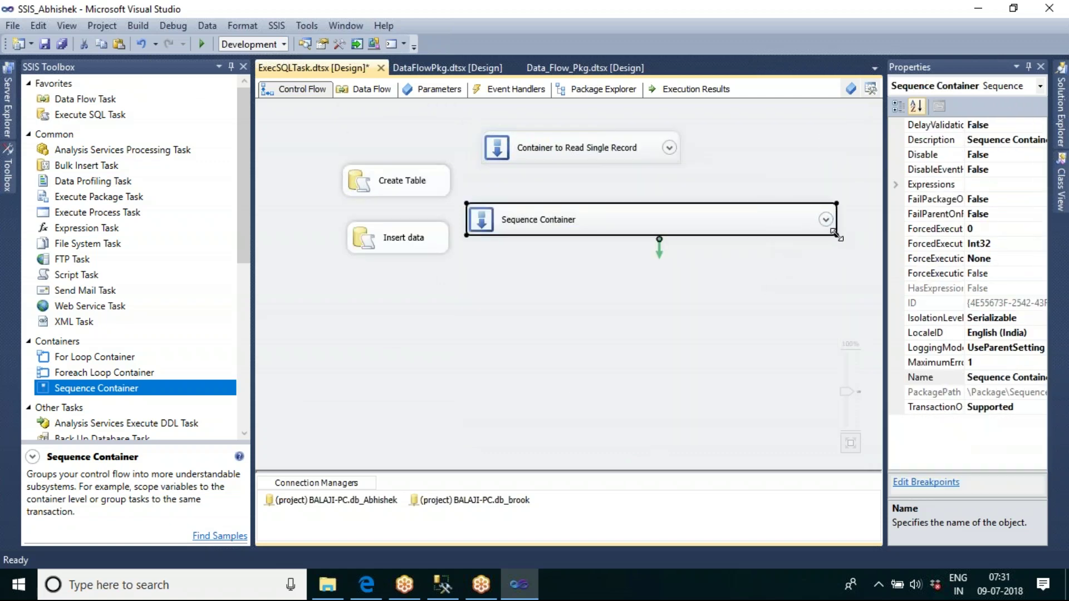
{"action": "left_click_drag", "start_coordinate": [700, 221], "coordinate": [675, 220]}
{"action": "left_click", "coordinate": [568, 311]}
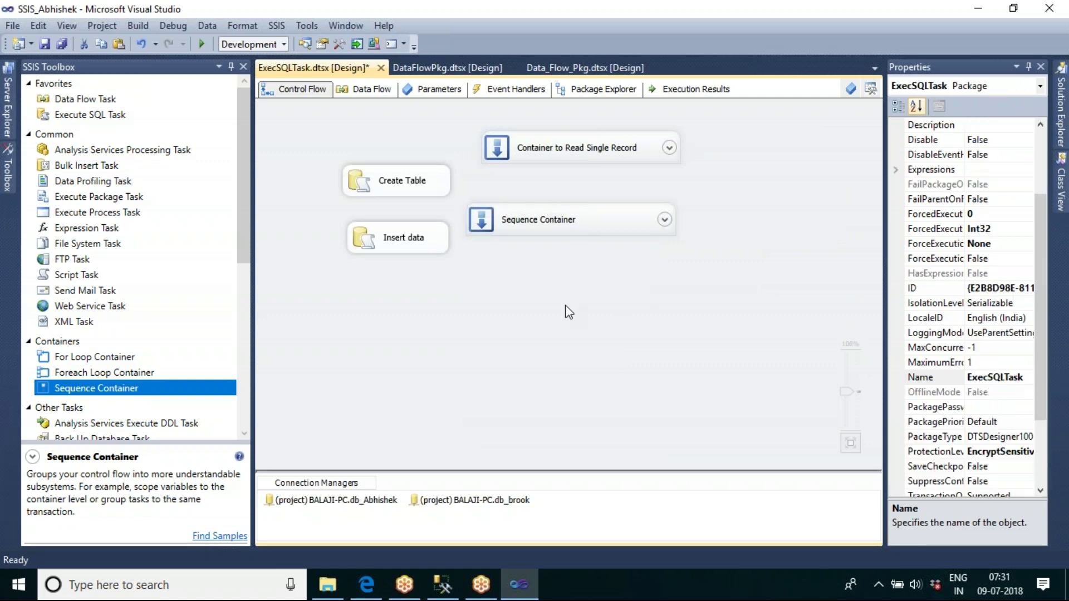